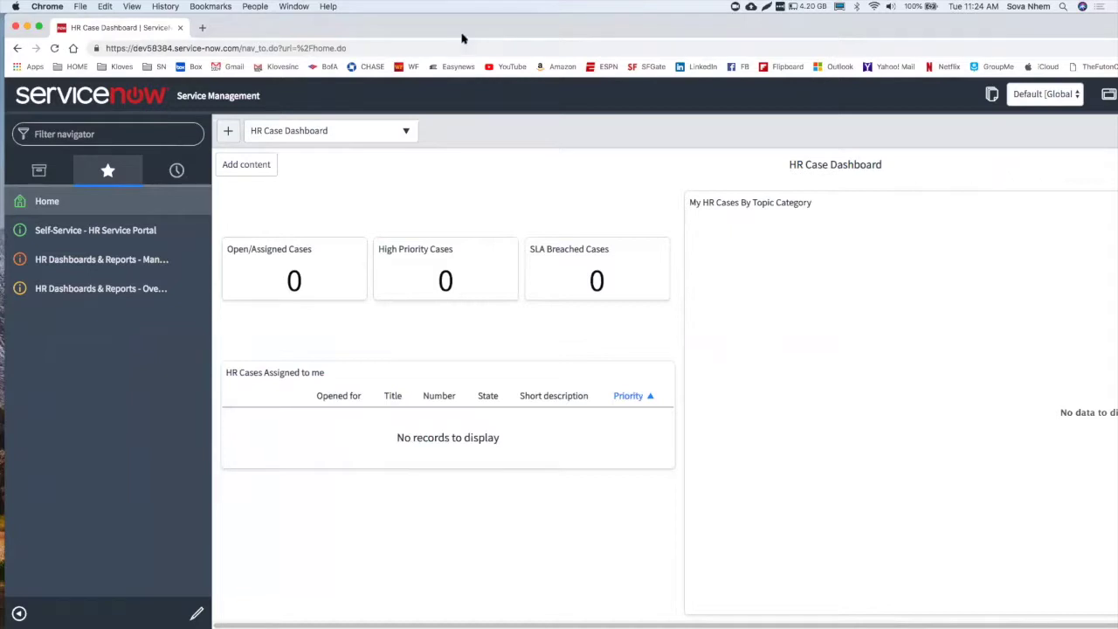
Decline saving the login to LastPass and open the System Definition plugins list by filtering the navigator for "plugin".
{"action": "left_click", "coordinate": [41, 28]}
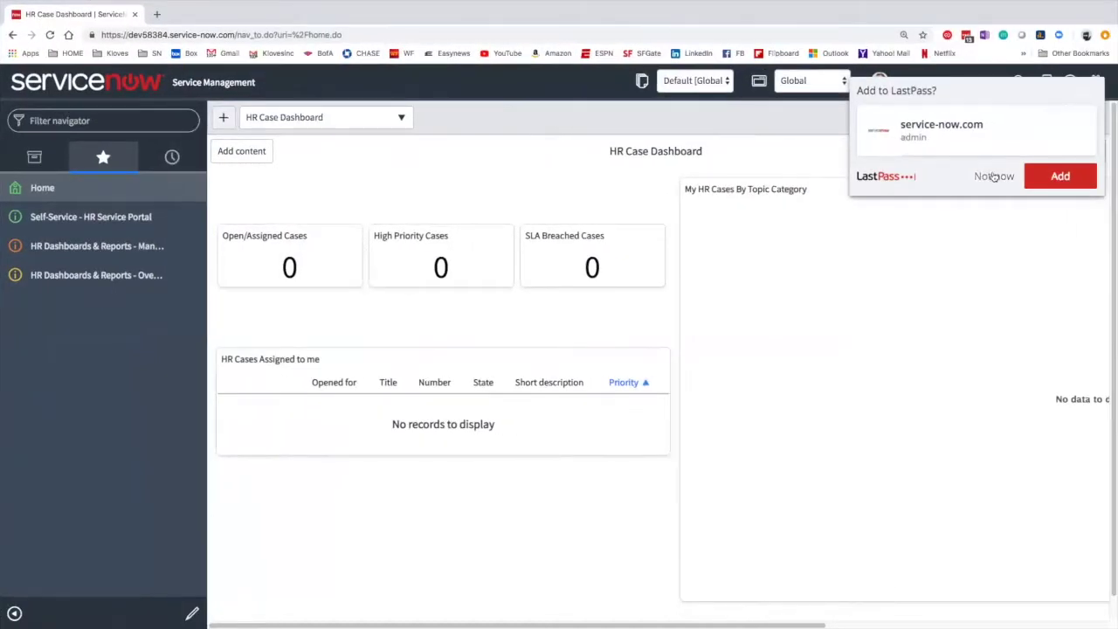
{"action": "left_click", "coordinate": [993, 176]}
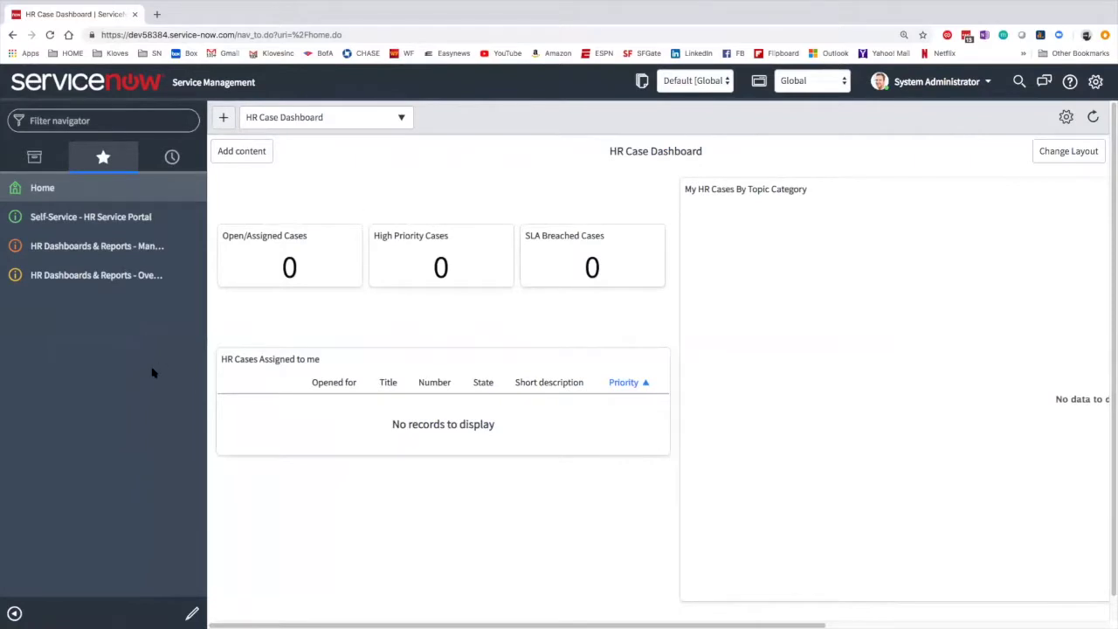
{"action": "left_click", "coordinate": [38, 159]}
{"action": "left_click", "coordinate": [77, 120]}
{"action": "type", "text": "plug"}
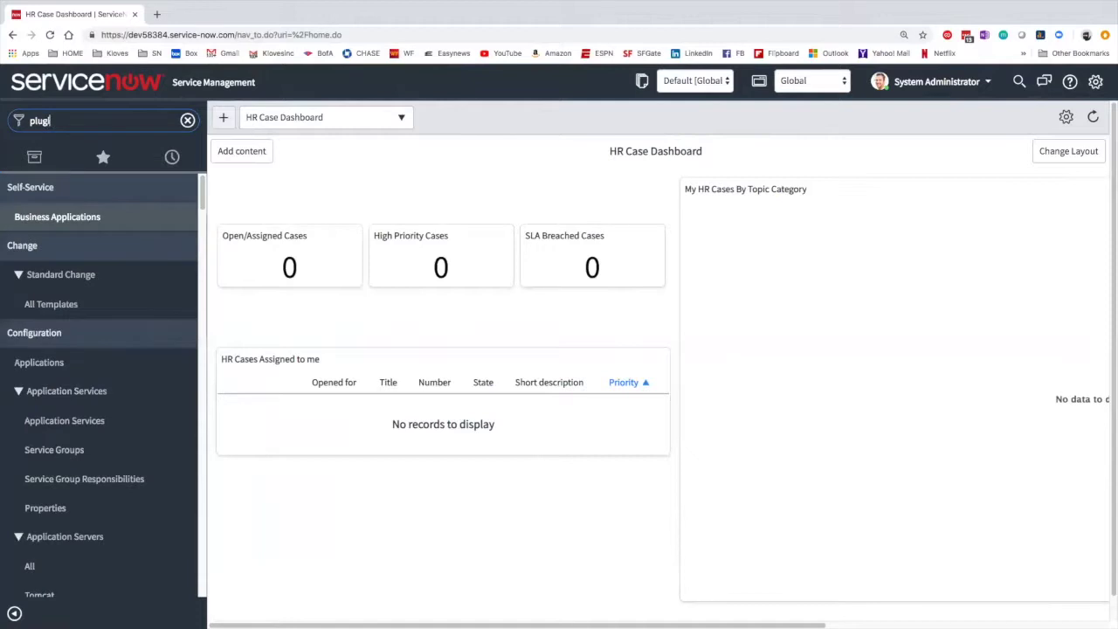
{"action": "type", "text": "in"}
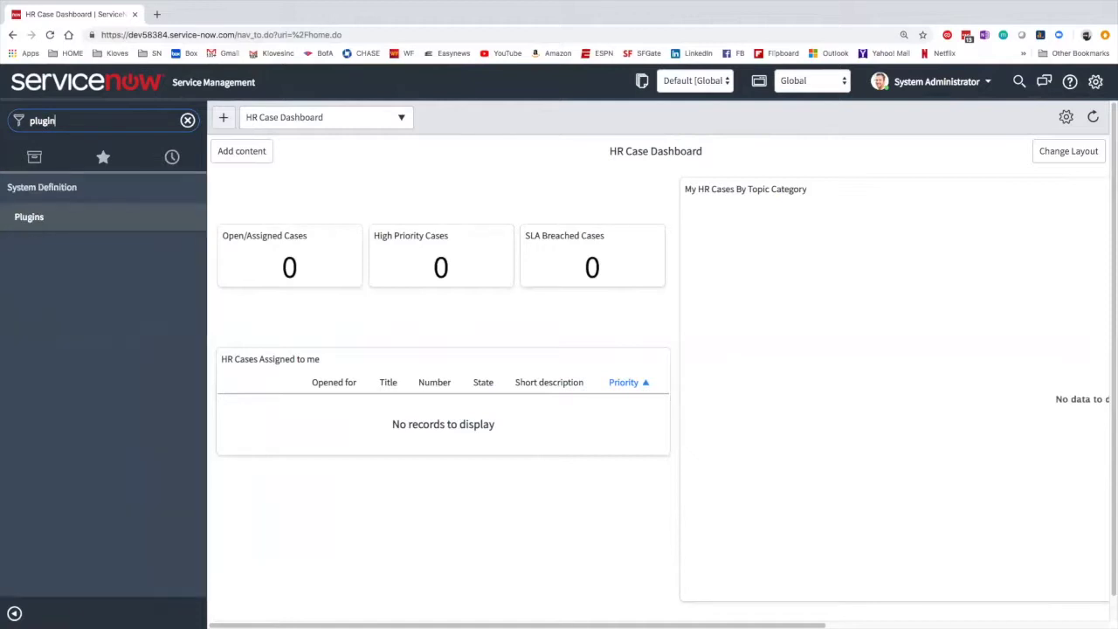
{"action": "left_click", "coordinate": [52, 217]}
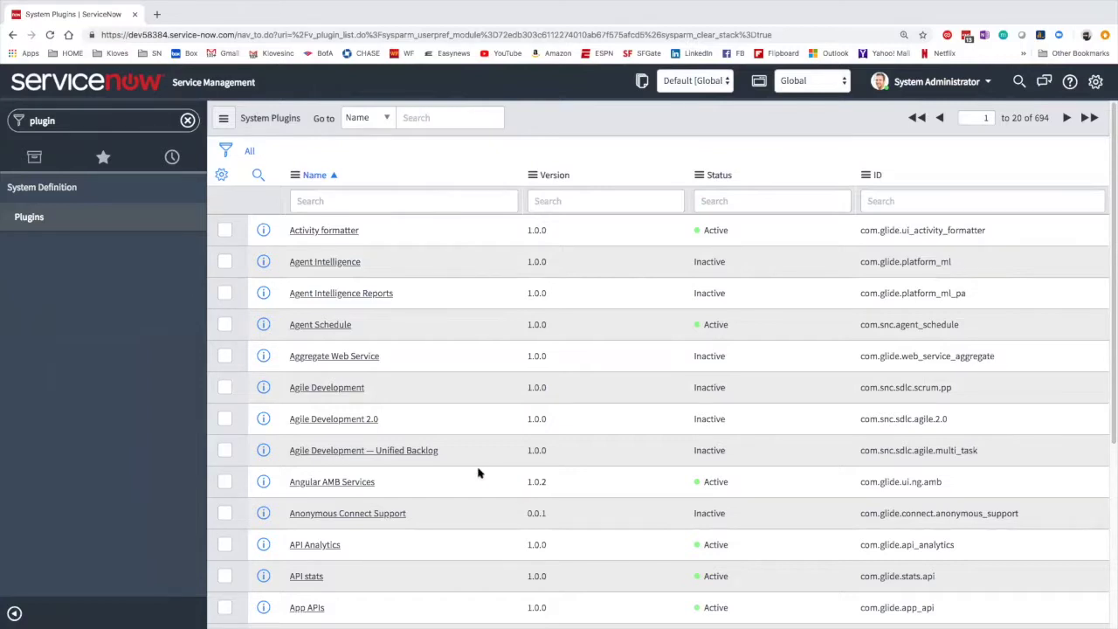
Search the system plugins by name for "knowledge blocks" and open the Knowledge Blocks plugin record.
{"action": "left_click", "coordinate": [368, 203]}
{"action": "type", "text": "knowledge blocks"}
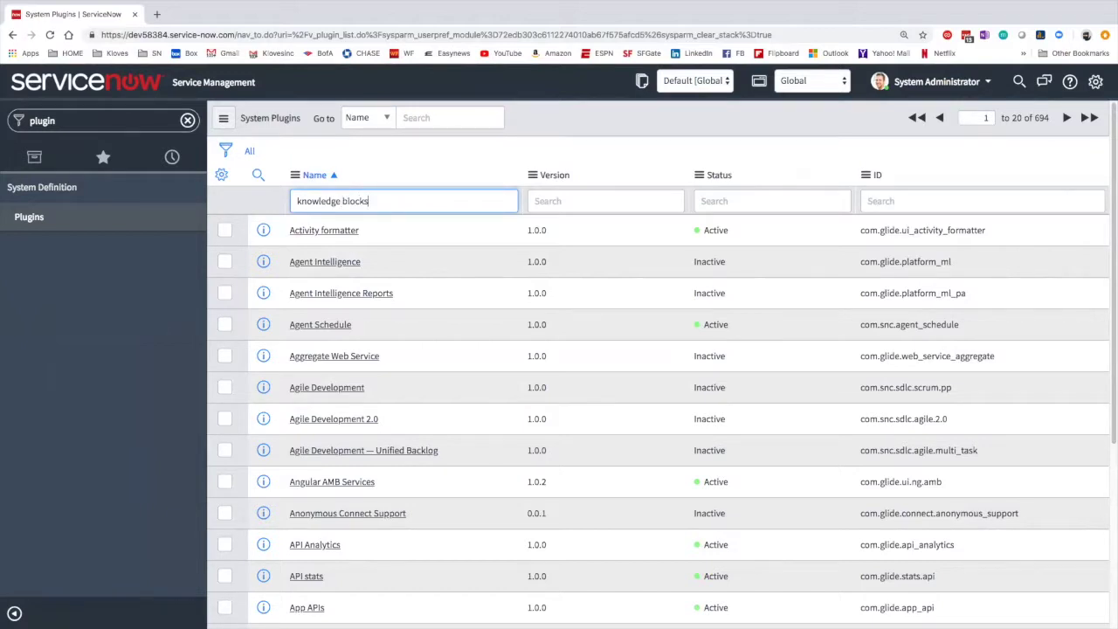
{"action": "key", "text": "Return"}
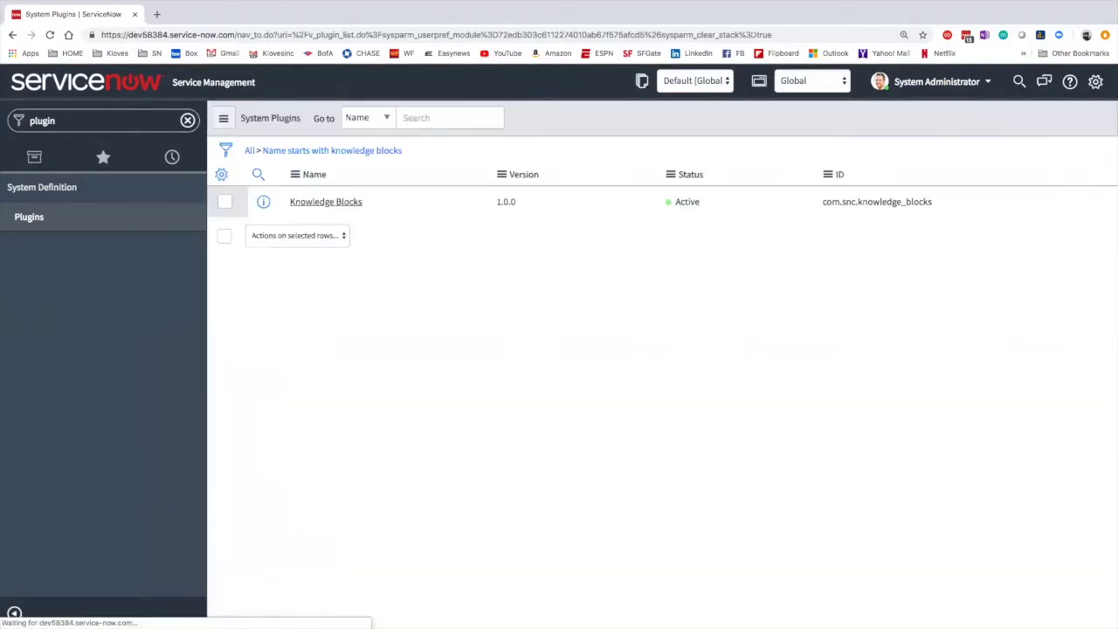
{"action": "left_click", "coordinate": [359, 234]}
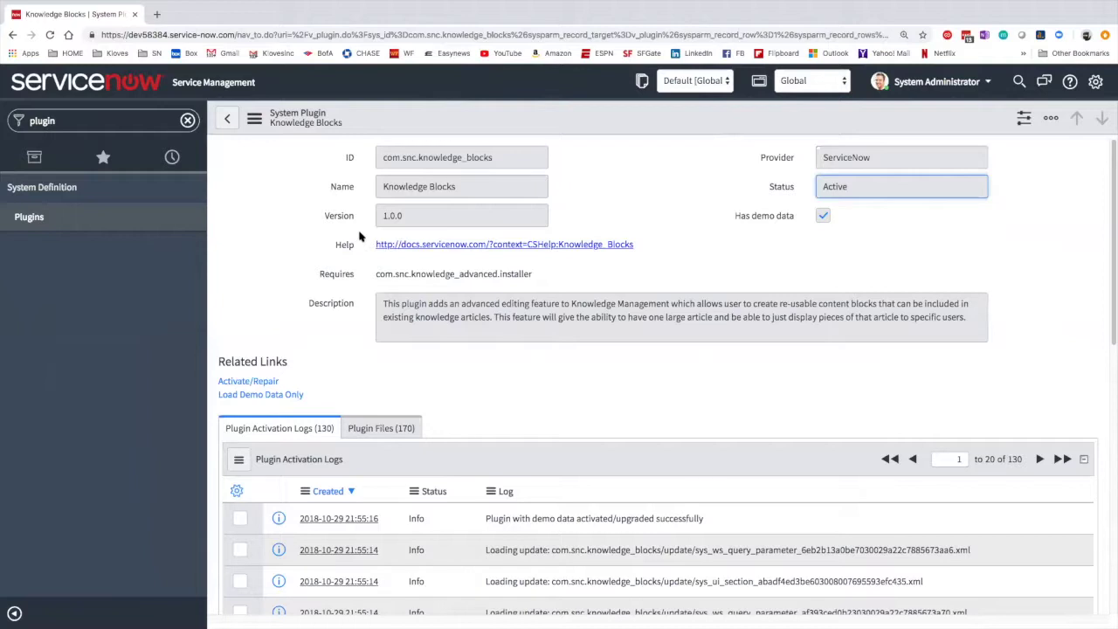
Review the Knowledge Blocks plugin's status, required plugin and description, and return to the filtered plugins list.
{"action": "scroll", "coordinate": [343, 300], "scroll_direction": "down", "scroll_amount": 1}
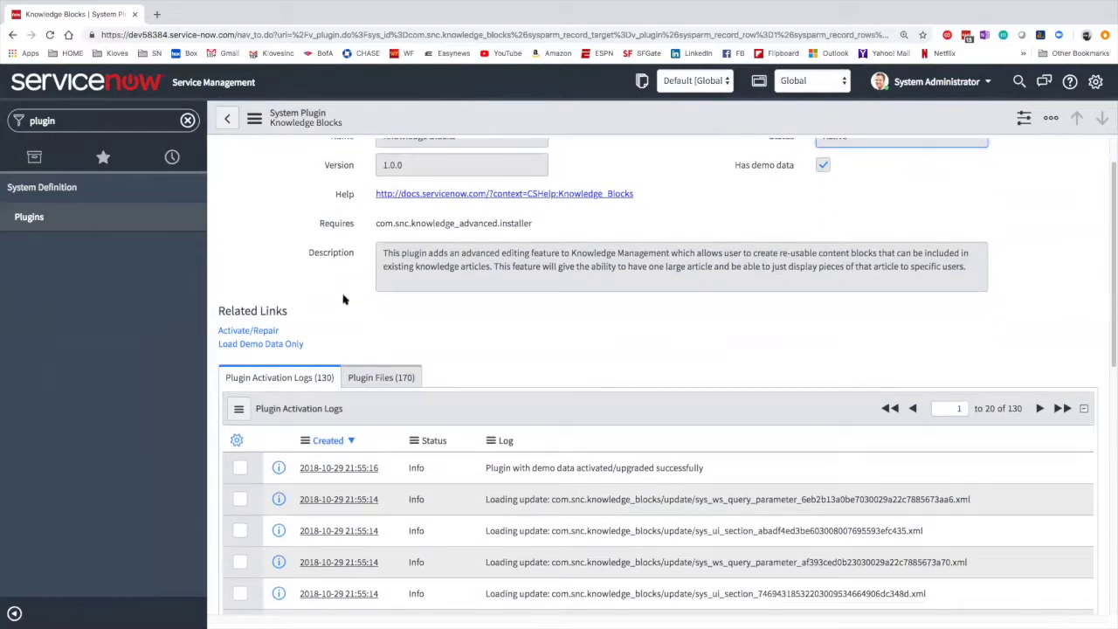
{"action": "scroll", "coordinate": [343, 300], "scroll_direction": "up", "scroll_amount": 1}
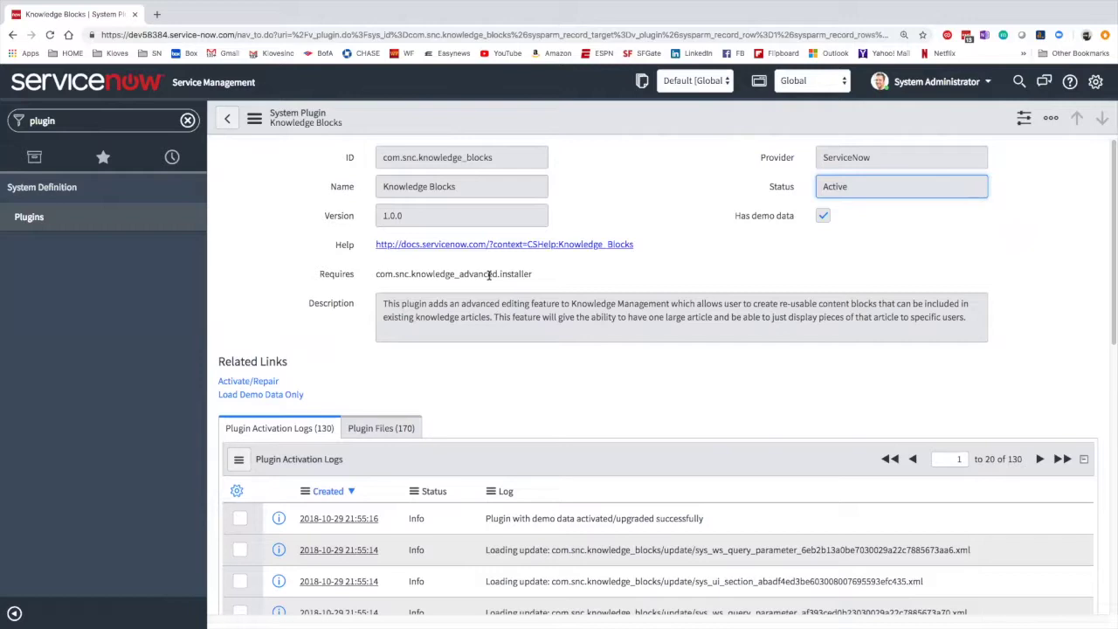
{"action": "left_click", "coordinate": [270, 225]}
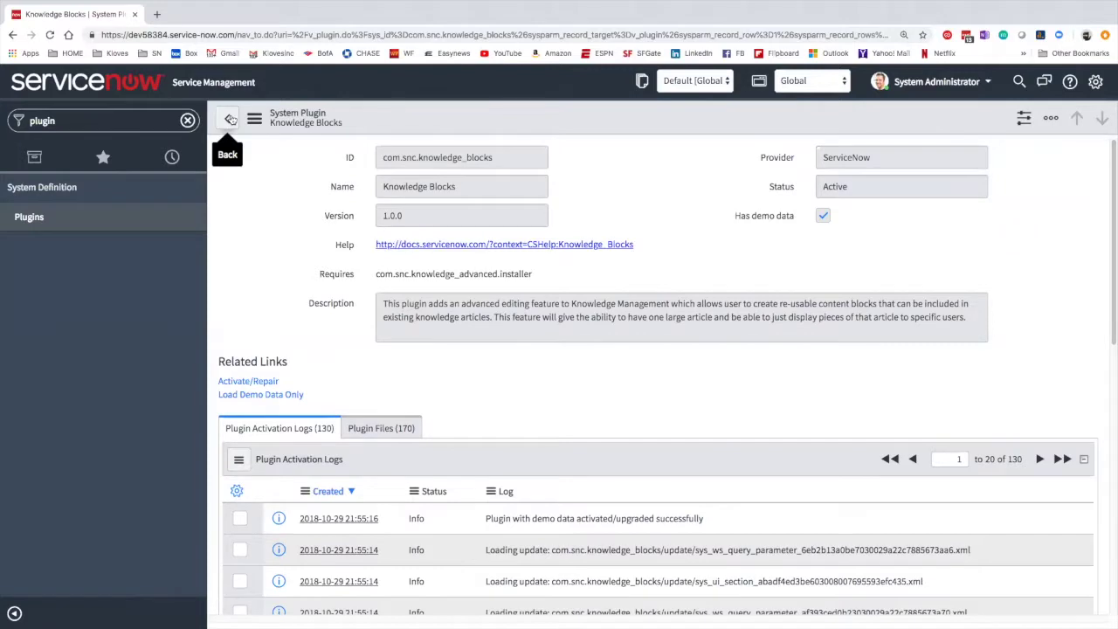
{"action": "left_click", "coordinate": [230, 119]}
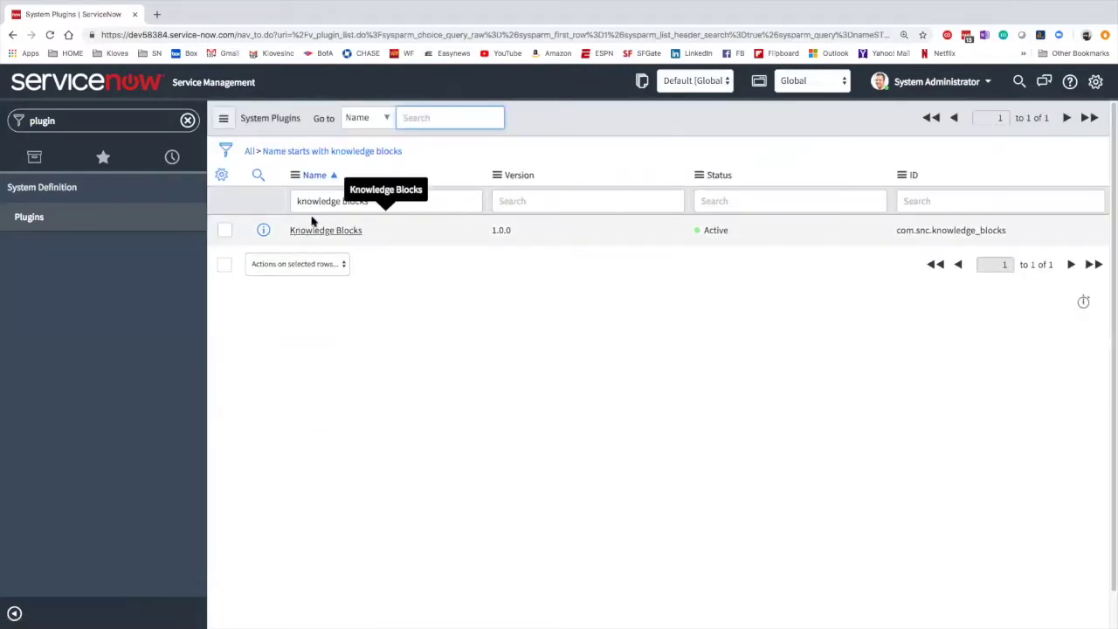
{"action": "left_click", "coordinate": [371, 201]}
{"action": "left_click", "coordinate": [187, 219]}
Filter the navigator for "knowledge" and open the Properties page under Knowledge Administration.
{"action": "left_click", "coordinate": [97, 120]}
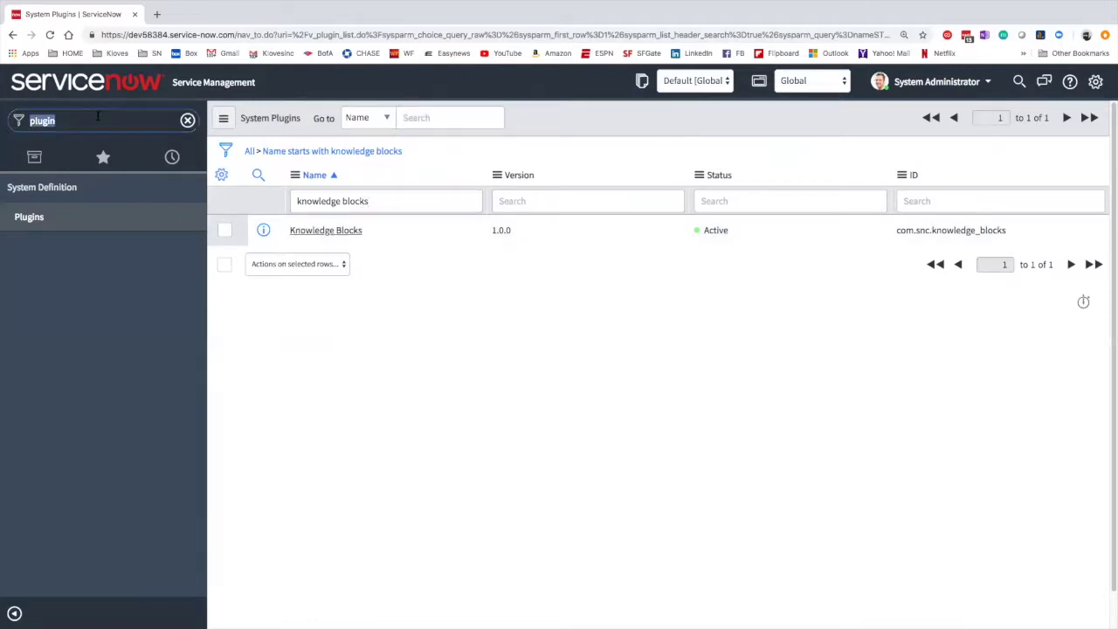
{"action": "type", "text": "knowledge"}
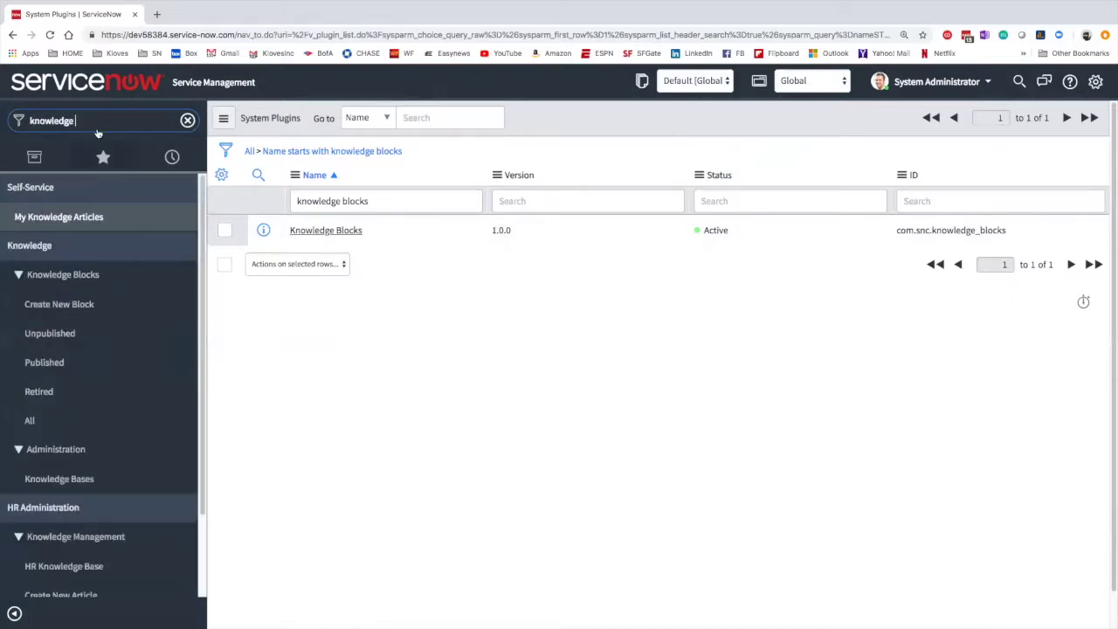
{"action": "scroll", "coordinate": [77, 398], "scroll_direction": "down", "scroll_amount": 1}
{"action": "scroll", "coordinate": [77, 401], "scroll_direction": "down", "scroll_amount": 1}
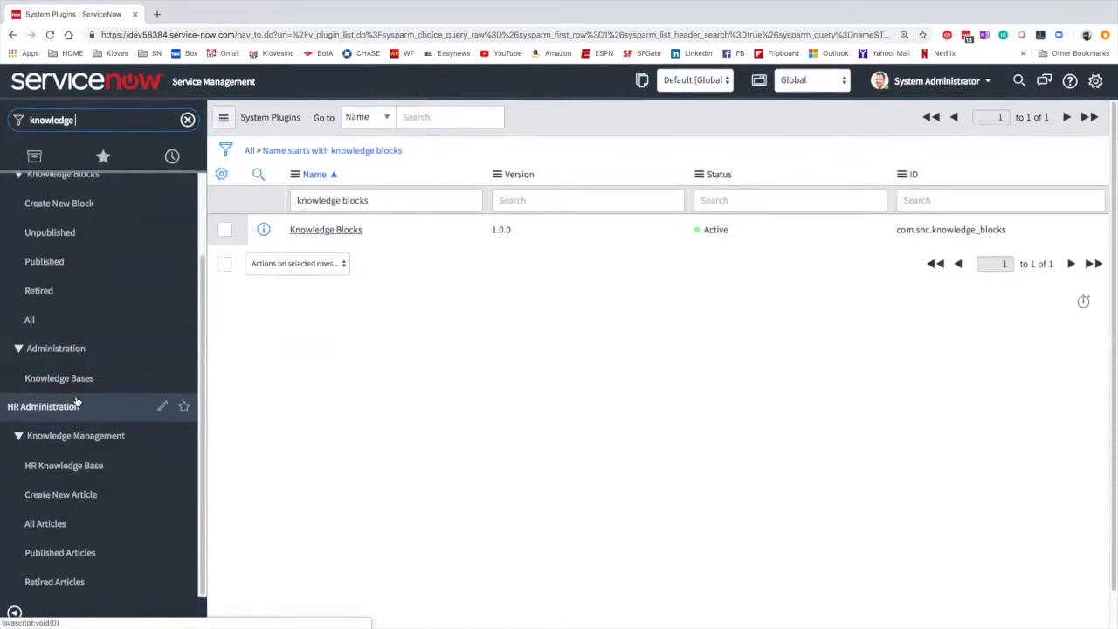
{"action": "scroll", "coordinate": [82, 347], "scroll_direction": "up", "scroll_amount": 3}
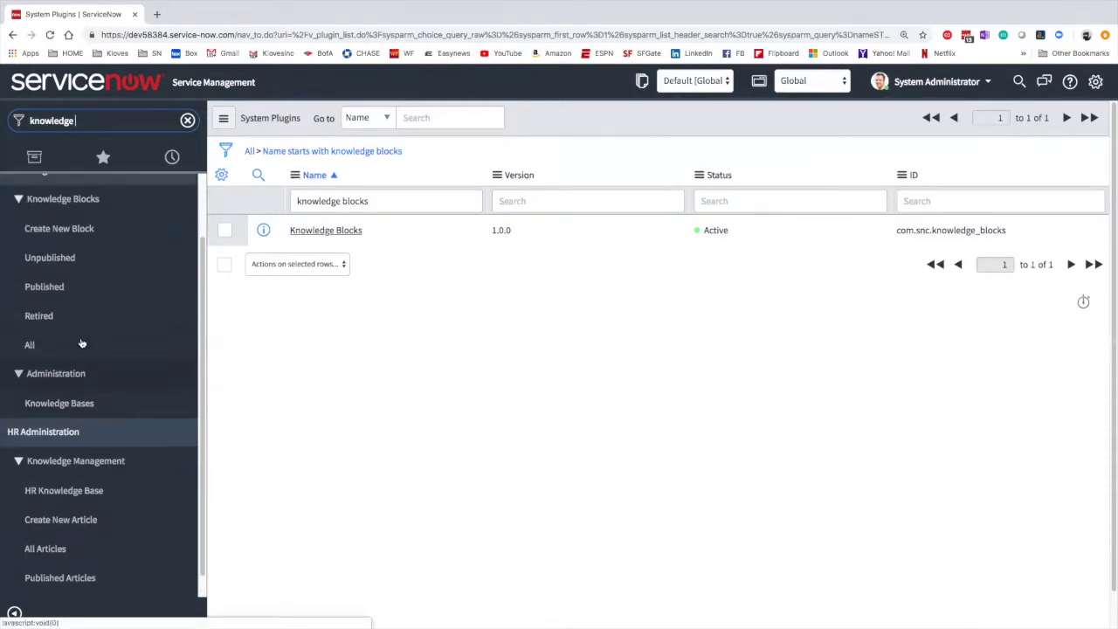
{"action": "scroll", "coordinate": [77, 379], "scroll_direction": "down", "scroll_amount": 3}
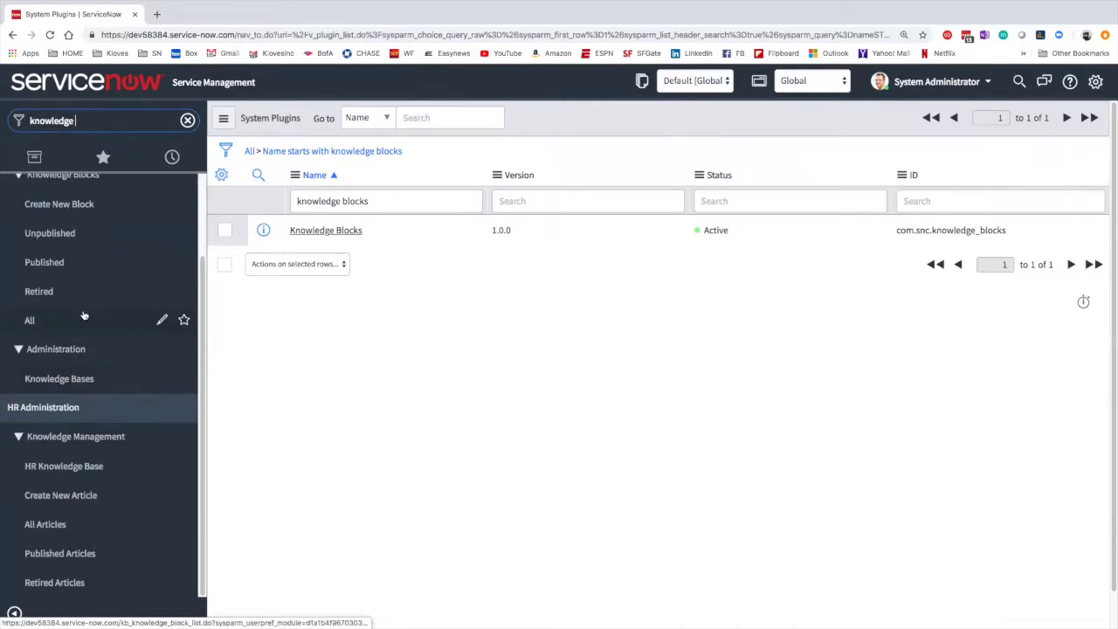
{"action": "scroll", "coordinate": [84, 315], "scroll_direction": "up", "scroll_amount": 3}
{"action": "scroll", "coordinate": [84, 304], "scroll_direction": "up", "scroll_amount": 3}
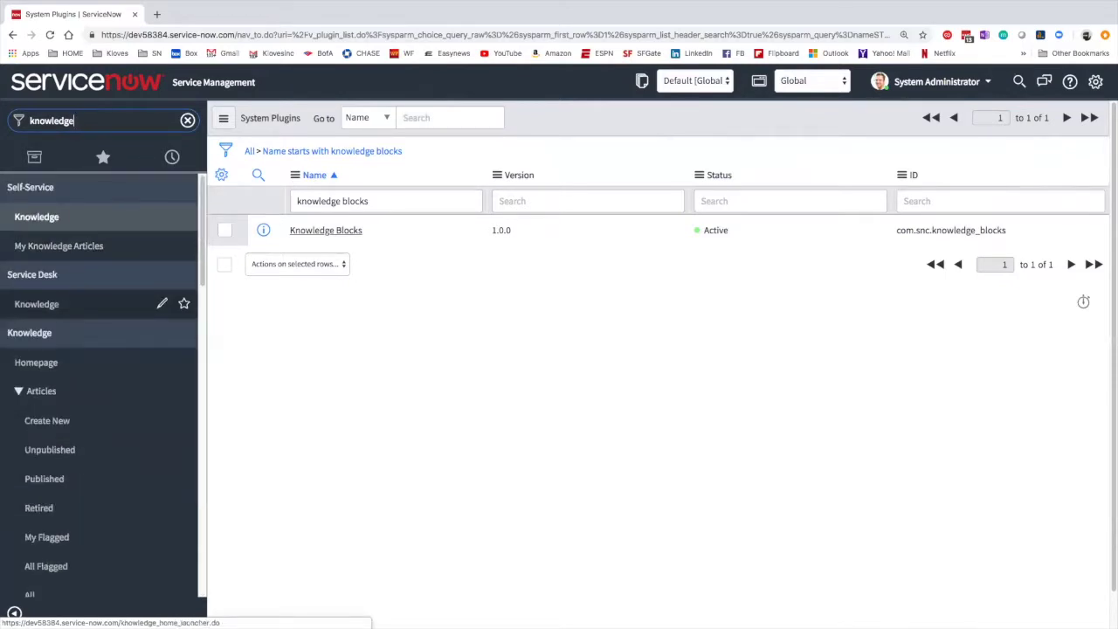
{"action": "scroll", "coordinate": [82, 444], "scroll_direction": "down", "scroll_amount": 7}
{"action": "scroll", "coordinate": [82, 444], "scroll_direction": "down", "scroll_amount": 10}
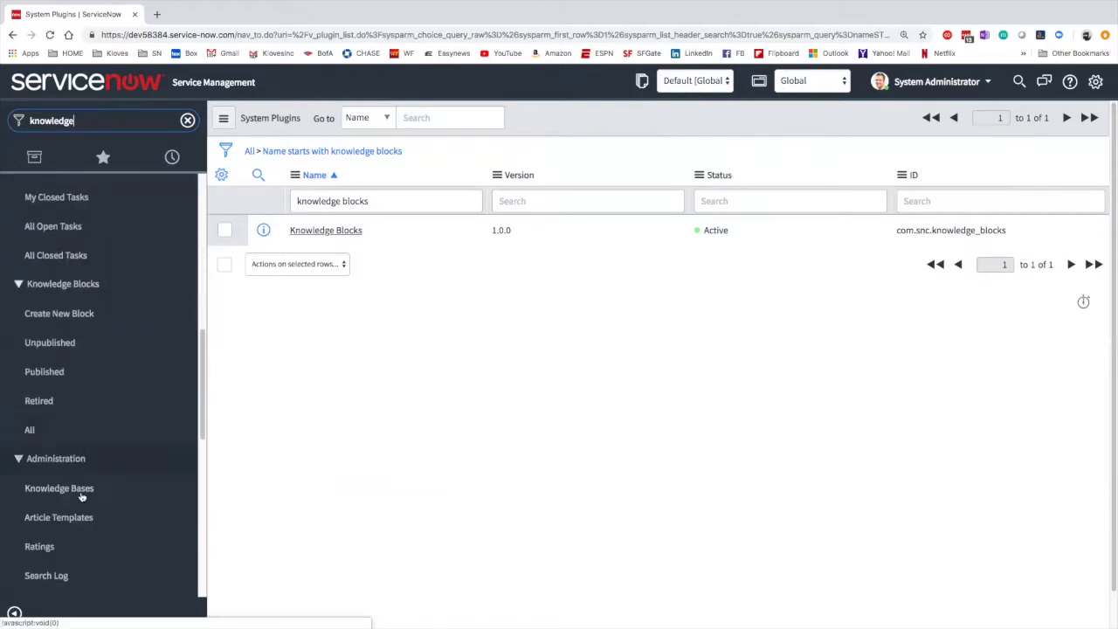
{"action": "scroll", "coordinate": [71, 543], "scroll_direction": "down", "scroll_amount": 3}
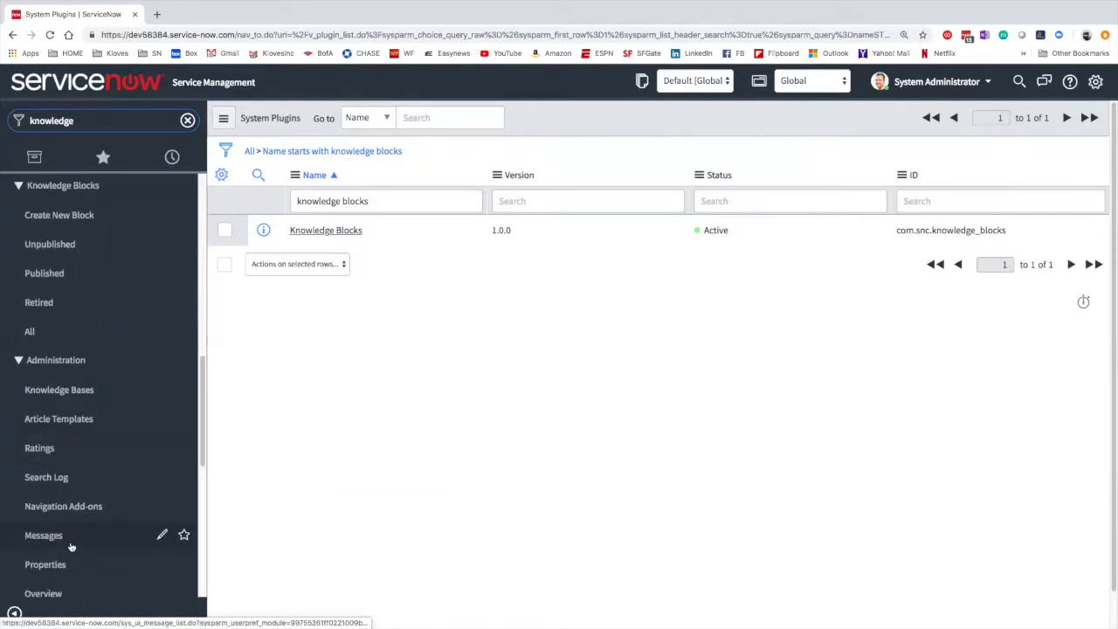
{"action": "left_click", "coordinate": [53, 564]}
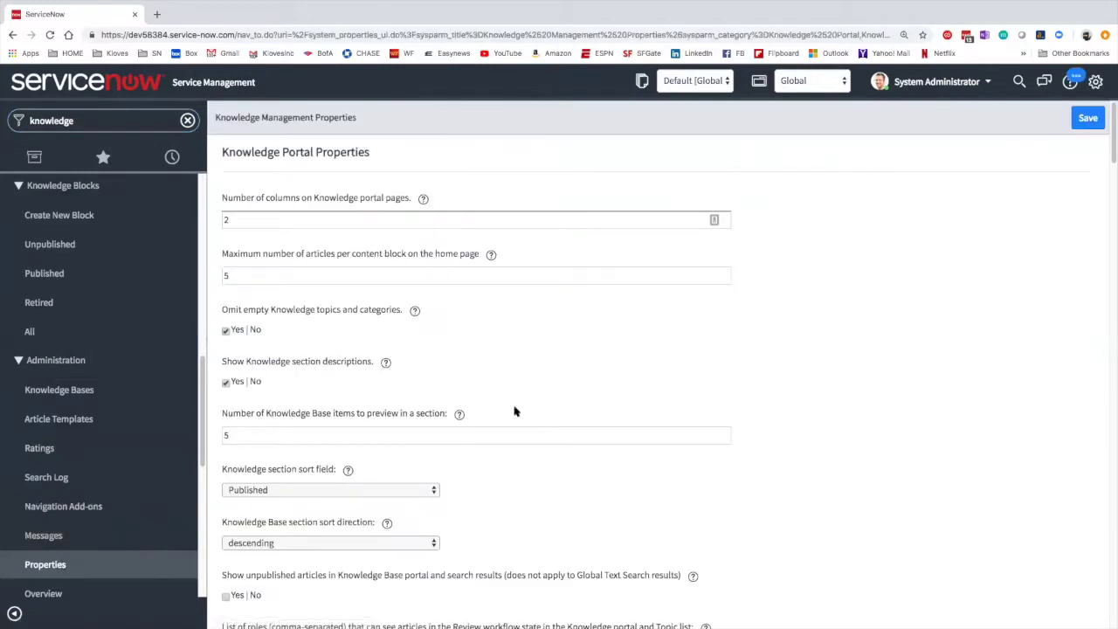
Examine the Knowledge Management properties, from the portal and homepage settings through to the Article Versioning options.
{"action": "scroll", "coordinate": [514, 411], "scroll_direction": "down", "scroll_amount": 8}
{"action": "scroll", "coordinate": [515, 412], "scroll_direction": "down", "scroll_amount": 6}
{"action": "scroll", "coordinate": [514, 412], "scroll_direction": "down", "scroll_amount": 2}
{"action": "scroll", "coordinate": [514, 411], "scroll_direction": "down", "scroll_amount": 4}
{"action": "scroll", "coordinate": [515, 411], "scroll_direction": "down", "scroll_amount": 8}
{"action": "scroll", "coordinate": [514, 411], "scroll_direction": "down", "scroll_amount": 7}
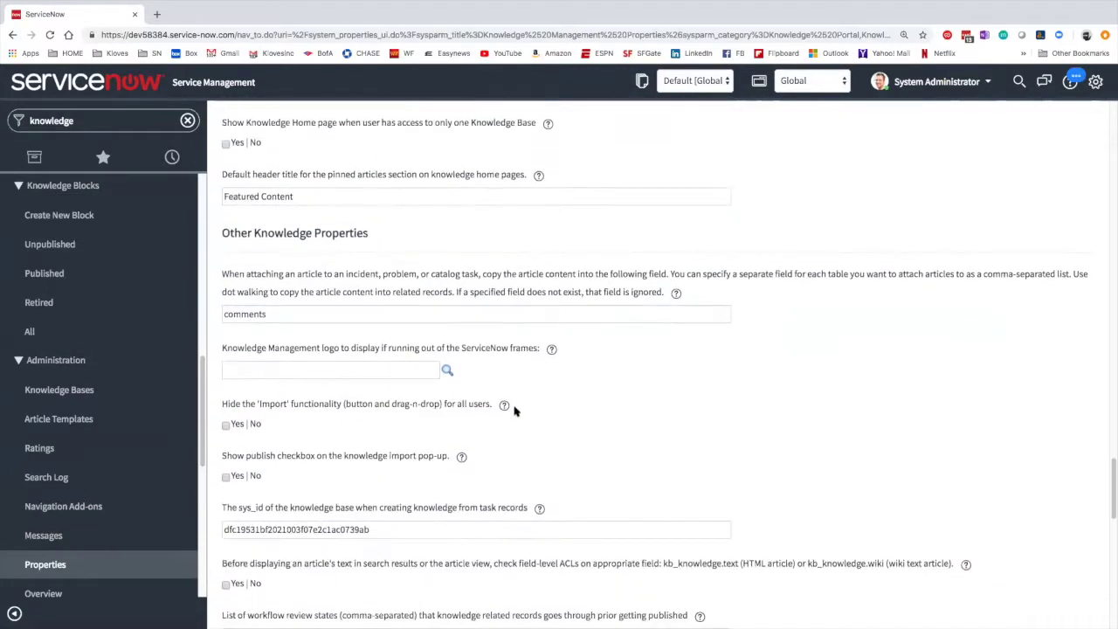
{"action": "scroll", "coordinate": [436, 402], "scroll_direction": "down", "scroll_amount": 2}
{"action": "scroll", "coordinate": [406, 402], "scroll_direction": "down", "scroll_amount": 3}
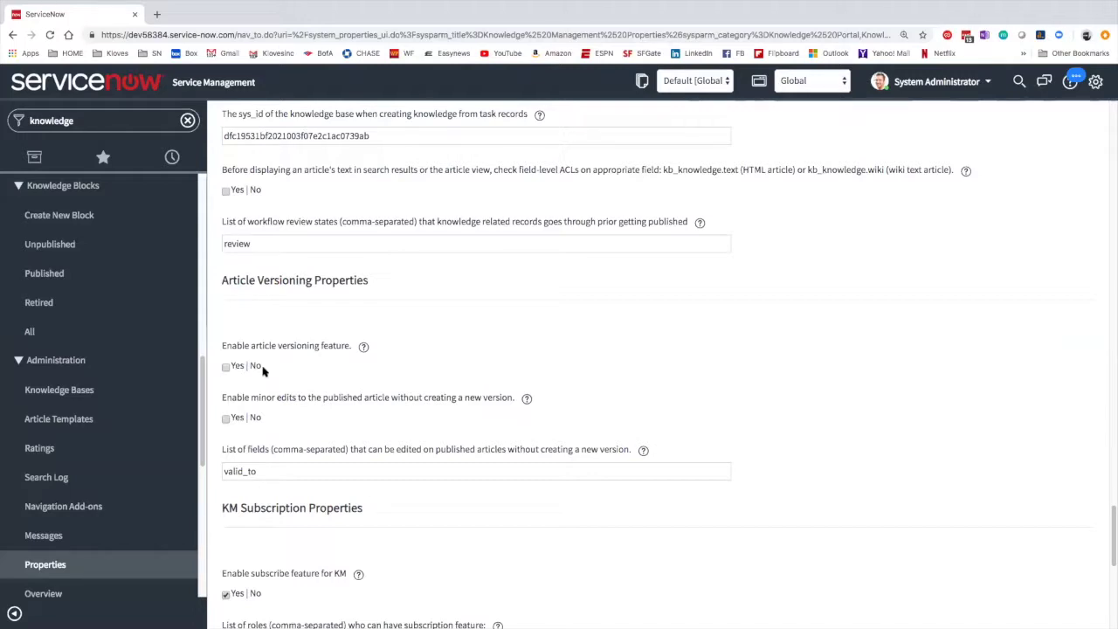
{"action": "scroll", "coordinate": [263, 371], "scroll_direction": "up", "scroll_amount": 8}
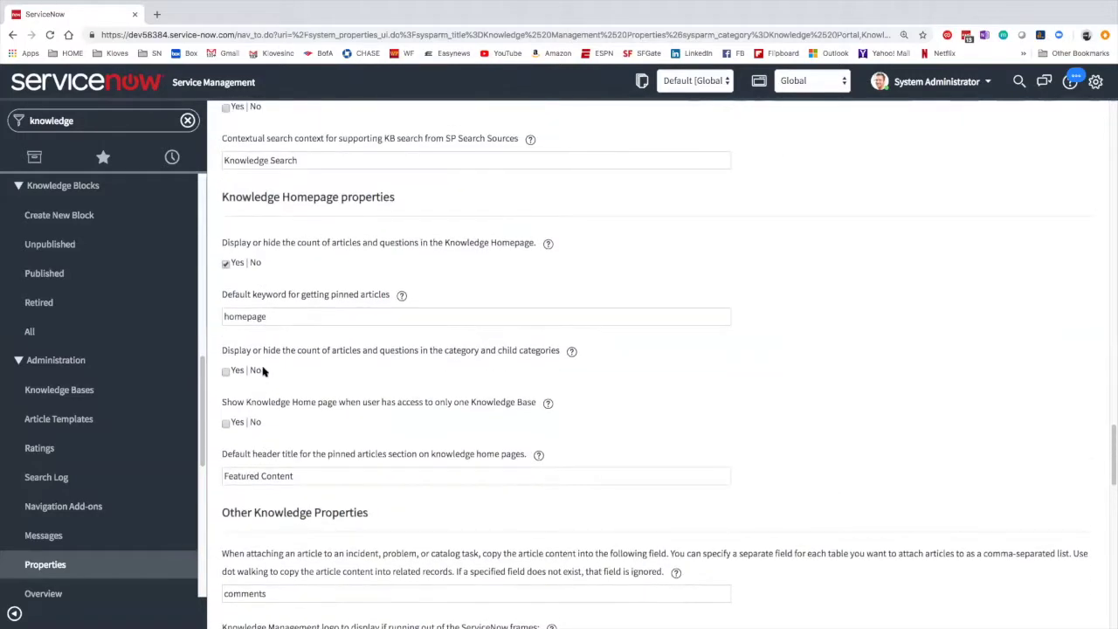
Filter the navigator for "knowledge block" and open the list of all knowledge blocks.
{"action": "left_click", "coordinate": [110, 122]}
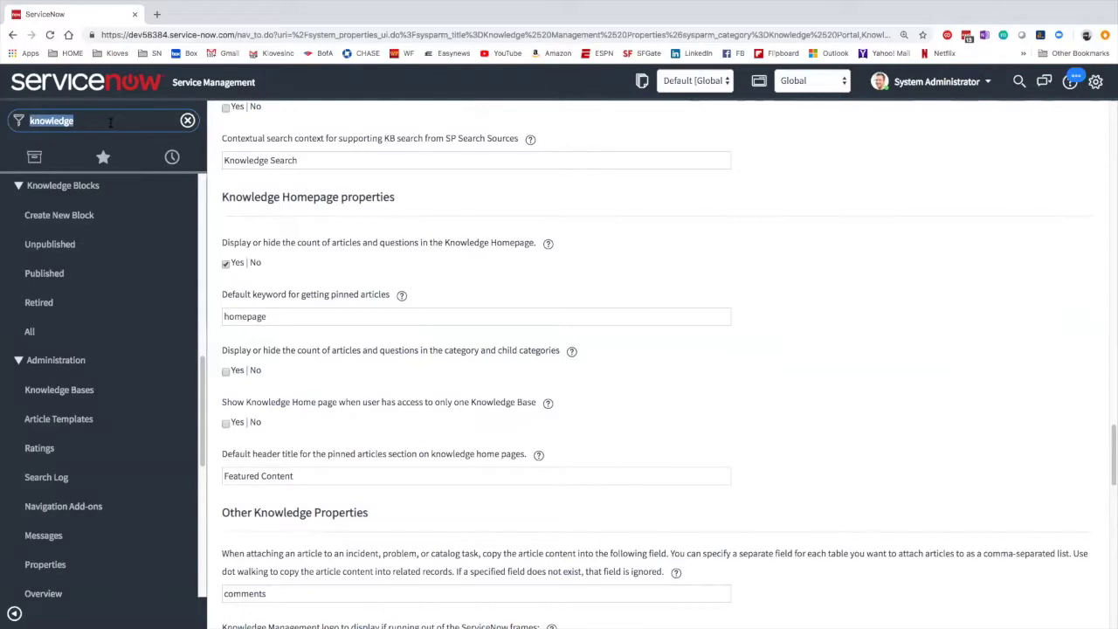
{"action": "key", "text": "End"}
{"action": "type", "text": "bla"}
{"action": "type", "text": "ock"}
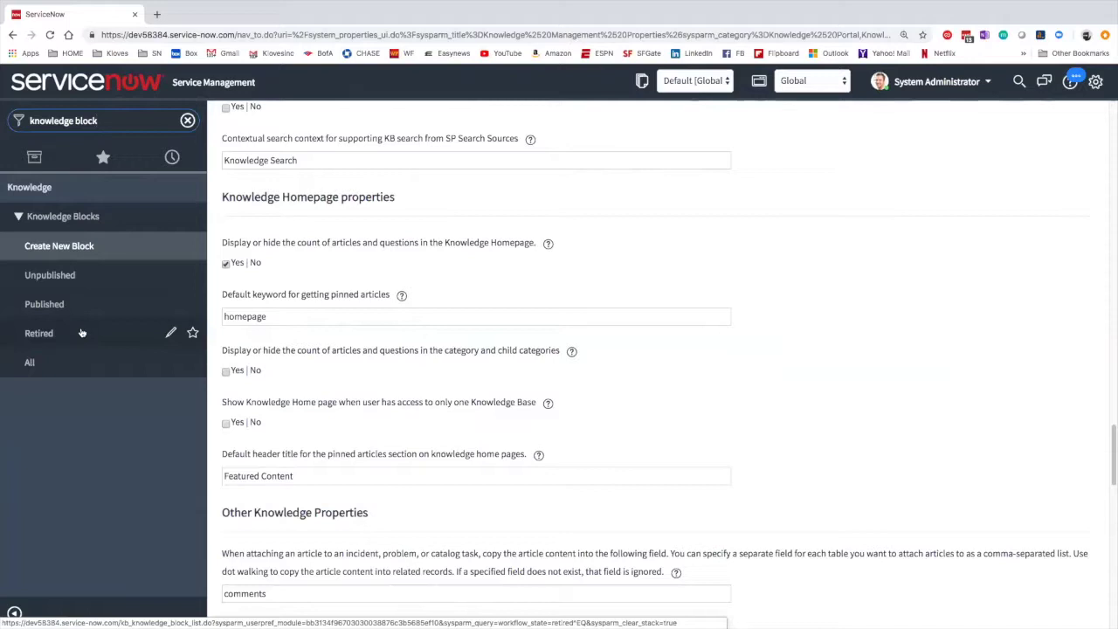
{"action": "left_click", "coordinate": [81, 362]}
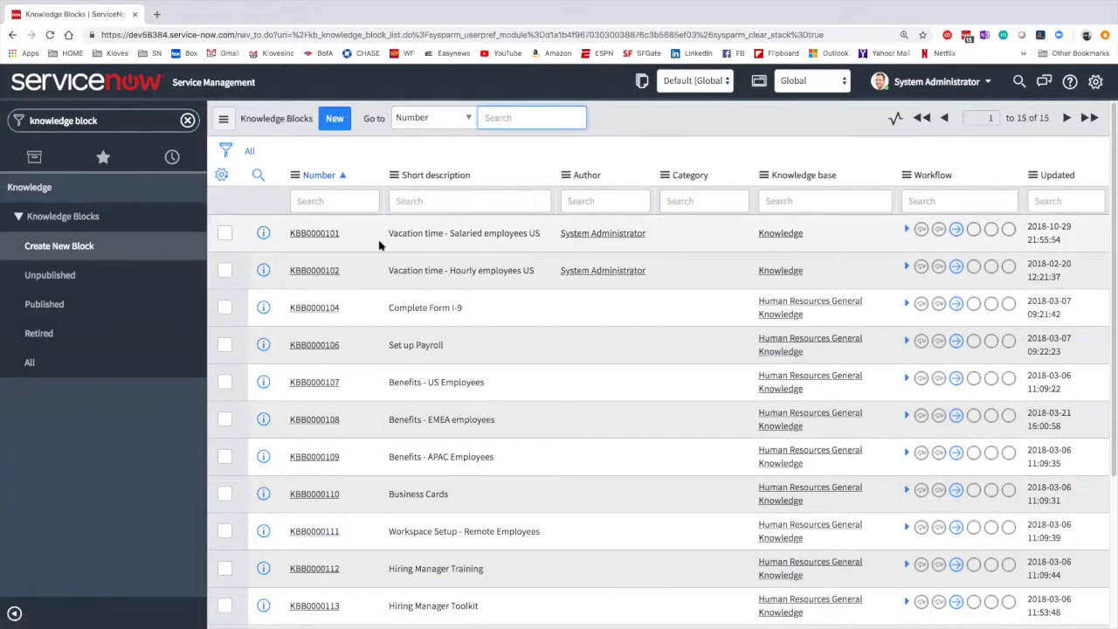
Open the knowledge block record "Vacation time - Salaried employees US" from the list.
{"action": "scroll", "coordinate": [379, 245], "scroll_direction": "down", "scroll_amount": 1}
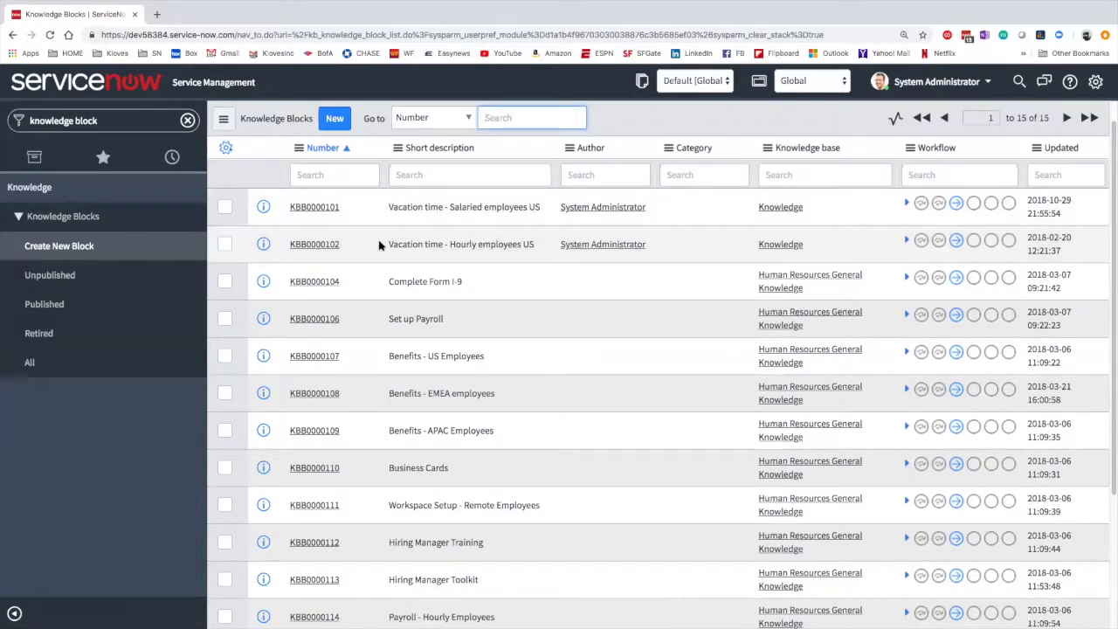
{"action": "left_click", "coordinate": [323, 207]}
{"action": "left_click", "coordinate": [323, 210]}
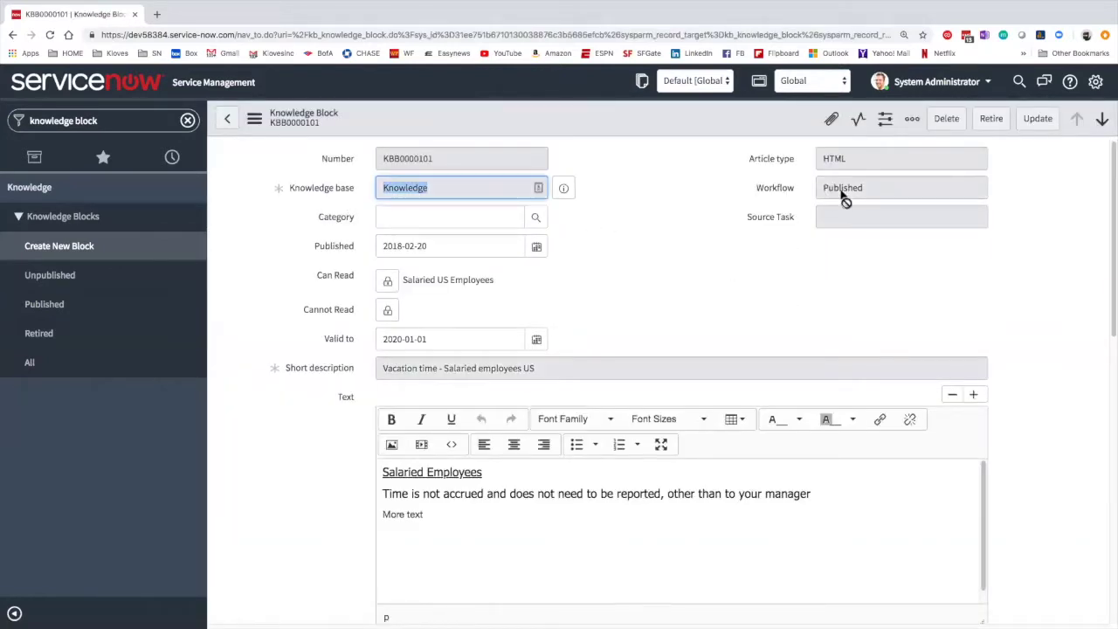
Examine the block's workflow state, read permissions, validity date, text content, related links and approvals list.
{"action": "scroll", "coordinate": [713, 192], "scroll_direction": "down", "scroll_amount": 1}
{"action": "scroll", "coordinate": [786, 196], "scroll_direction": "up", "scroll_amount": 1}
{"action": "scroll", "coordinate": [587, 264], "scroll_direction": "down", "scroll_amount": 1}
{"action": "scroll", "coordinate": [587, 263], "scroll_direction": "up", "scroll_amount": 1}
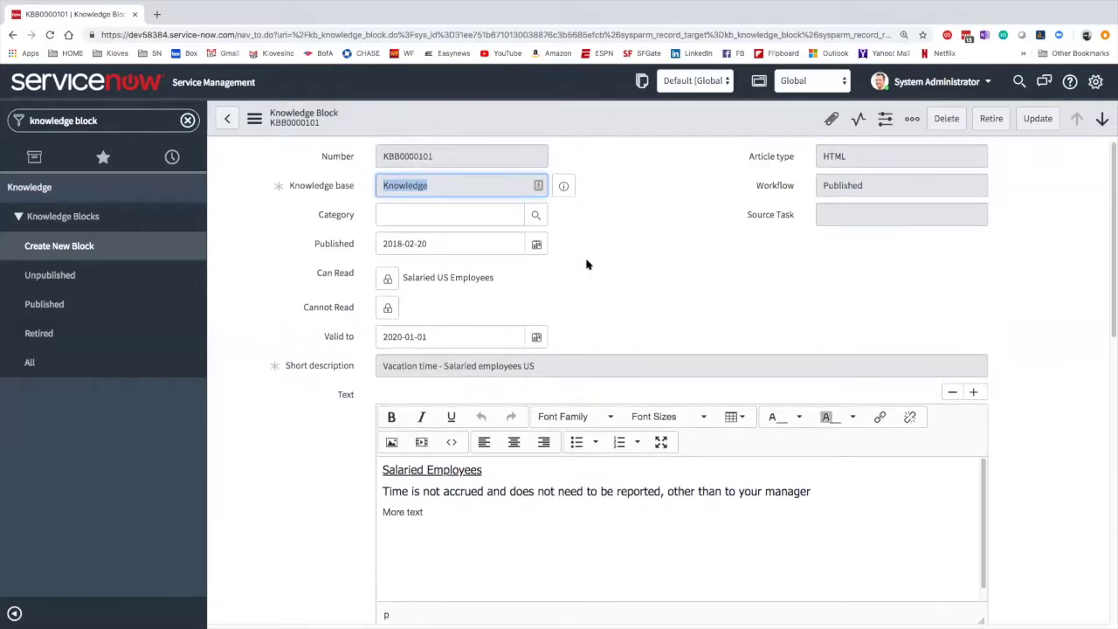
{"action": "scroll", "coordinate": [644, 227], "scroll_direction": "down", "scroll_amount": 1}
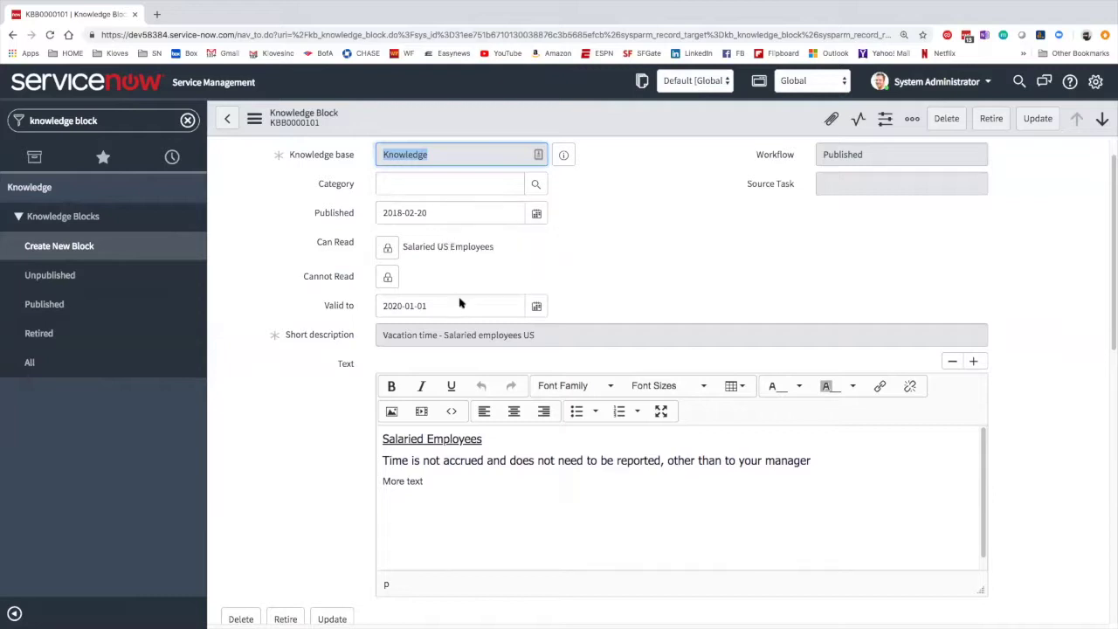
{"action": "scroll", "coordinate": [632, 263], "scroll_direction": "down", "scroll_amount": 1}
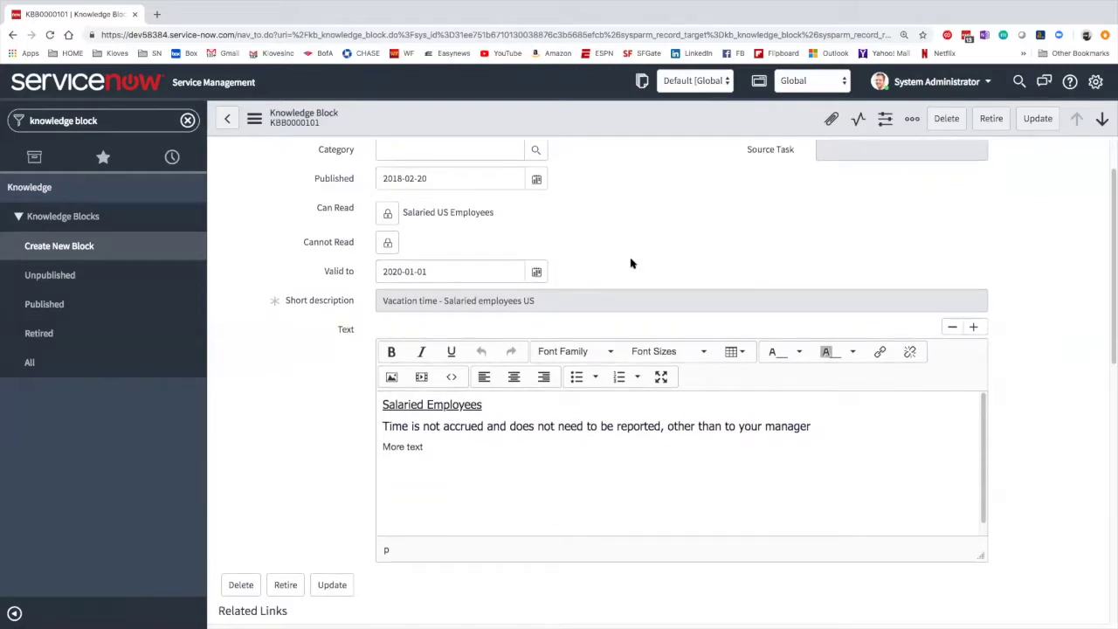
{"action": "scroll", "coordinate": [631, 263], "scroll_direction": "down", "scroll_amount": 1}
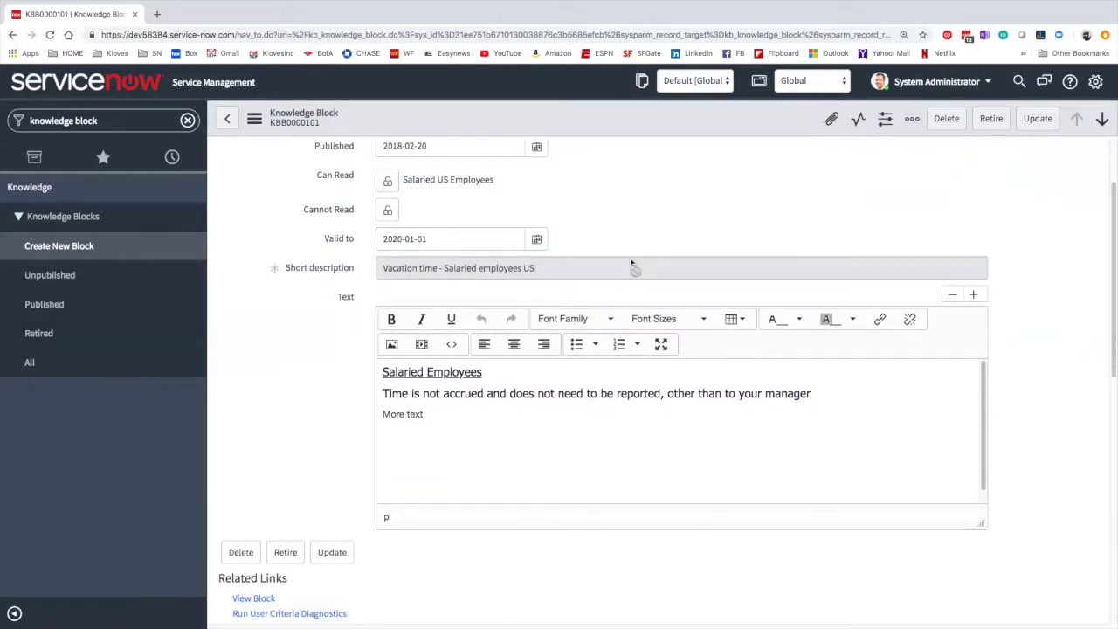
{"action": "scroll", "coordinate": [631, 263], "scroll_direction": "down", "scroll_amount": 3}
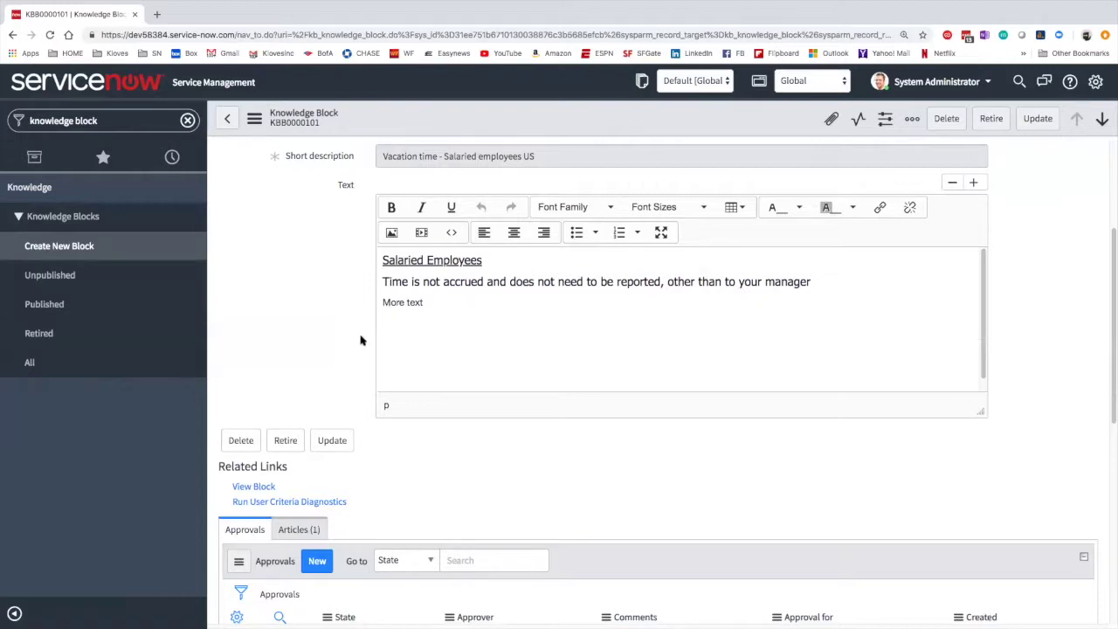
{"action": "scroll", "coordinate": [358, 343], "scroll_direction": "down", "scroll_amount": 1}
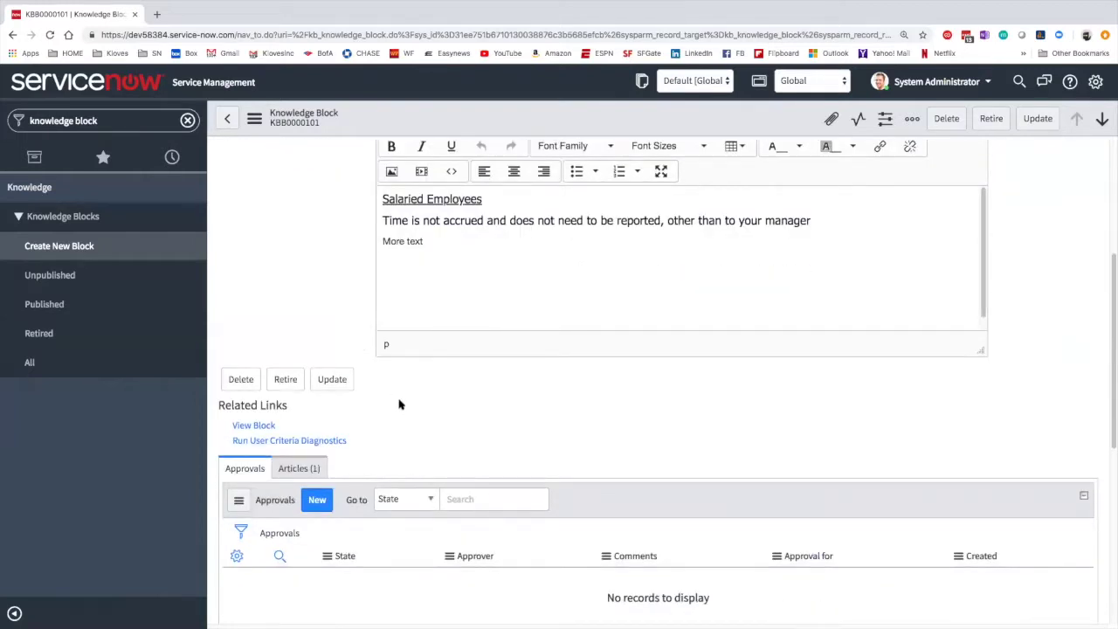
Show the list of articles that use this knowledge block and examine it alongside the block's fields and text.
{"action": "scroll", "coordinate": [399, 404], "scroll_direction": "down", "scroll_amount": 1}
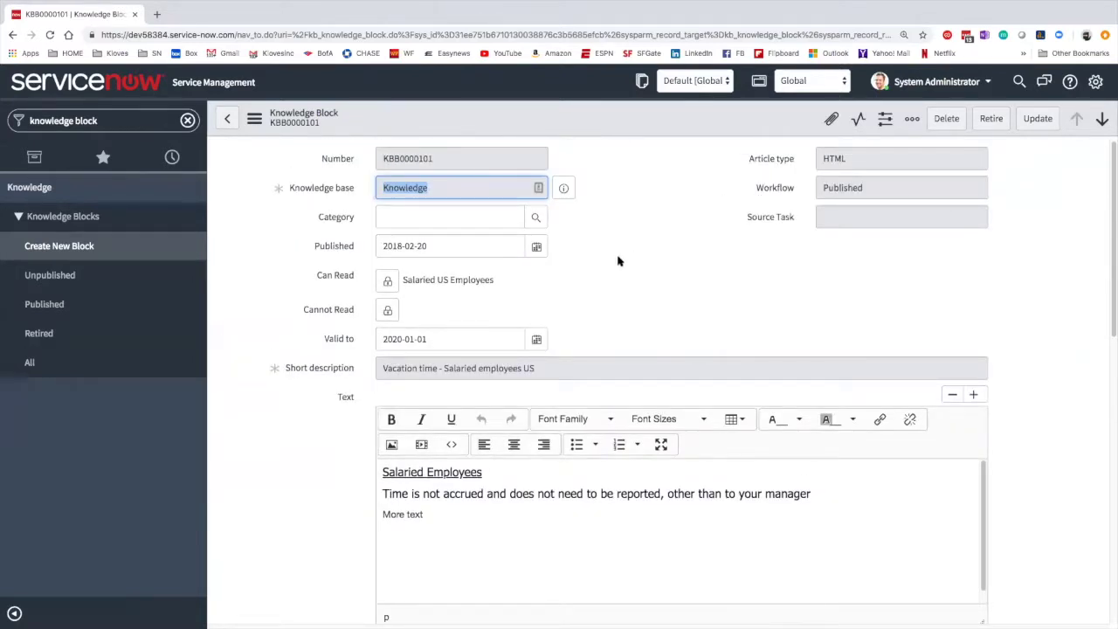
{"action": "scroll", "coordinate": [619, 259], "scroll_direction": "down", "scroll_amount": 5}
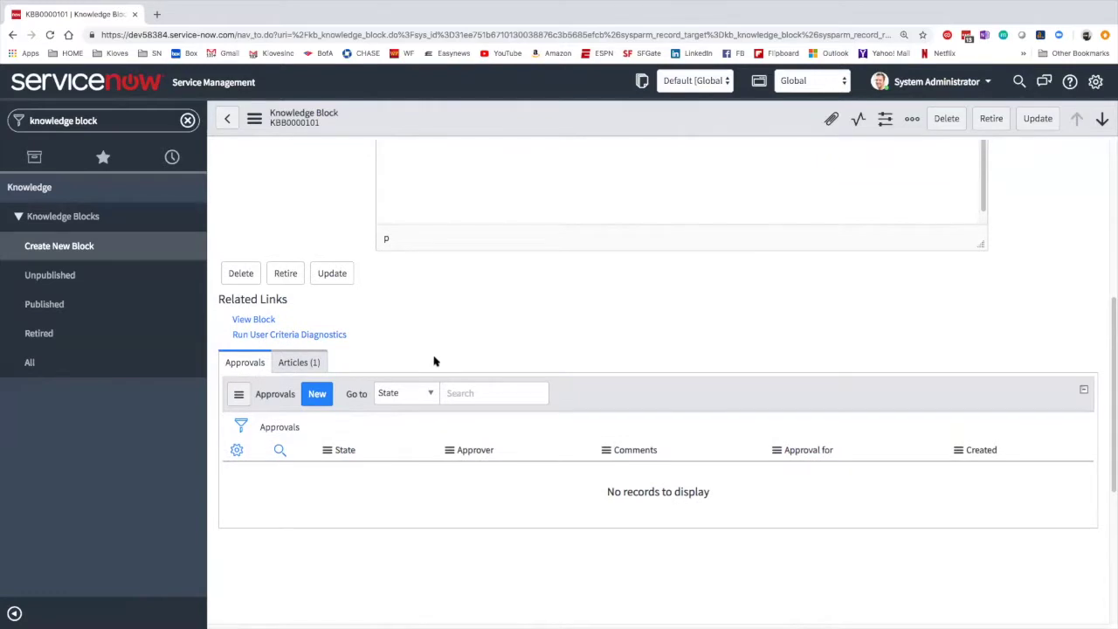
{"action": "scroll", "coordinate": [420, 321], "scroll_direction": "up", "scroll_amount": 5}
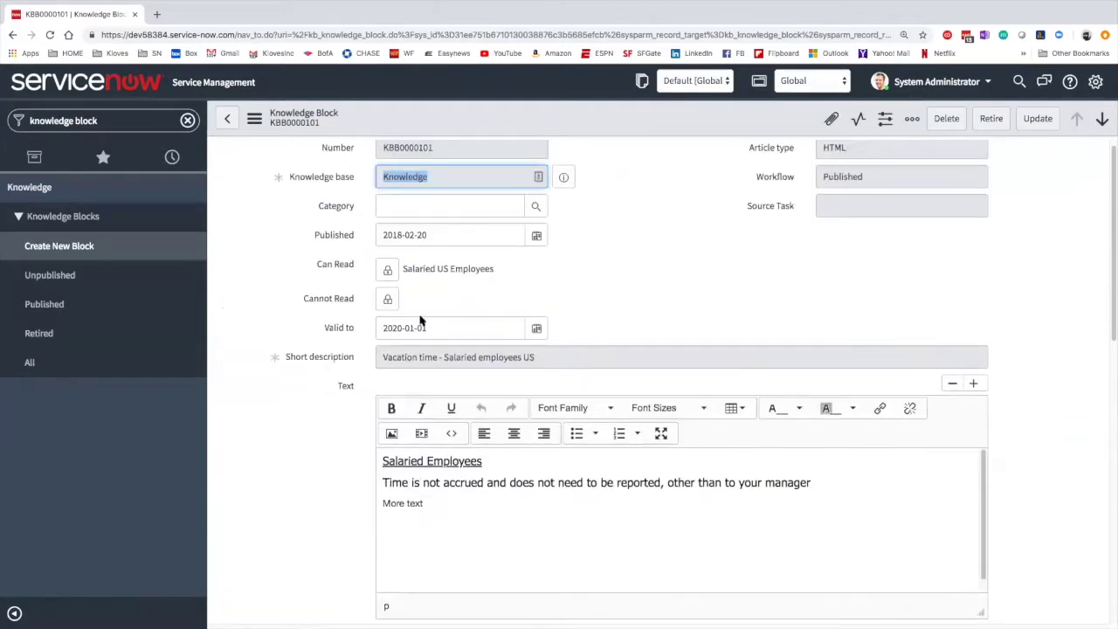
{"action": "scroll", "coordinate": [420, 322], "scroll_direction": "down", "scroll_amount": 5}
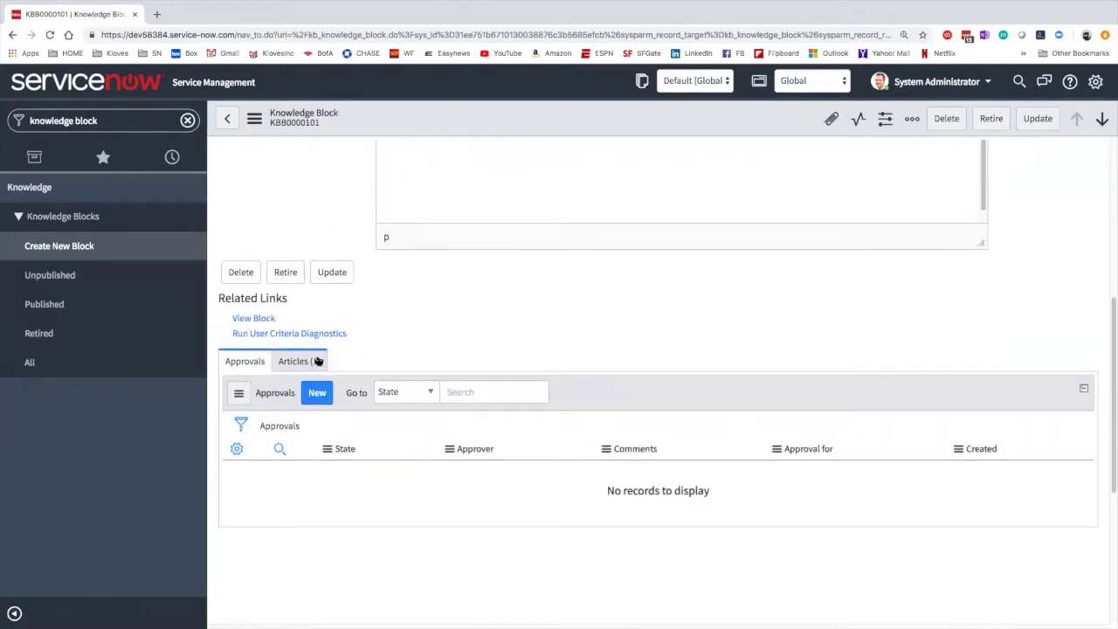
{"action": "left_click", "coordinate": [317, 360]}
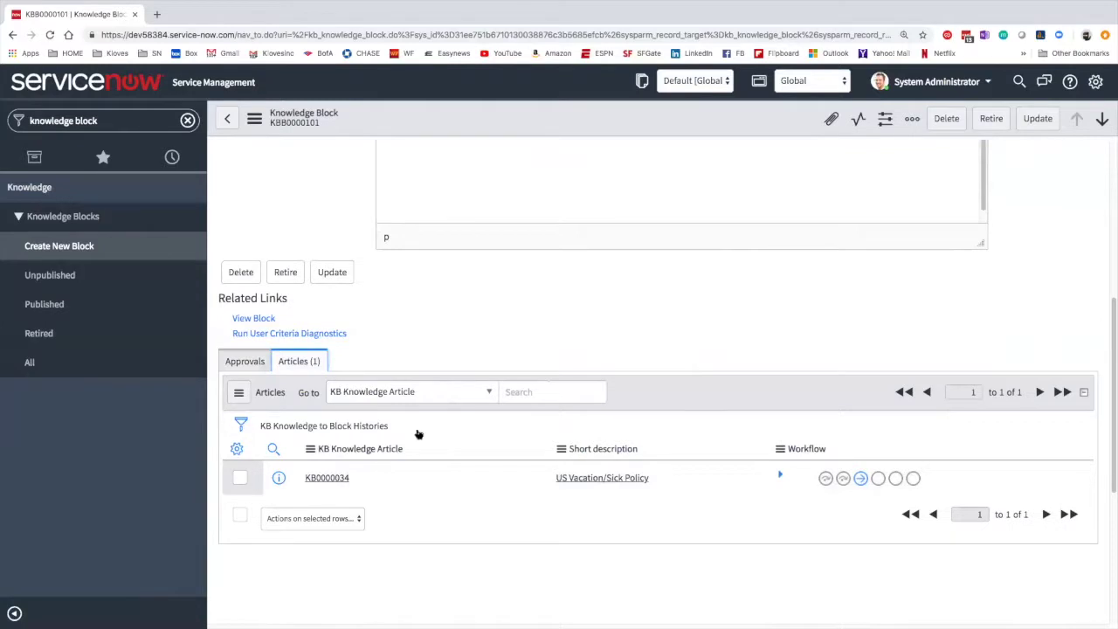
{"action": "scroll", "coordinate": [469, 346], "scroll_direction": "up", "scroll_amount": 1}
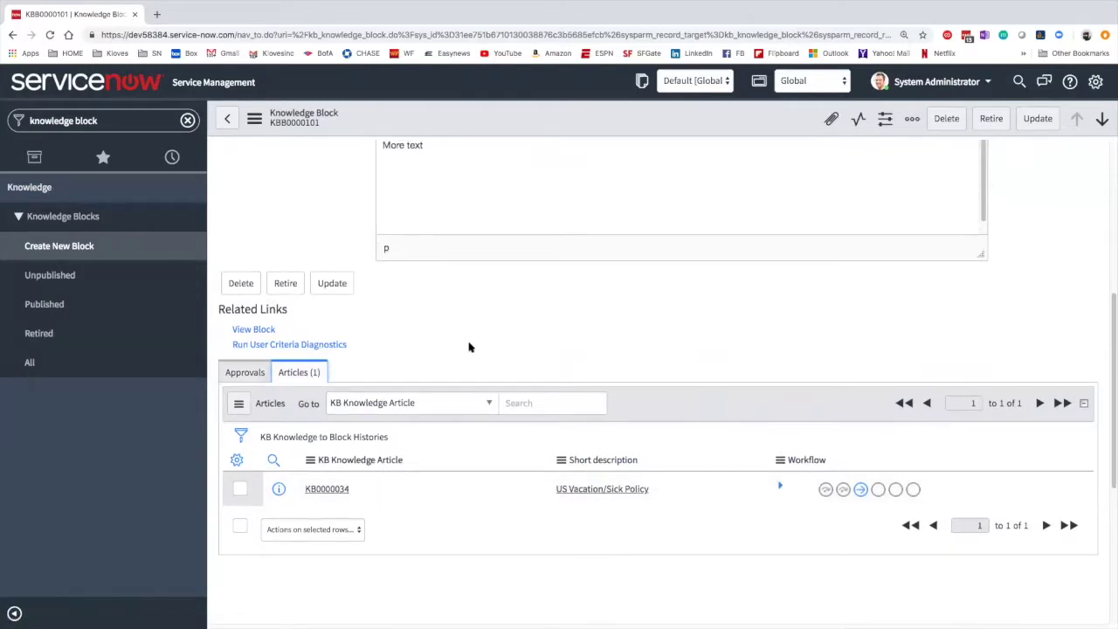
{"action": "scroll", "coordinate": [582, 332], "scroll_direction": "up", "scroll_amount": 5}
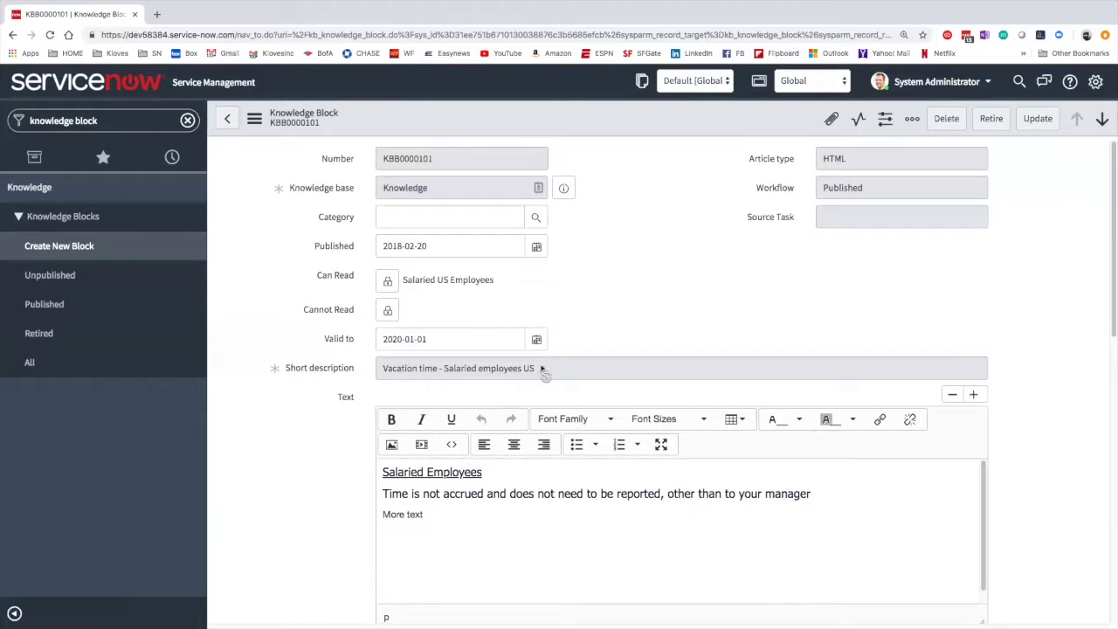
{"action": "scroll", "coordinate": [624, 256], "scroll_direction": "down", "scroll_amount": 1}
{"action": "scroll", "coordinate": [591, 253], "scroll_direction": "down", "scroll_amount": 4}
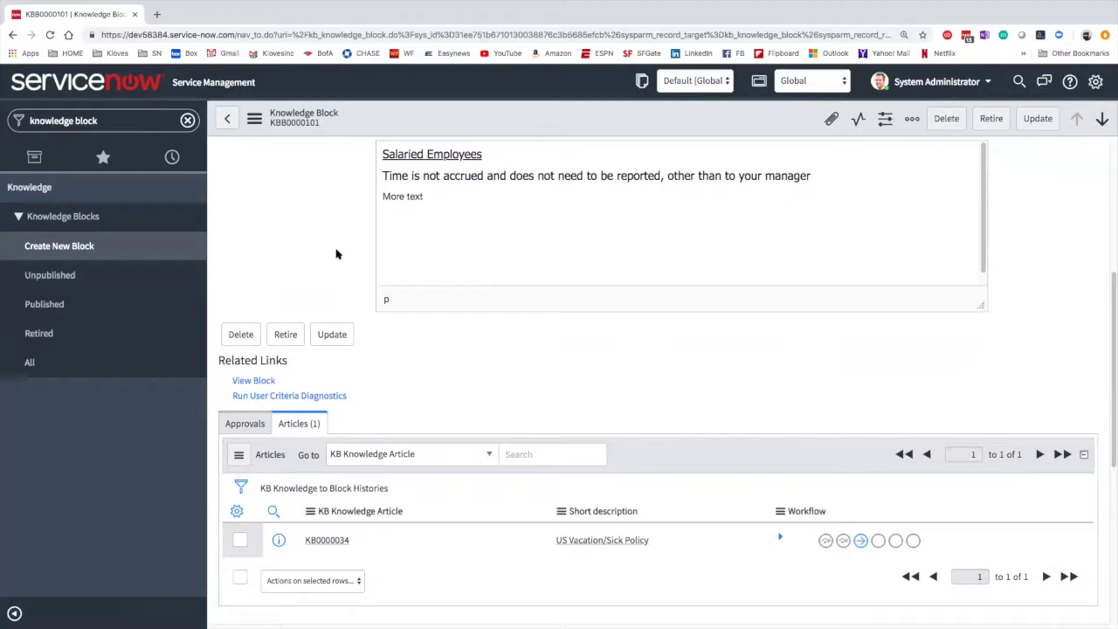
Filter the navigator for "knowledge bases", open the knowledge bases list and open the "Knowledge" record.
{"action": "left_click", "coordinate": [114, 121]}
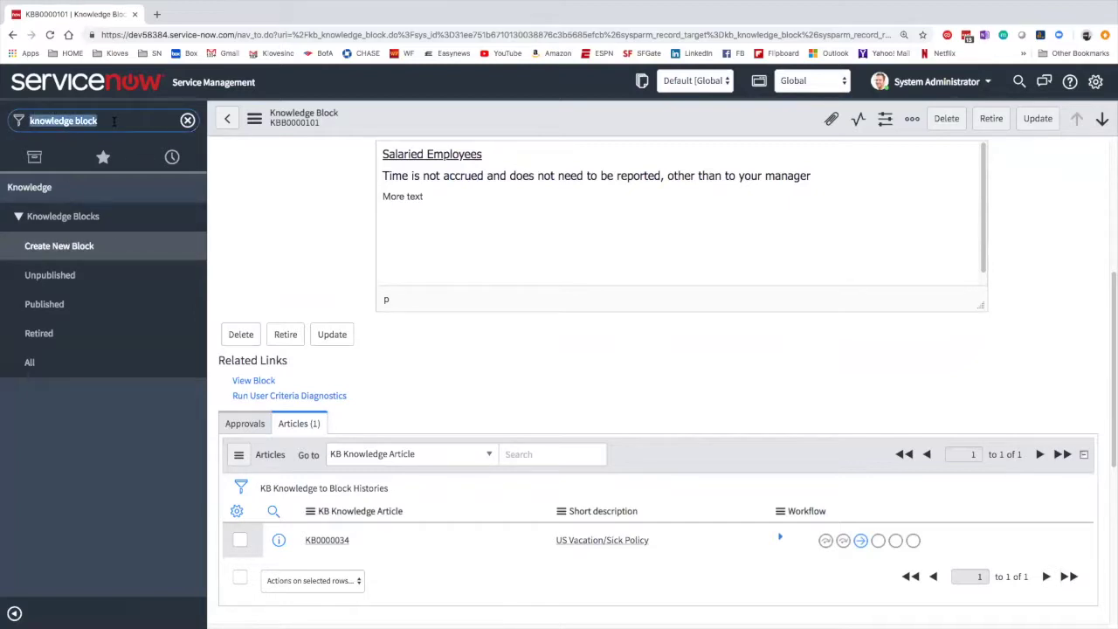
{"action": "type", "text": "knowled"}
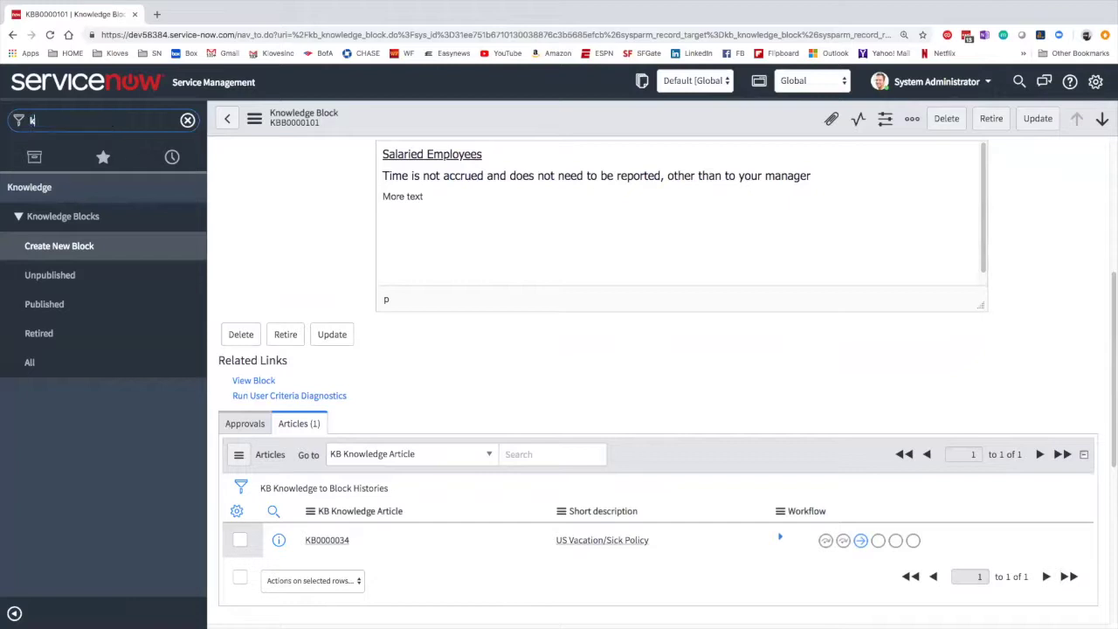
{"action": "type", "text": "ge bases"}
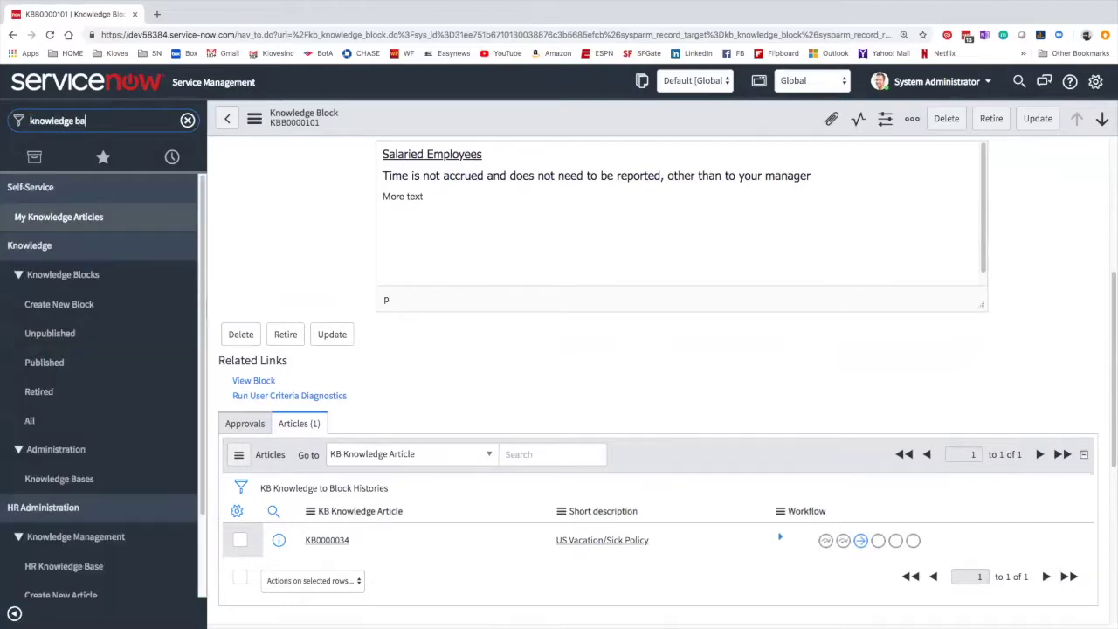
{"action": "left_click", "coordinate": [96, 246]}
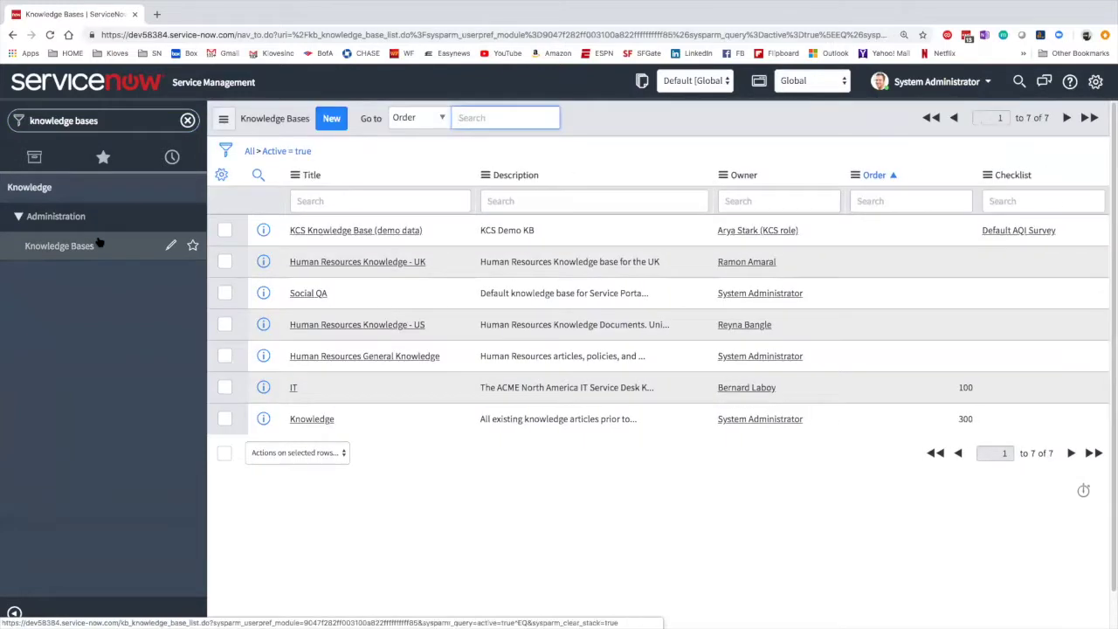
{"action": "left_click", "coordinate": [313, 420]}
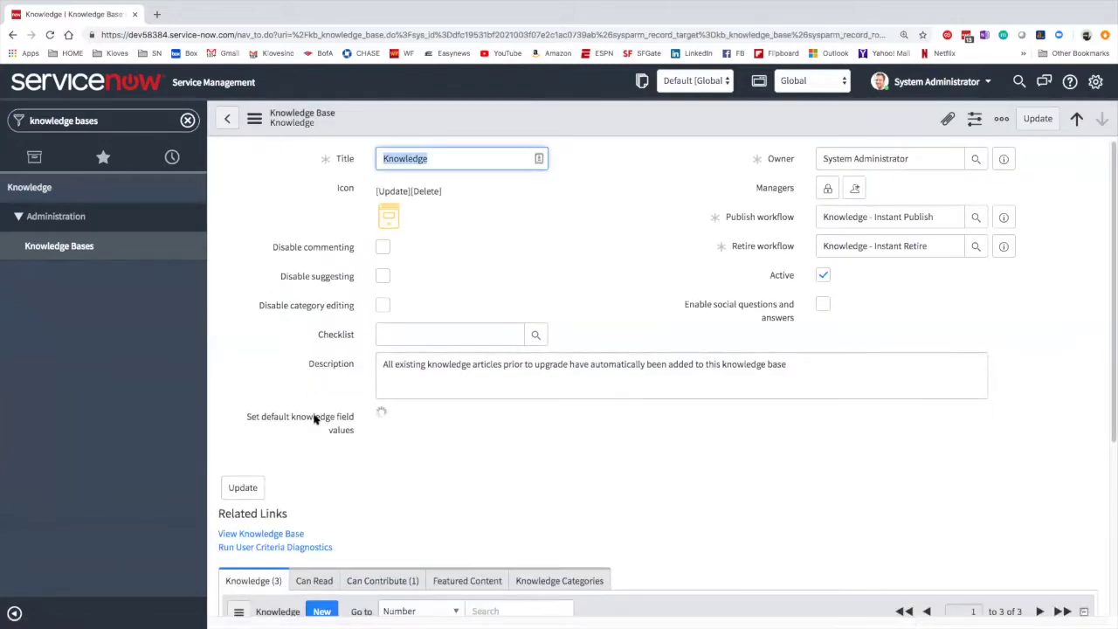
Examine the knowledge base's Enable blocks setting, workflows and related list of knowledge articles and blocks.
{"action": "left_click", "coordinate": [431, 162]}
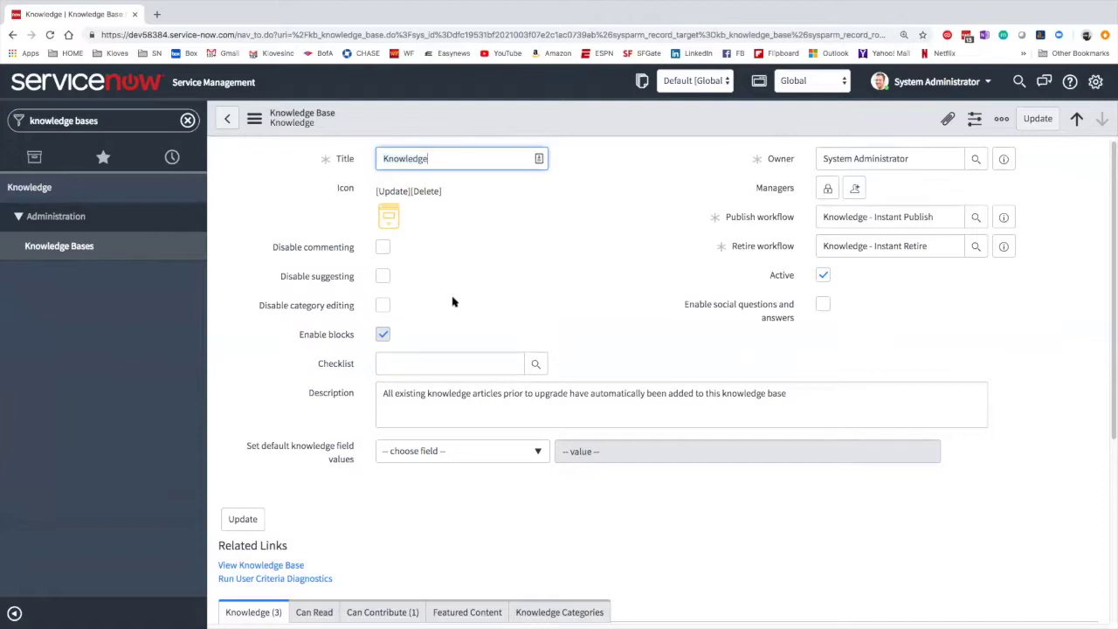
{"action": "scroll", "coordinate": [452, 301], "scroll_direction": "down", "scroll_amount": 1}
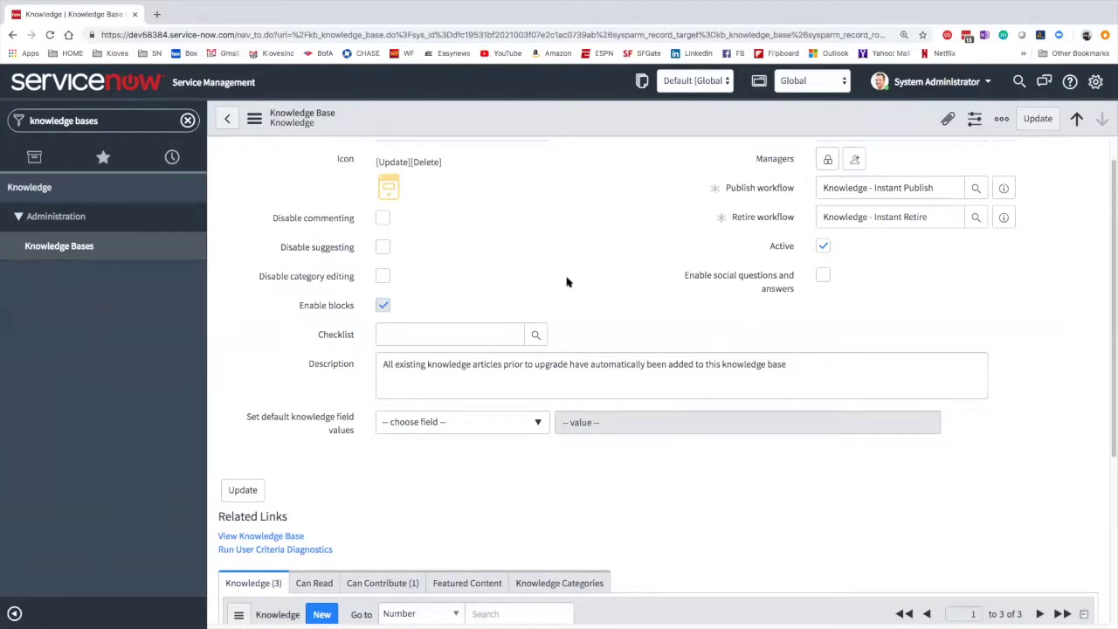
{"action": "scroll", "coordinate": [499, 290], "scroll_direction": "down", "scroll_amount": 2}
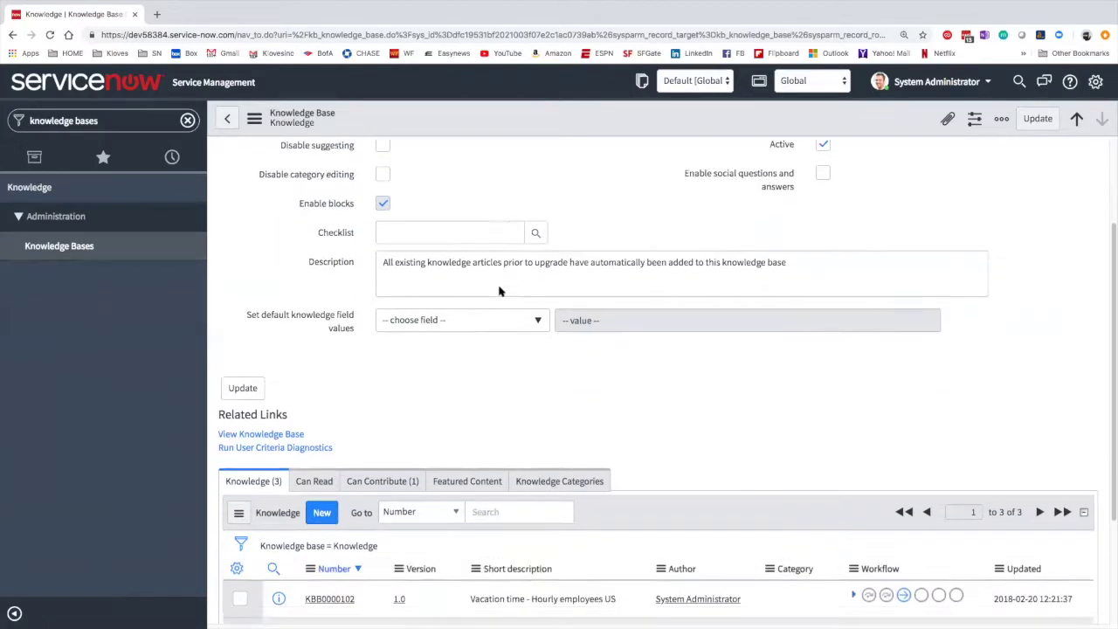
{"action": "scroll", "coordinate": [500, 291], "scroll_direction": "down", "scroll_amount": 2}
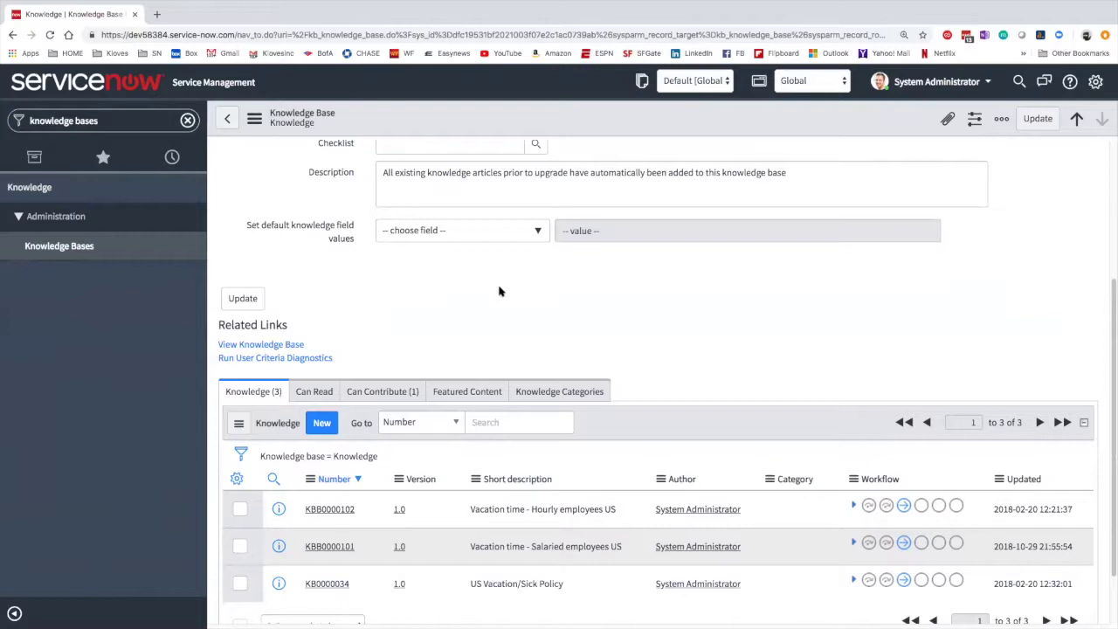
{"action": "scroll", "coordinate": [471, 456], "scroll_direction": "down", "scroll_amount": 2}
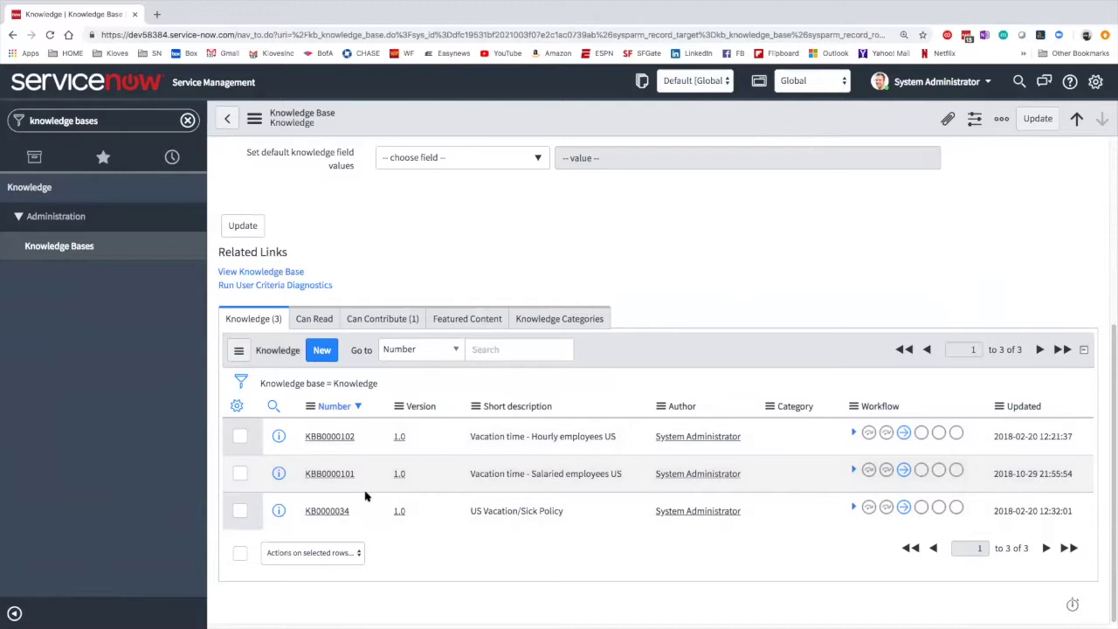
{"action": "scroll", "coordinate": [469, 510], "scroll_direction": "up", "scroll_amount": 3}
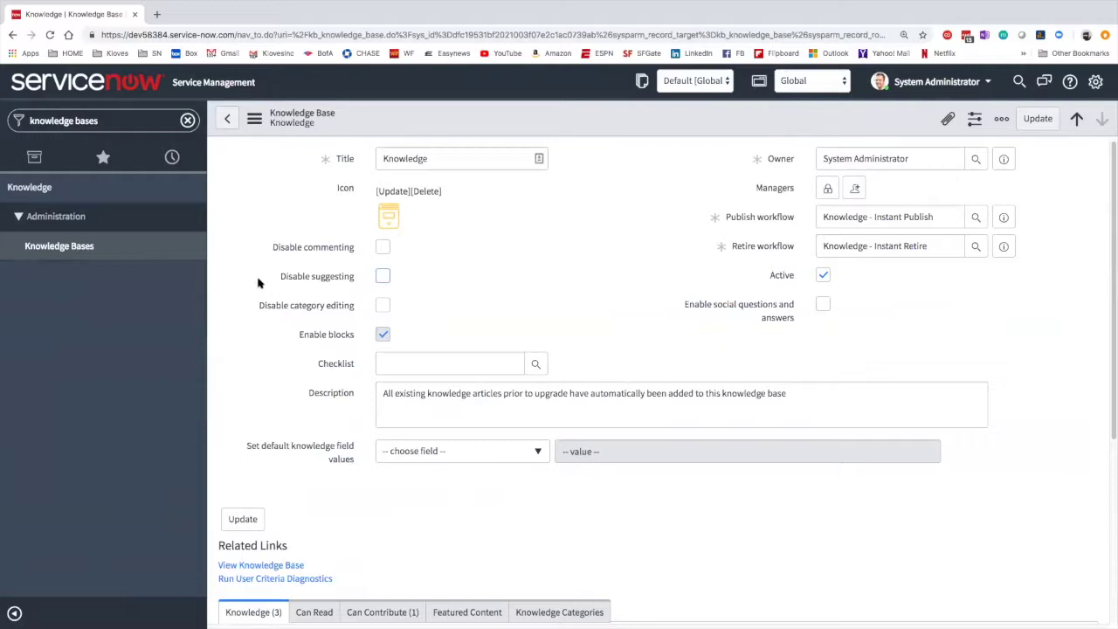
Open knowledge article KB0000250 through the global search.
{"action": "left_click", "coordinate": [110, 128]}
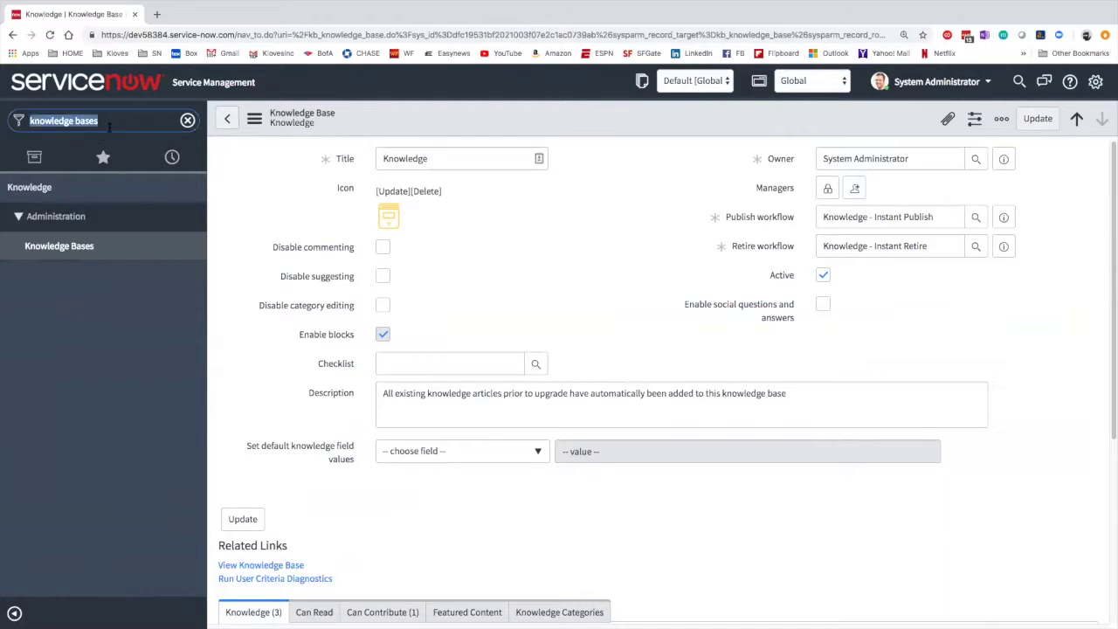
{"action": "left_click", "coordinate": [1018, 81]}
{"action": "type", "text": "KB"}
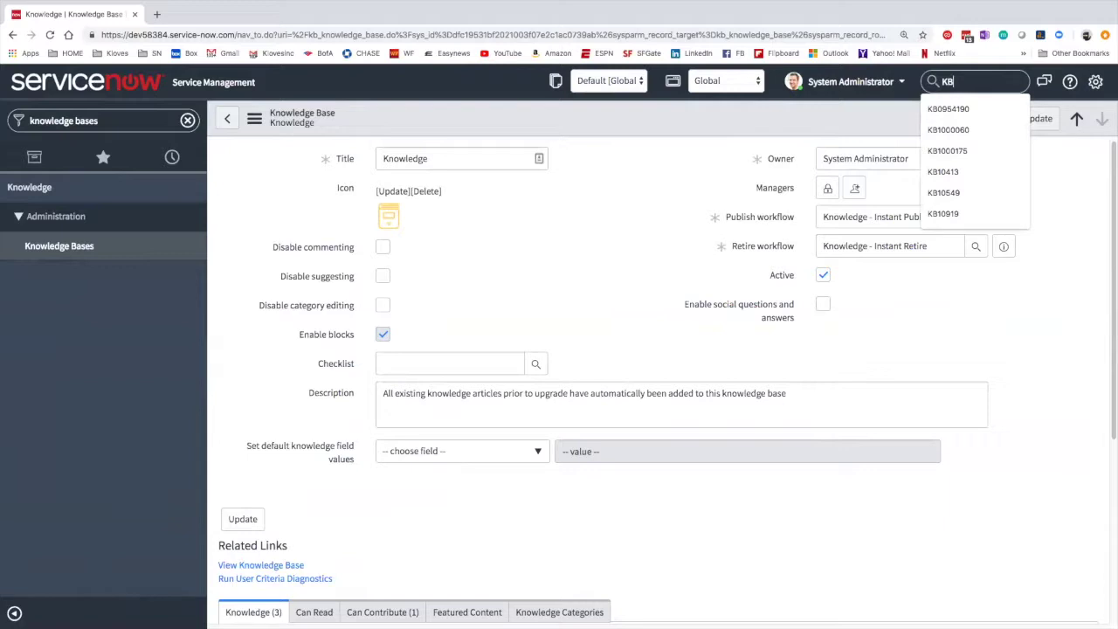
{"action": "type", "text": "000250"}
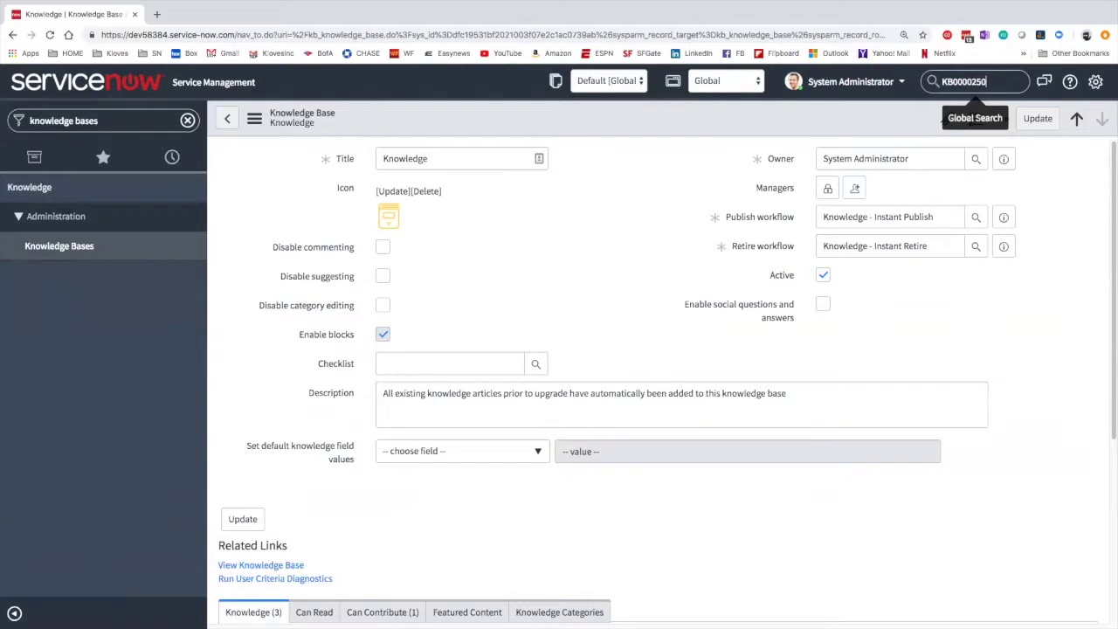
{"action": "key", "text": "Return"}
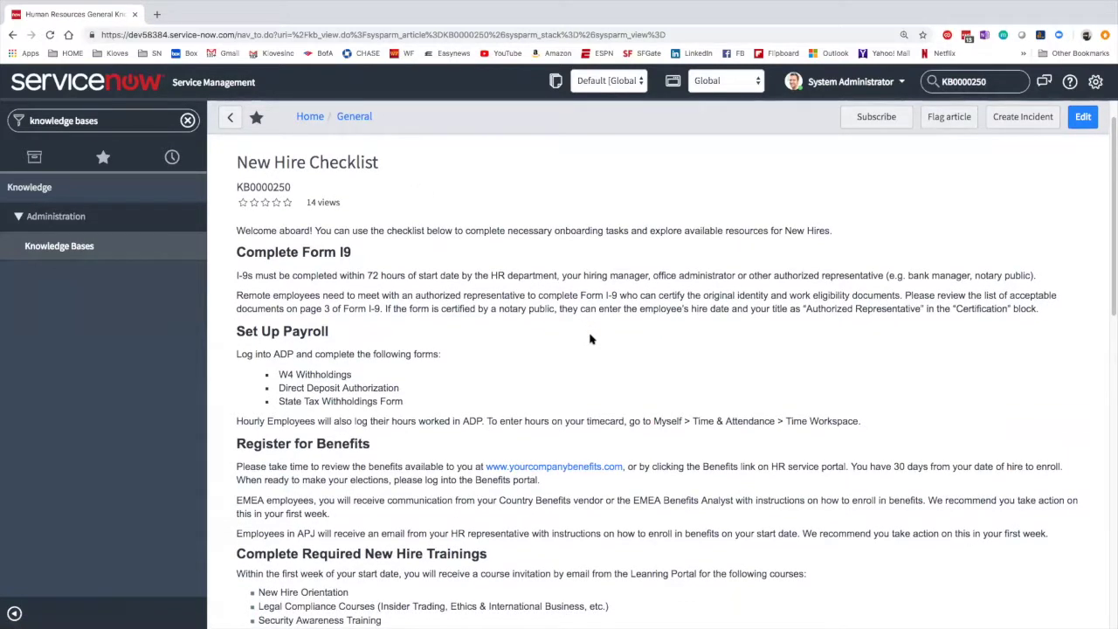
Open the New Hire Checklist article for editing and review the knowledge blocks embedded in its text.
{"action": "left_click", "coordinate": [1081, 117]}
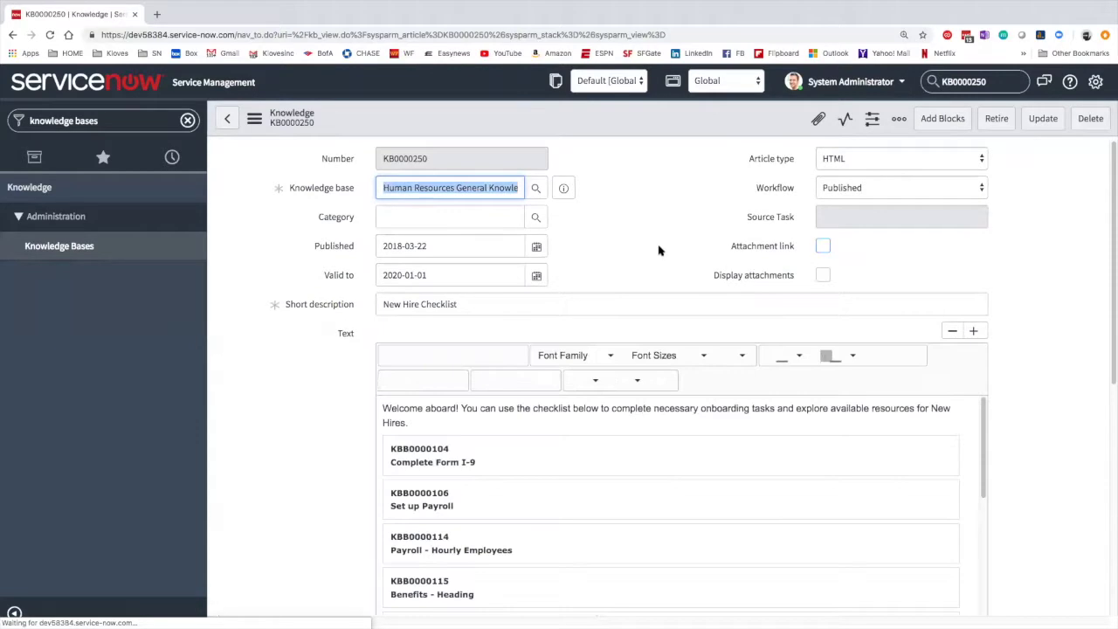
{"action": "scroll", "coordinate": [350, 391], "scroll_direction": "down", "scroll_amount": 1}
{"action": "scroll", "coordinate": [349, 391], "scroll_direction": "down", "scroll_amount": 1}
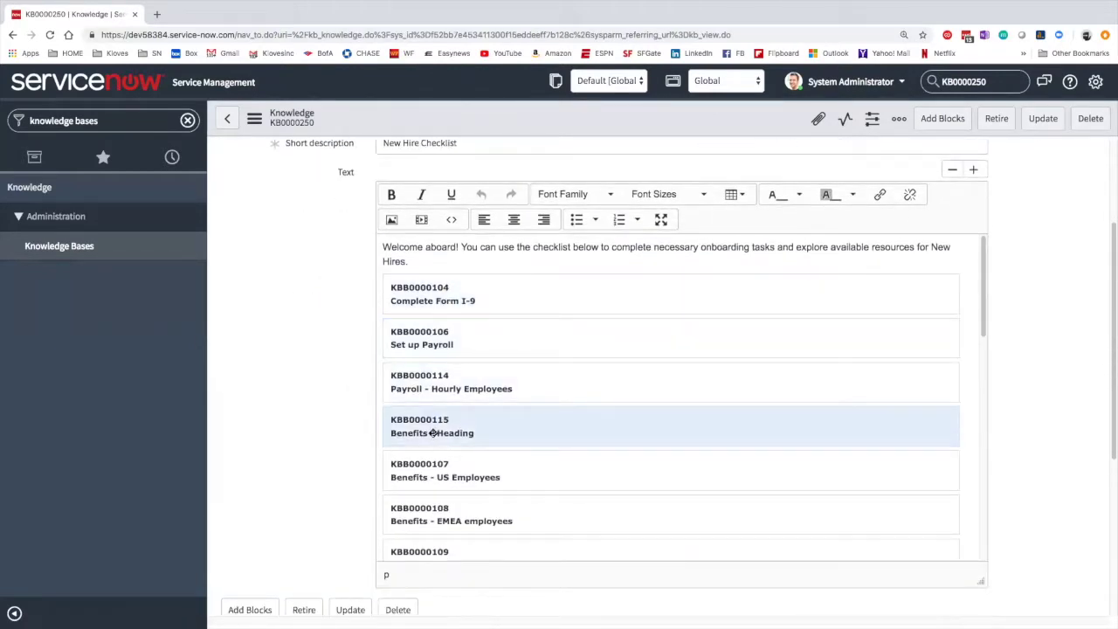
{"action": "scroll", "coordinate": [344, 434], "scroll_direction": "down", "scroll_amount": 4}
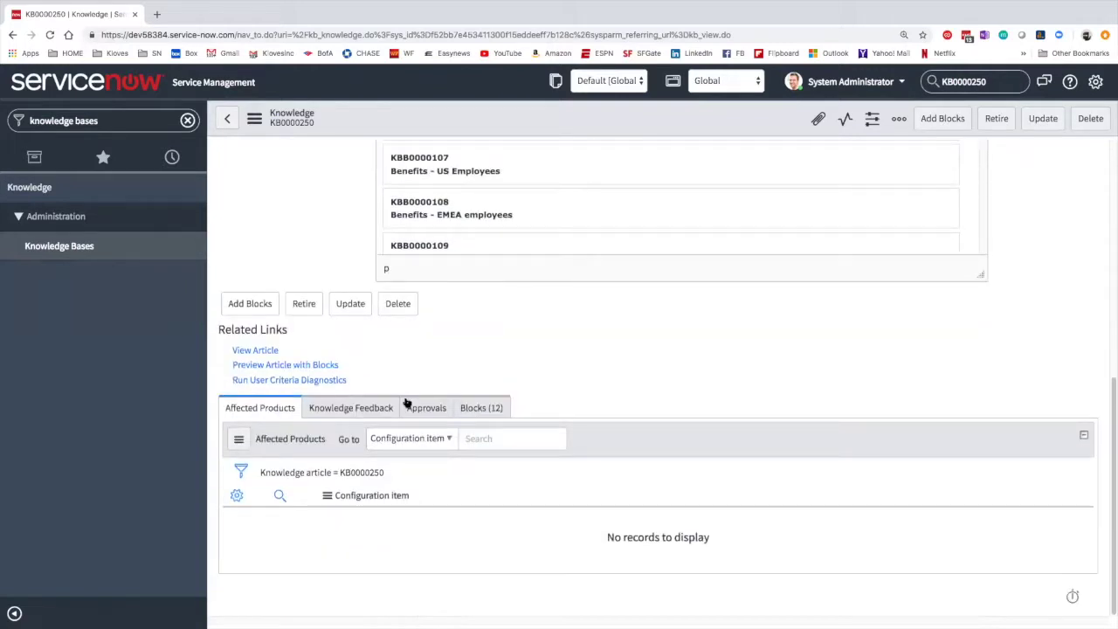
Show the article's related list of blocks and compare it with the blocks in the text.
{"action": "left_click", "coordinate": [471, 407]}
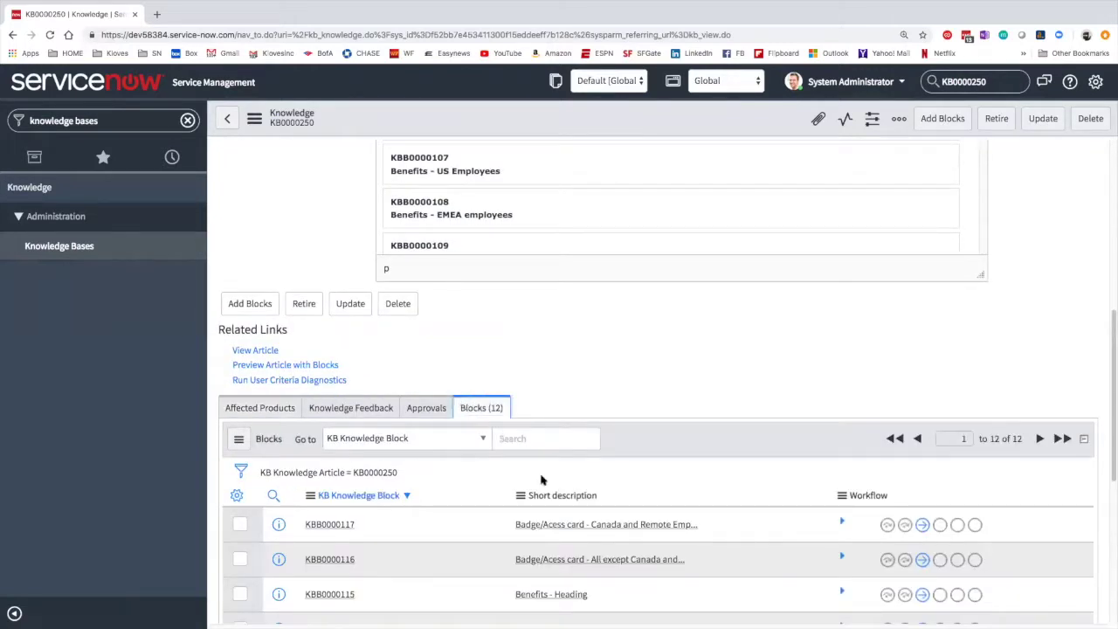
{"action": "scroll", "coordinate": [541, 480], "scroll_direction": "down", "scroll_amount": 5}
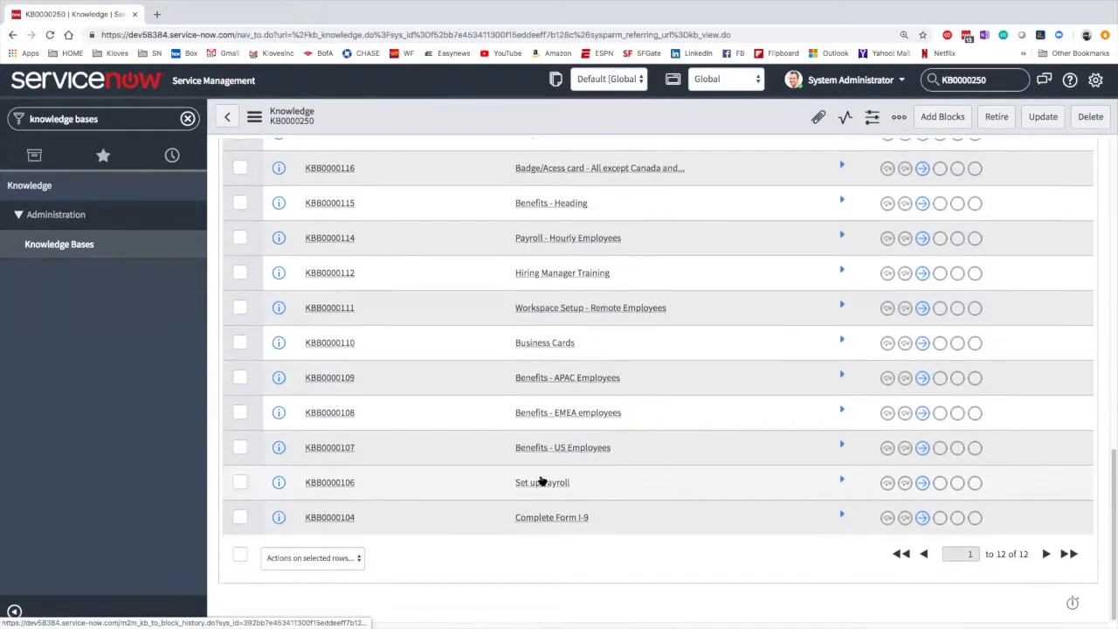
{"action": "scroll", "coordinate": [539, 480], "scroll_direction": "up", "scroll_amount": 7}
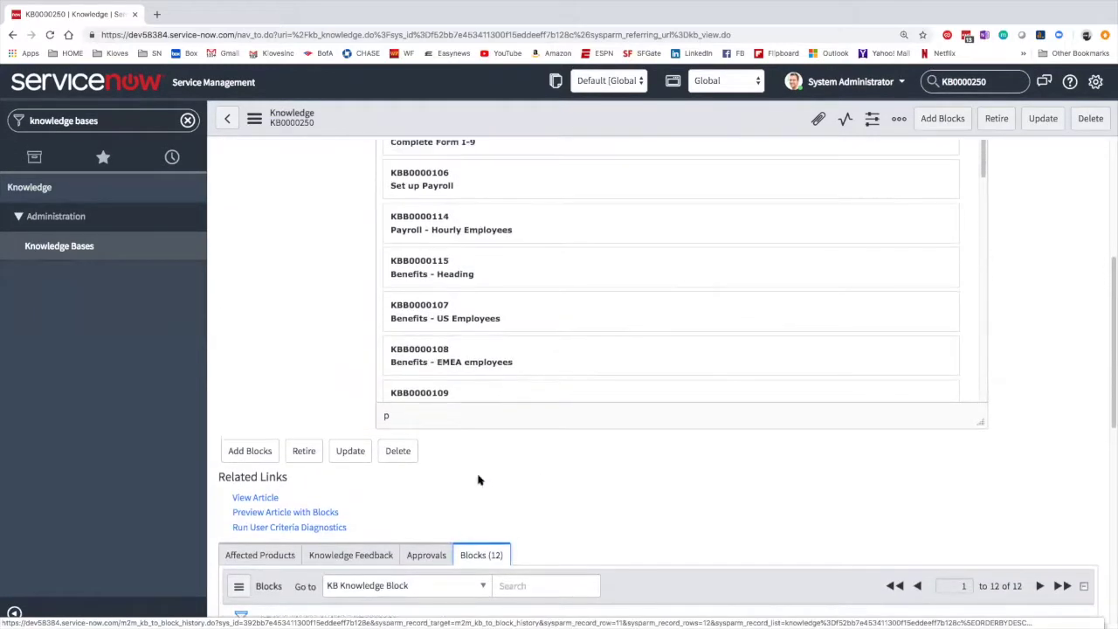
{"action": "scroll", "coordinate": [419, 436], "scroll_direction": "up", "scroll_amount": 3}
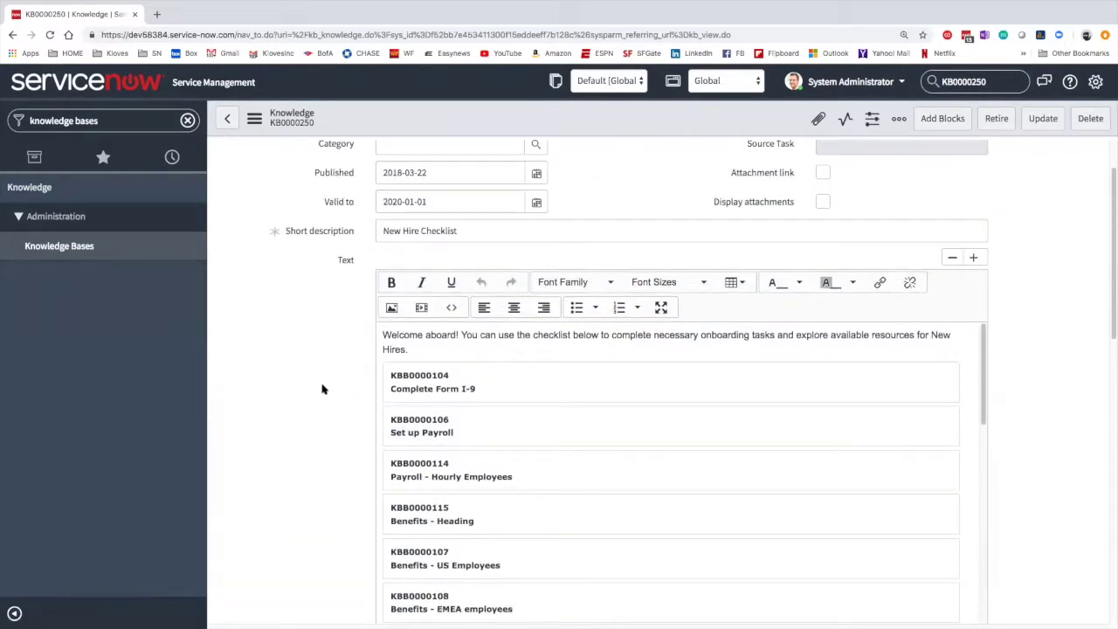
{"action": "scroll", "coordinate": [322, 388], "scroll_direction": "down", "scroll_amount": 3}
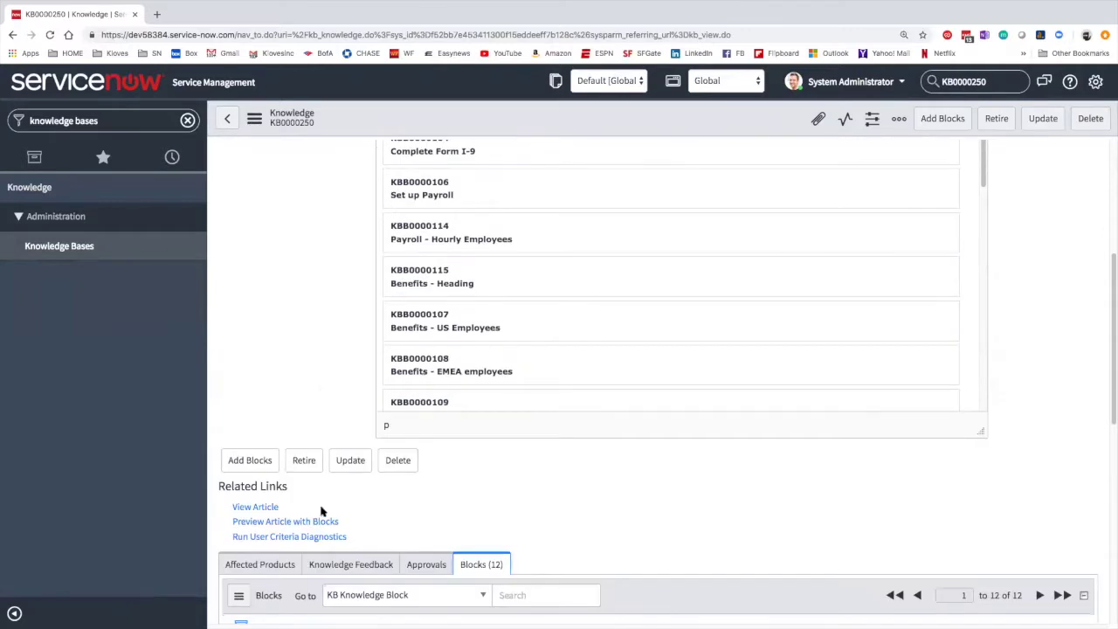
Preview the article with its blocks and examine which groups can read each block.
{"action": "left_click", "coordinate": [308, 522]}
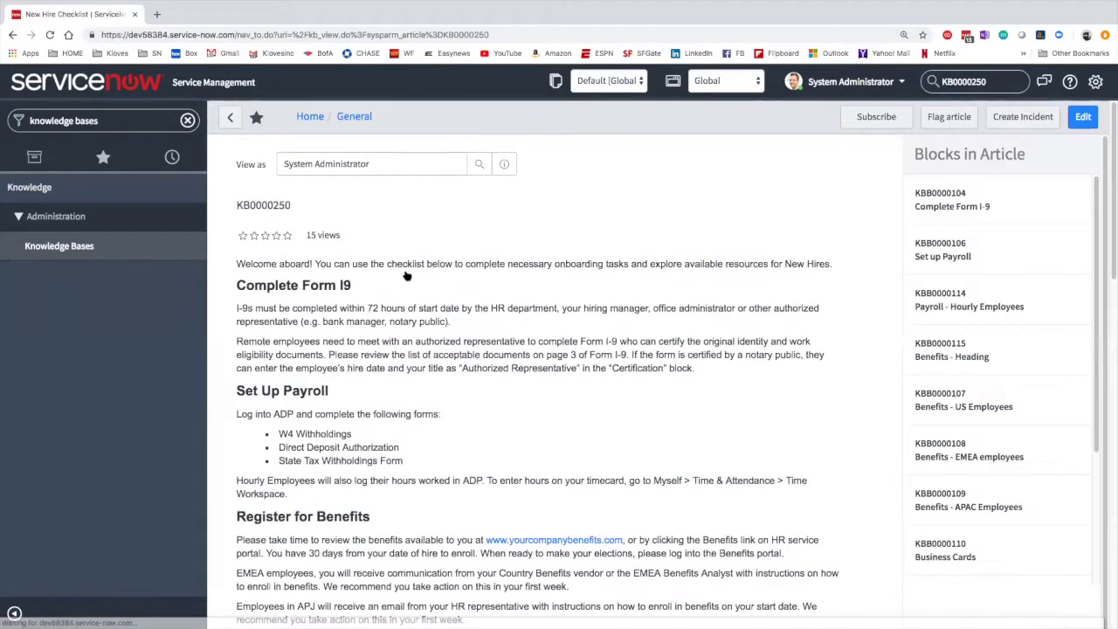
{"action": "mouse_move", "coordinate": [988, 207]}
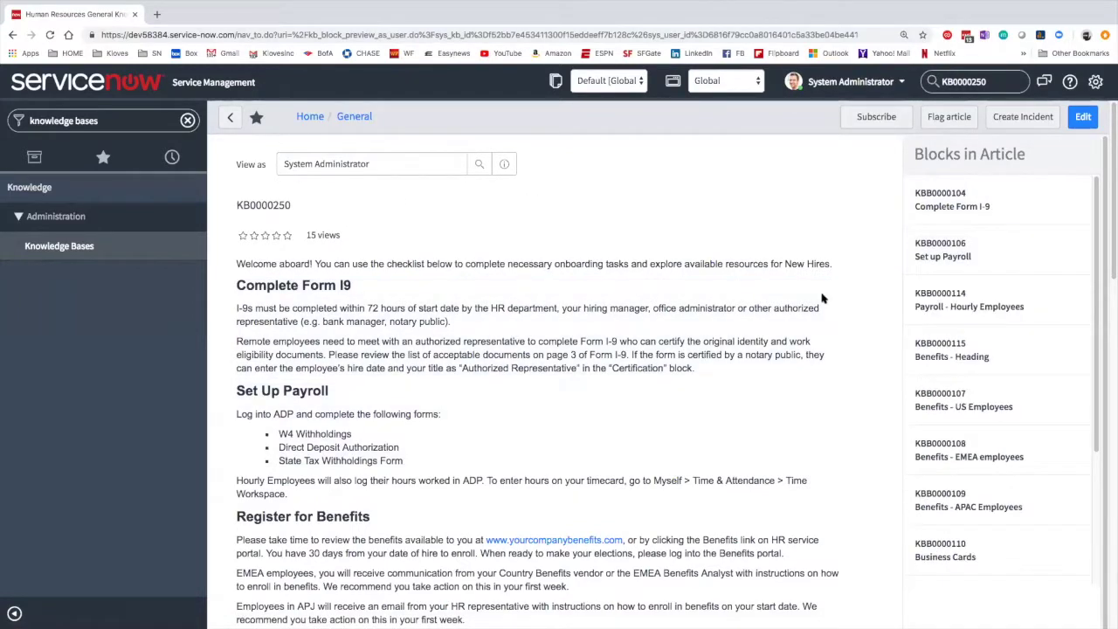
{"action": "scroll", "coordinate": [821, 299], "scroll_direction": "down", "scroll_amount": 1}
{"action": "mouse_move", "coordinate": [961, 218]}
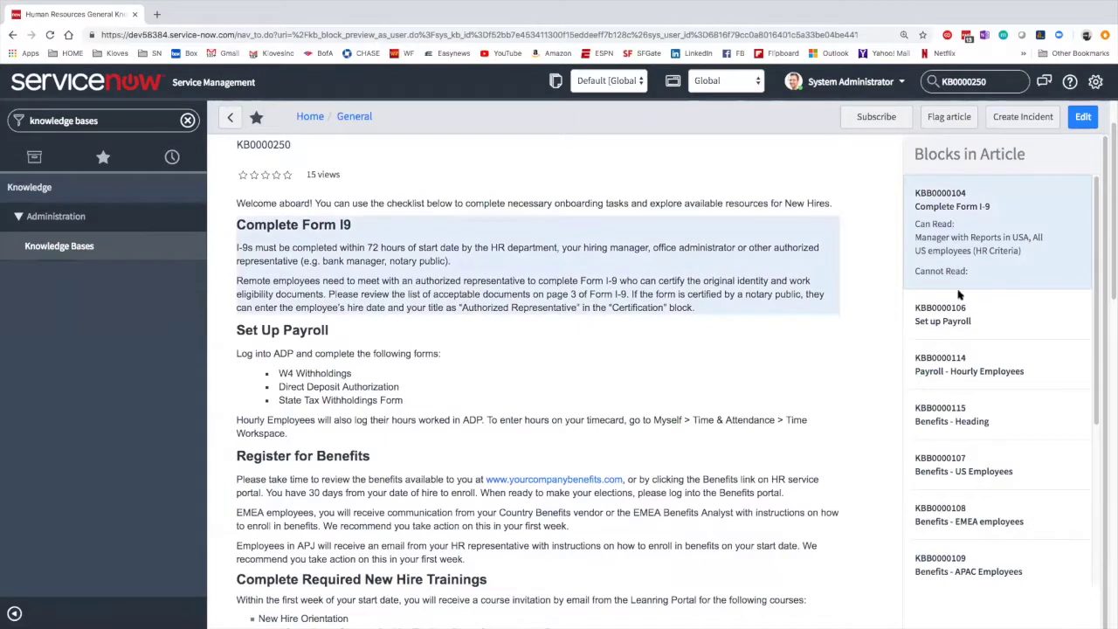
{"action": "mouse_move", "coordinate": [957, 295]}
{"action": "scroll", "coordinate": [958, 297], "scroll_direction": "down", "scroll_amount": 2}
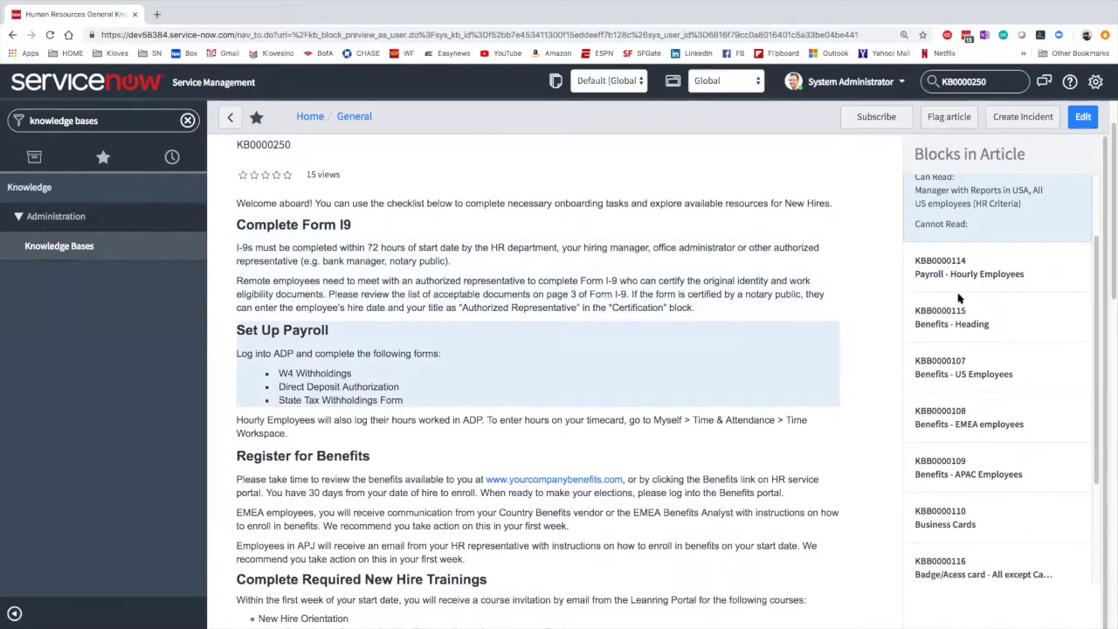
{"action": "scroll", "coordinate": [958, 273], "scroll_direction": "down", "scroll_amount": 1}
{"action": "scroll", "coordinate": [958, 274], "scroll_direction": "down", "scroll_amount": 2}
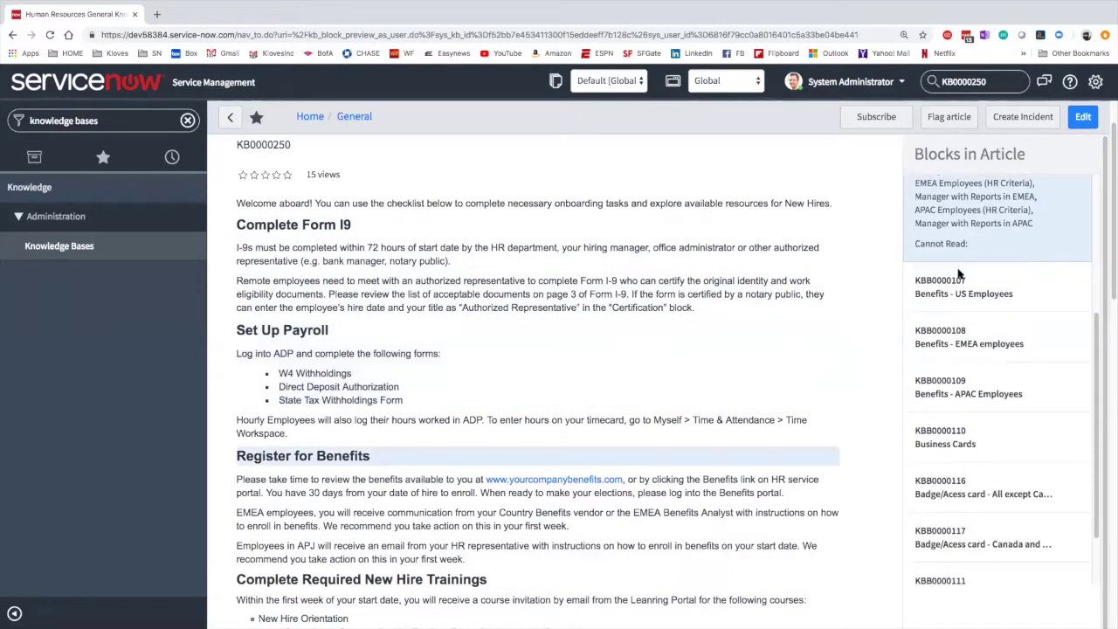
{"action": "scroll", "coordinate": [965, 367], "scroll_direction": "up", "scroll_amount": 1}
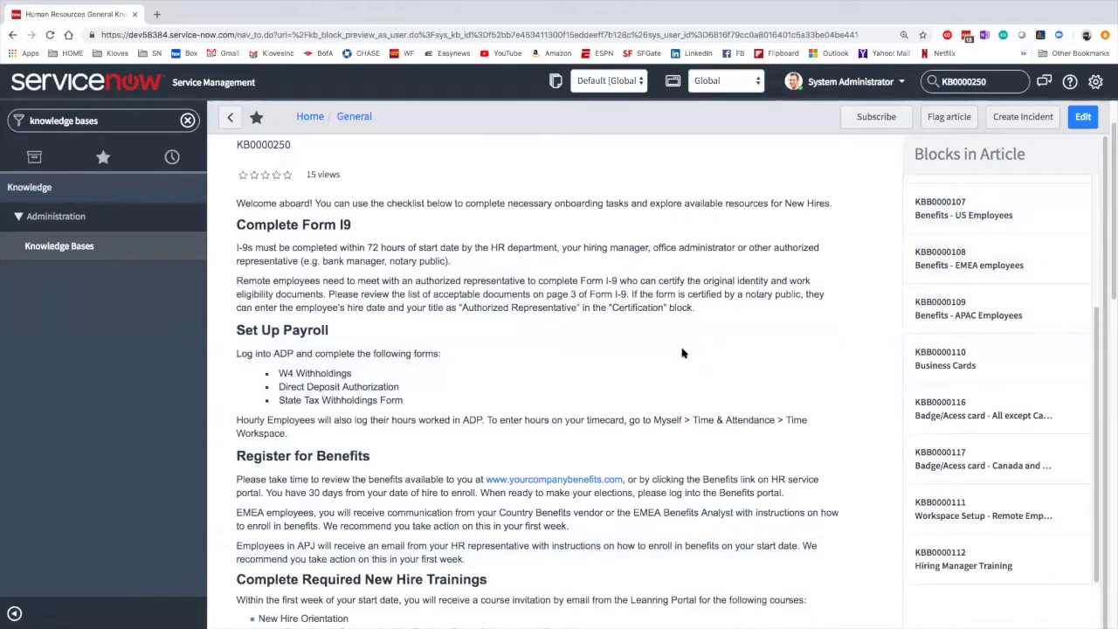
Switch the article preview to the view of a specific employee by entering that user's name.
{"action": "scroll", "coordinate": [600, 342], "scroll_direction": "up", "scroll_amount": 2}
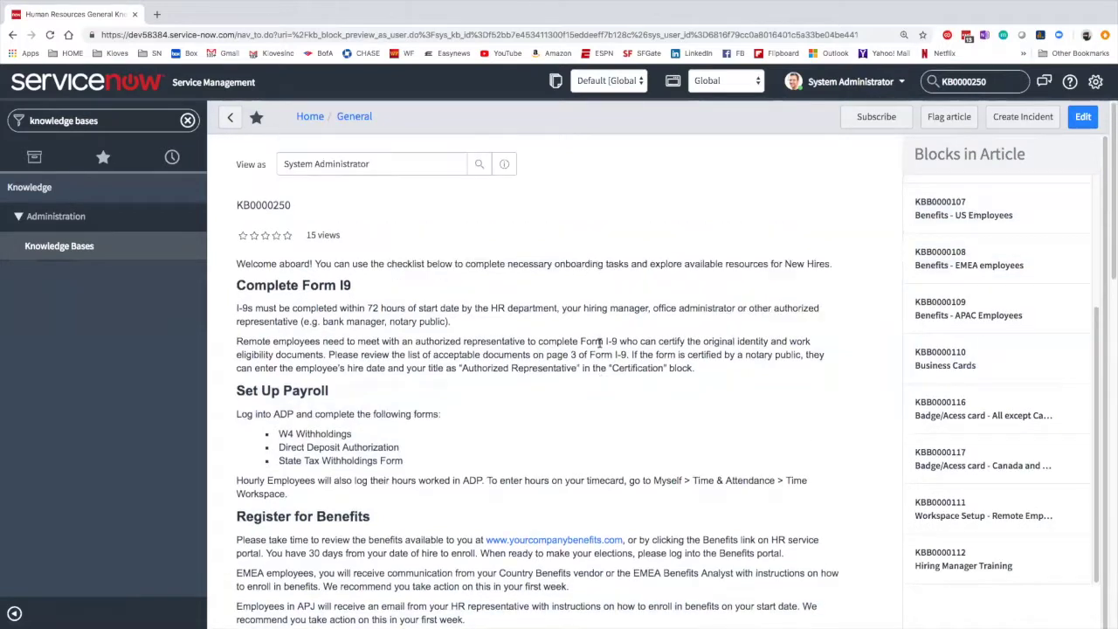
{"action": "double_click", "coordinate": [375, 161]}
{"action": "triple_click", "coordinate": [375, 161]}
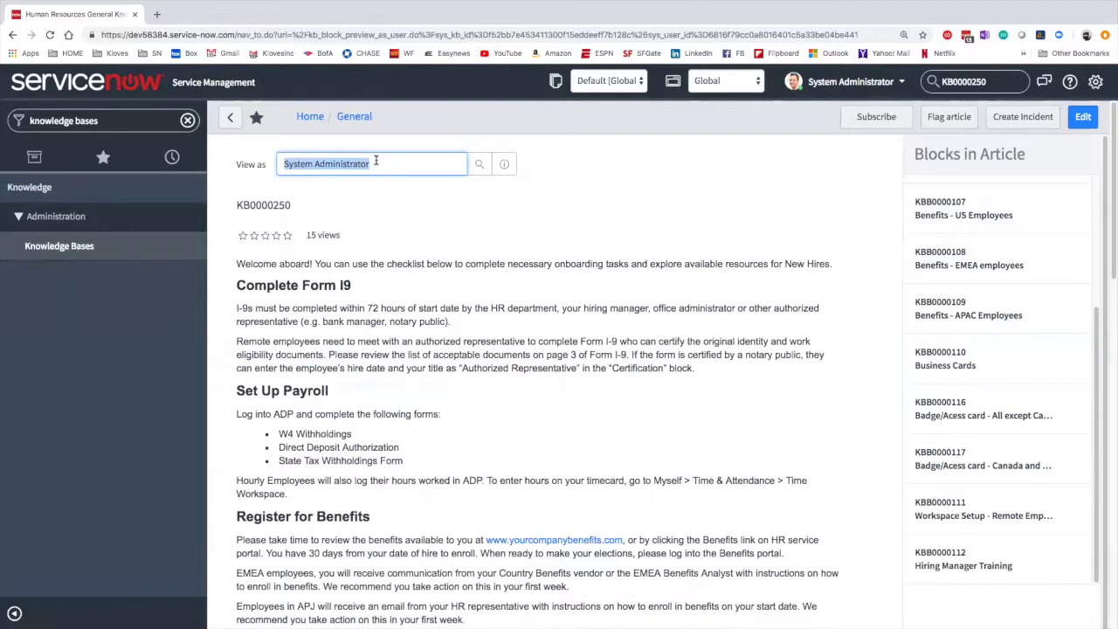
{"action": "type", "text": "gale"}
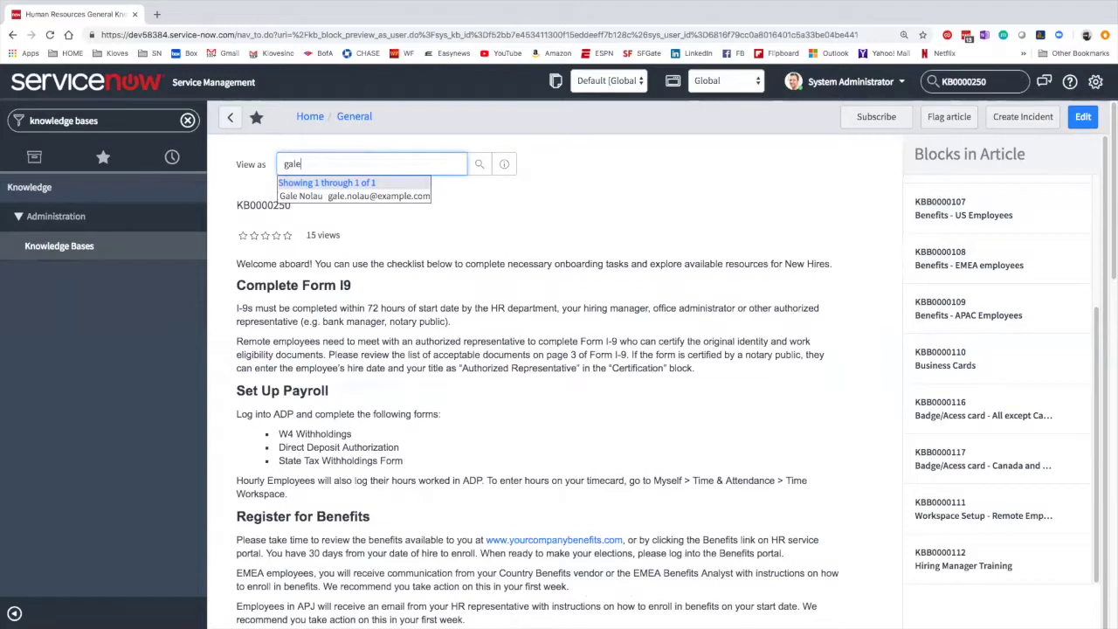
{"action": "key", "text": "Down"}
{"action": "key", "text": "Return"}
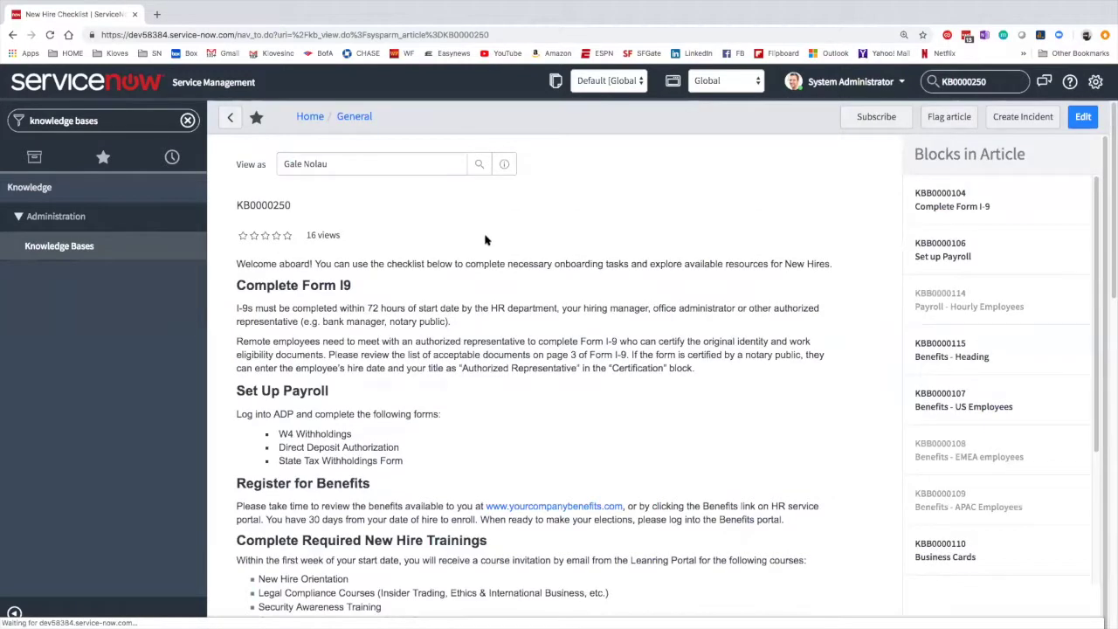
Examine the article as that employee sees it, comparing the displayed sections with the read criteria of its blocks.
{"action": "scroll", "coordinate": [481, 286], "scroll_direction": "down", "scroll_amount": 2}
{"action": "scroll", "coordinate": [481, 286], "scroll_direction": "down", "scroll_amount": 6}
{"action": "scroll", "coordinate": [482, 288], "scroll_direction": "up", "scroll_amount": 7}
{"action": "mouse_move", "coordinate": [948, 236]}
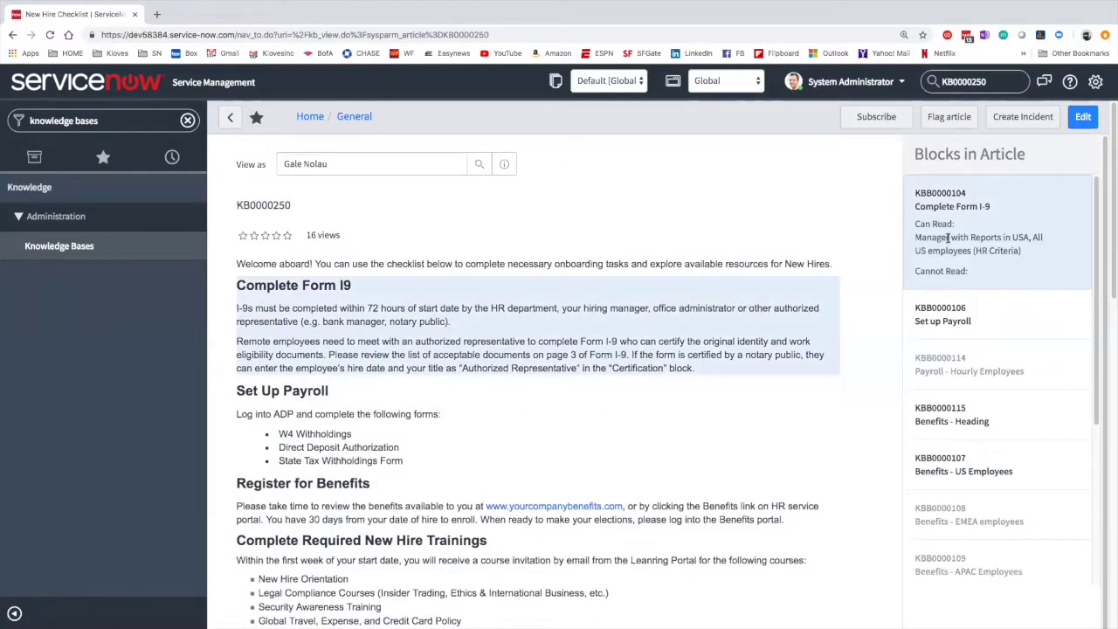
{"action": "mouse_move", "coordinate": [941, 293]}
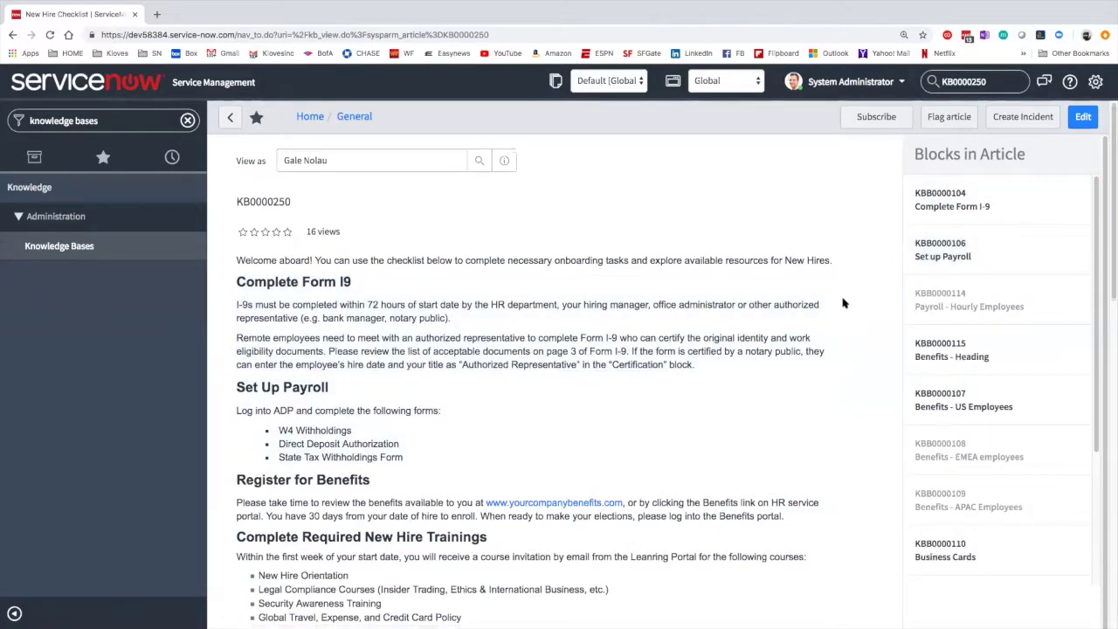
{"action": "scroll", "coordinate": [843, 299], "scroll_direction": "down", "scroll_amount": 1}
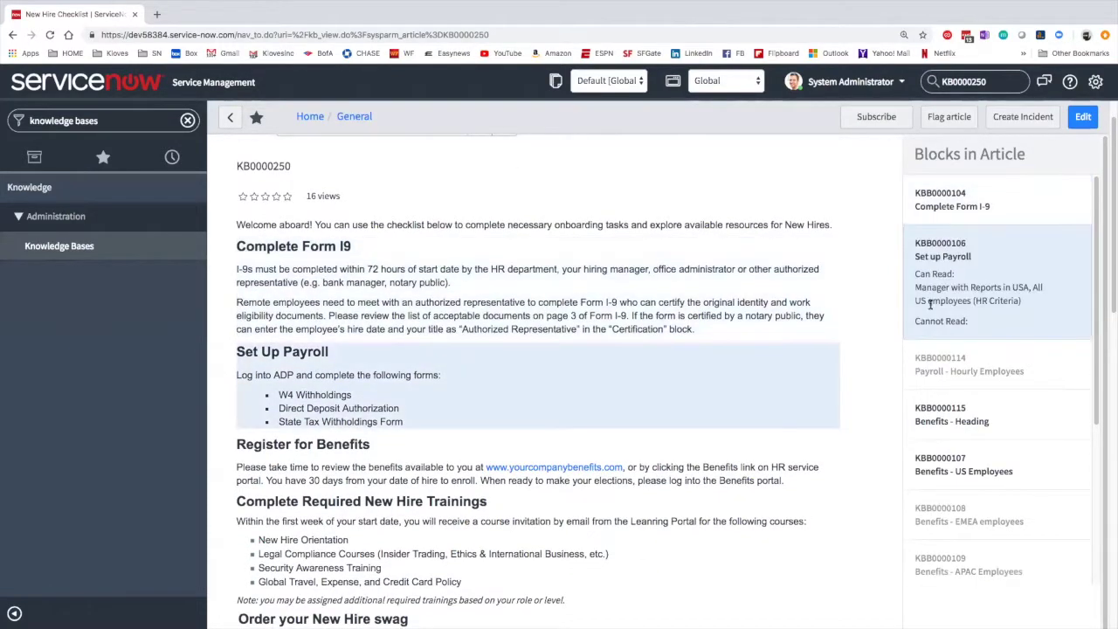
{"action": "scroll", "coordinate": [554, 297], "scroll_direction": "up", "scroll_amount": 1}
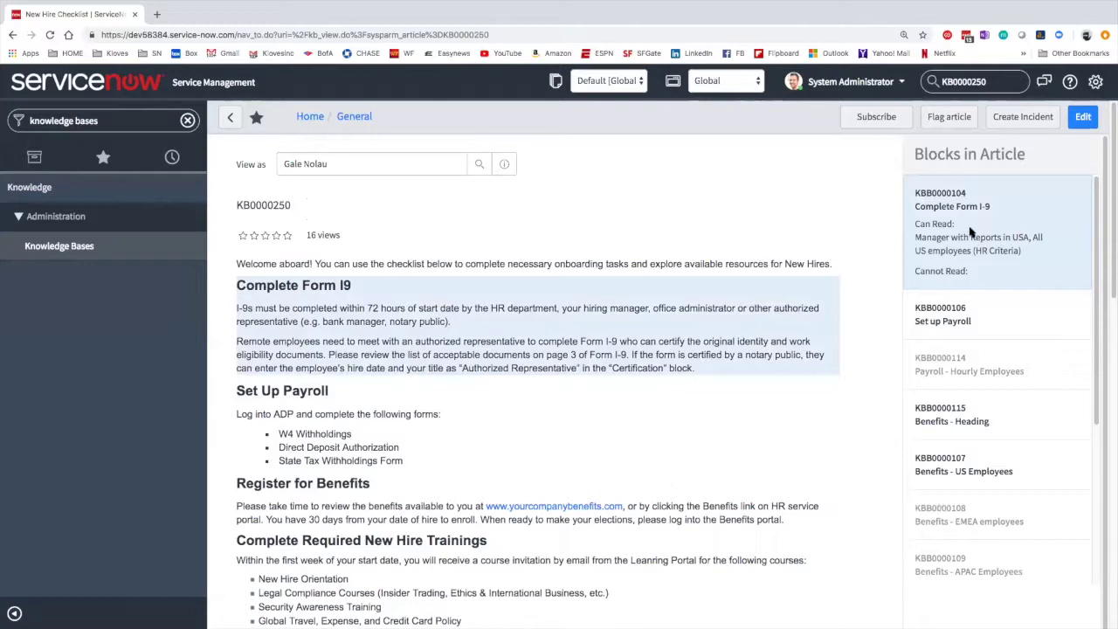
{"action": "mouse_move", "coordinate": [958, 358]}
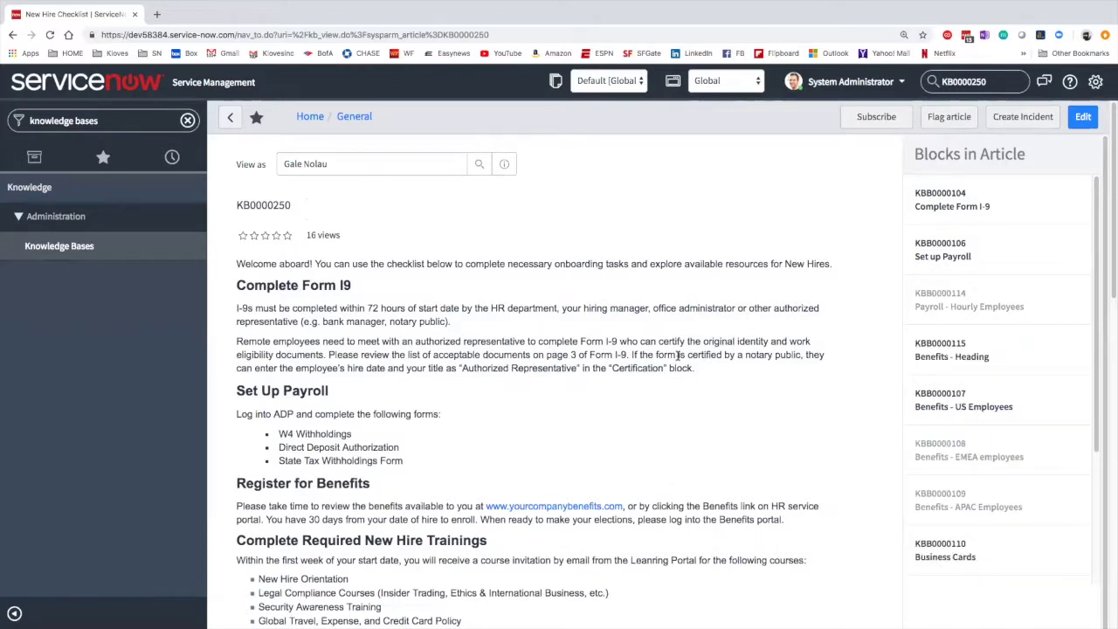
{"action": "scroll", "coordinate": [677, 356], "scroll_direction": "down", "scroll_amount": 5}
{"action": "scroll", "coordinate": [677, 358], "scroll_direction": "down", "scroll_amount": 6}
{"action": "scroll", "coordinate": [676, 358], "scroll_direction": "up", "scroll_amount": 8}
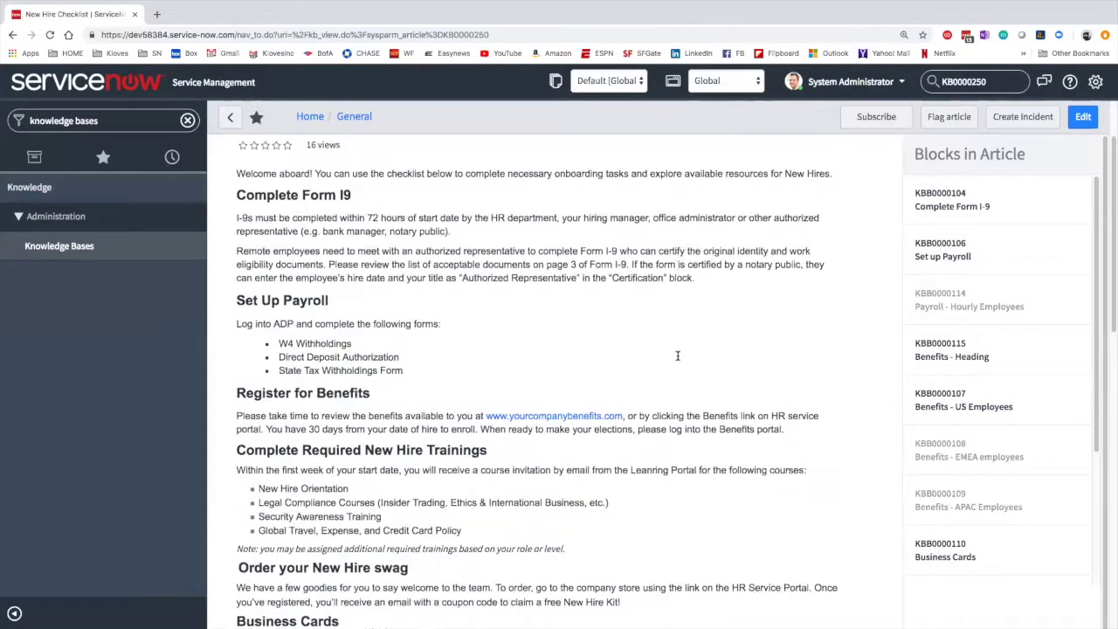
{"action": "scroll", "coordinate": [676, 356], "scroll_direction": "up", "scroll_amount": 2}
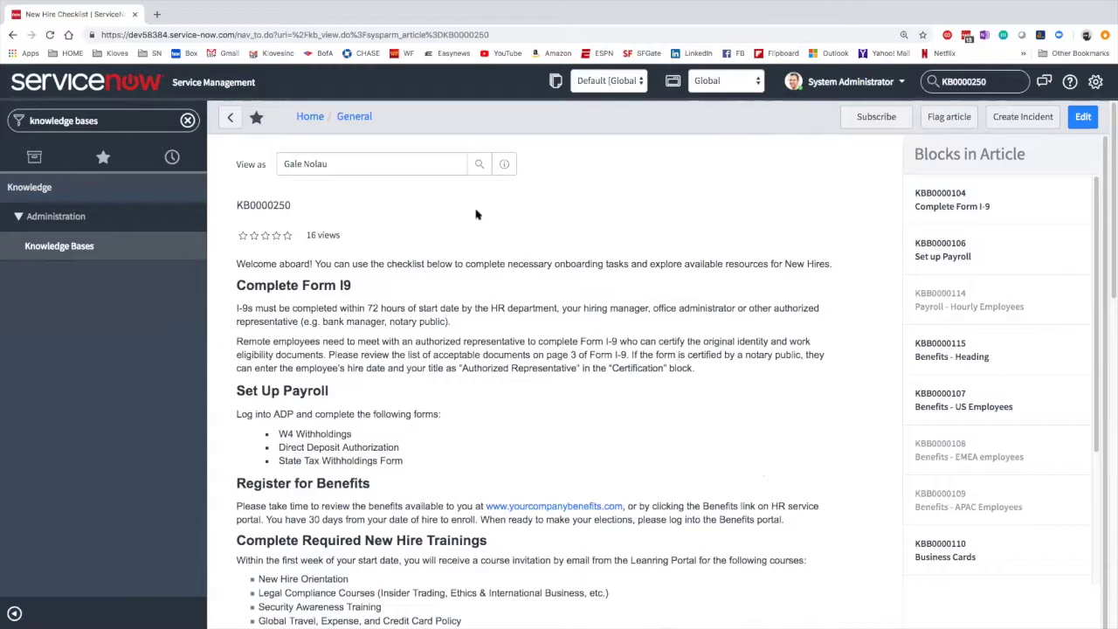
Open the article for editing and delete the Hiring Manager Training block from its text.
{"action": "left_click", "coordinate": [1086, 115]}
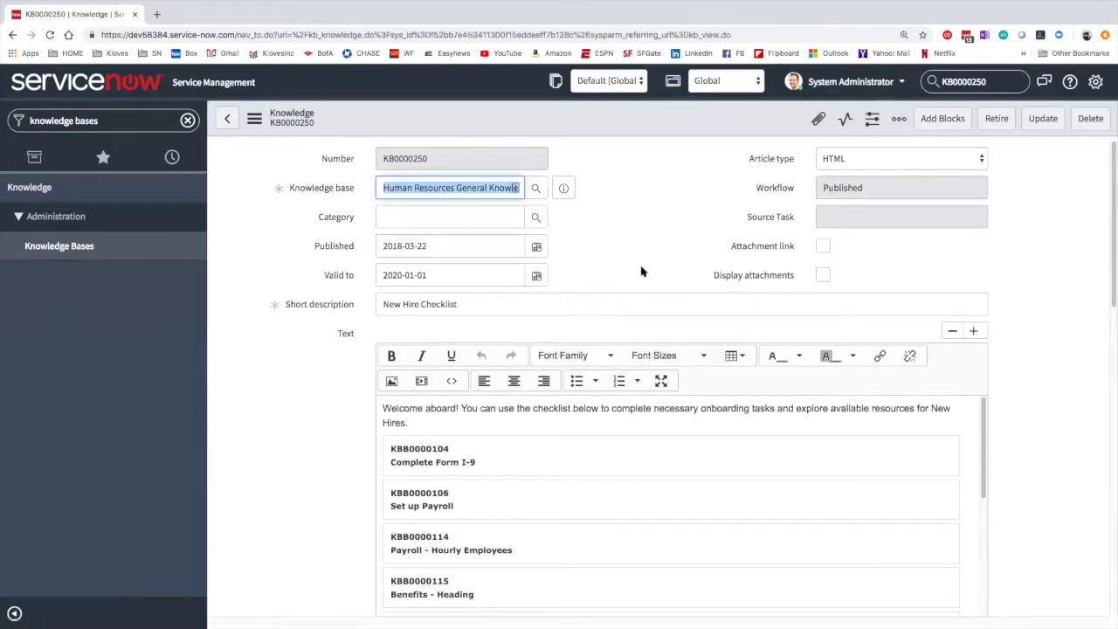
{"action": "scroll", "coordinate": [342, 365], "scroll_direction": "down", "scroll_amount": 5}
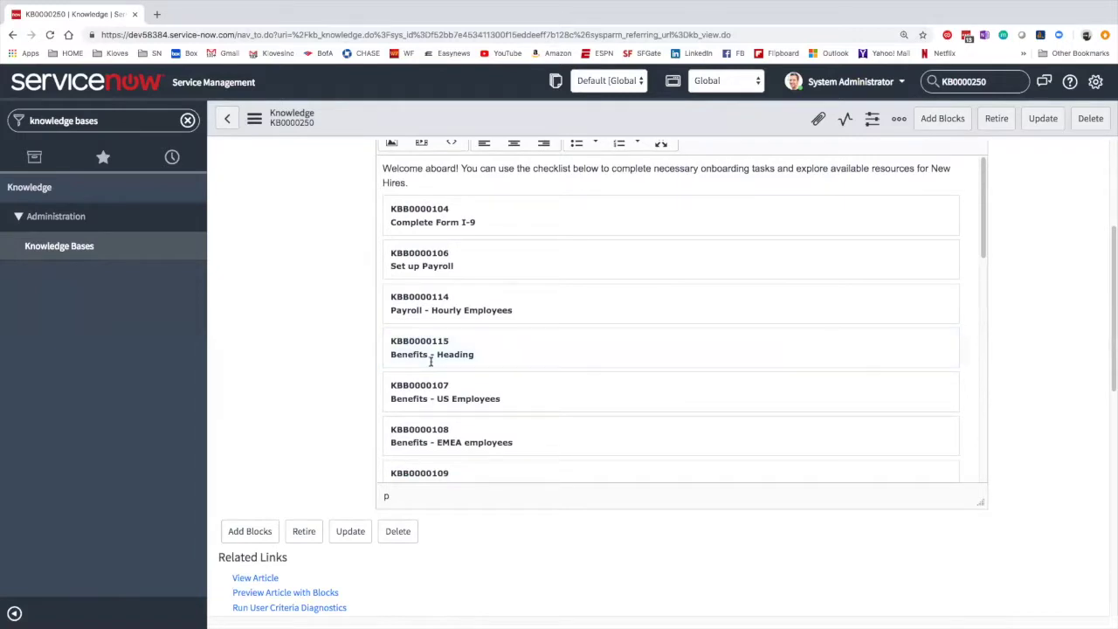
{"action": "scroll", "coordinate": [431, 360], "scroll_direction": "down", "scroll_amount": 6}
{"action": "scroll", "coordinate": [430, 360], "scroll_direction": "down", "scroll_amount": 5}
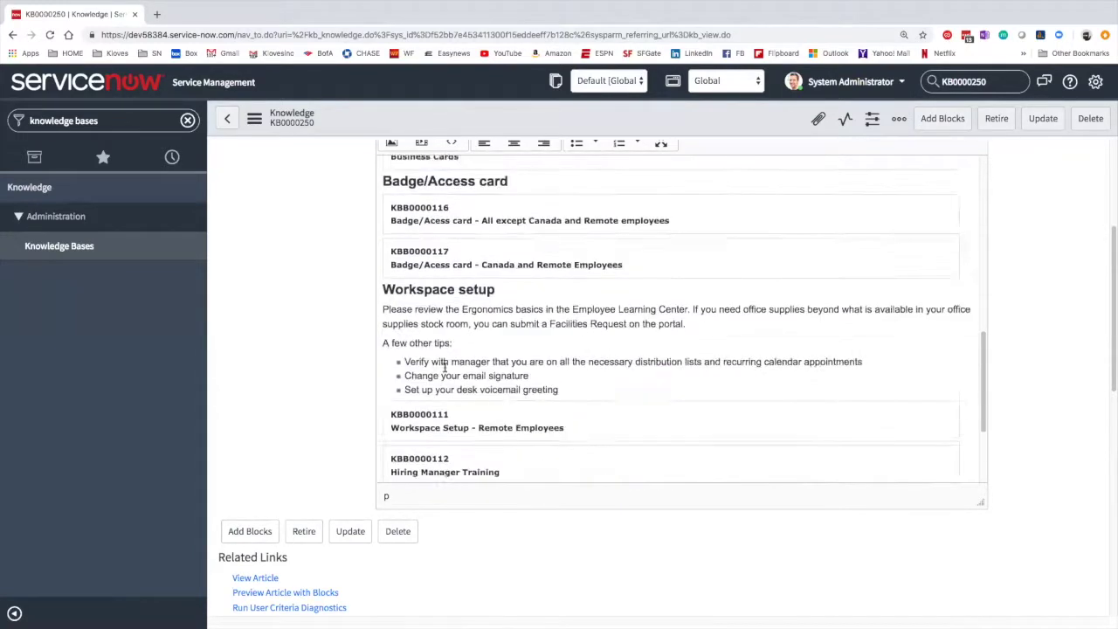
{"action": "left_click", "coordinate": [441, 320]}
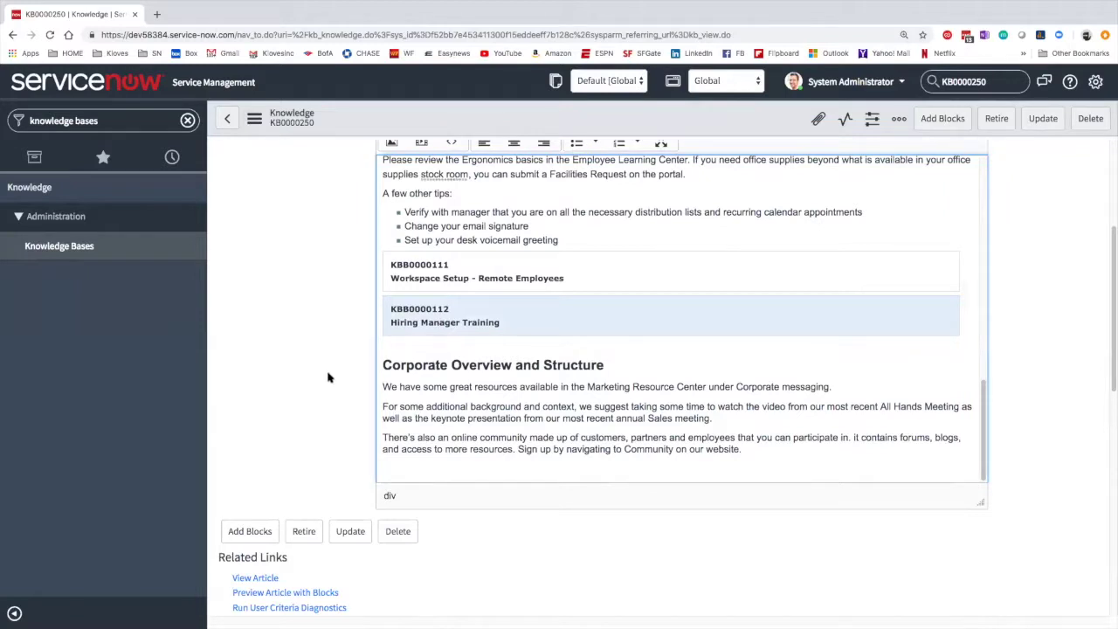
{"action": "scroll", "coordinate": [329, 377], "scroll_direction": "down", "scroll_amount": 1}
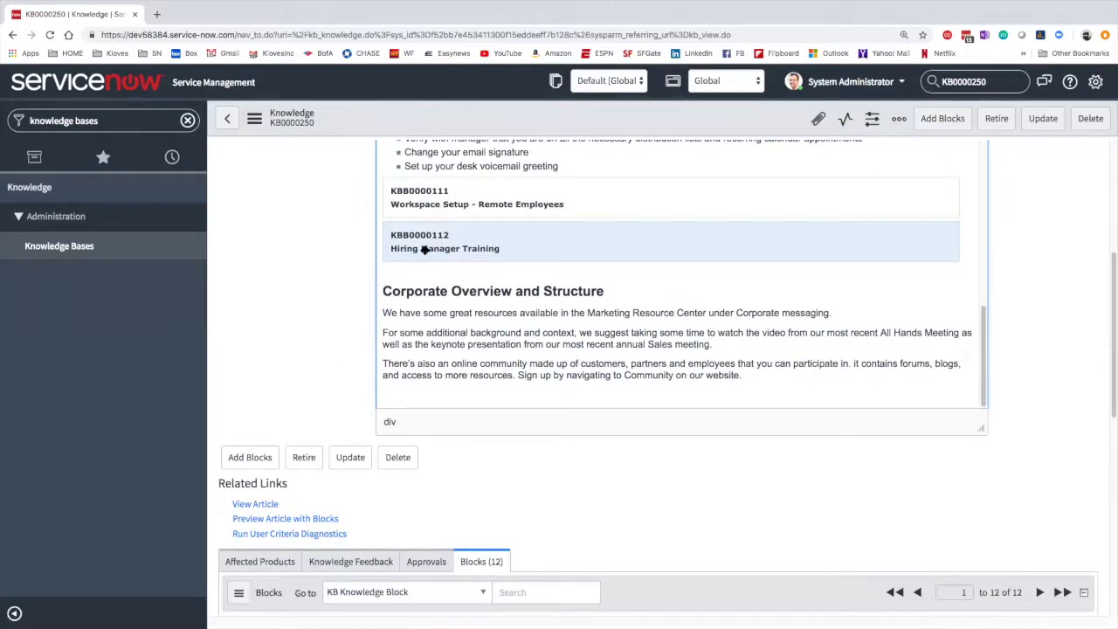
{"action": "key", "text": "BackSpace"}
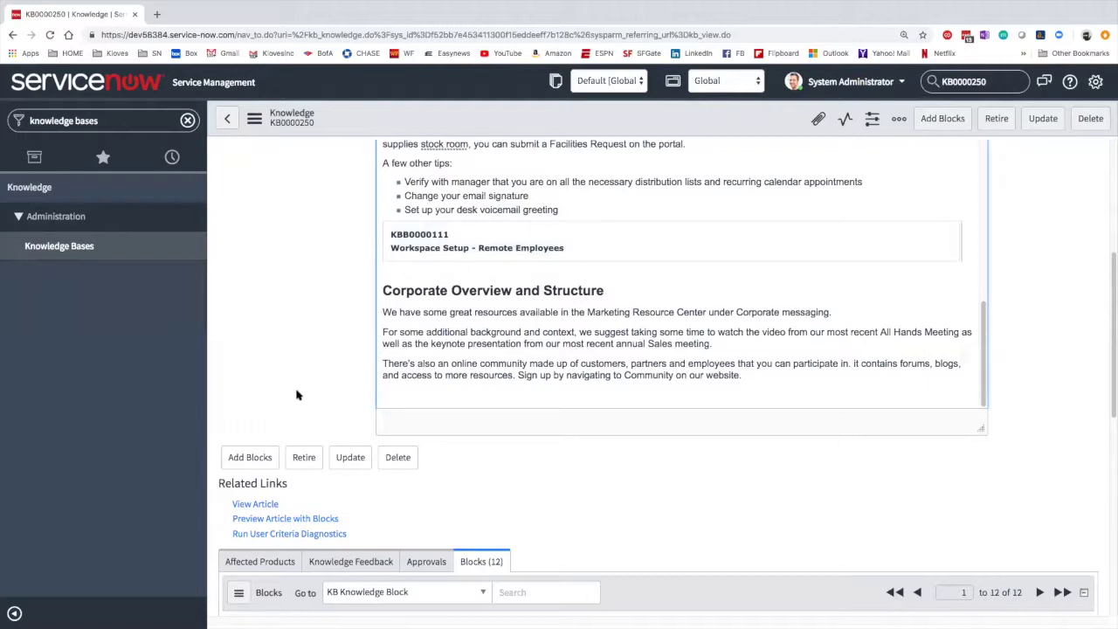
Start adding blocks to the article and open the advanced search for available knowledge blocks.
{"action": "scroll", "coordinate": [297, 395], "scroll_direction": "up", "scroll_amount": 2}
{"action": "scroll", "coordinate": [297, 395], "scroll_direction": "up", "scroll_amount": 3}
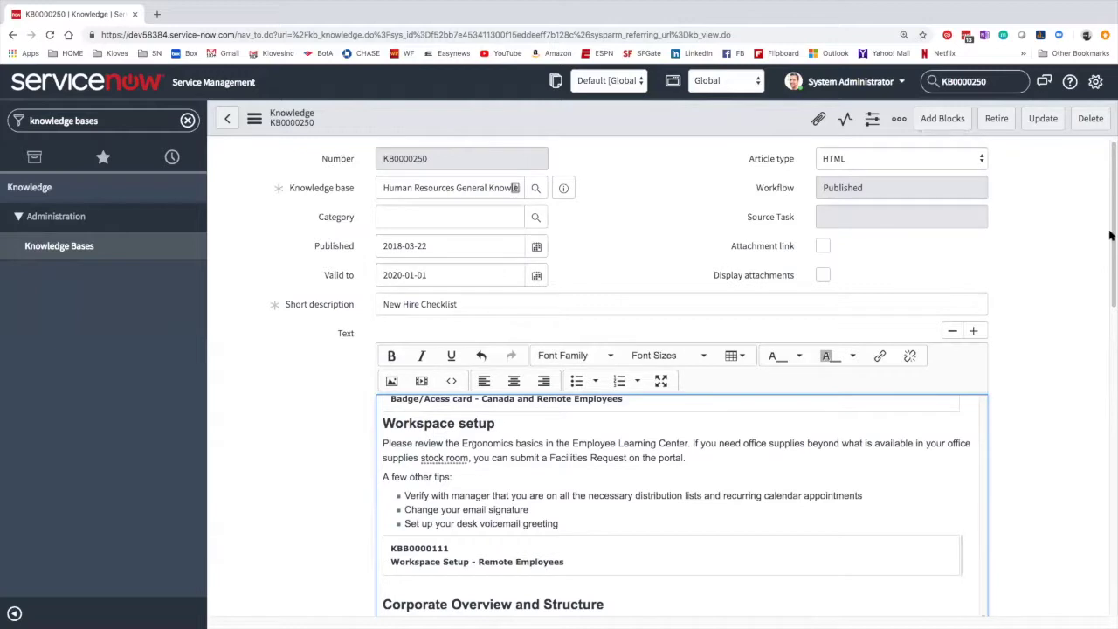
{"action": "left_click", "coordinate": [926, 121]}
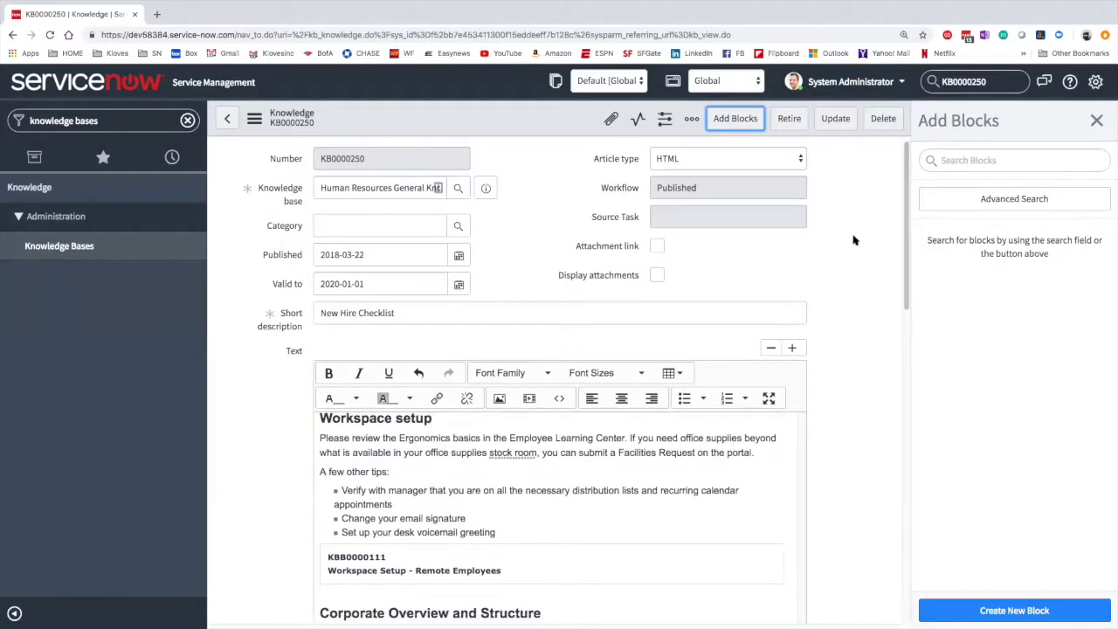
{"action": "left_click", "coordinate": [958, 158]}
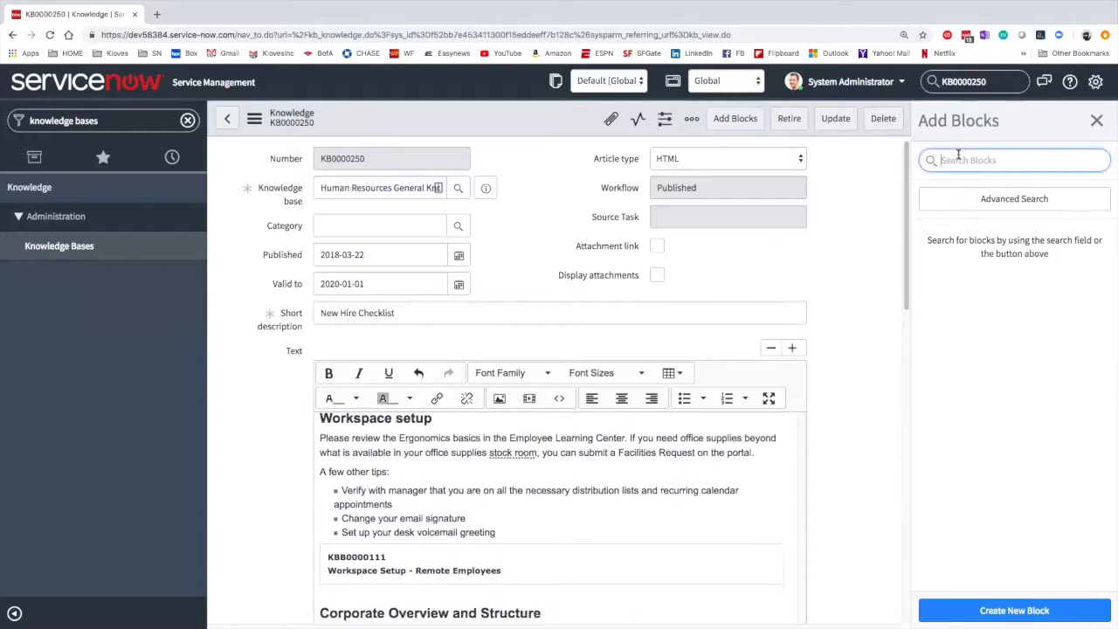
{"action": "type", "text": "d"}
{"action": "key", "text": "BackSpace"}
{"action": "left_click", "coordinate": [978, 200]}
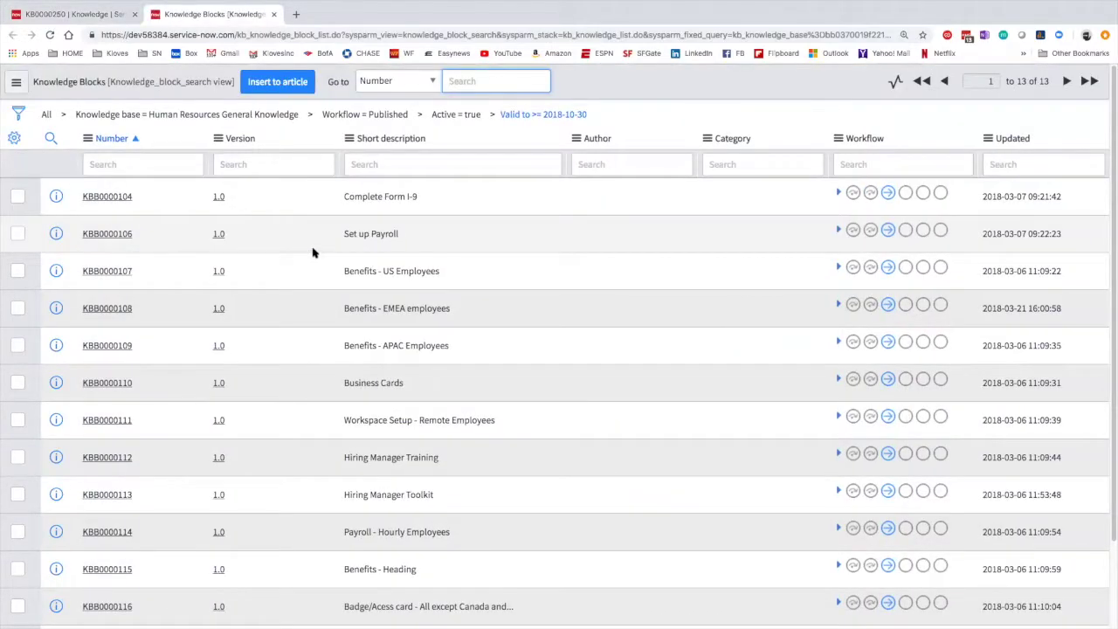
Review the record of the Hiring Manager Toolkit block KBB0000113 and return to the block list.
{"action": "scroll", "coordinate": [312, 252], "scroll_direction": "down", "scroll_amount": 2}
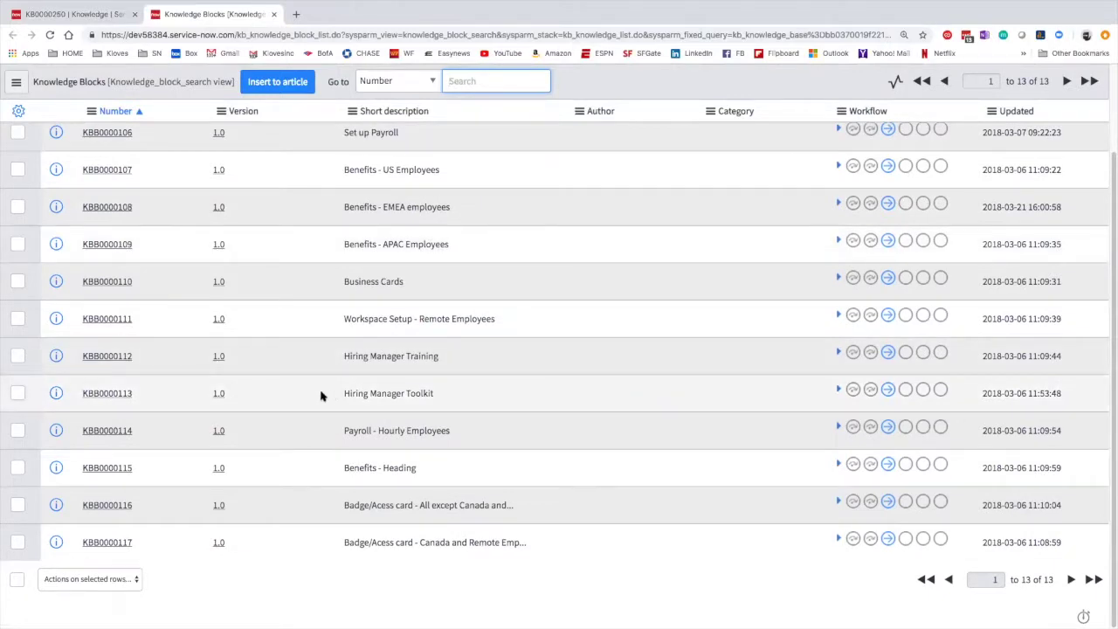
{"action": "left_click", "coordinate": [125, 394]}
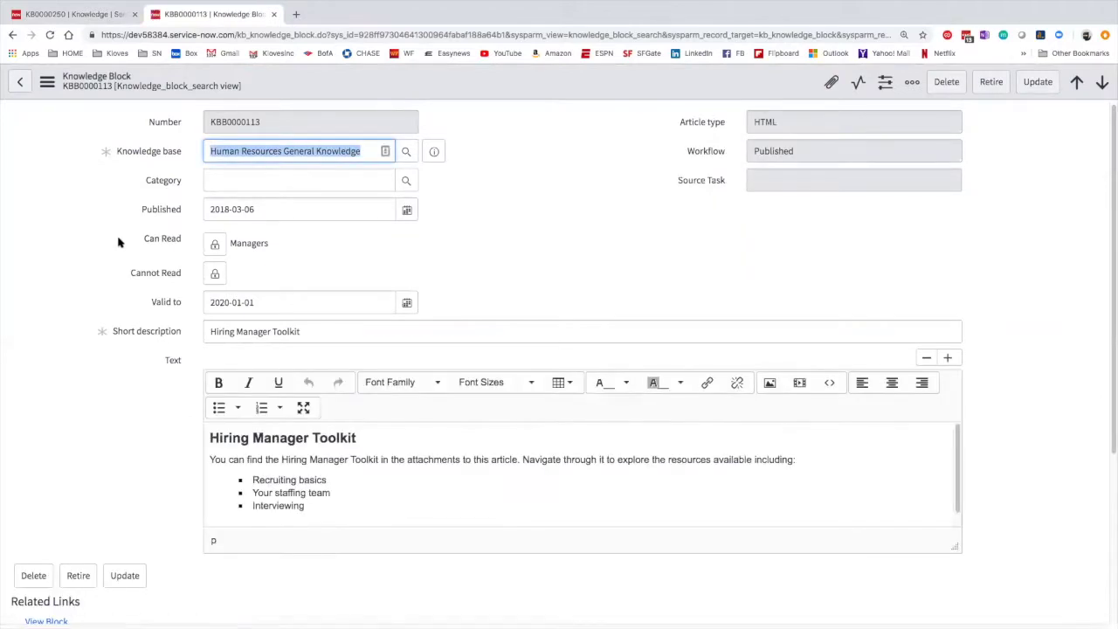
{"action": "scroll", "coordinate": [118, 252], "scroll_direction": "left", "scroll_amount": 5}
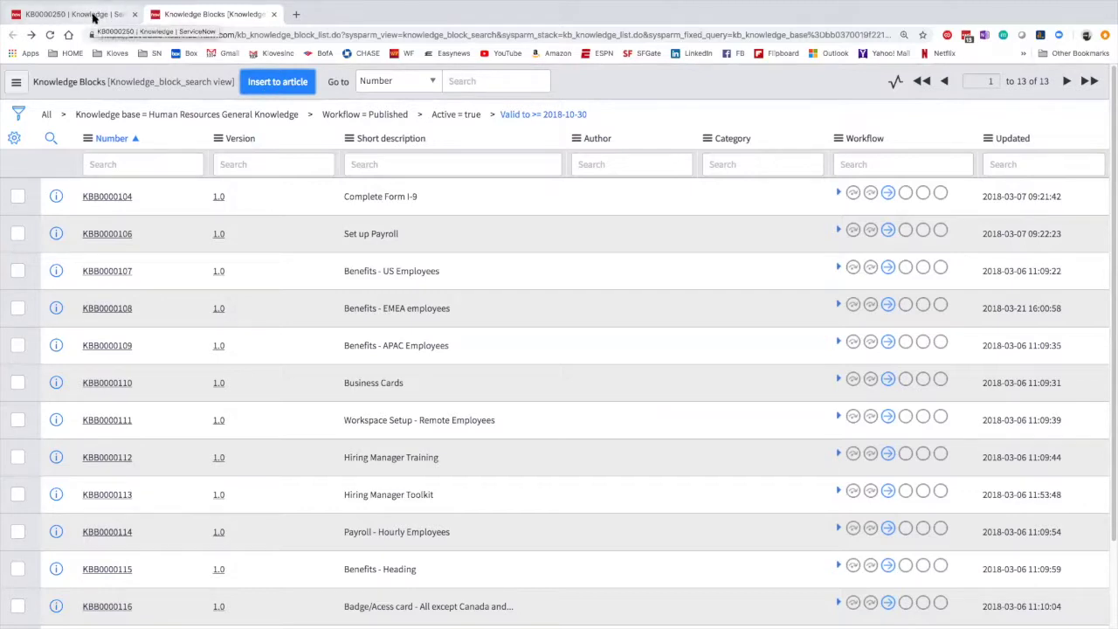
Search the available blocks for "manager" and insert the Hiring Manager Toolkit block KBB0000113 below the Workspace Setup - Remote Employees block in article KB0000250.
{"action": "left_click", "coordinate": [93, 16]}
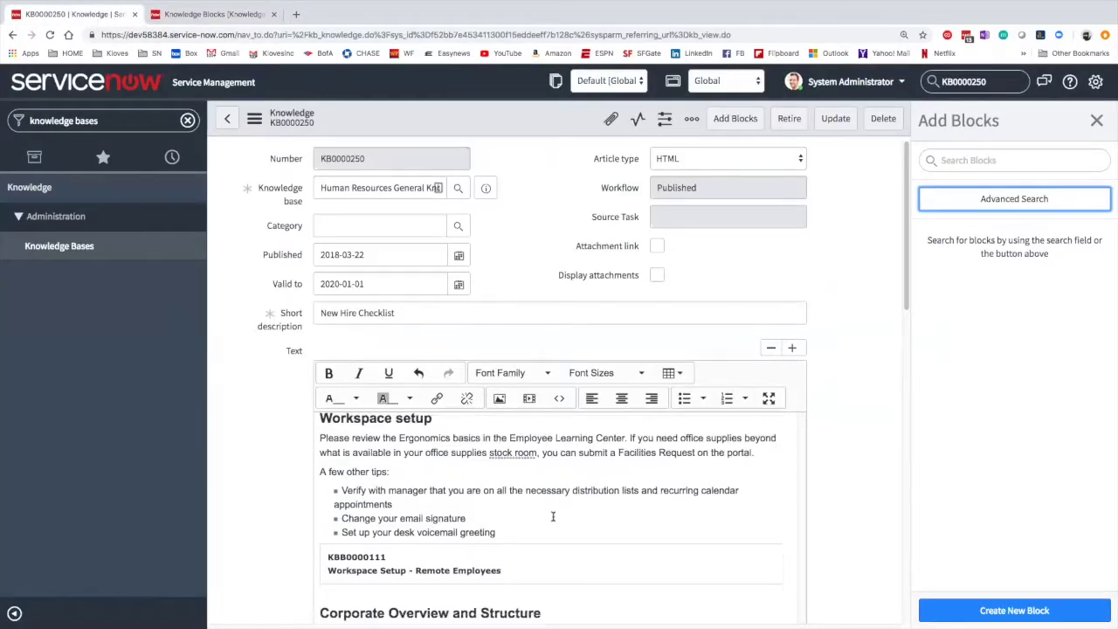
{"action": "scroll", "coordinate": [553, 516], "scroll_direction": "down", "scroll_amount": 10}
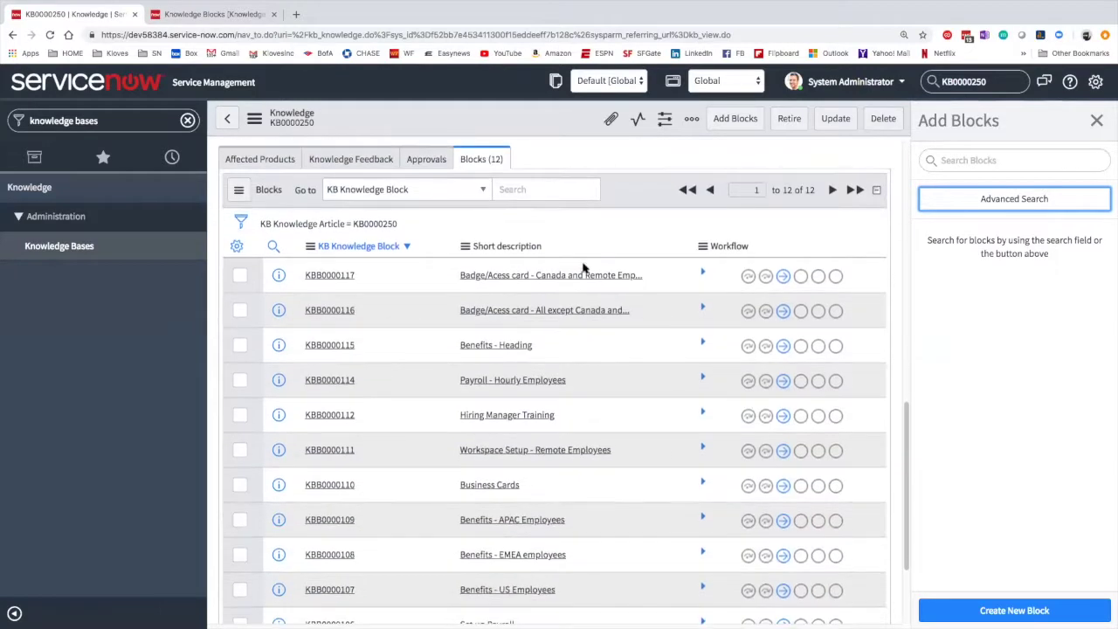
{"action": "scroll", "coordinate": [583, 268], "scroll_direction": "up", "scroll_amount": 5}
{"action": "scroll", "coordinate": [700, 242], "scroll_direction": "up", "scroll_amount": 2}
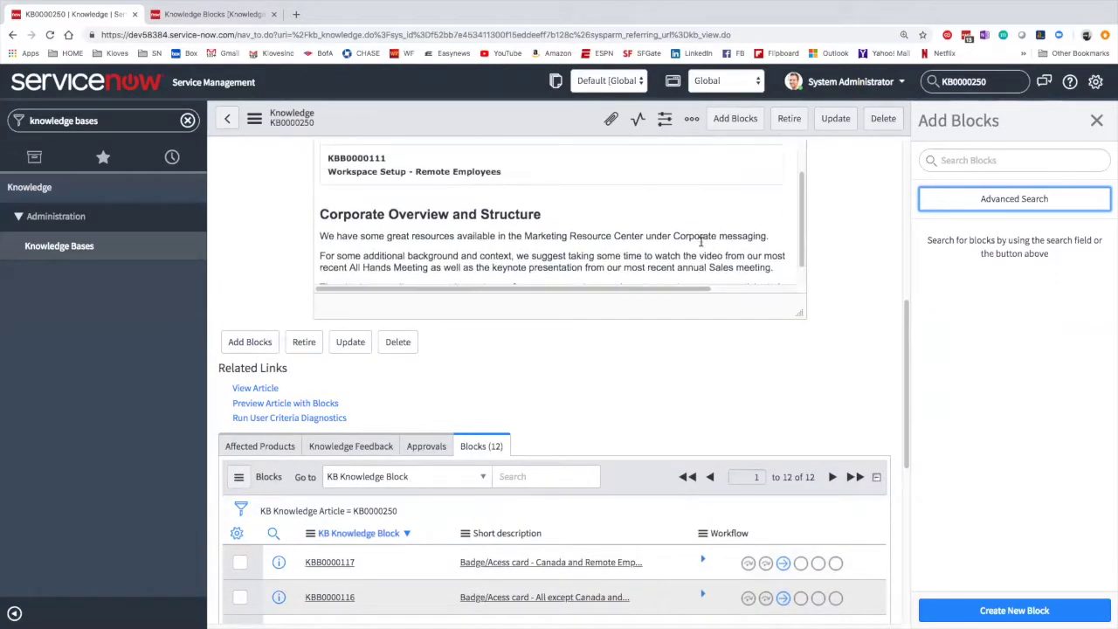
{"action": "left_click", "coordinate": [504, 191]}
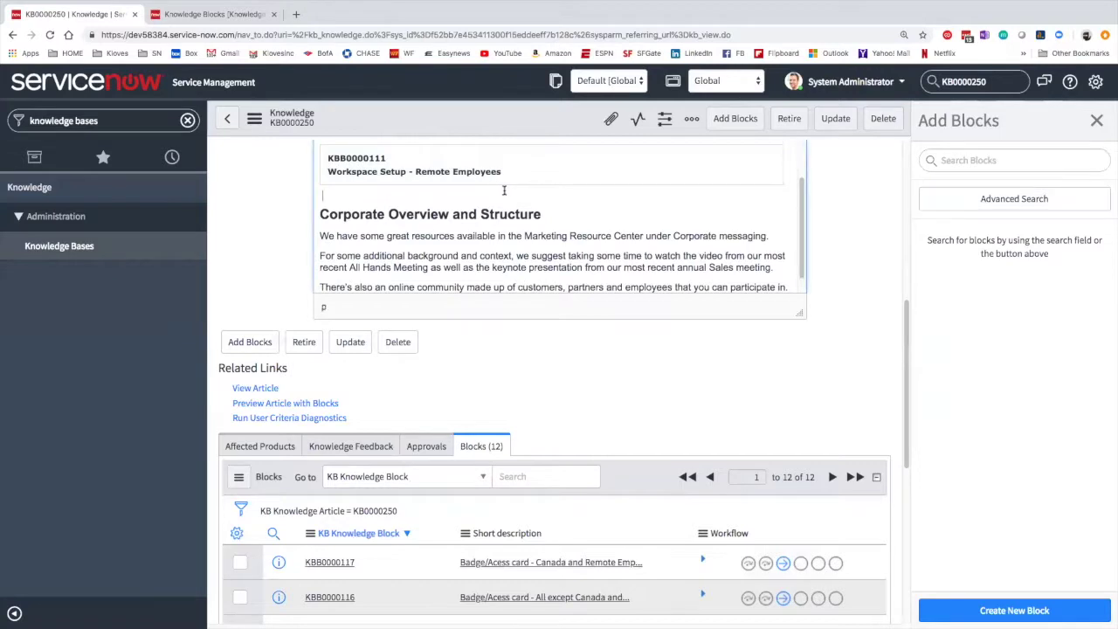
{"action": "left_click", "coordinate": [994, 161]}
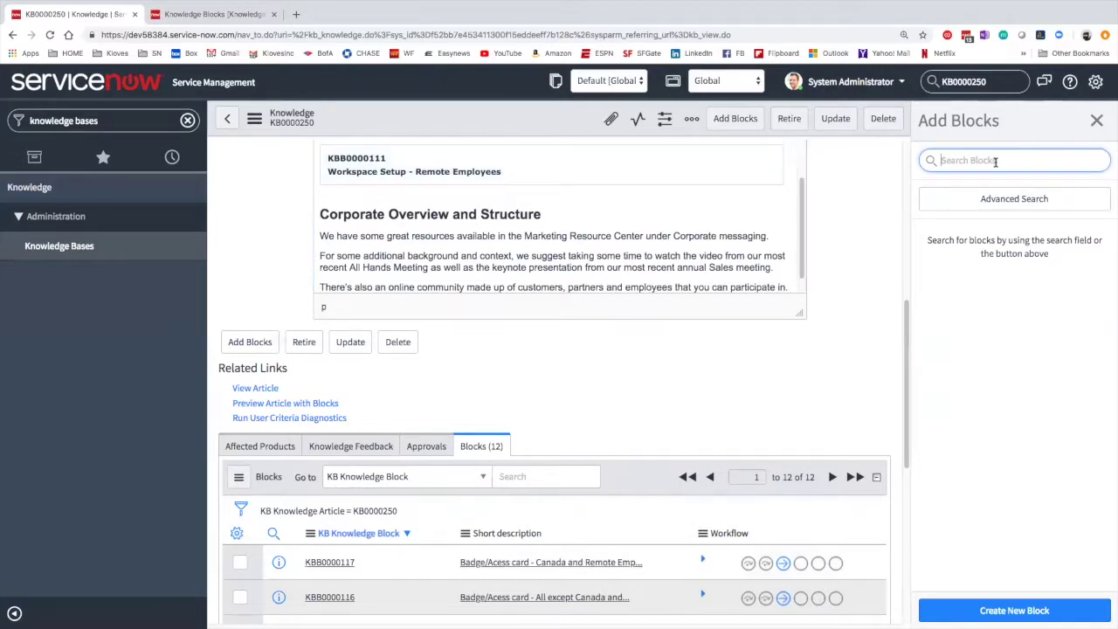
{"action": "type", "text": "manager"}
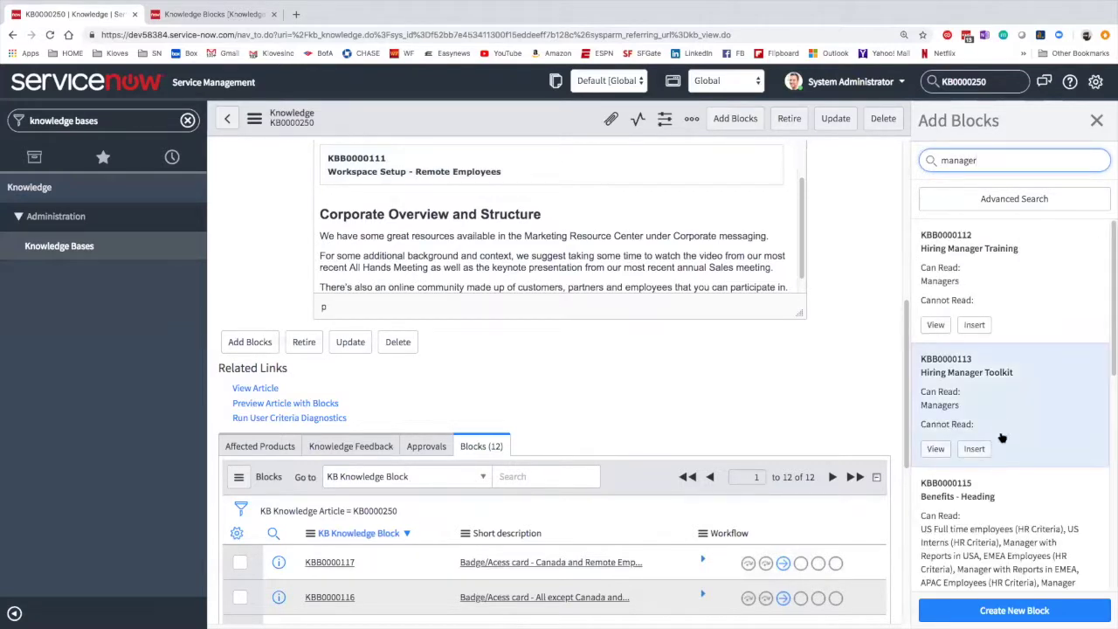
{"action": "left_click", "coordinate": [974, 449]}
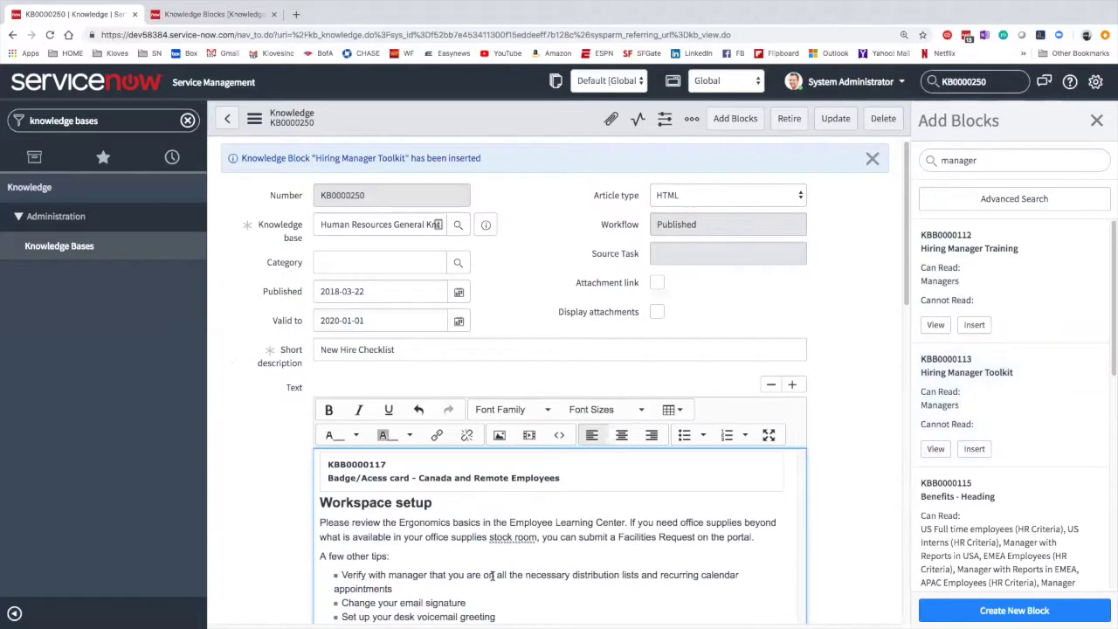
Check where the Hiring Manager Toolkit block sits in the article text and save the updated article.
{"action": "scroll", "coordinate": [495, 550], "scroll_direction": "down", "scroll_amount": 10}
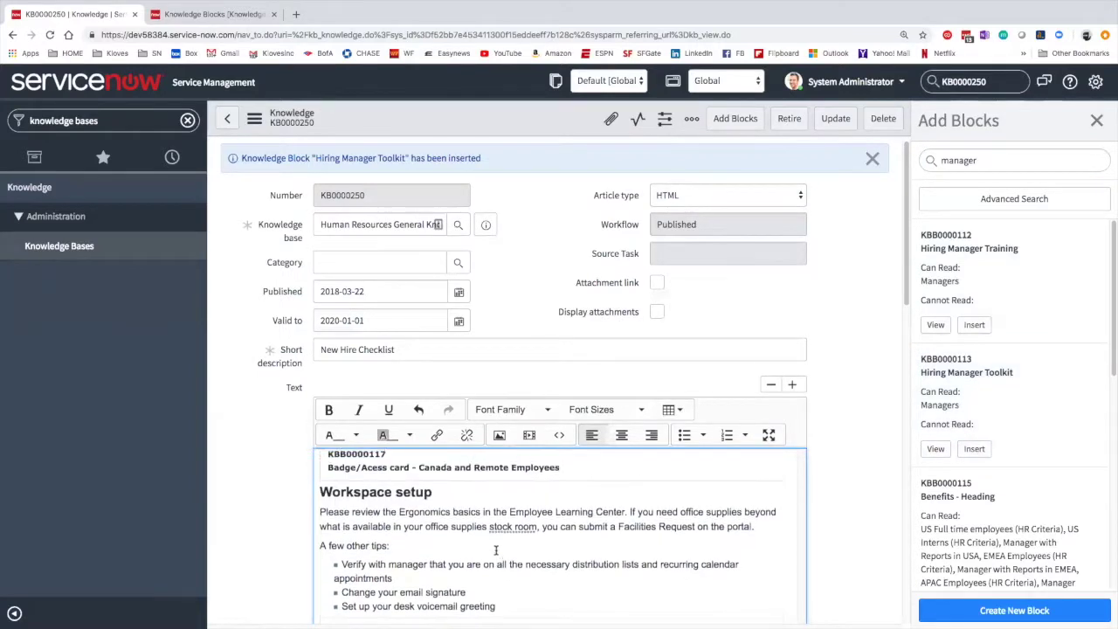
{"action": "scroll", "coordinate": [505, 536], "scroll_direction": "up", "scroll_amount": 6}
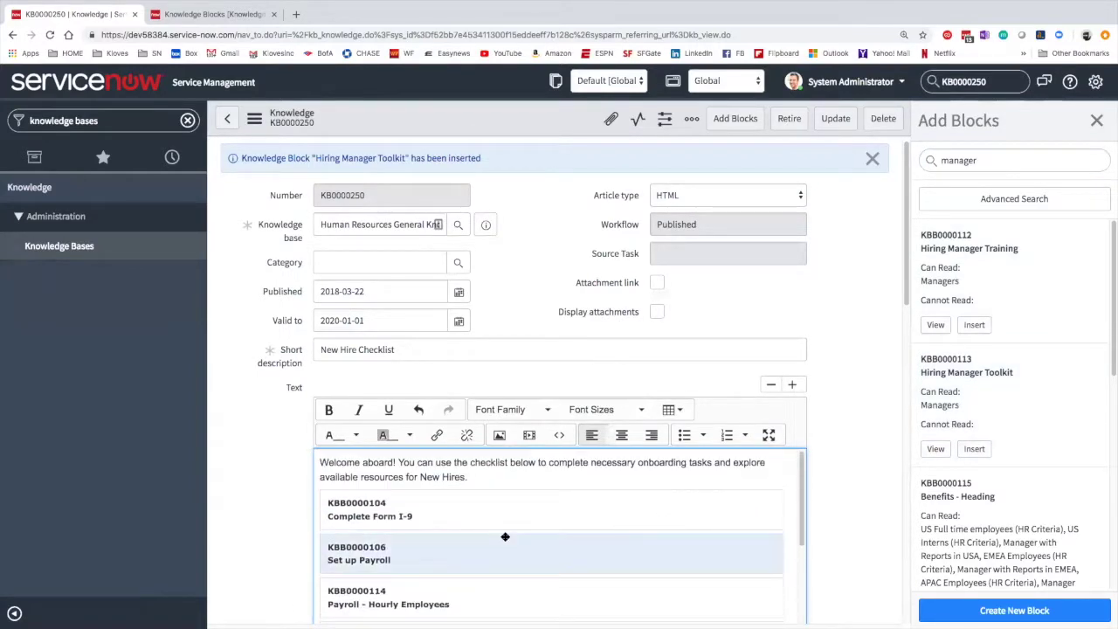
{"action": "scroll", "coordinate": [504, 536], "scroll_direction": "down", "scroll_amount": 2}
{"action": "scroll", "coordinate": [504, 536], "scroll_direction": "down", "scroll_amount": 8}
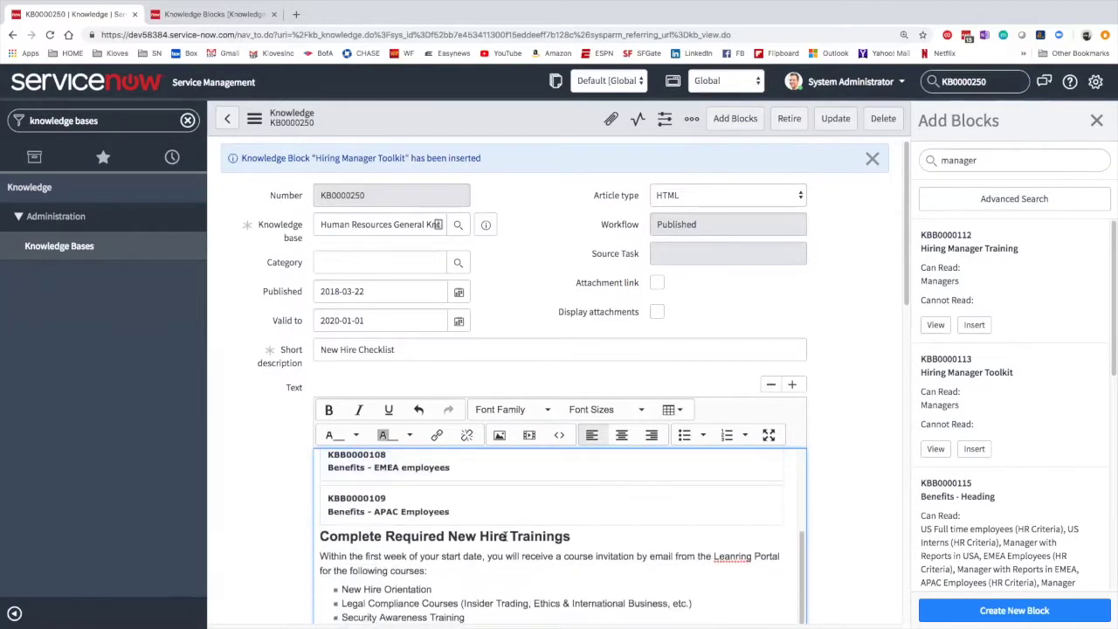
{"action": "scroll", "coordinate": [505, 536], "scroll_direction": "down", "scroll_amount": 8}
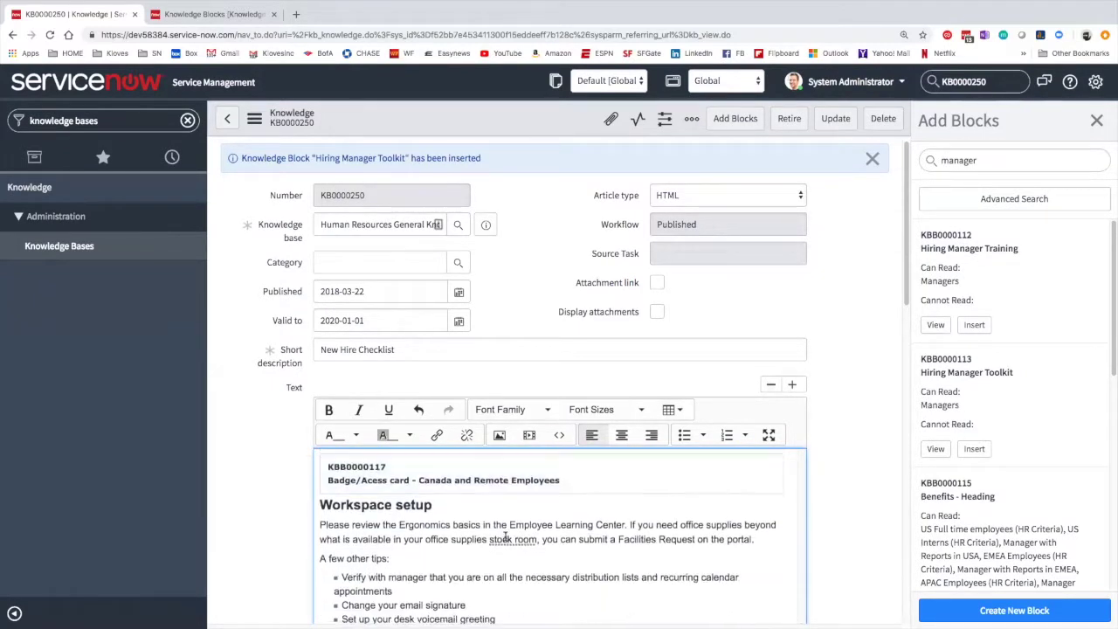
{"action": "scroll", "coordinate": [505, 536], "scroll_direction": "down", "scroll_amount": 5}
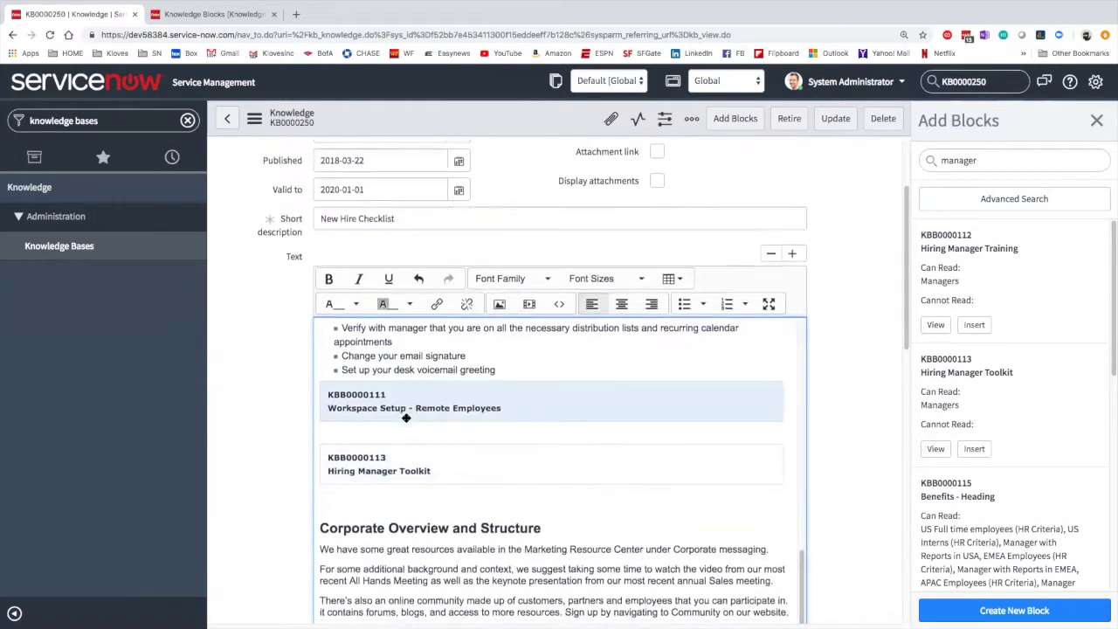
{"action": "scroll", "coordinate": [404, 416], "scroll_direction": "down", "scroll_amount": 3}
{"action": "left_click", "coordinate": [373, 374]}
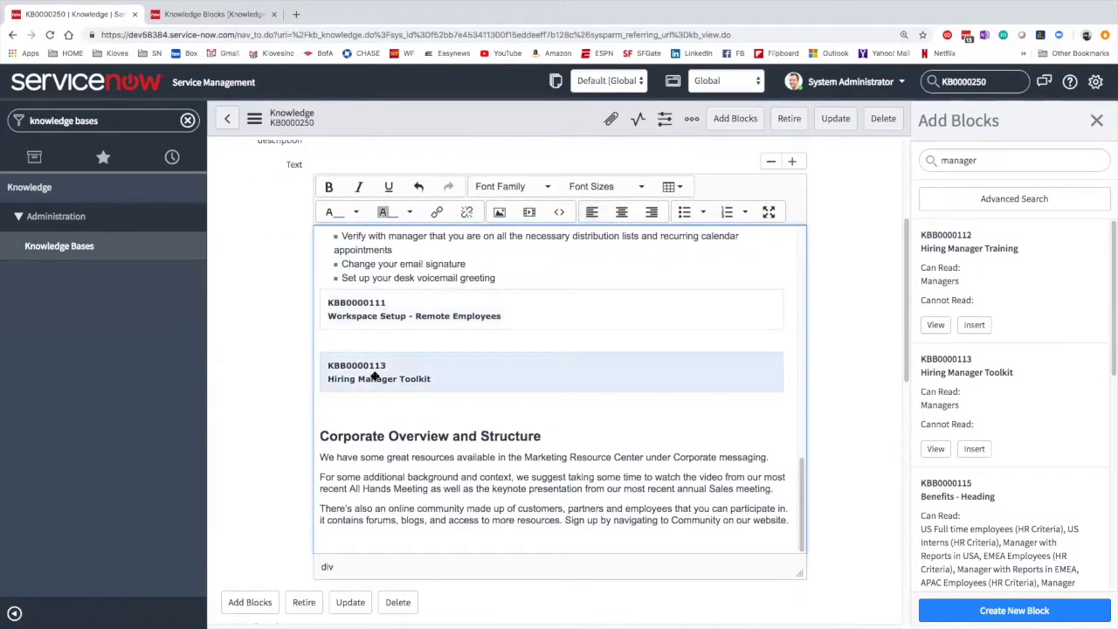
{"action": "left_click", "coordinate": [834, 120]}
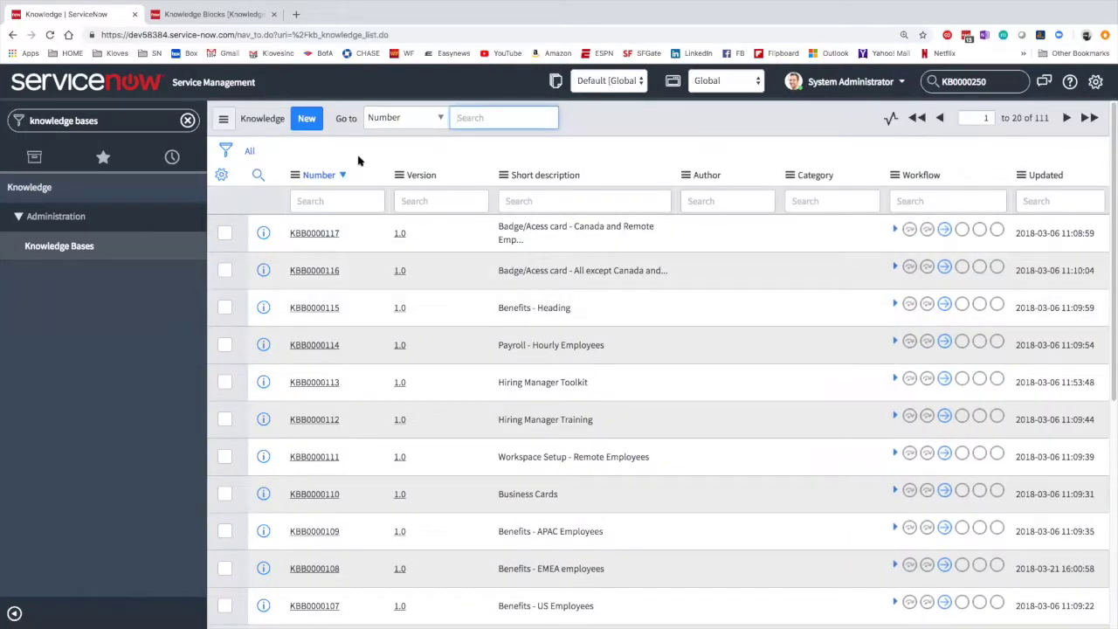
Open article KB0000250 through a global search and filter the application modules for "knowledge block".
{"action": "left_click", "coordinate": [996, 81]}
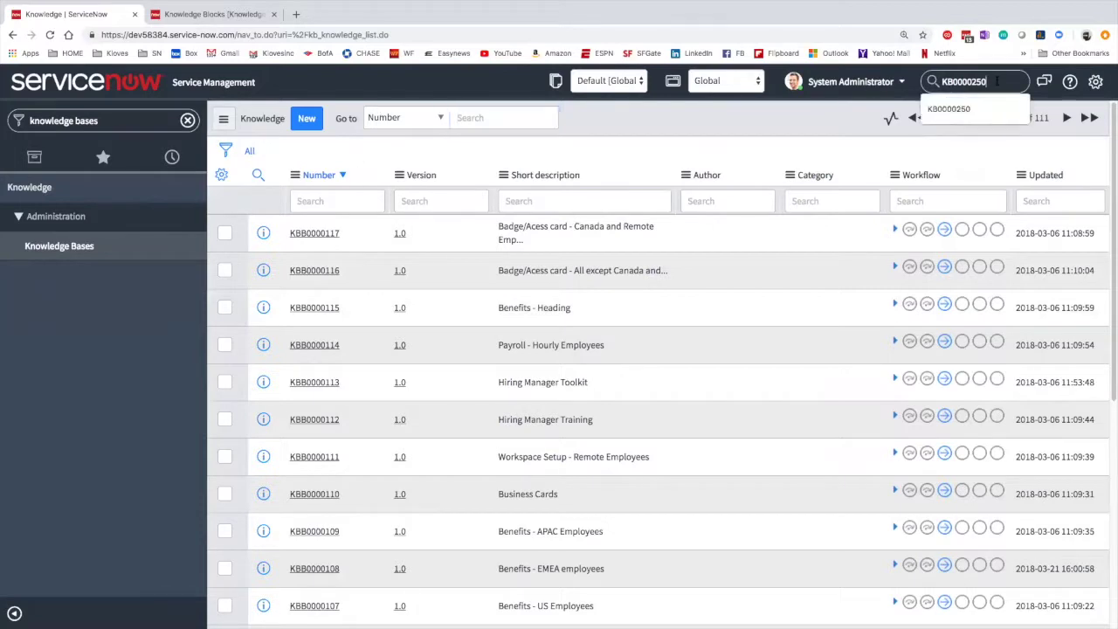
{"action": "key", "text": "Return"}
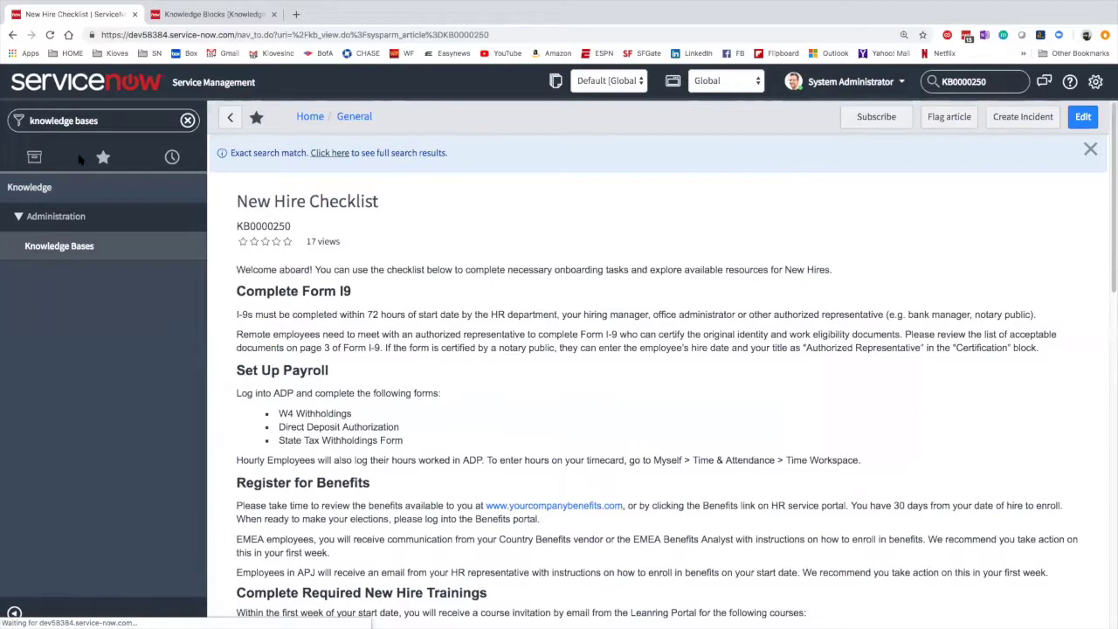
{"action": "left_click", "coordinate": [110, 121]}
{"action": "type", "text": "knowledge"}
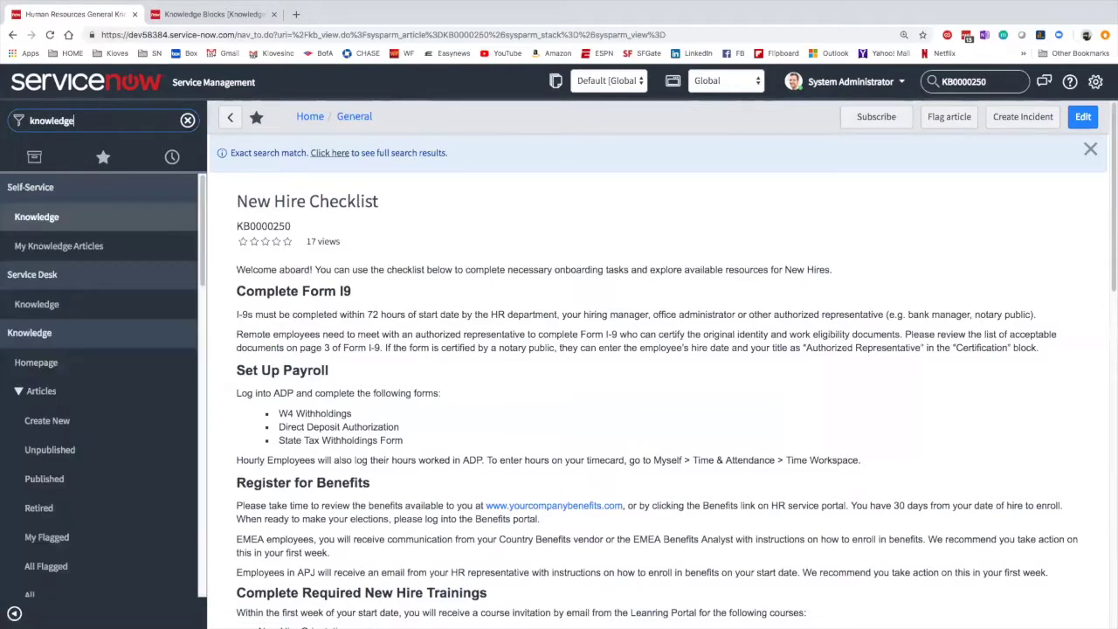
{"action": "type", "text": " block"}
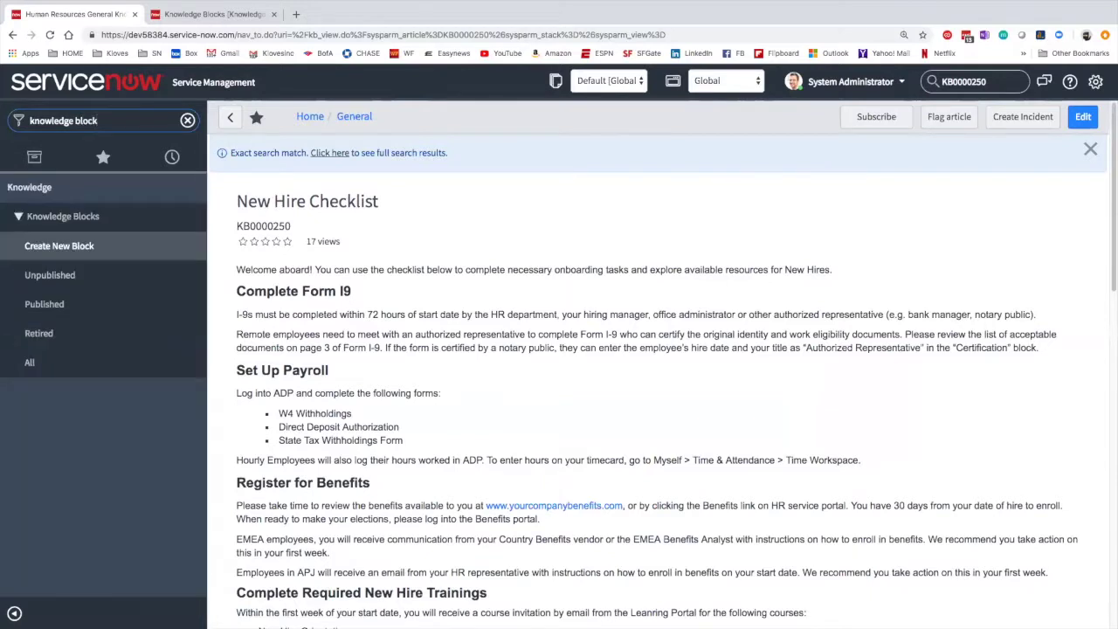
{"action": "left_click", "coordinate": [78, 254]}
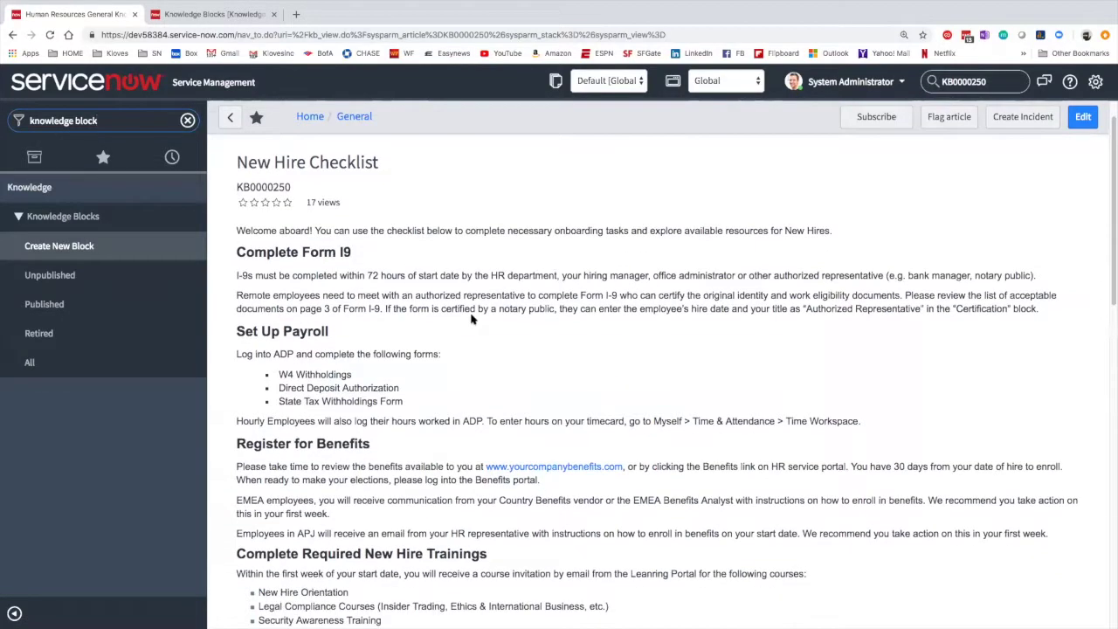
Read through the published New Hire Checklist article, checking how the Hiring Manager Toolkit block appears among its sections.
{"action": "scroll", "coordinate": [470, 301], "scroll_direction": "down", "scroll_amount": 3}
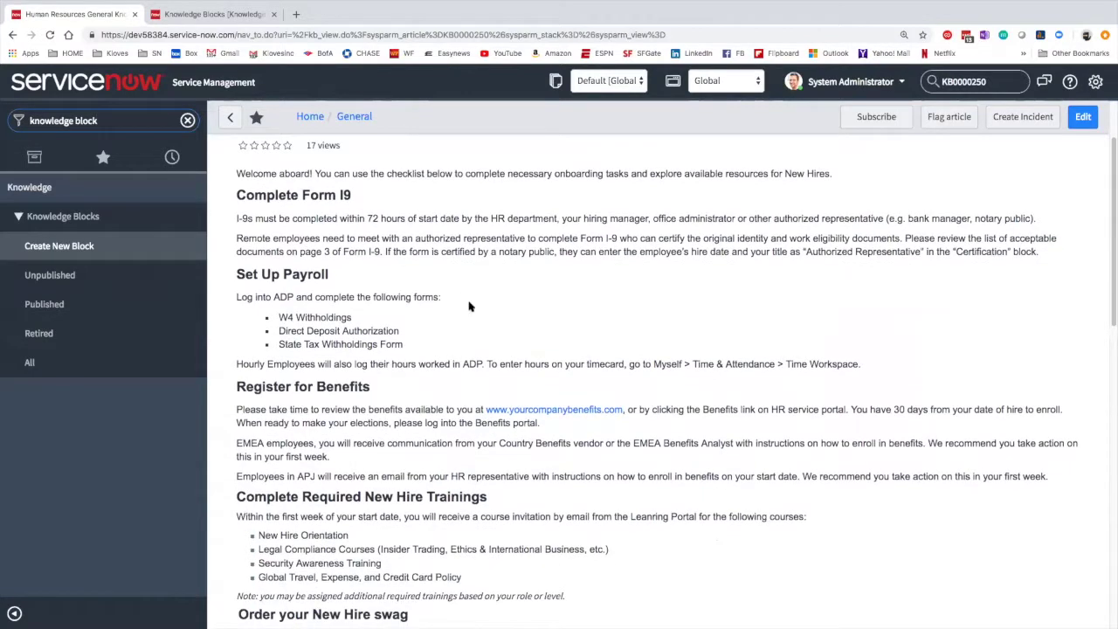
{"action": "scroll", "coordinate": [470, 306], "scroll_direction": "down", "scroll_amount": 2}
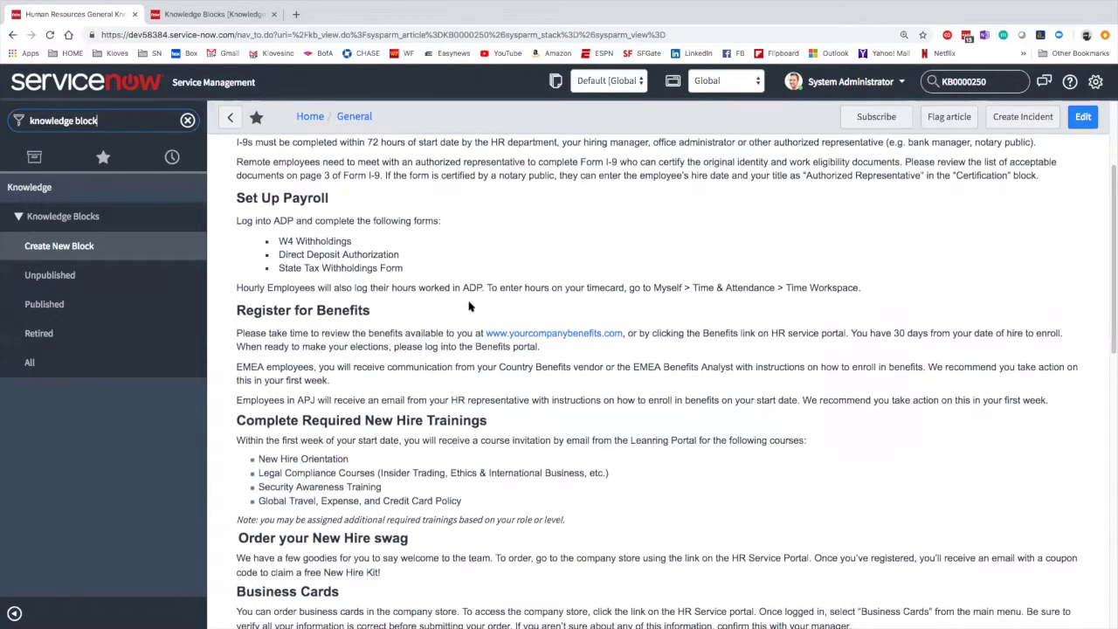
{"action": "scroll", "coordinate": [470, 303], "scroll_direction": "down", "scroll_amount": 3}
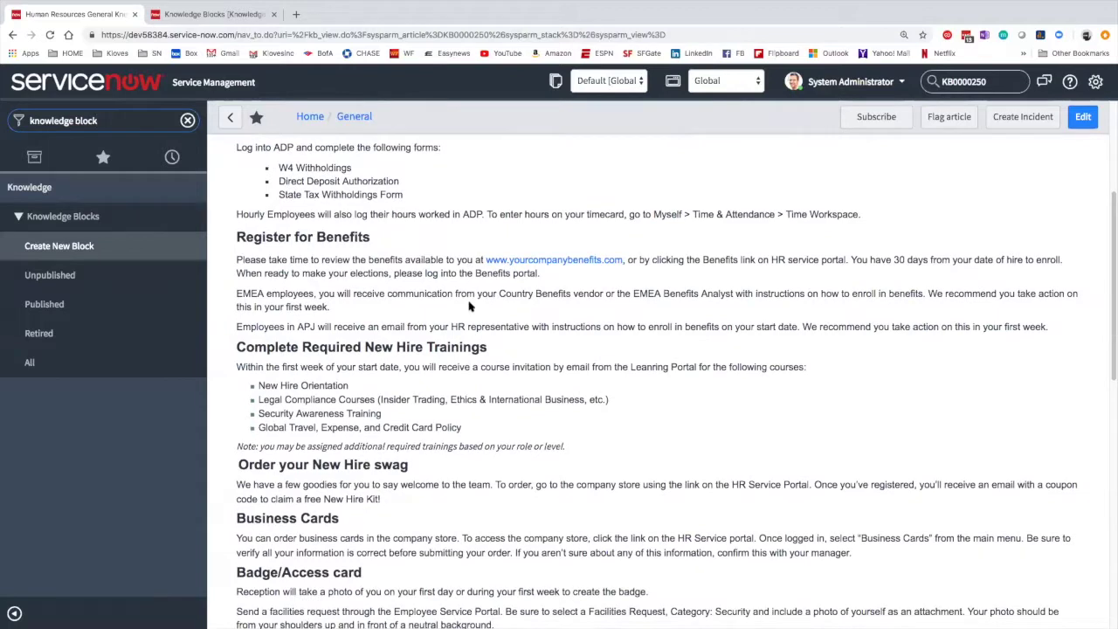
{"action": "scroll", "coordinate": [469, 305], "scroll_direction": "down", "scroll_amount": 6}
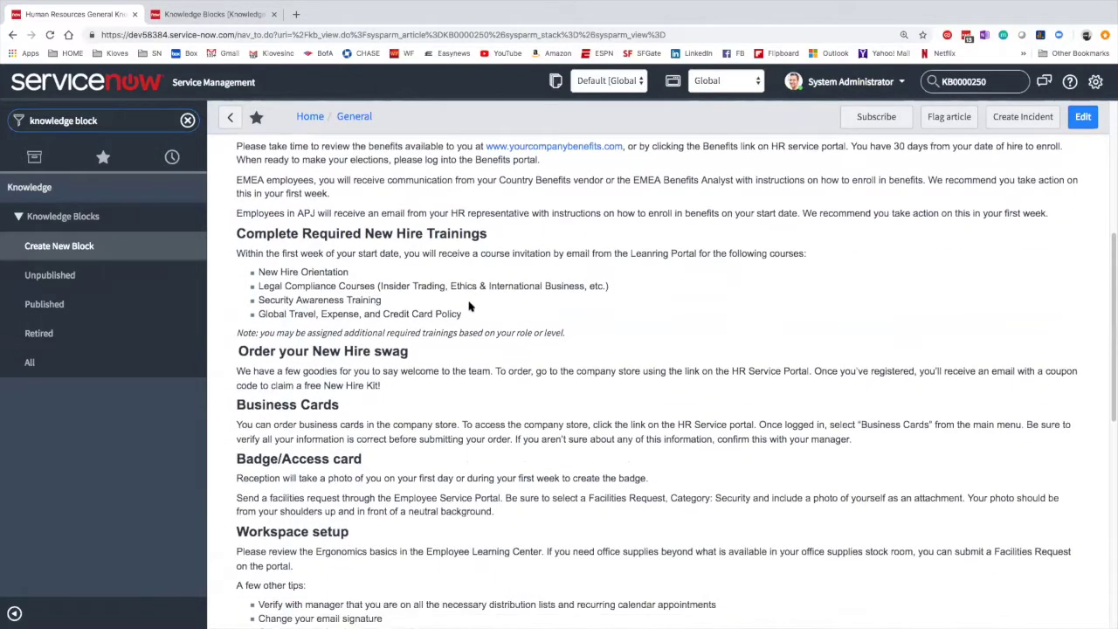
{"action": "scroll", "coordinate": [469, 301], "scroll_direction": "down", "scroll_amount": 6}
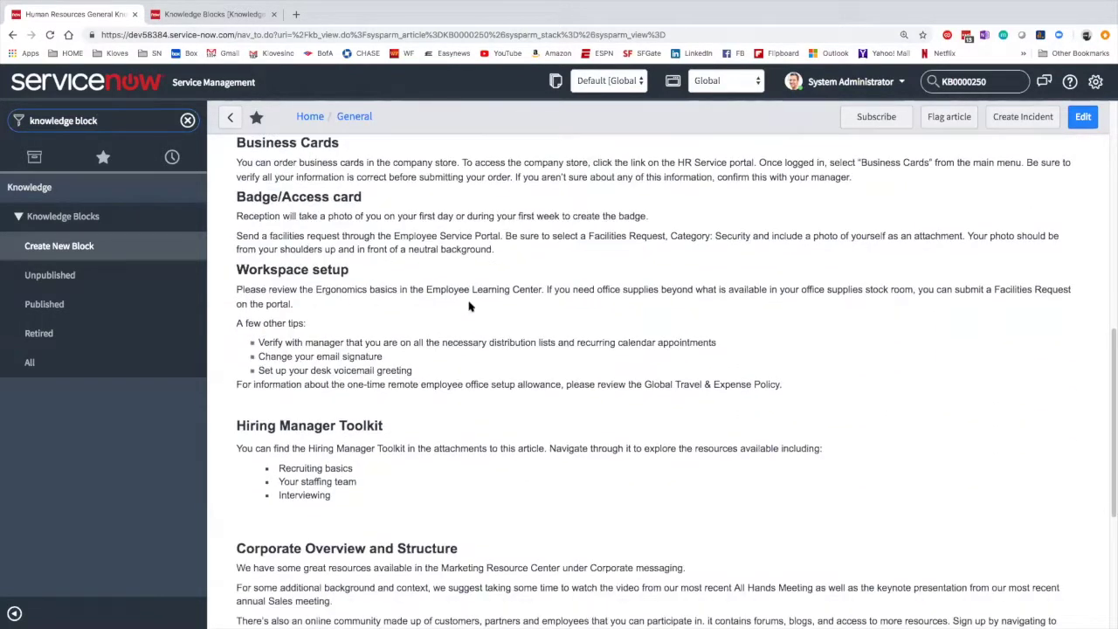
{"action": "scroll", "coordinate": [469, 303], "scroll_direction": "down", "scroll_amount": 1}
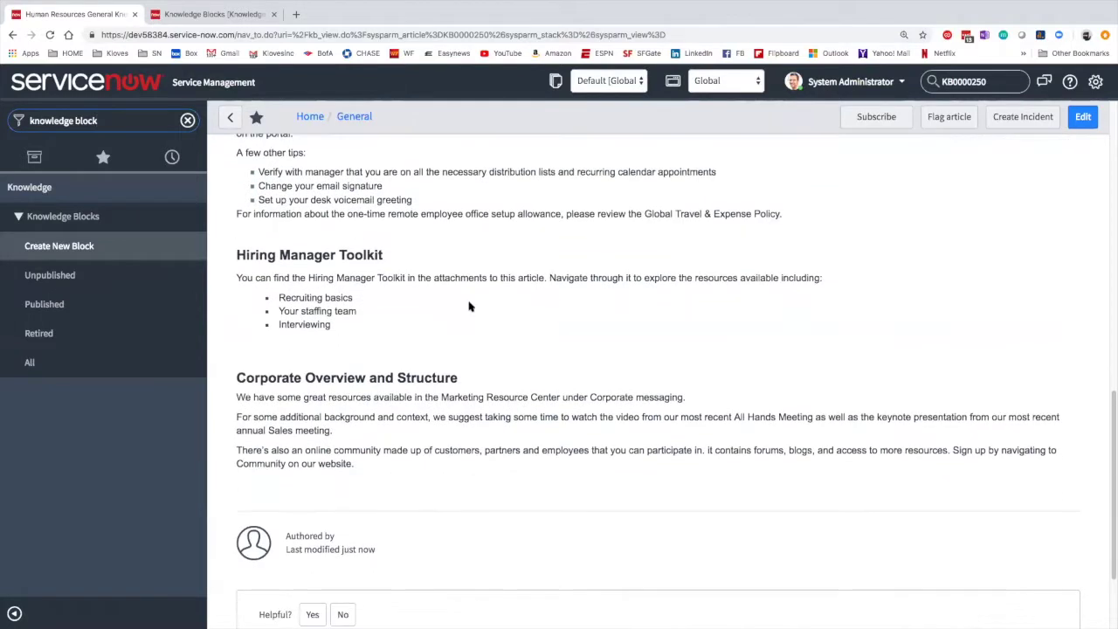
{"action": "scroll", "coordinate": [469, 306], "scroll_direction": "up", "scroll_amount": 20}
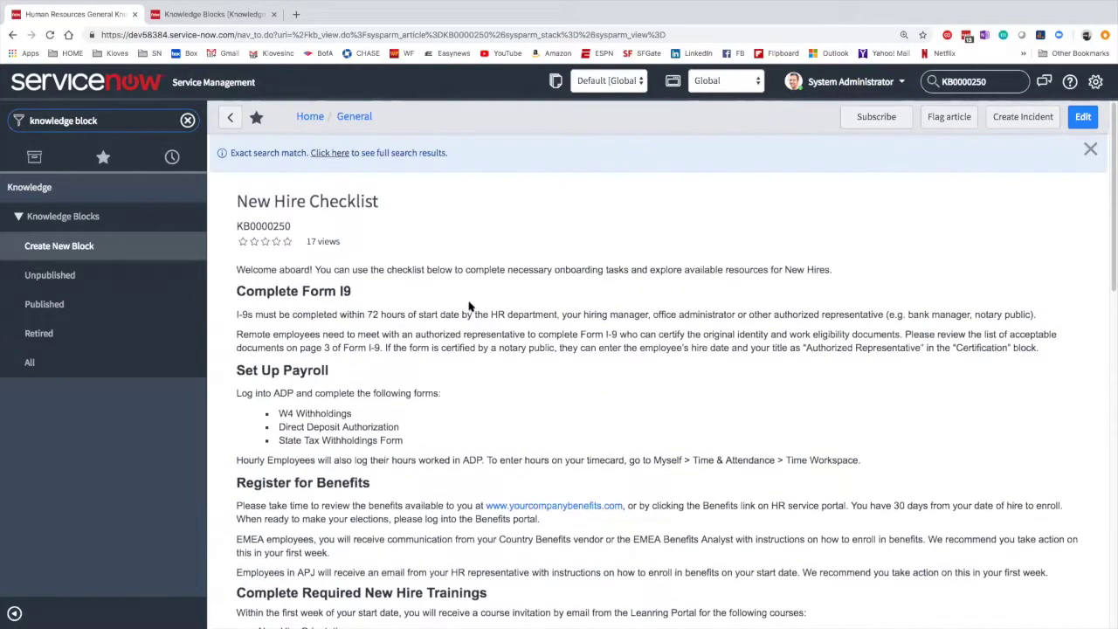
{"action": "double_click", "coordinate": [267, 225]}
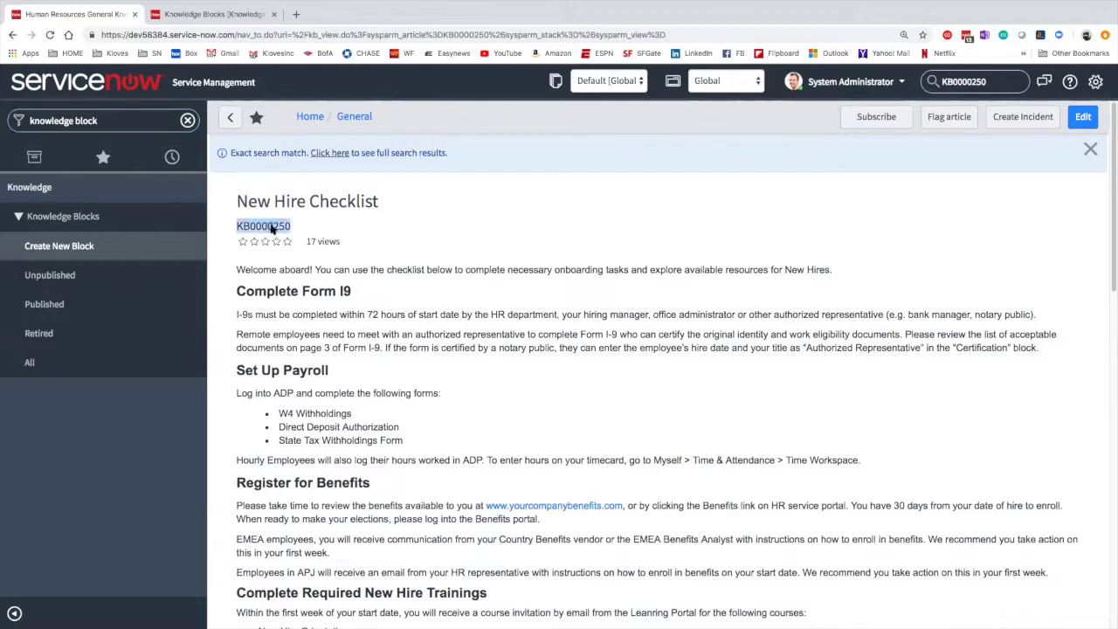
{"action": "left_click", "coordinate": [389, 238]}
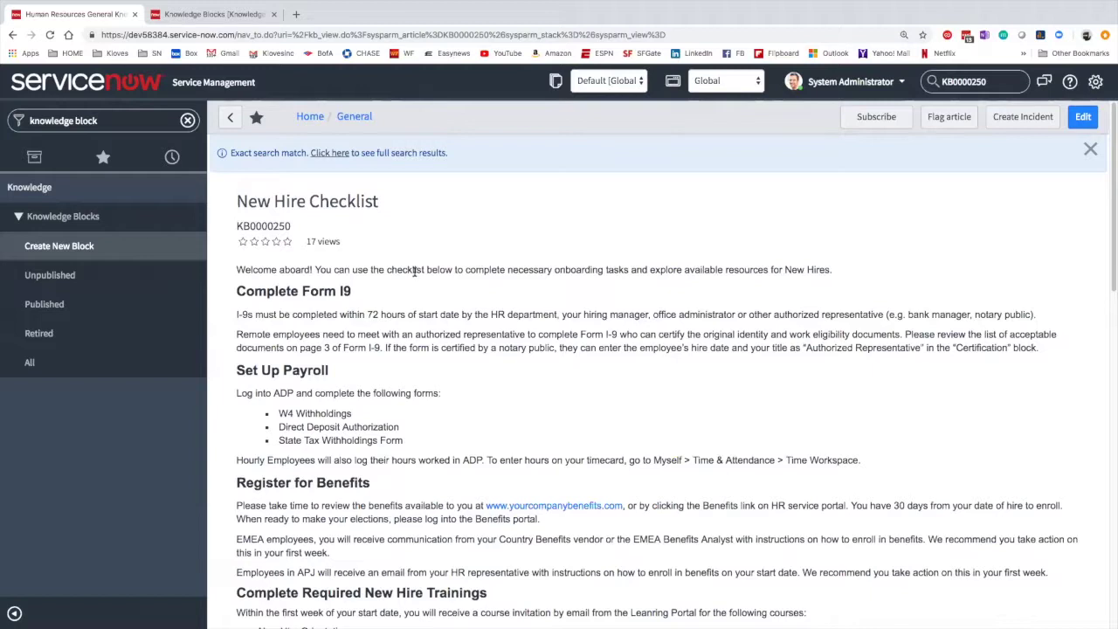
Search the system plugins for "content delivery" and open the Content Delivery plugin's record to review its details.
{"action": "left_click", "coordinate": [188, 120]}
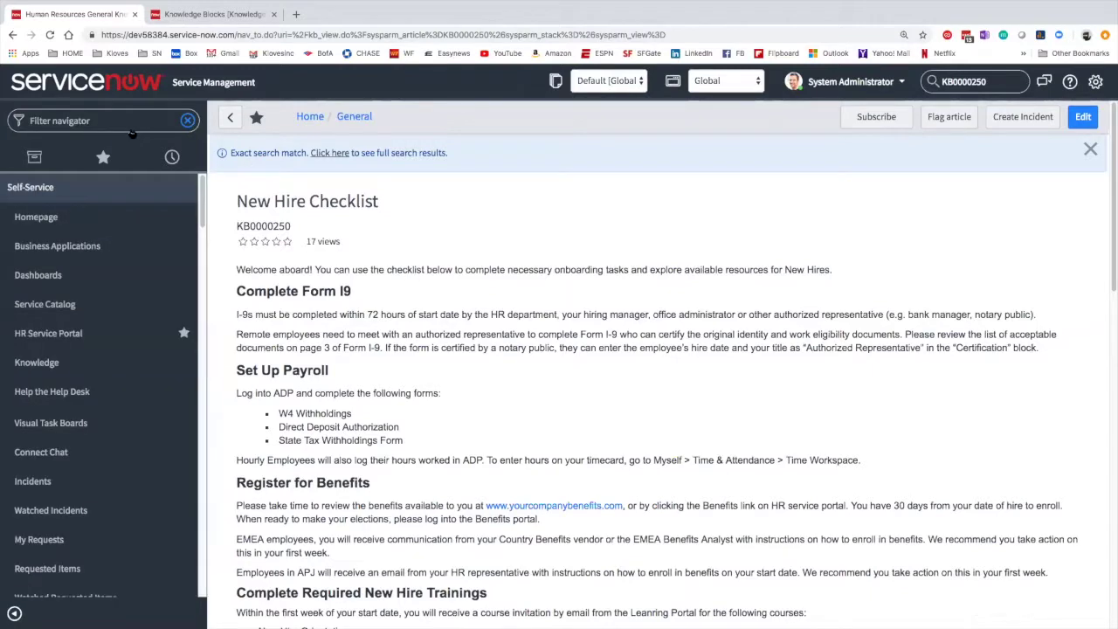
{"action": "type", "text": "plugin"}
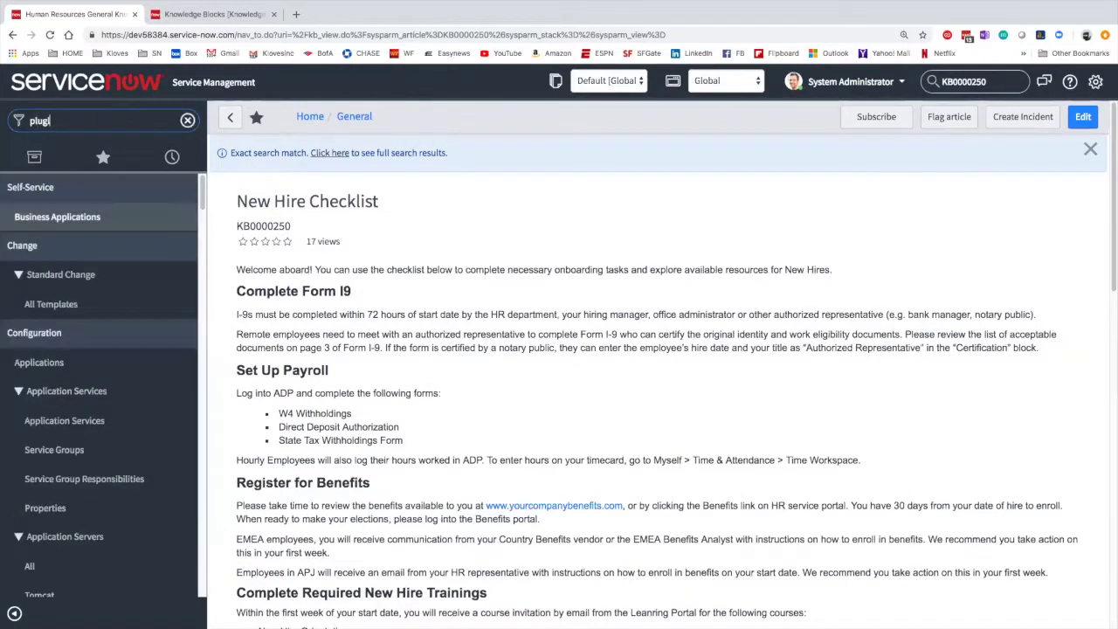
{"action": "left_click", "coordinate": [78, 219]}
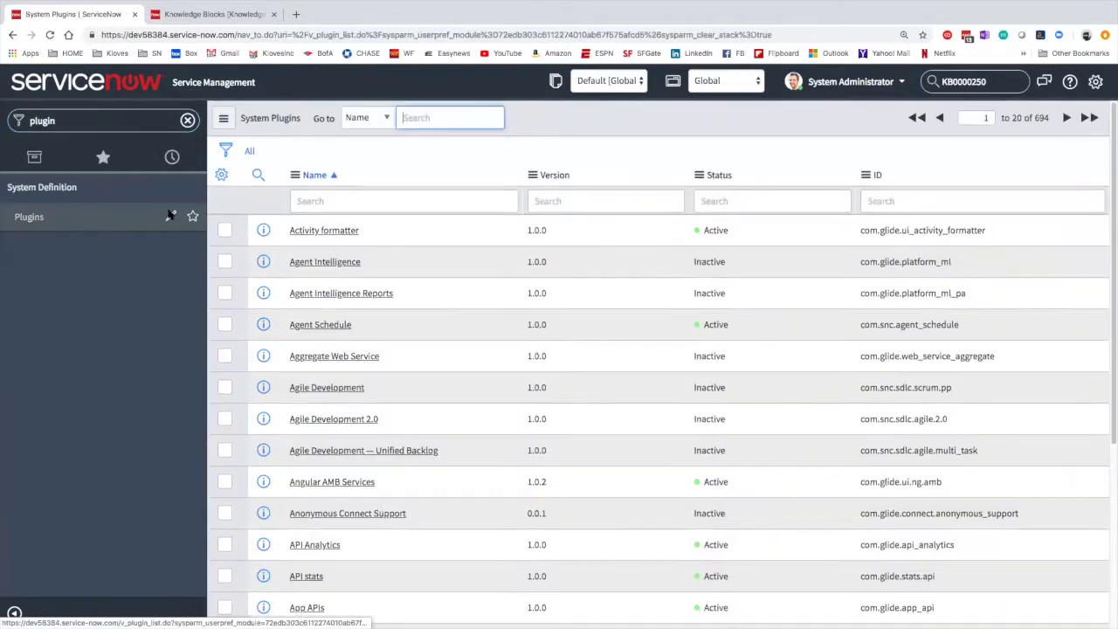
{"action": "left_click", "coordinate": [297, 204]}
{"action": "type", "text": "con"}
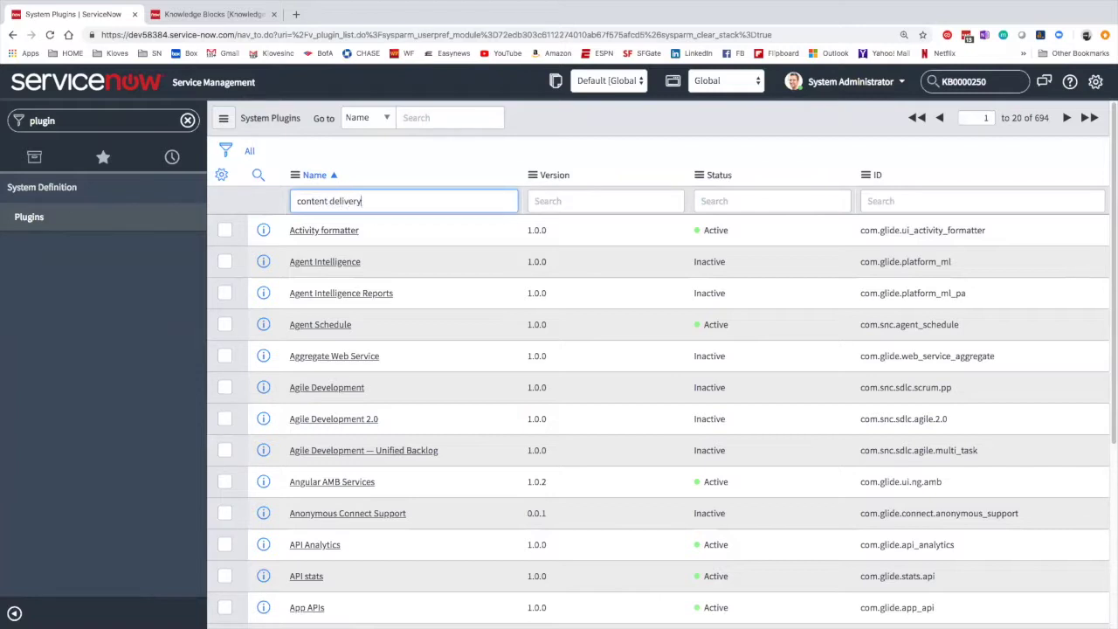
{"action": "type", "text": "tent delivery"}
{"action": "key", "text": "Return"}
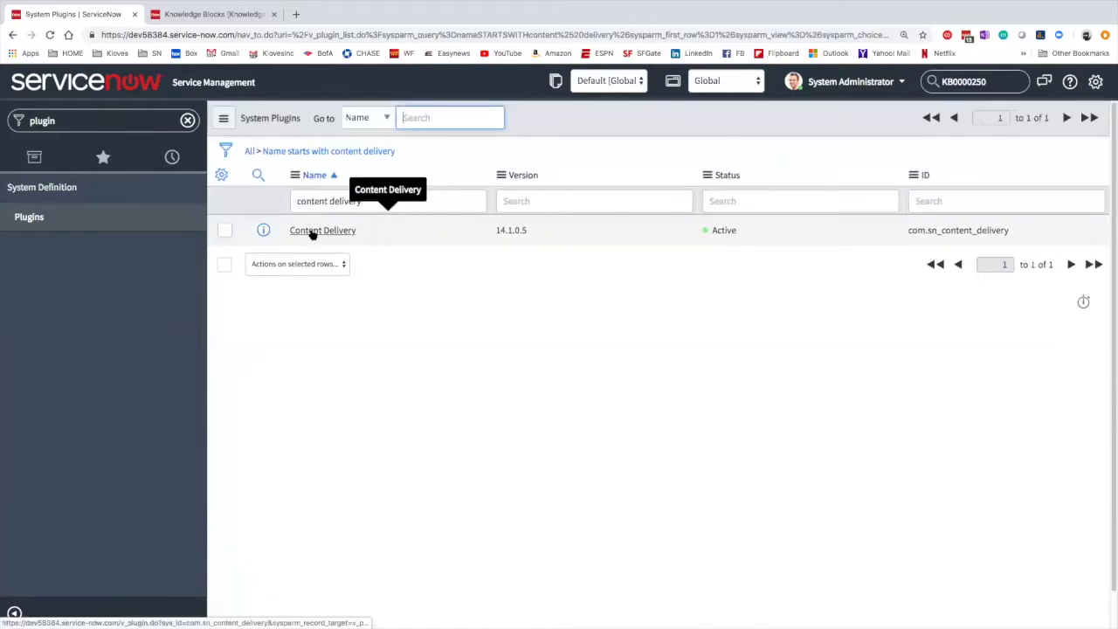
{"action": "left_click", "coordinate": [321, 231]}
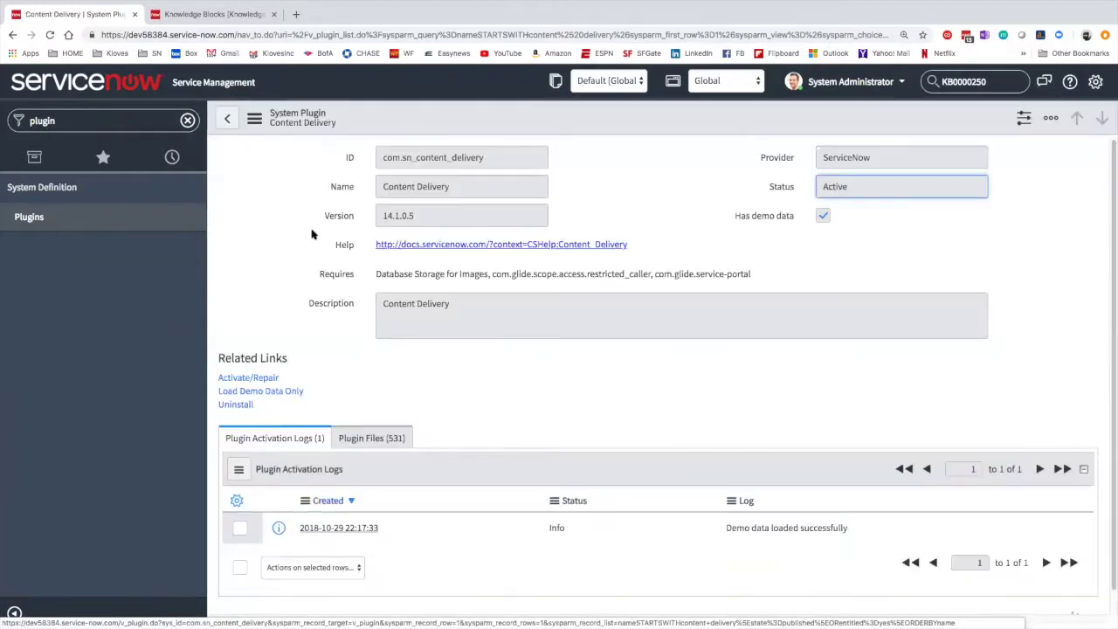
{"action": "triple_click", "coordinate": [401, 196]}
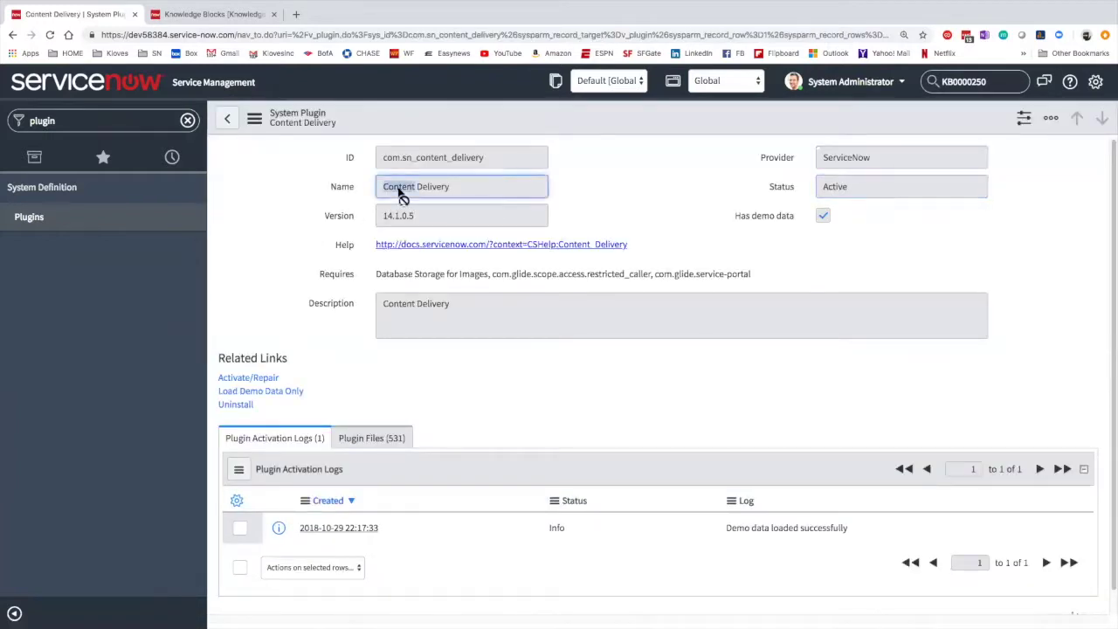
Return to the system plugins list, search the names for "content automation" and open the Content Automation plugin's record.
{"action": "left_click", "coordinate": [273, 247]}
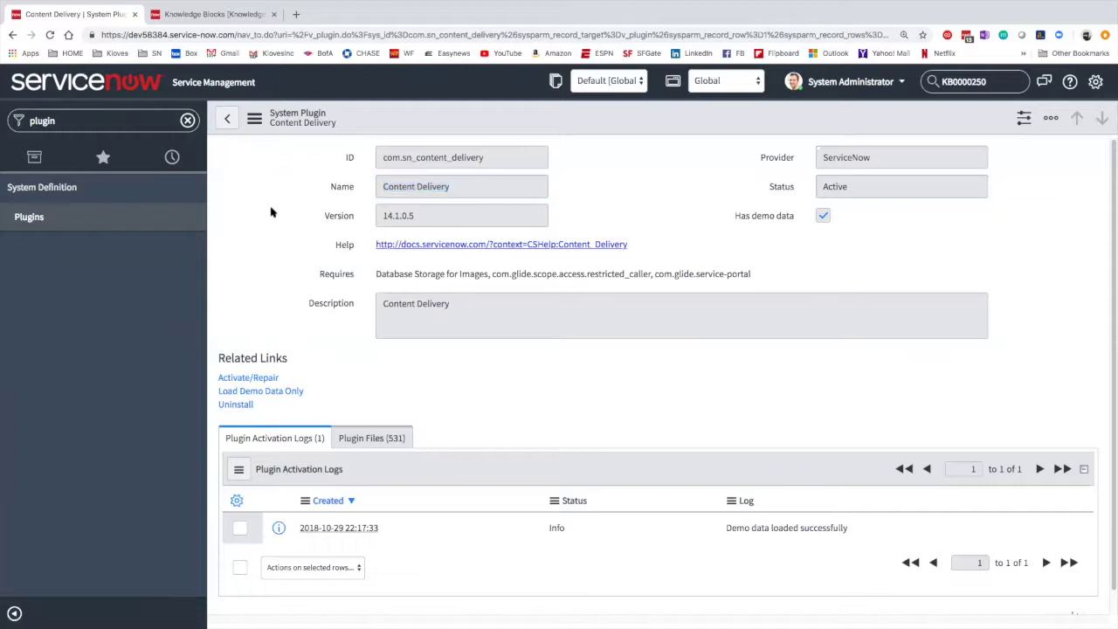
{"action": "left_click", "coordinate": [227, 118]}
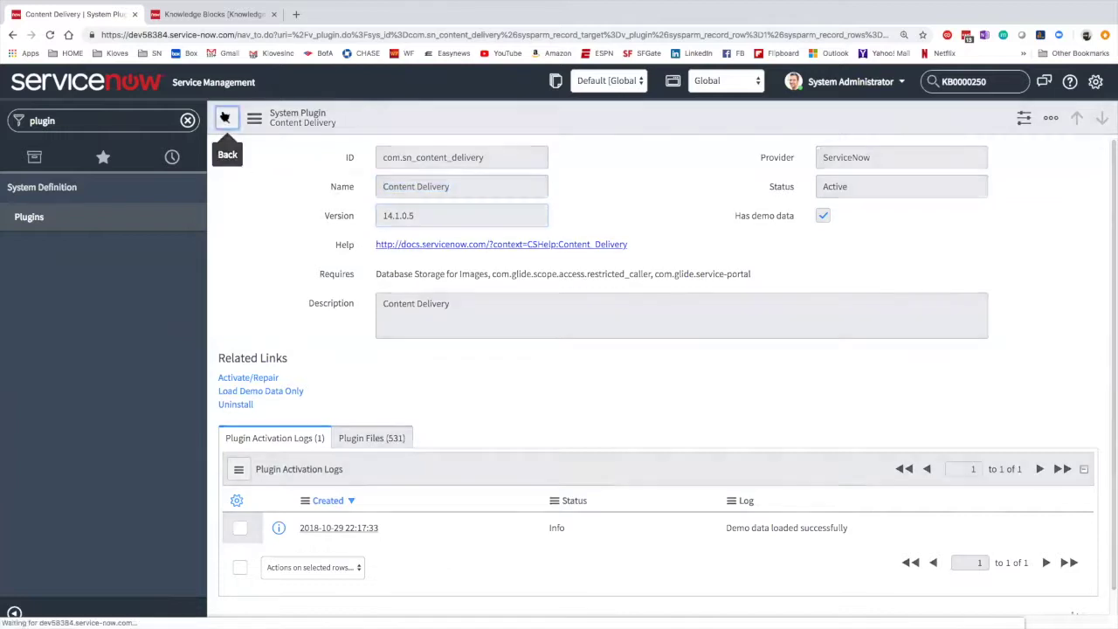
{"action": "double_click", "coordinate": [348, 203]}
{"action": "type", "text": "automation"}
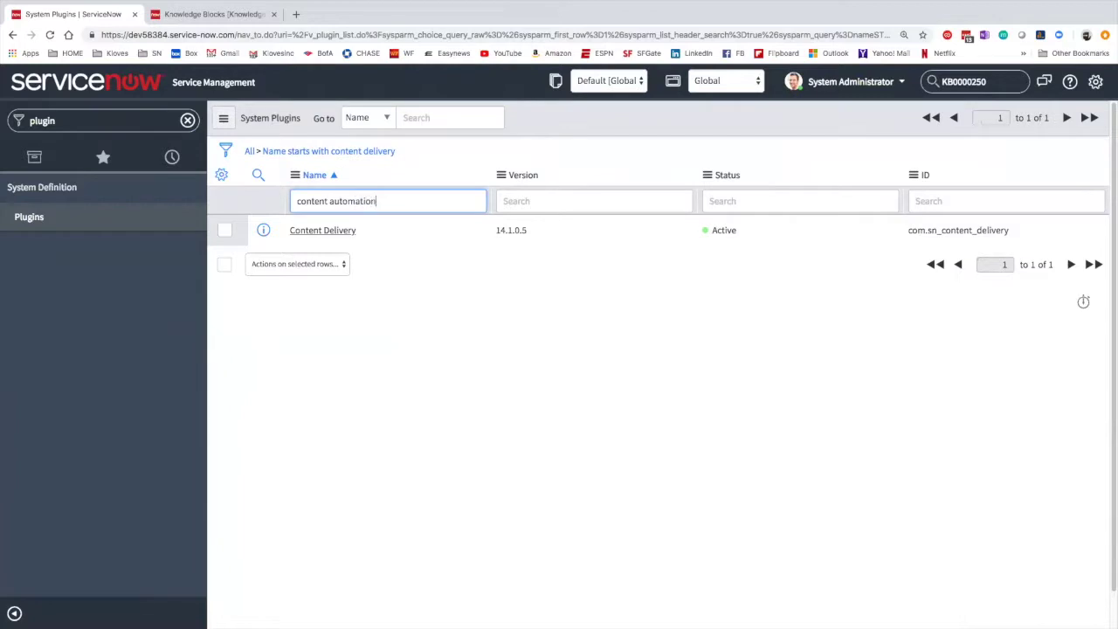
{"action": "key", "text": "Return"}
{"action": "left_click", "coordinate": [339, 231]}
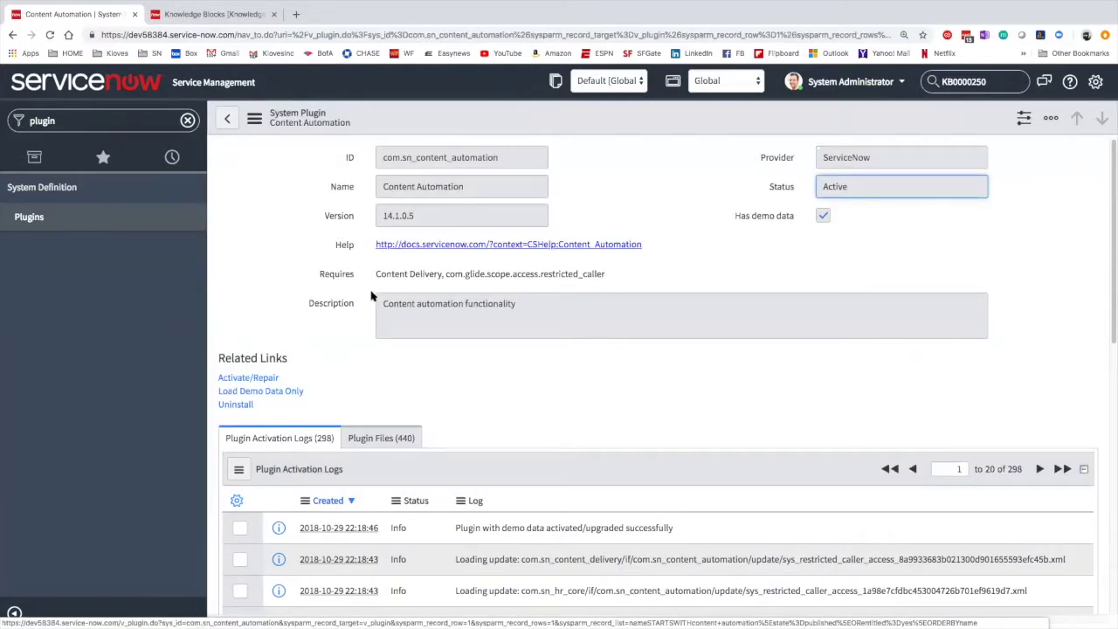
{"action": "scroll", "coordinate": [428, 332], "scroll_direction": "down", "scroll_amount": 2}
{"action": "scroll", "coordinate": [419, 334], "scroll_direction": "up", "scroll_amount": 2}
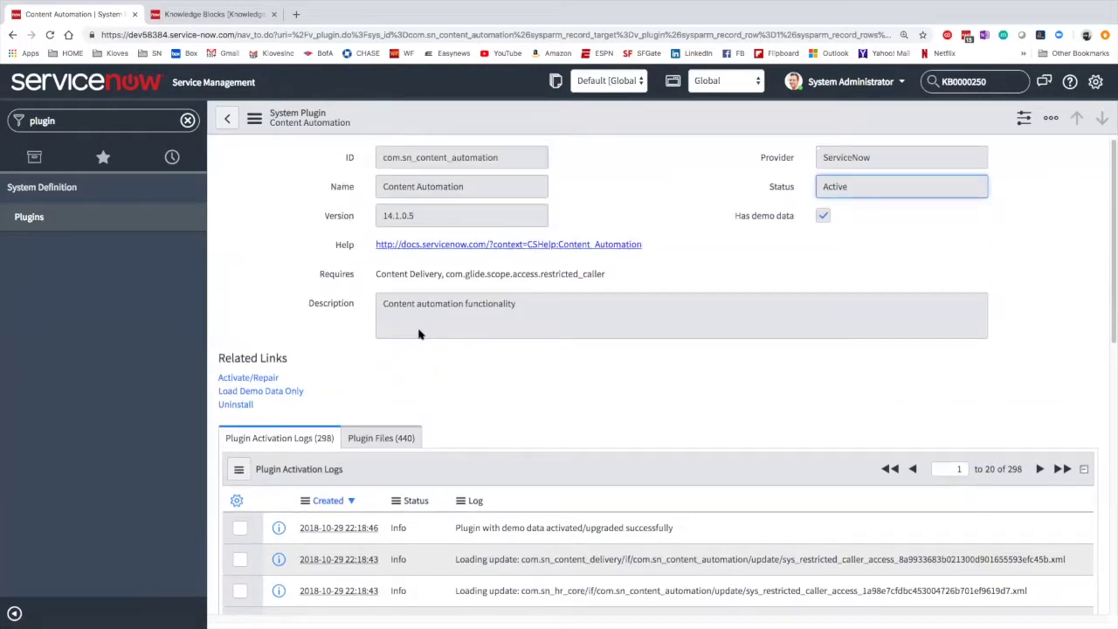
Filter the application modules for "content de" and look through the Portal Content list under Content Delivery.
{"action": "left_click", "coordinate": [82, 122]}
{"action": "type", "text": "con"}
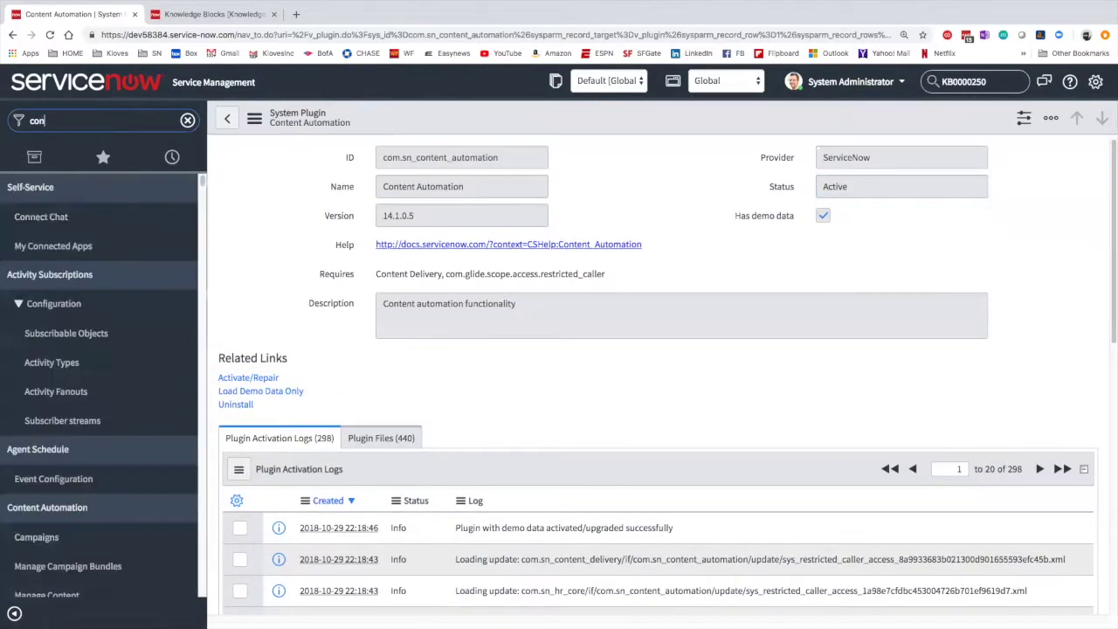
{"action": "type", "text": "tent"}
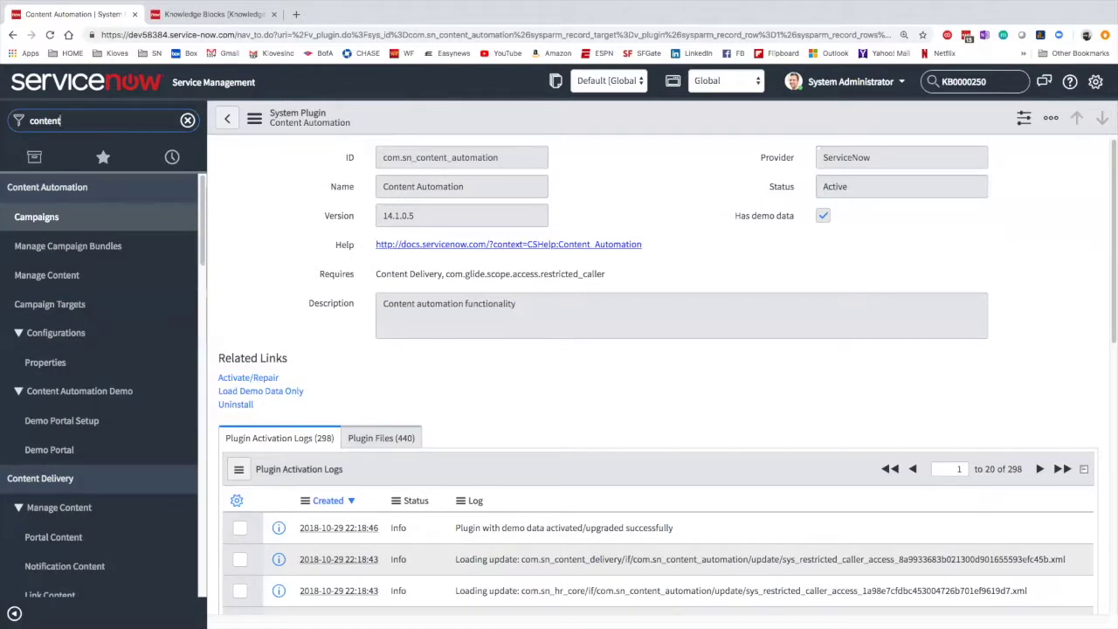
{"action": "type", "text": " de"}
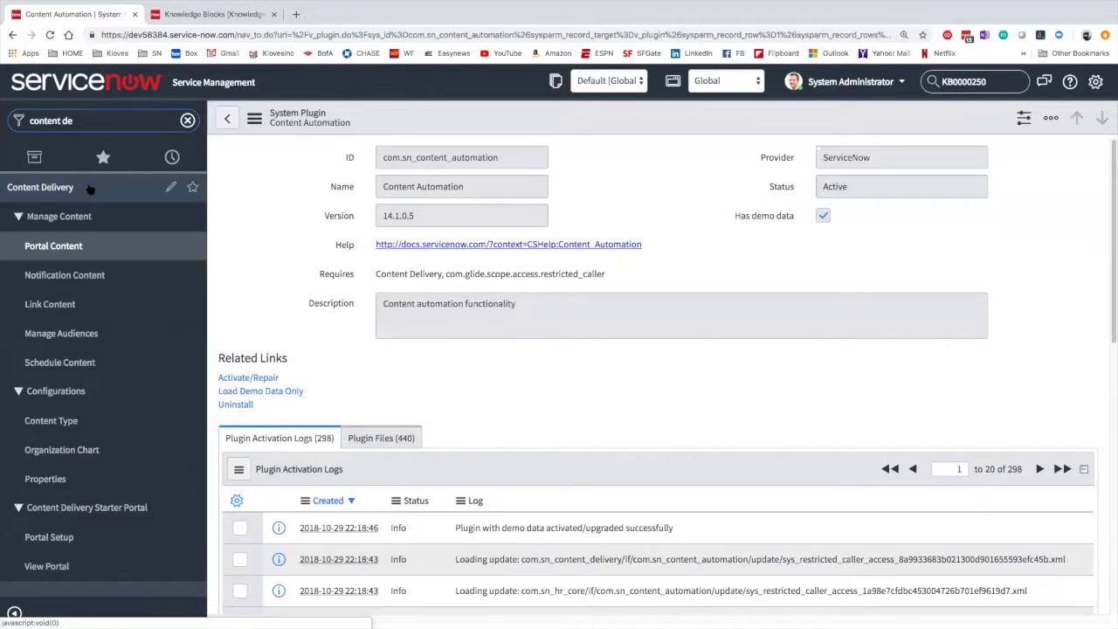
{"action": "left_click", "coordinate": [79, 252]}
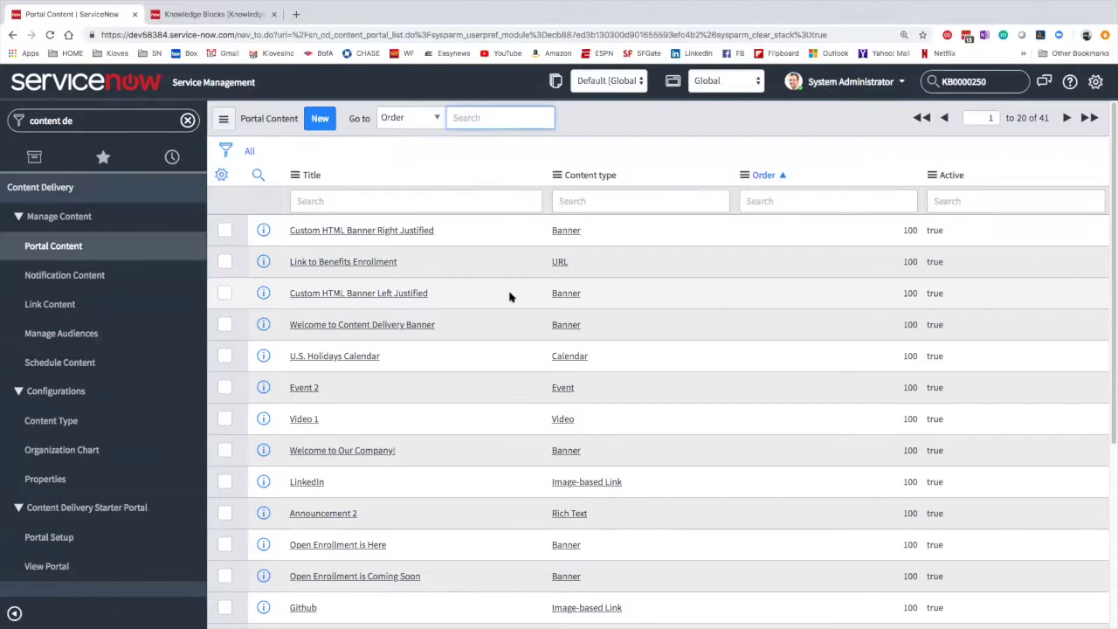
{"action": "scroll", "coordinate": [510, 297], "scroll_direction": "down", "scroll_amount": 1}
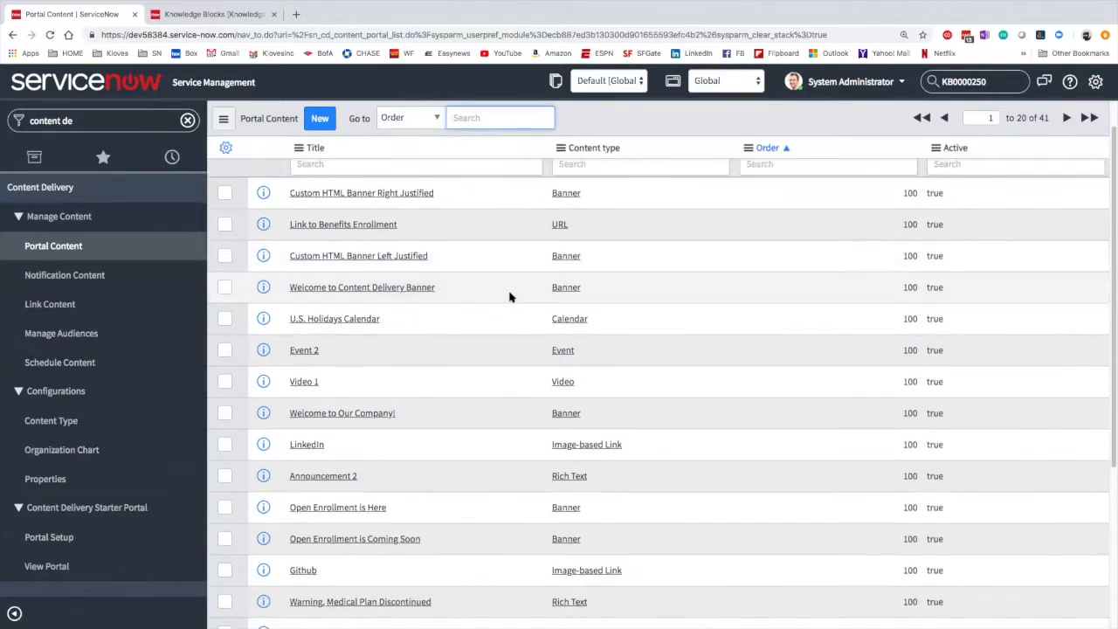
{"action": "scroll", "coordinate": [511, 297], "scroll_direction": "down", "scroll_amount": 1}
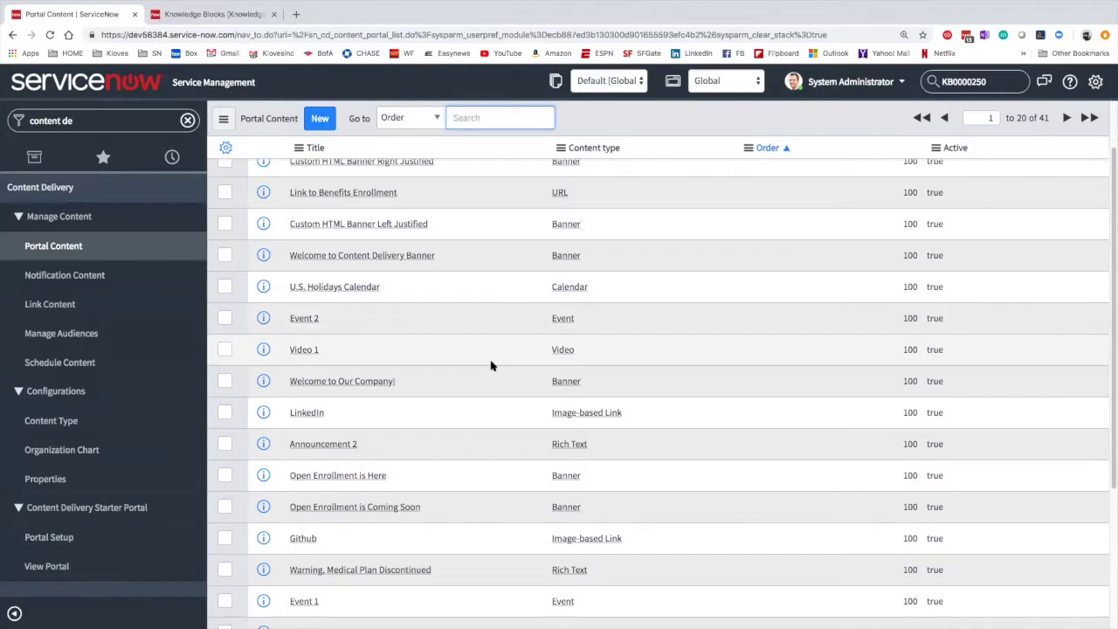
{"action": "scroll", "coordinate": [491, 367], "scroll_direction": "down", "scroll_amount": 5}
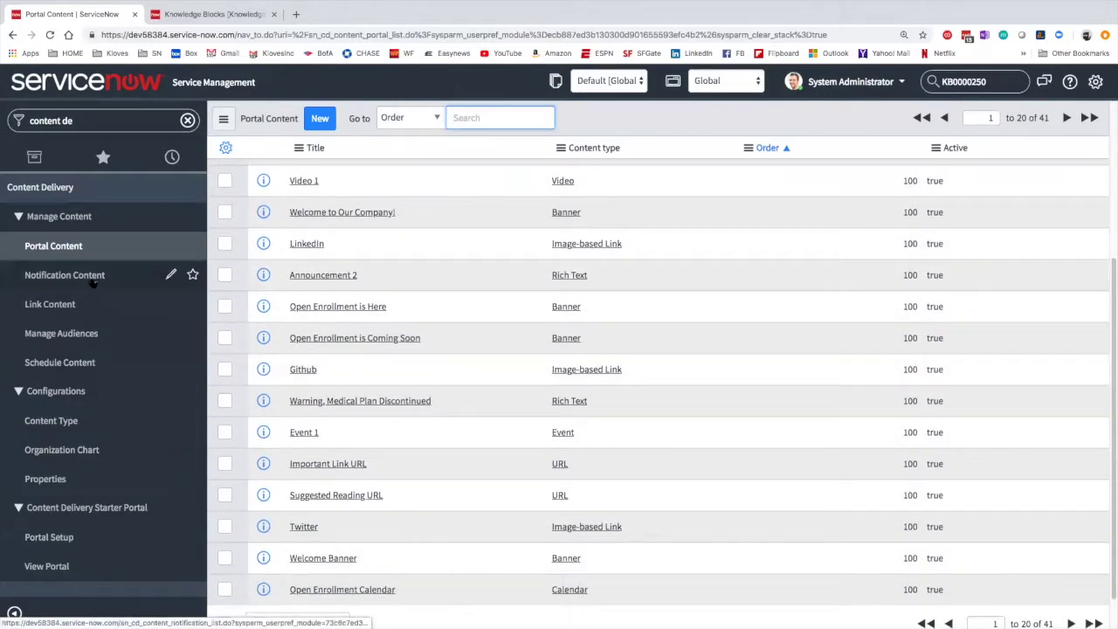
Open the Email Notification Content record from the Notification Content list and review its fields and body.
{"action": "left_click", "coordinate": [92, 279]}
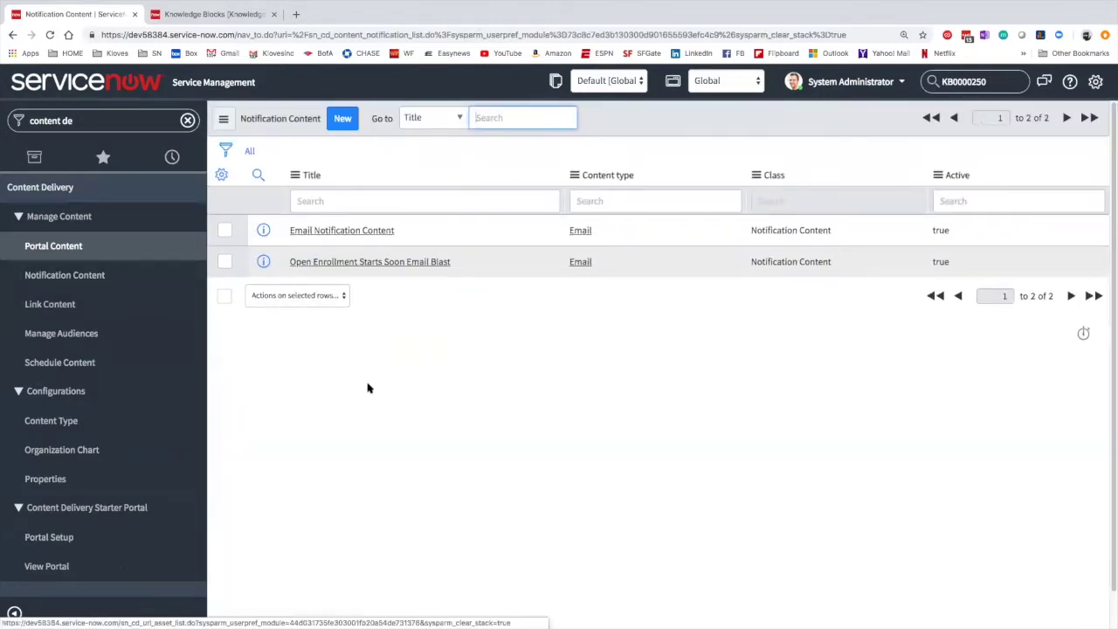
{"action": "left_click", "coordinate": [374, 231]}
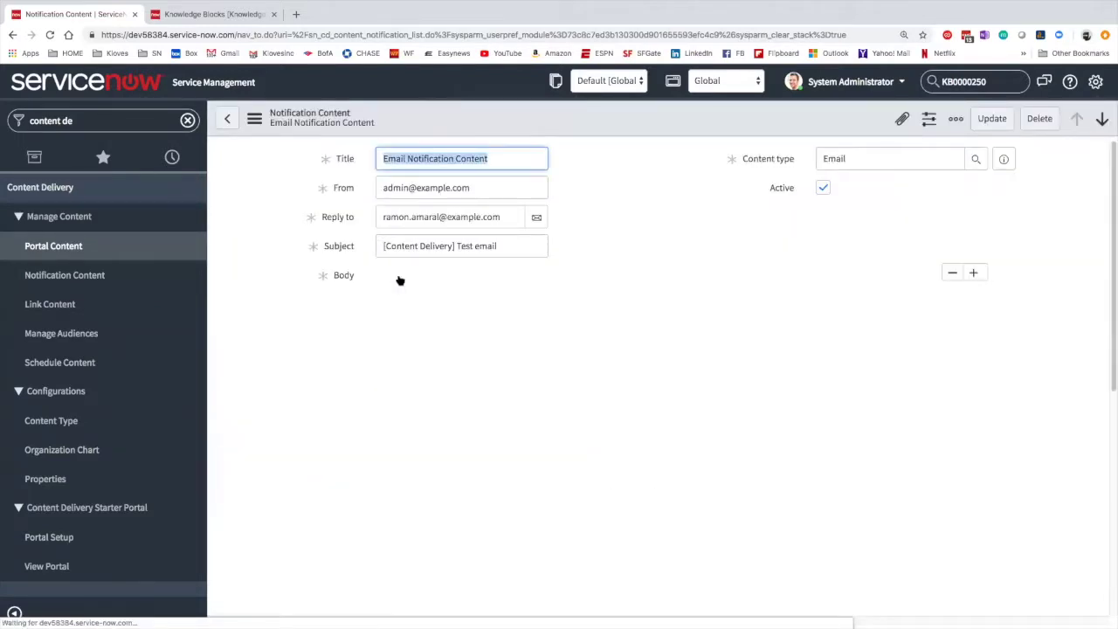
{"action": "left_click", "coordinate": [296, 314]}
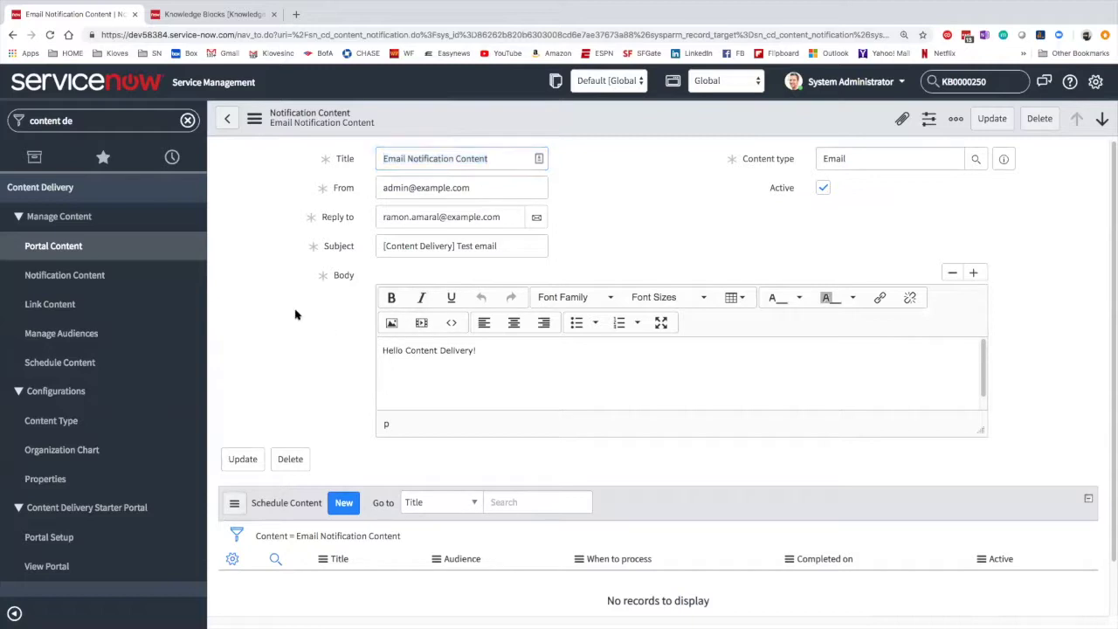
Look through the Link Content list, checking the names, types and URLs of its entries.
{"action": "left_click", "coordinate": [75, 304]}
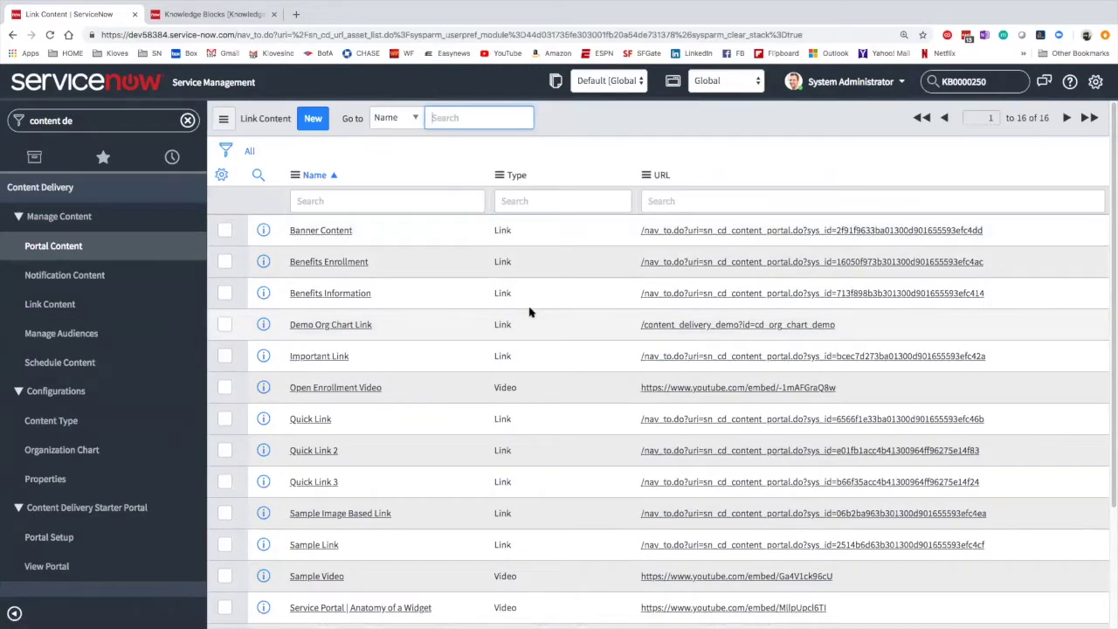
{"action": "scroll", "coordinate": [528, 315], "scroll_direction": "down", "scroll_amount": 3}
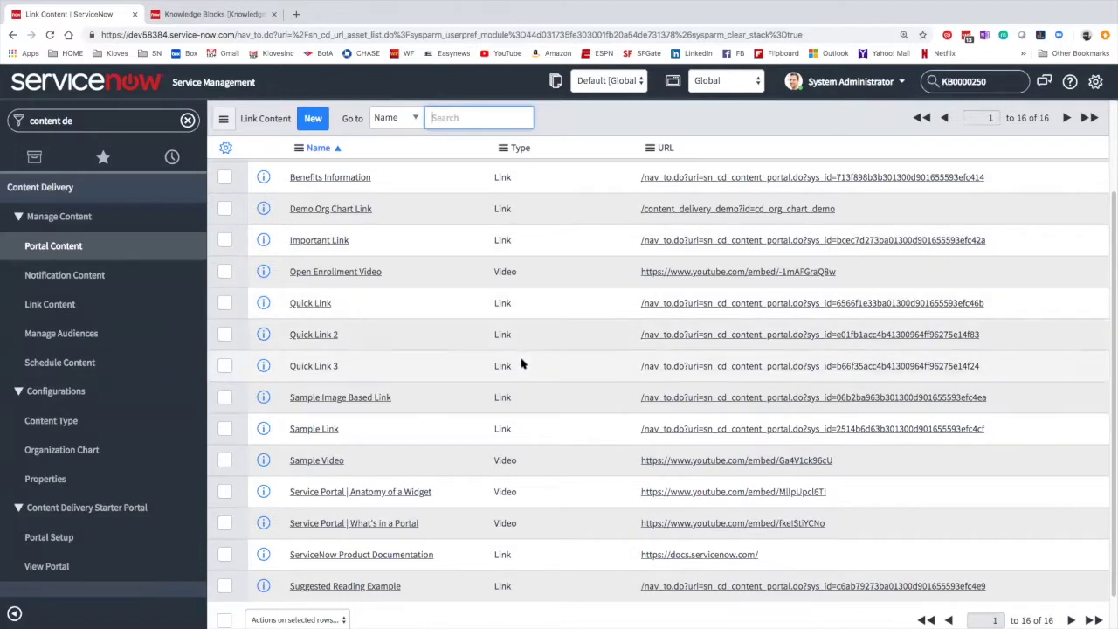
{"action": "scroll", "coordinate": [524, 319], "scroll_direction": "down", "scroll_amount": 1}
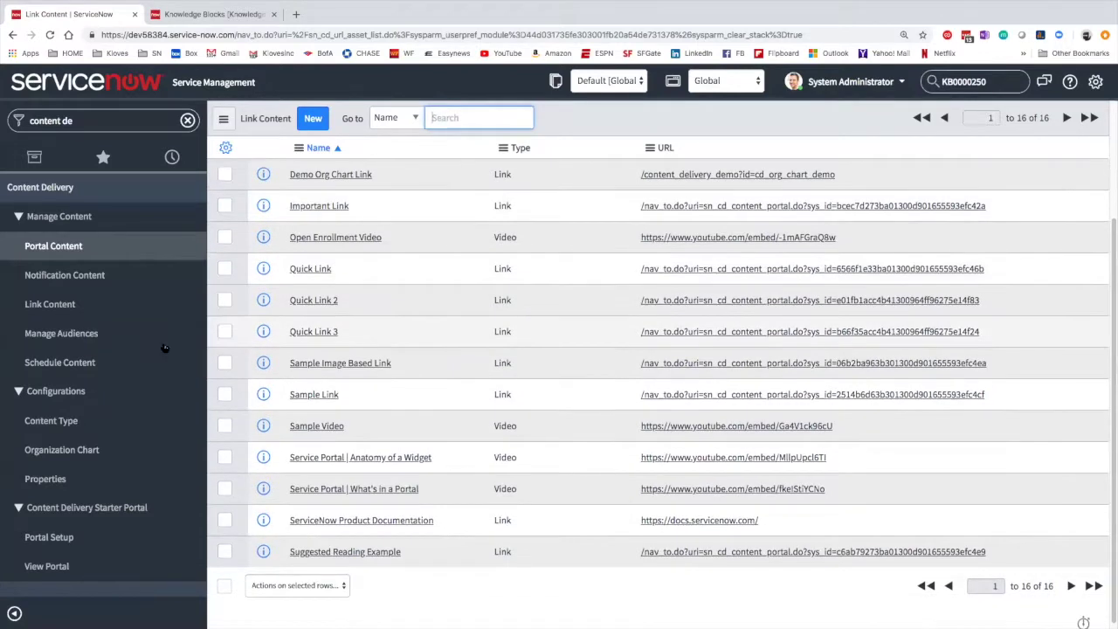
Open the Active Users record from the Content Delivery audiences, review its user conditions and return to the list.
{"action": "left_click", "coordinate": [96, 341]}
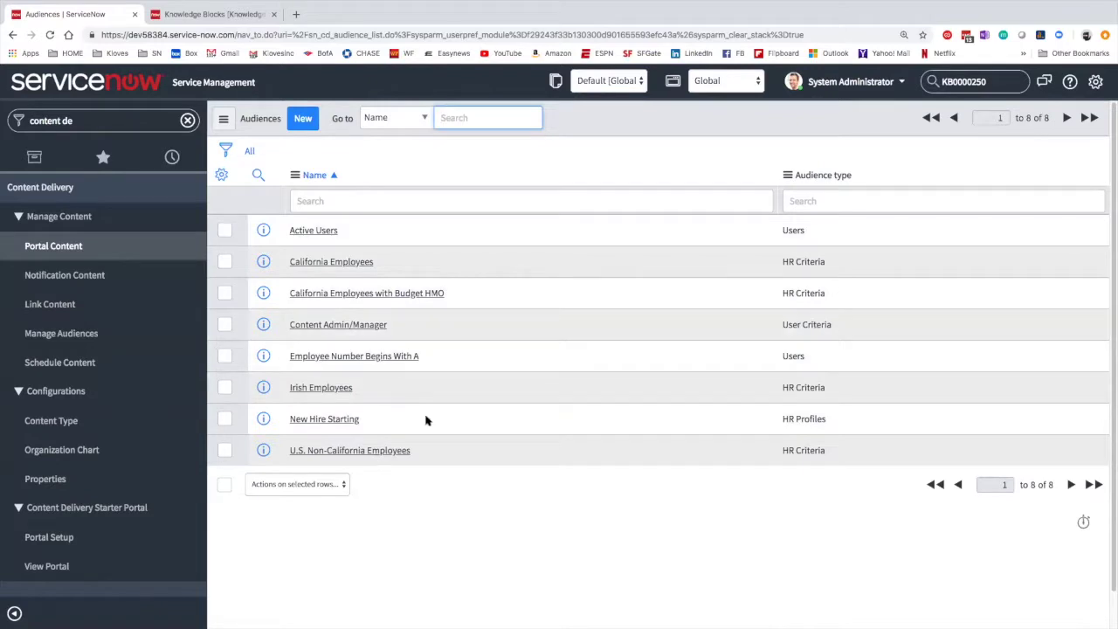
{"action": "left_click", "coordinate": [310, 230]}
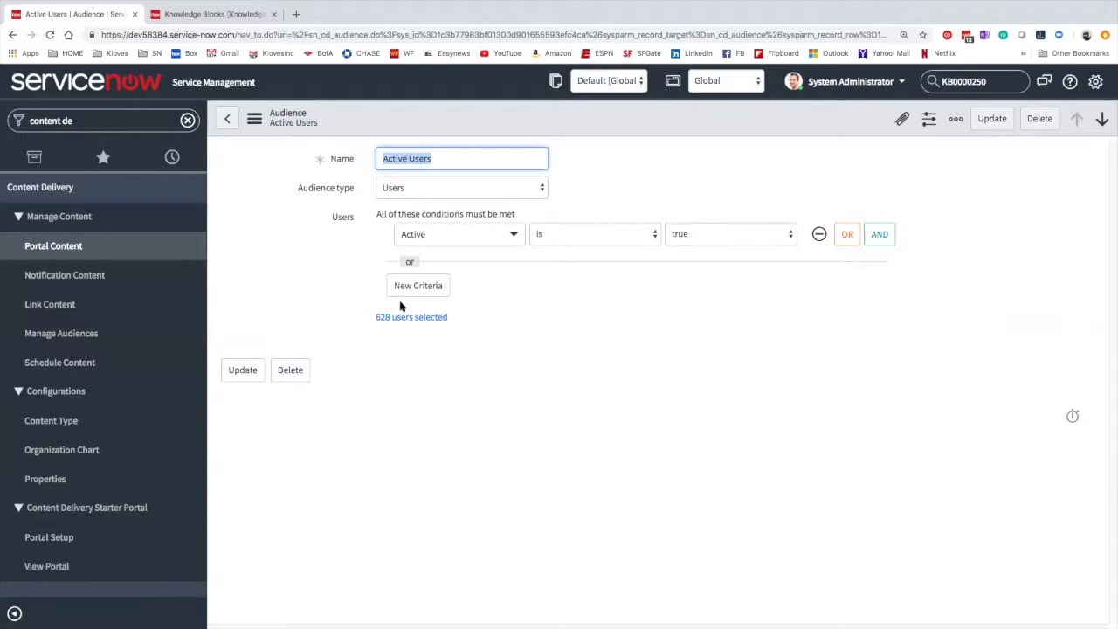
{"action": "left_click", "coordinate": [227, 118]}
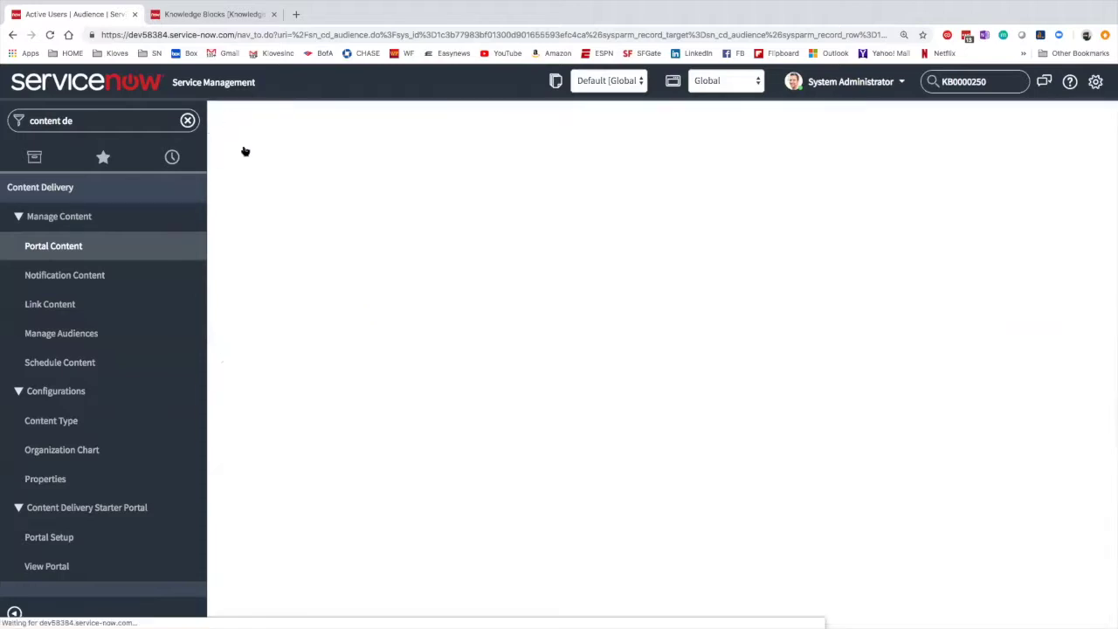
Open the California Employees audience and look through the available HR criteria without choosing one.
{"action": "left_click", "coordinate": [353, 261]}
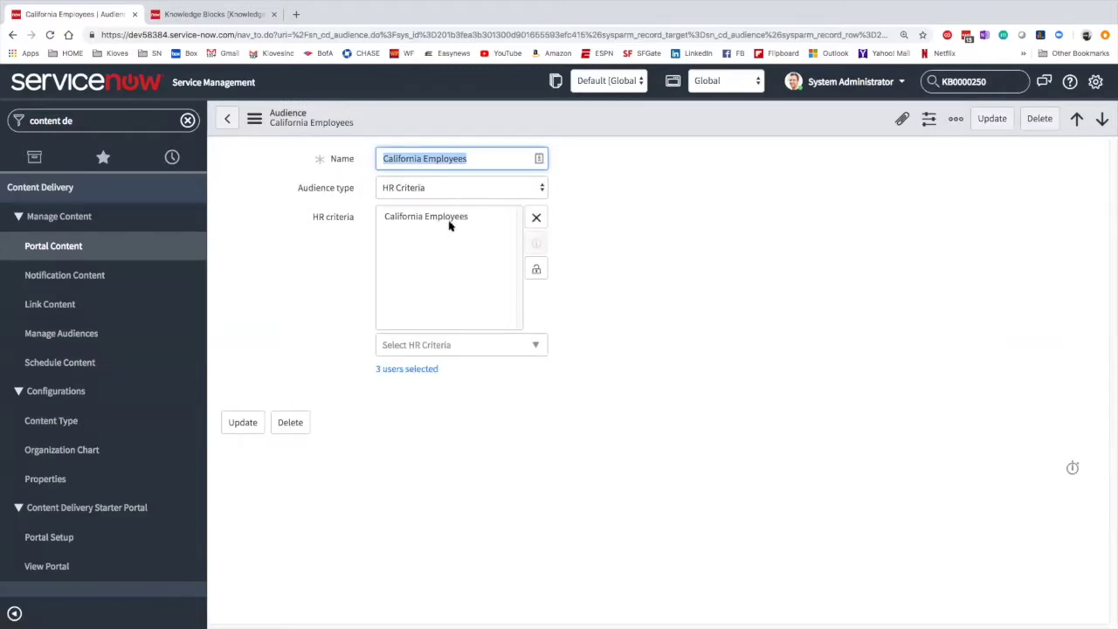
{"action": "left_click", "coordinate": [453, 345]}
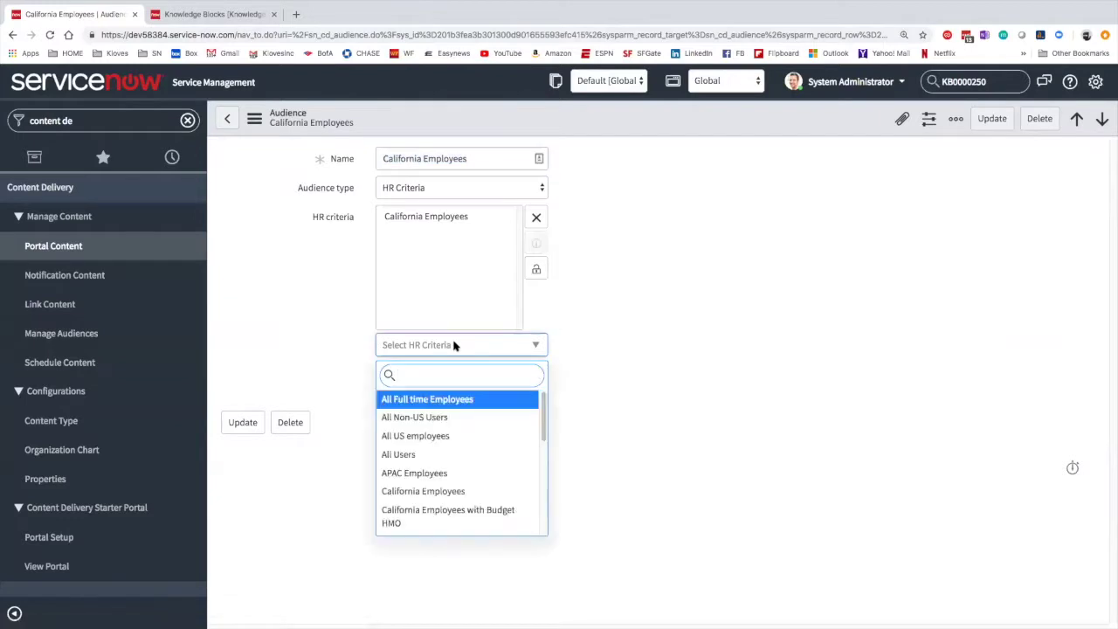
{"action": "scroll", "coordinate": [460, 432], "scroll_direction": "down", "scroll_amount": 5}
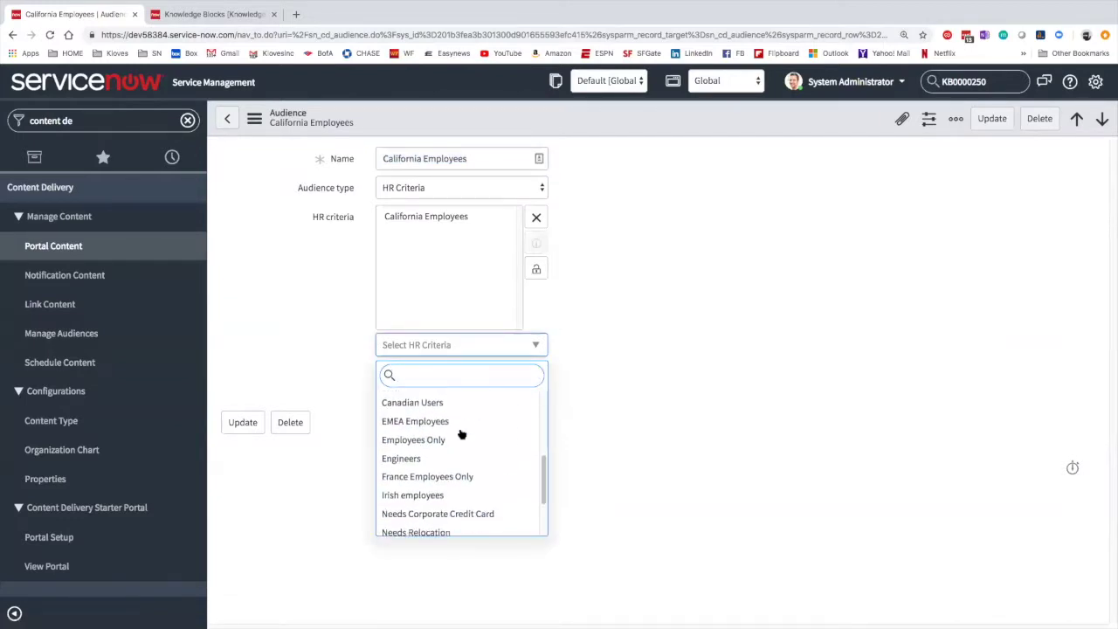
{"action": "scroll", "coordinate": [461, 432], "scroll_direction": "down", "scroll_amount": 2}
{"action": "left_click", "coordinate": [619, 341]}
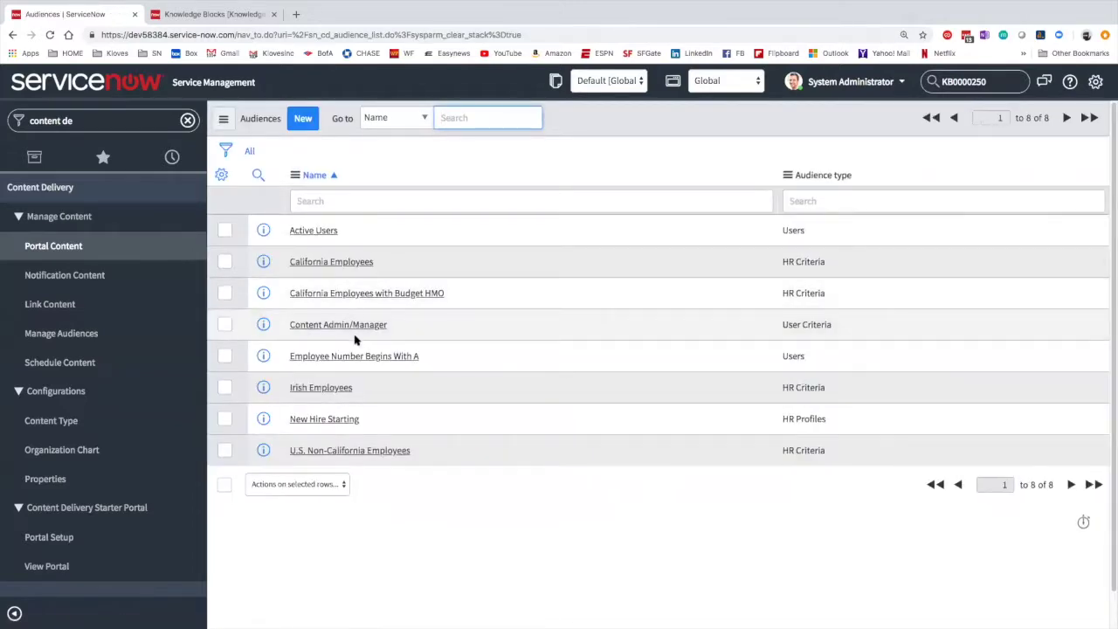
Open the Content Admin/Manager audience, look through the available user criteria without changing the selection, and return to the audiences list.
{"action": "left_click", "coordinate": [350, 325]}
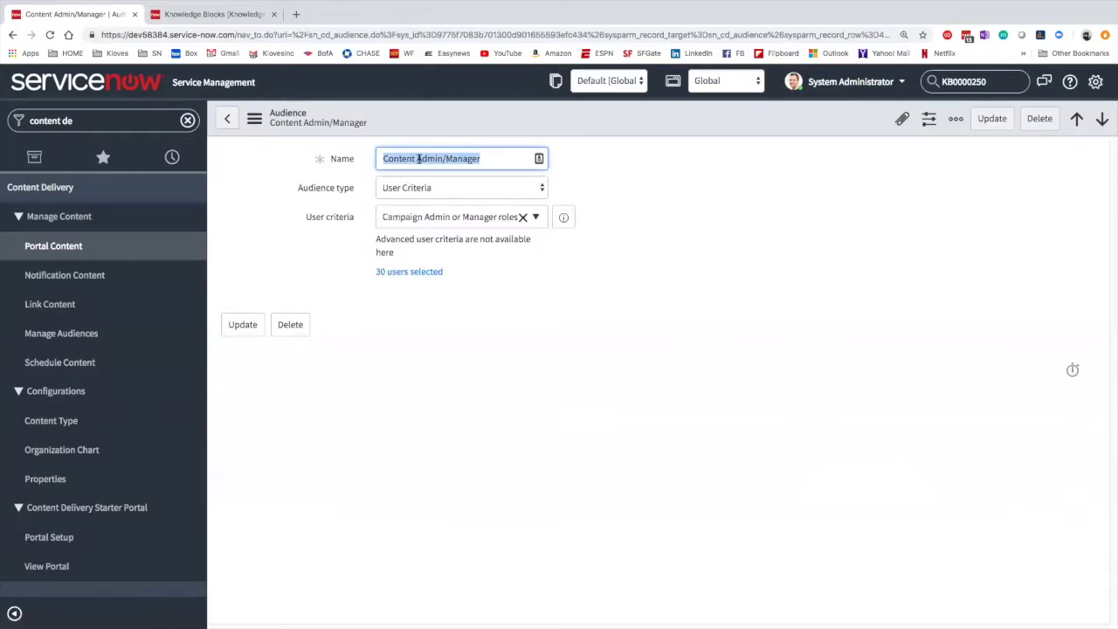
{"action": "left_click", "coordinate": [457, 219]}
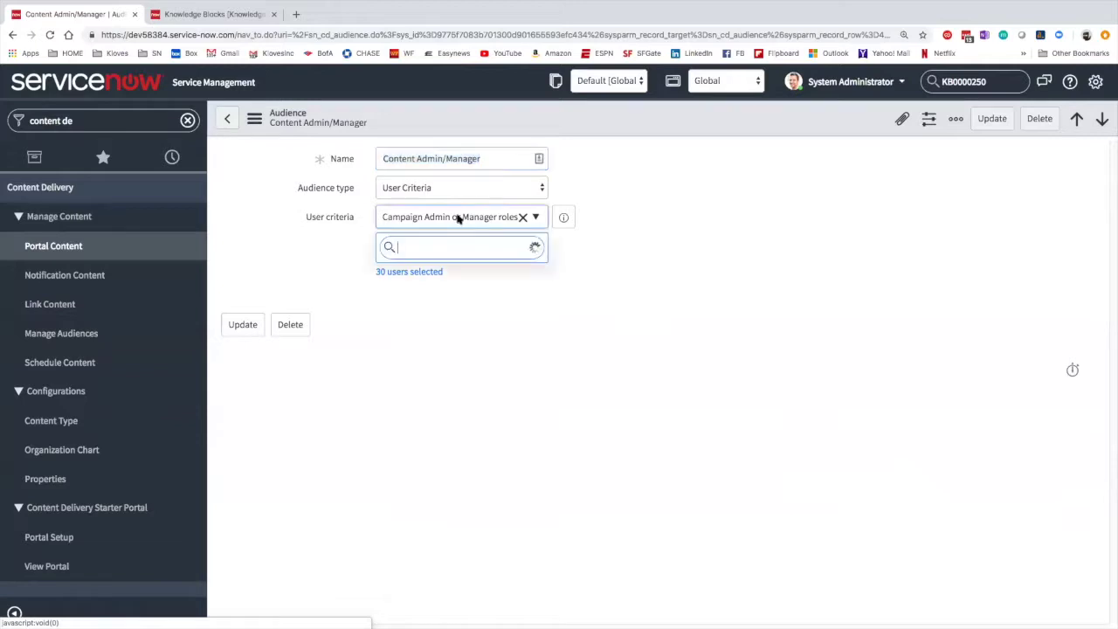
{"action": "scroll", "coordinate": [456, 307], "scroll_direction": "down", "scroll_amount": 10}
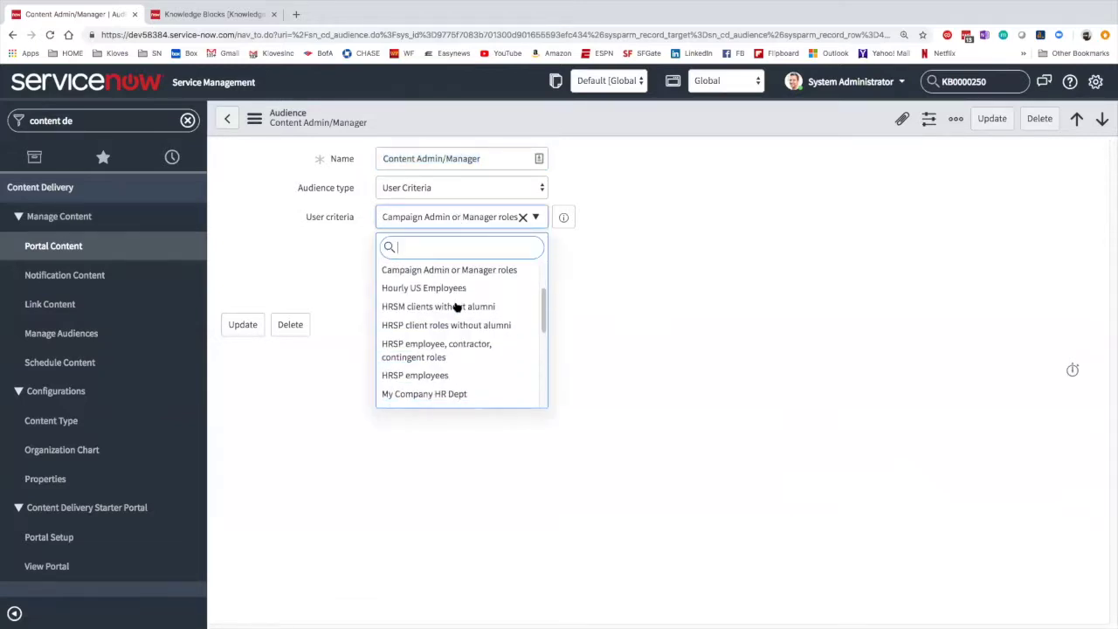
{"action": "scroll", "coordinate": [456, 307], "scroll_direction": "up", "scroll_amount": 10}
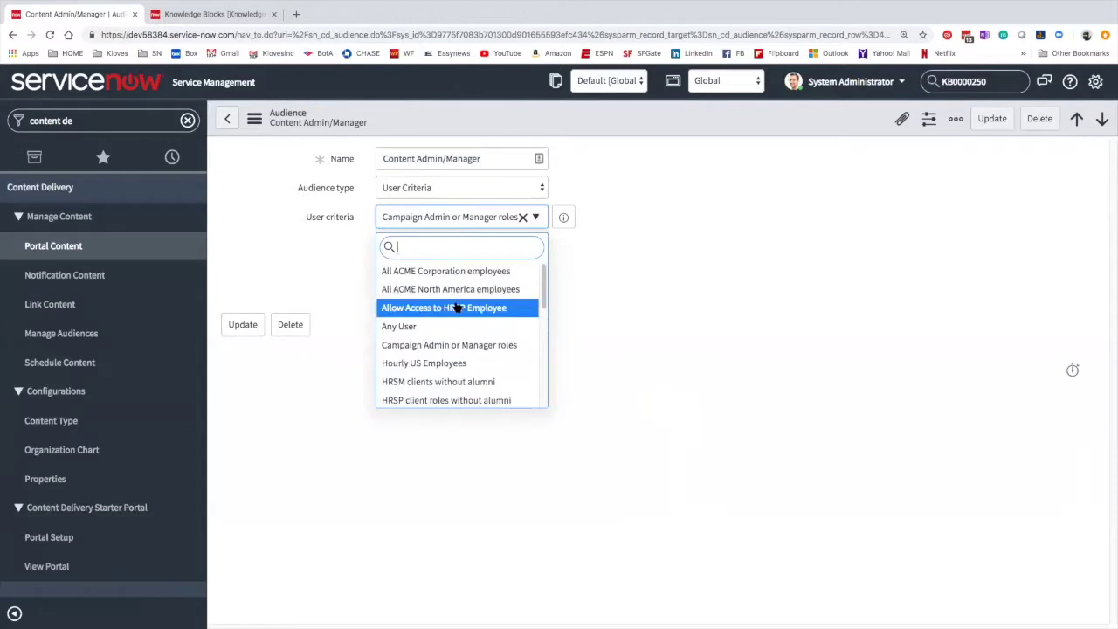
{"action": "left_click", "coordinate": [284, 254]}
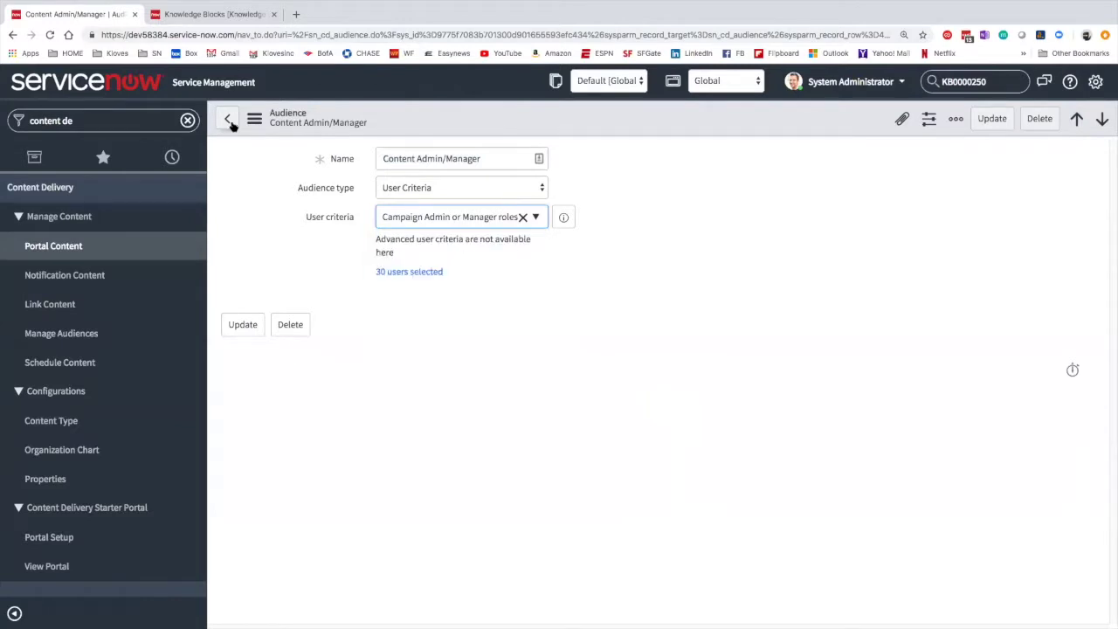
{"action": "left_click", "coordinate": [227, 119]}
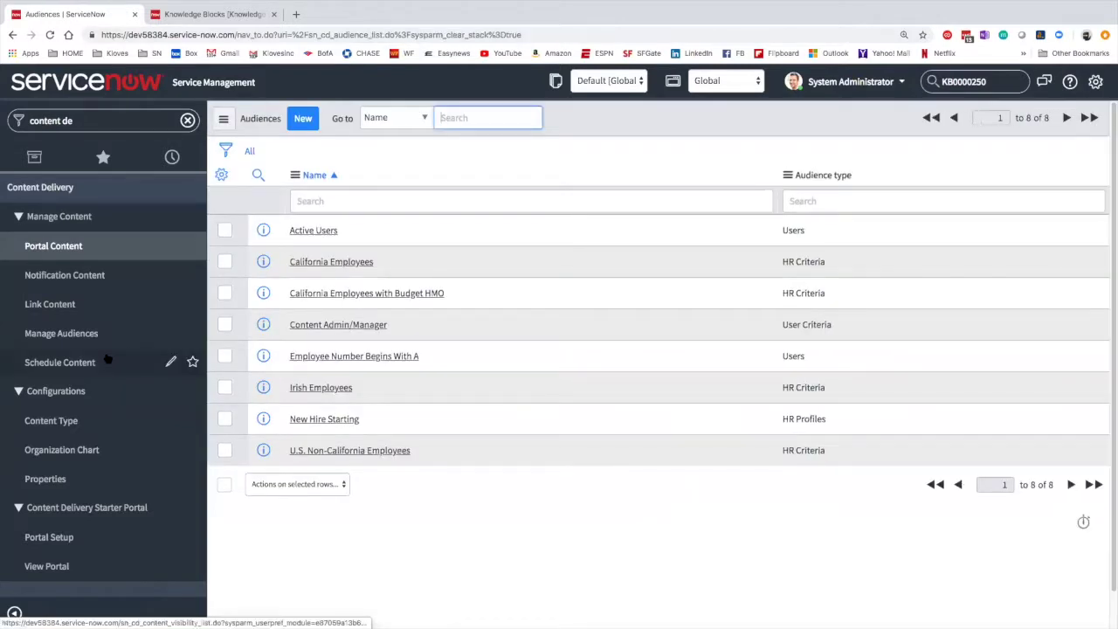
Look through the Schedule Content list, checking each entry's content, widget instance, availability dates and audience.
{"action": "left_click", "coordinate": [107, 359]}
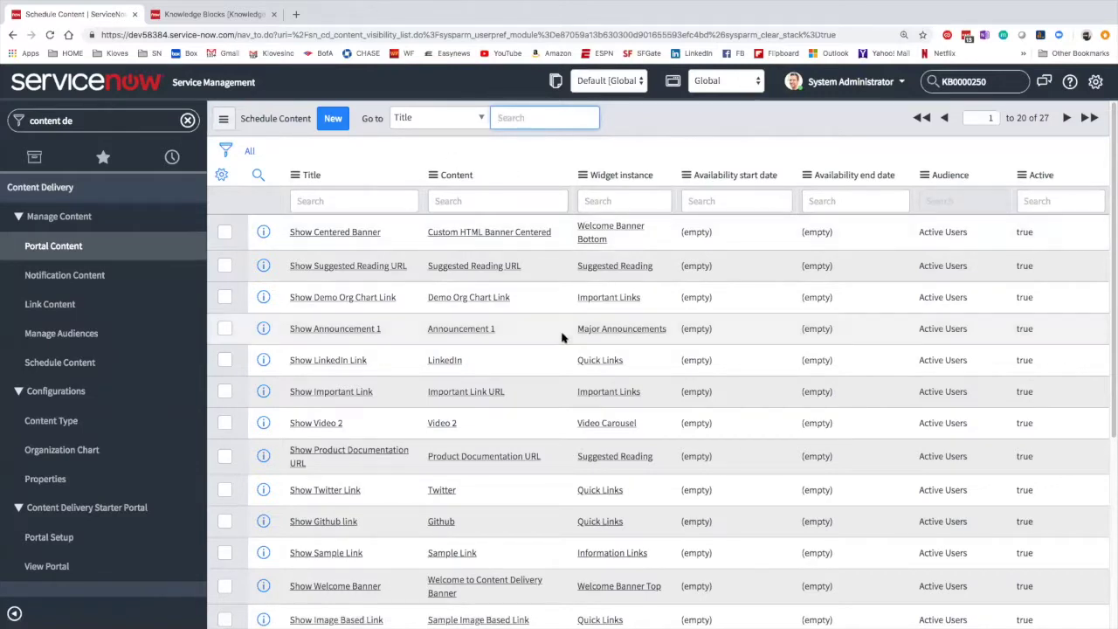
{"action": "scroll", "coordinate": [558, 337], "scroll_direction": "down", "scroll_amount": 1}
{"action": "scroll", "coordinate": [561, 338], "scroll_direction": "down", "scroll_amount": 2}
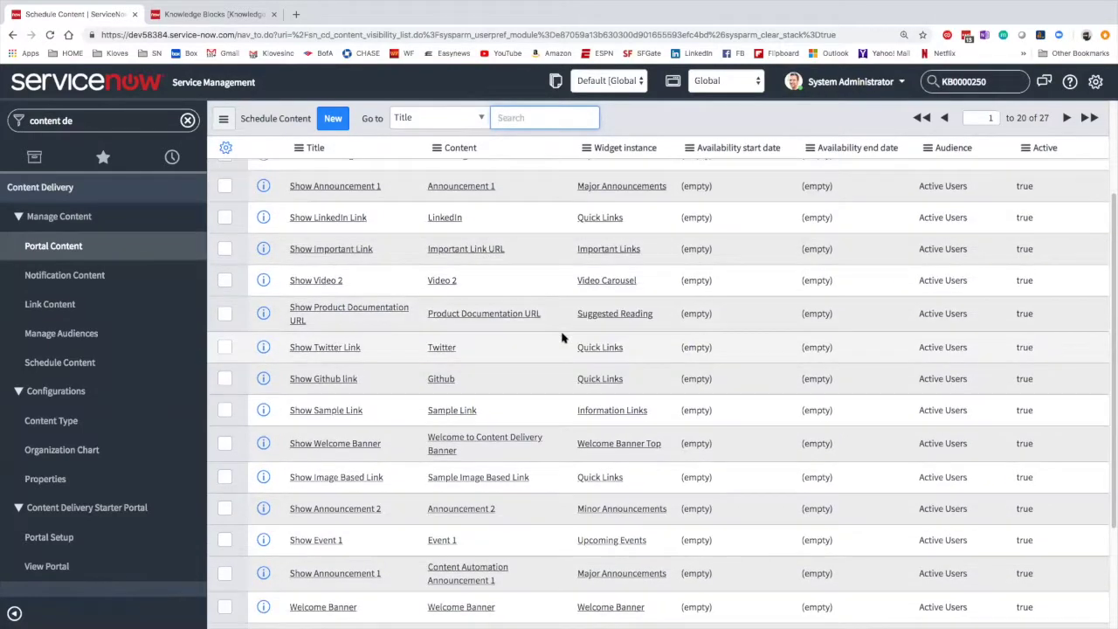
{"action": "scroll", "coordinate": [562, 338], "scroll_direction": "down", "scroll_amount": 4}
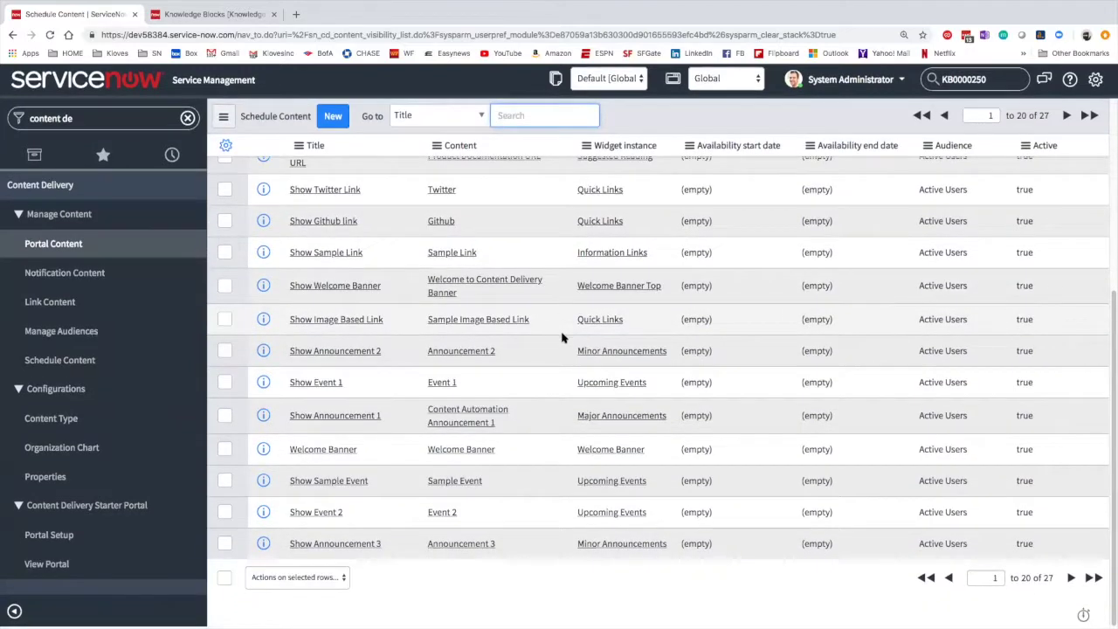
{"action": "scroll", "coordinate": [561, 336], "scroll_direction": "up", "scroll_amount": 6}
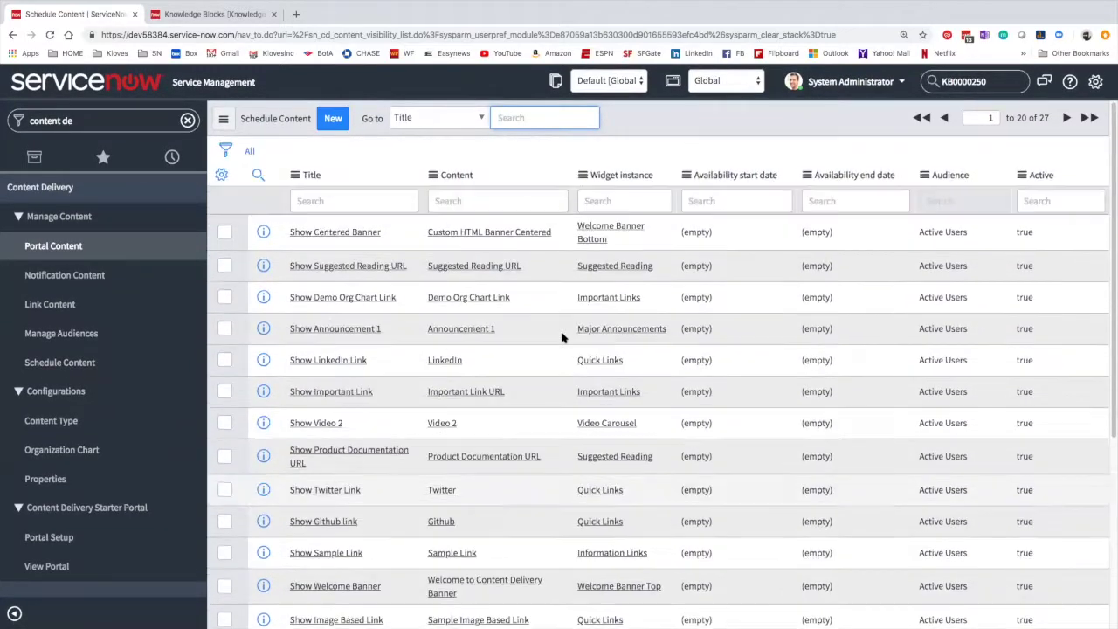
Open the Show Centered Banner schedule record and review its content, page, widget instance and availability dates.
{"action": "left_click", "coordinate": [357, 235]}
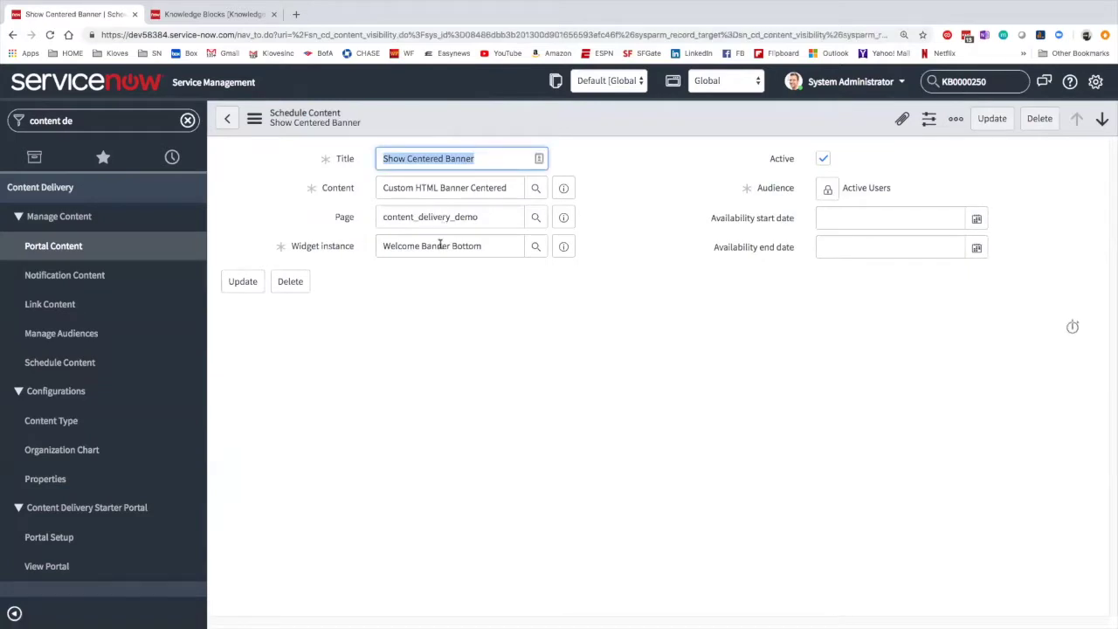
{"action": "left_click", "coordinate": [440, 245]}
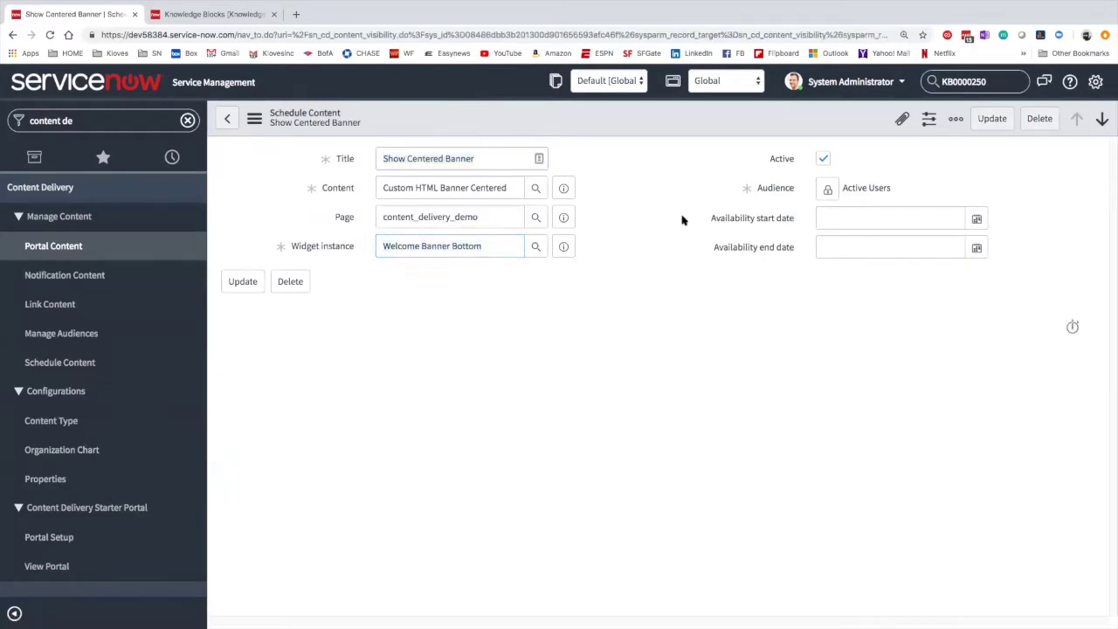
{"action": "left_click", "coordinate": [879, 218]}
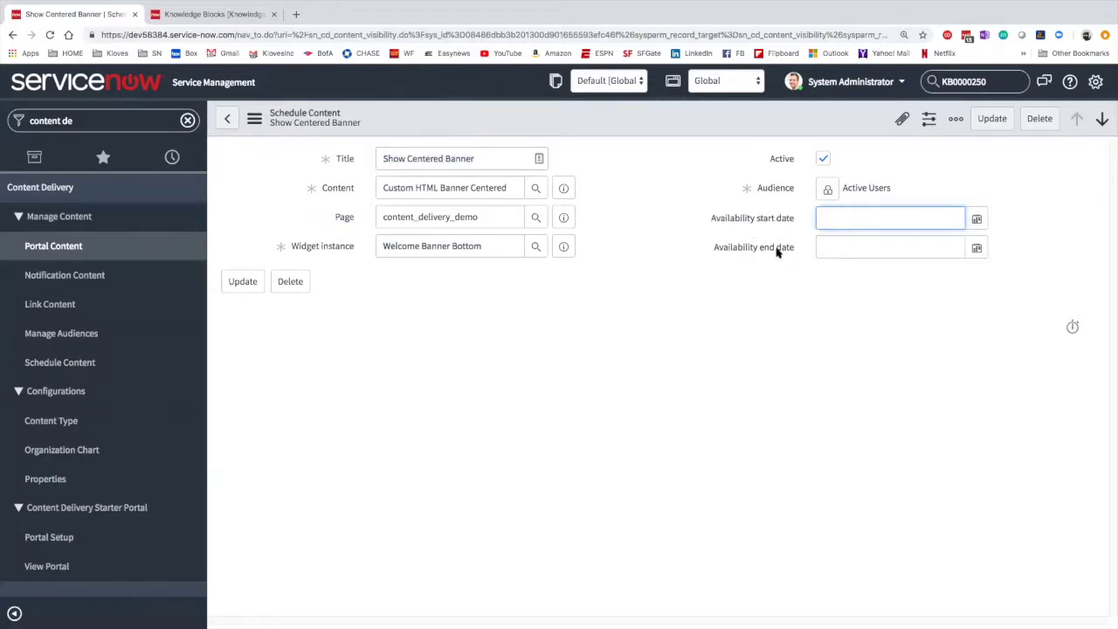
{"action": "left_click", "coordinate": [593, 319]}
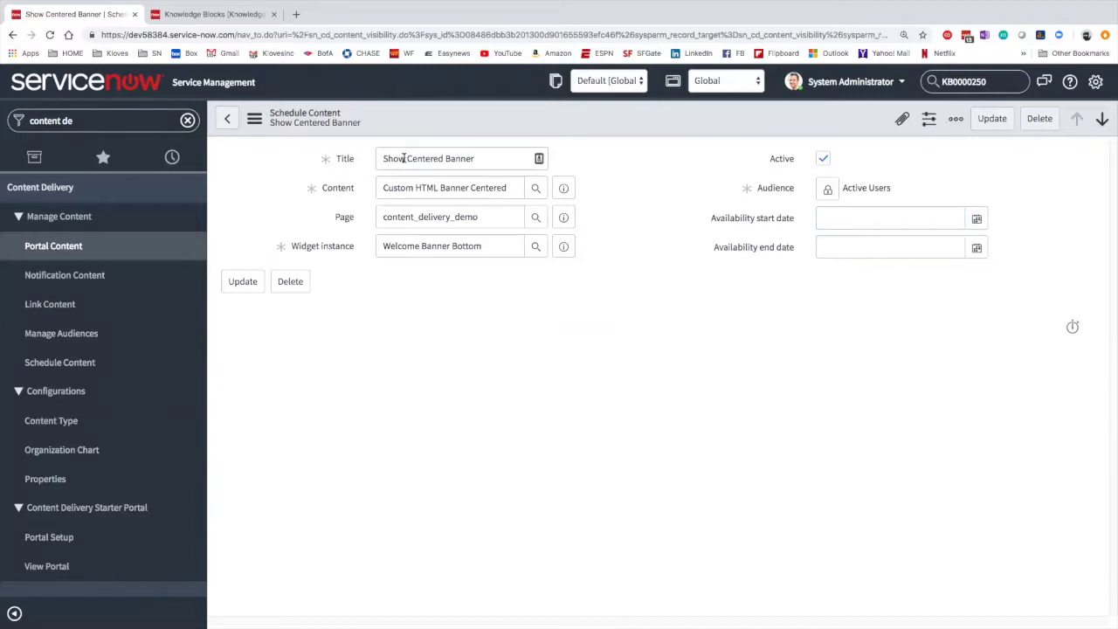
{"action": "left_click", "coordinate": [413, 186]}
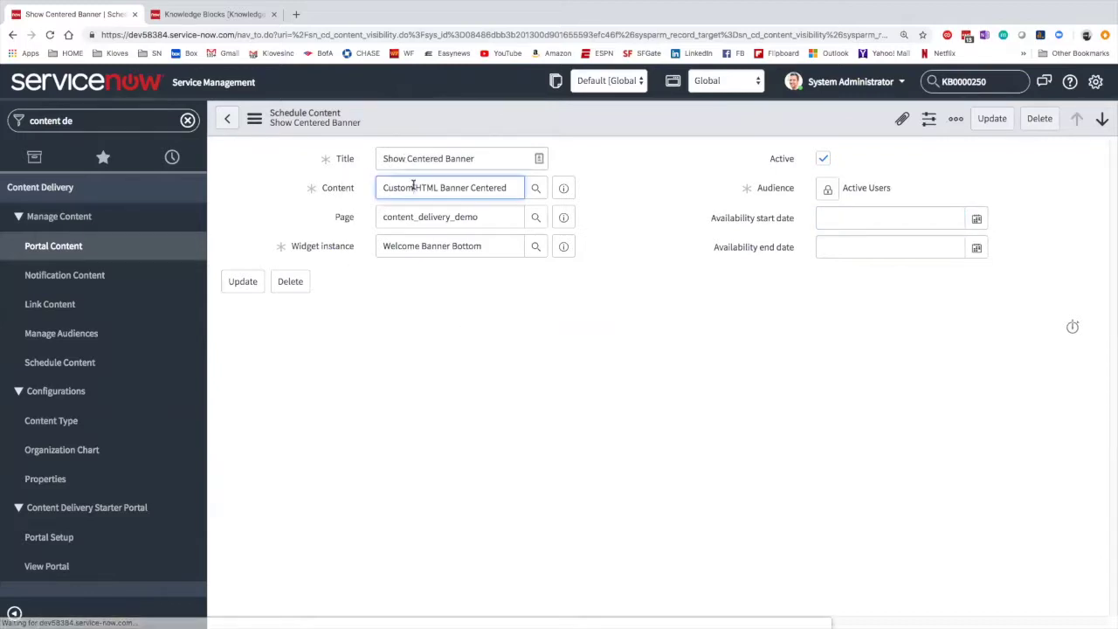
{"action": "double_click", "coordinate": [423, 216]}
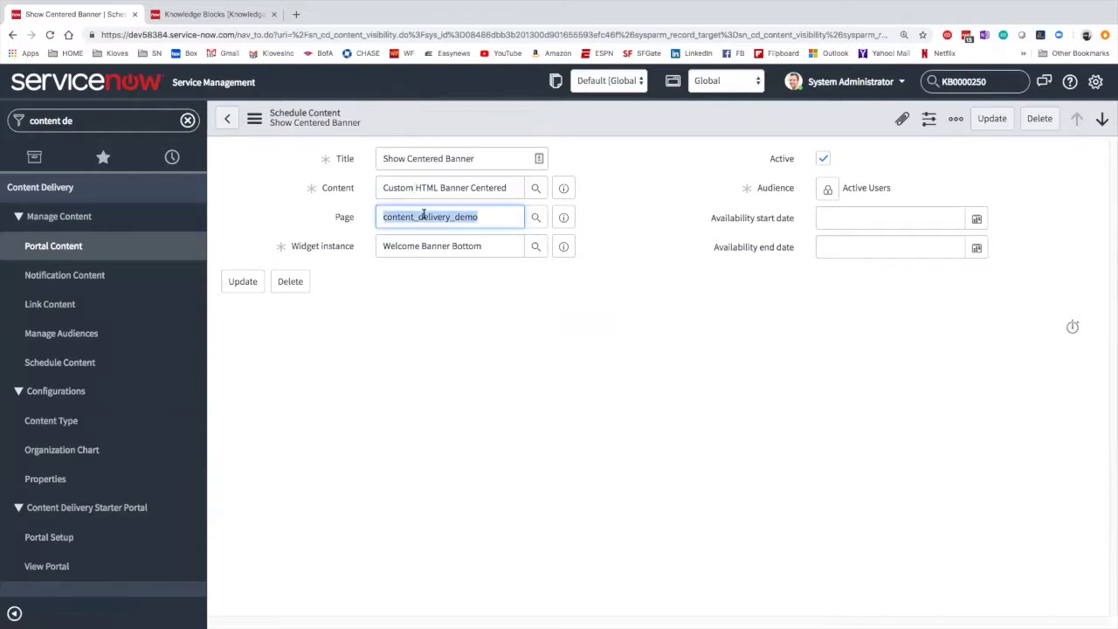
{"action": "triple_click", "coordinate": [420, 245]}
{"action": "left_click", "coordinate": [415, 281]}
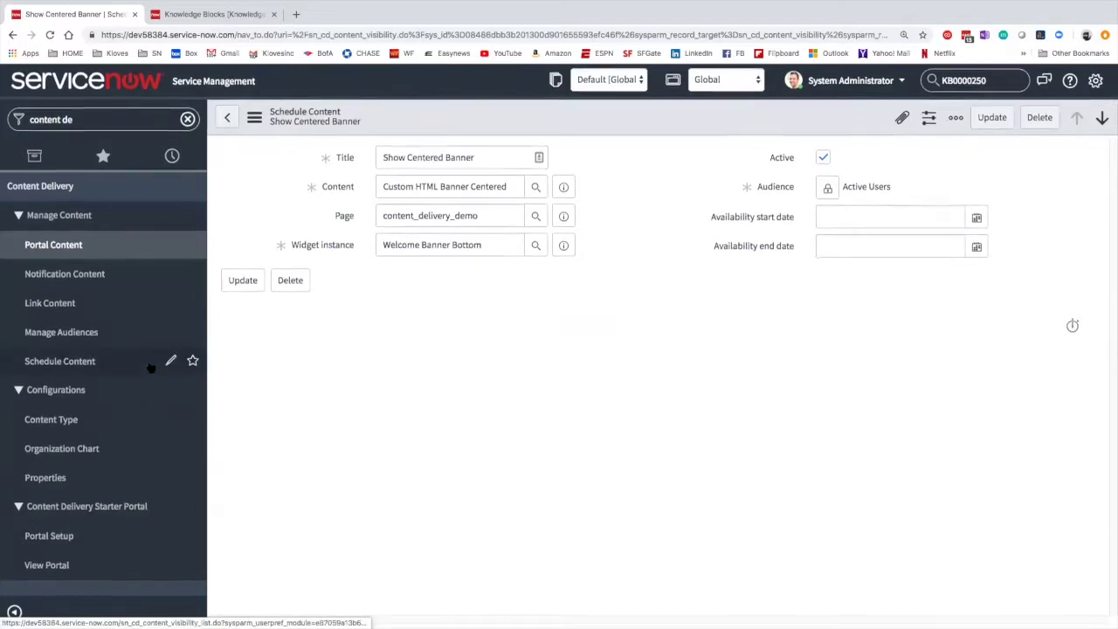
Open the Content Delivery content types, review the Banner type's category and associated widgets, and return to the list.
{"action": "left_click", "coordinate": [118, 420]}
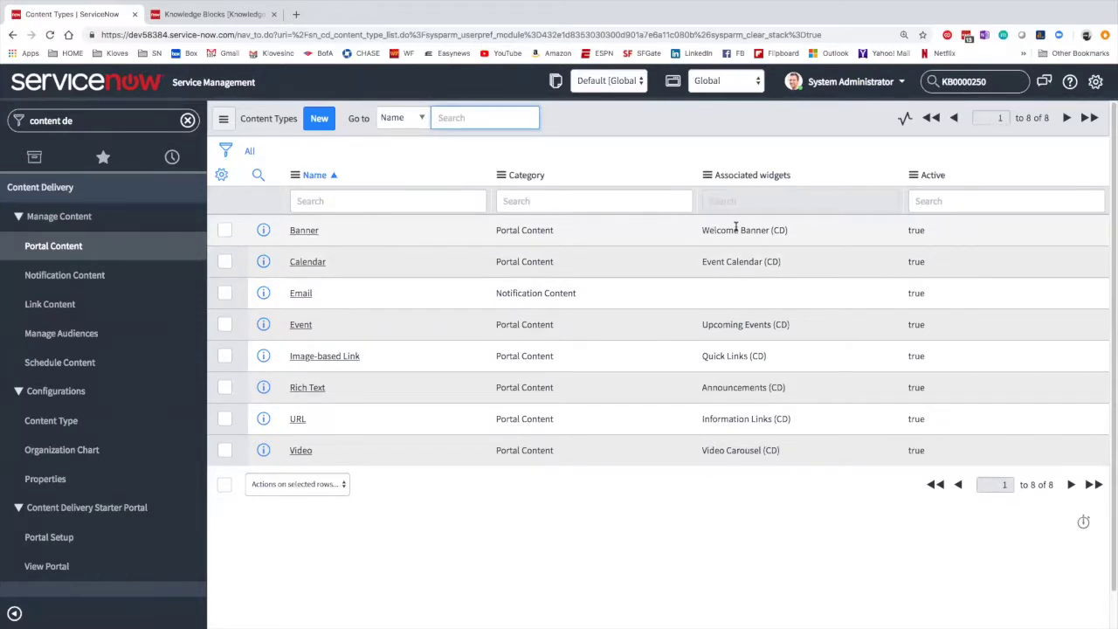
{"action": "left_click", "coordinate": [303, 231]}
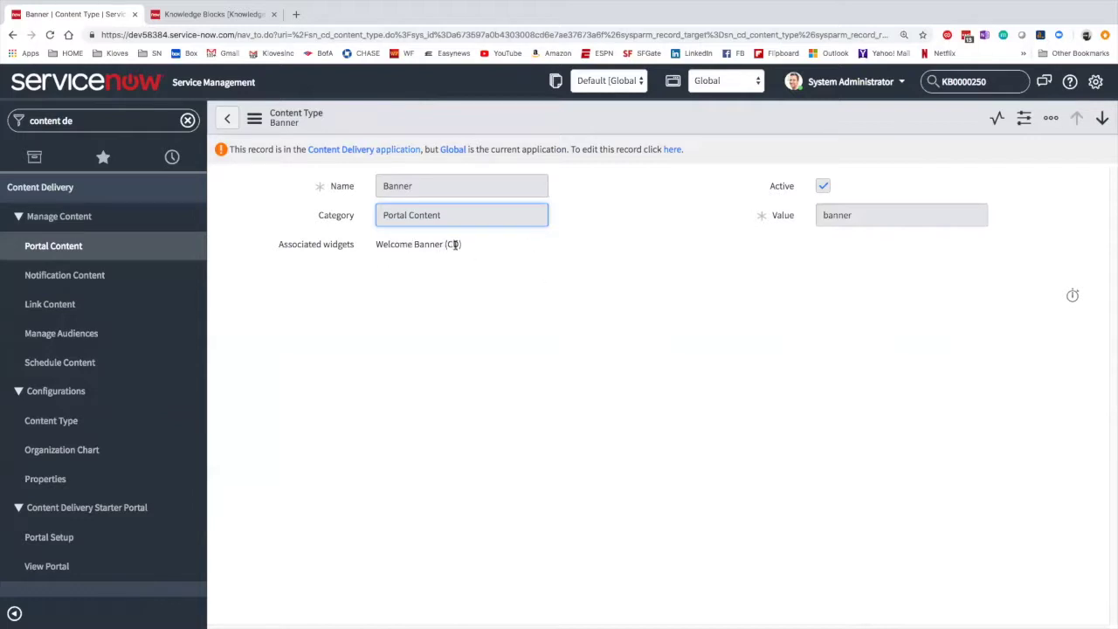
{"action": "left_click", "coordinate": [226, 119]}
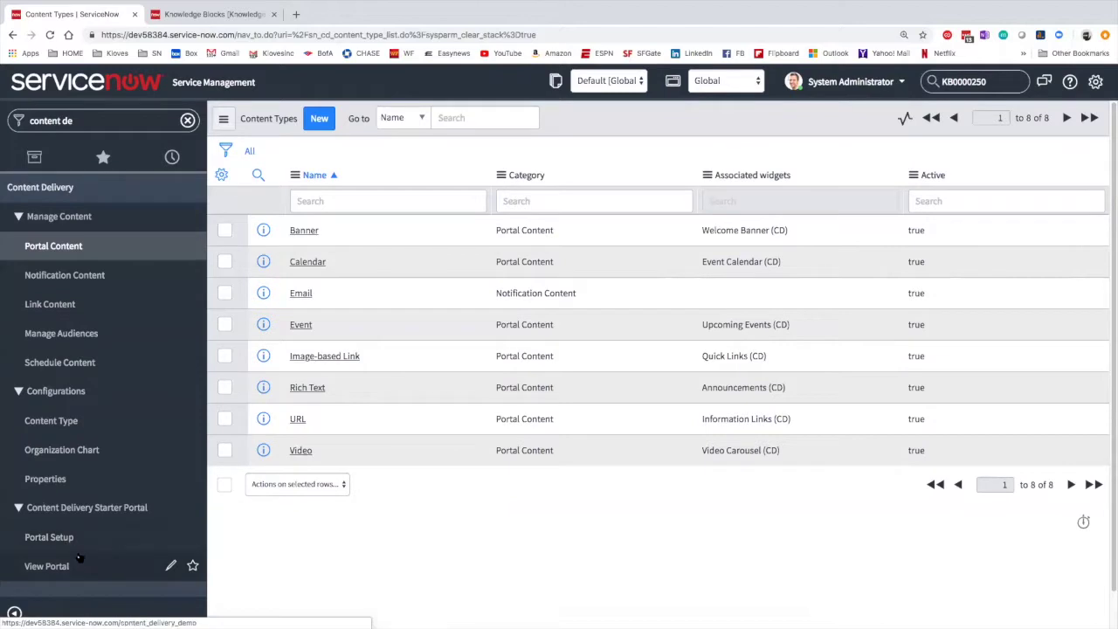
Open the Content Delivery starter portal, look through its whole page and check the content_delivery_demo address.
{"action": "left_click", "coordinate": [83, 566]}
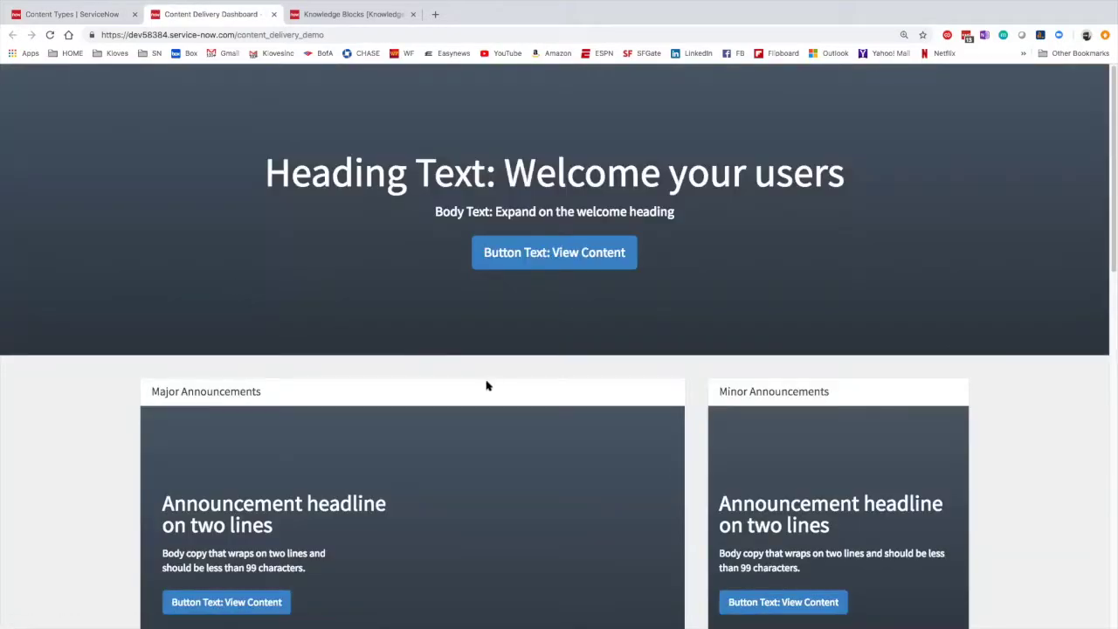
{"action": "scroll", "coordinate": [487, 385], "scroll_direction": "down", "scroll_amount": 5}
{"action": "scroll", "coordinate": [486, 385], "scroll_direction": "down", "scroll_amount": 8}
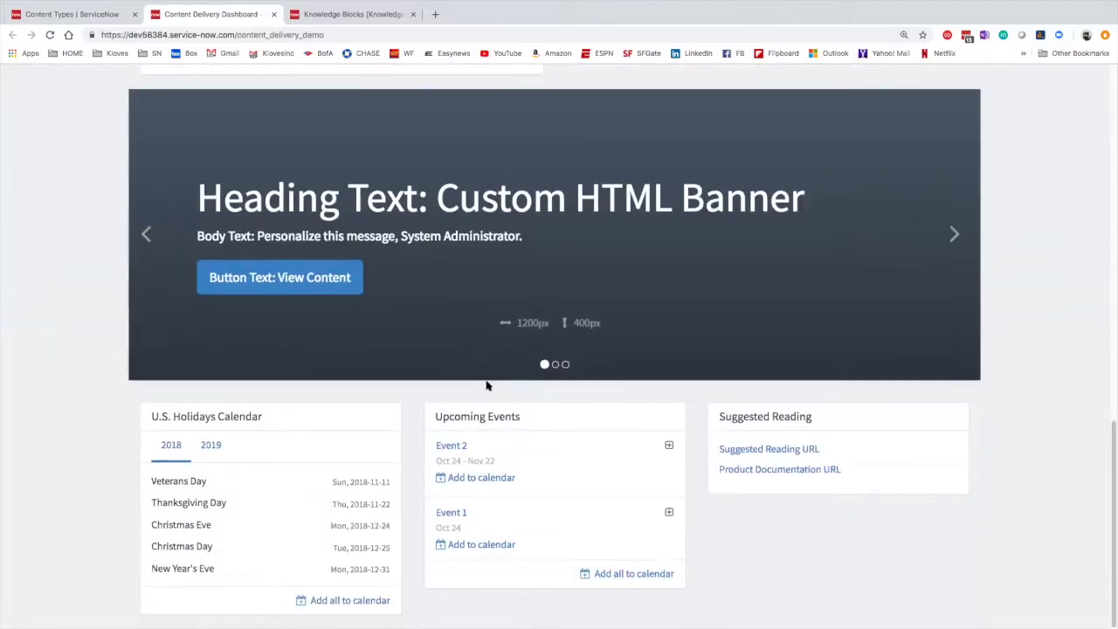
{"action": "scroll", "coordinate": [656, 449], "scroll_direction": "up", "scroll_amount": 10}
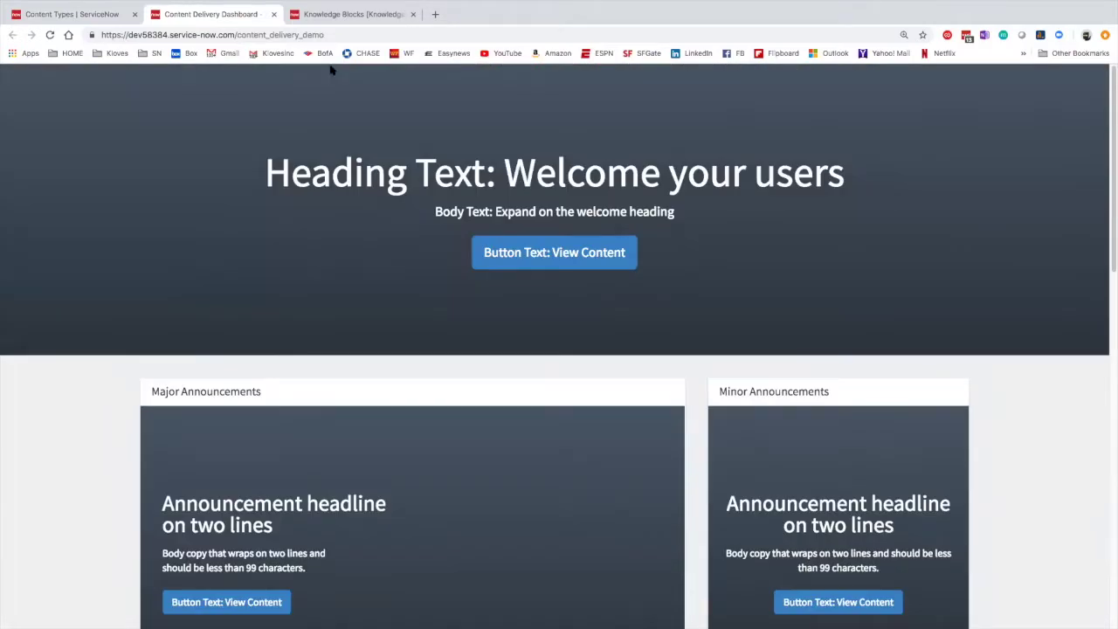
{"action": "left_click", "coordinate": [334, 34]}
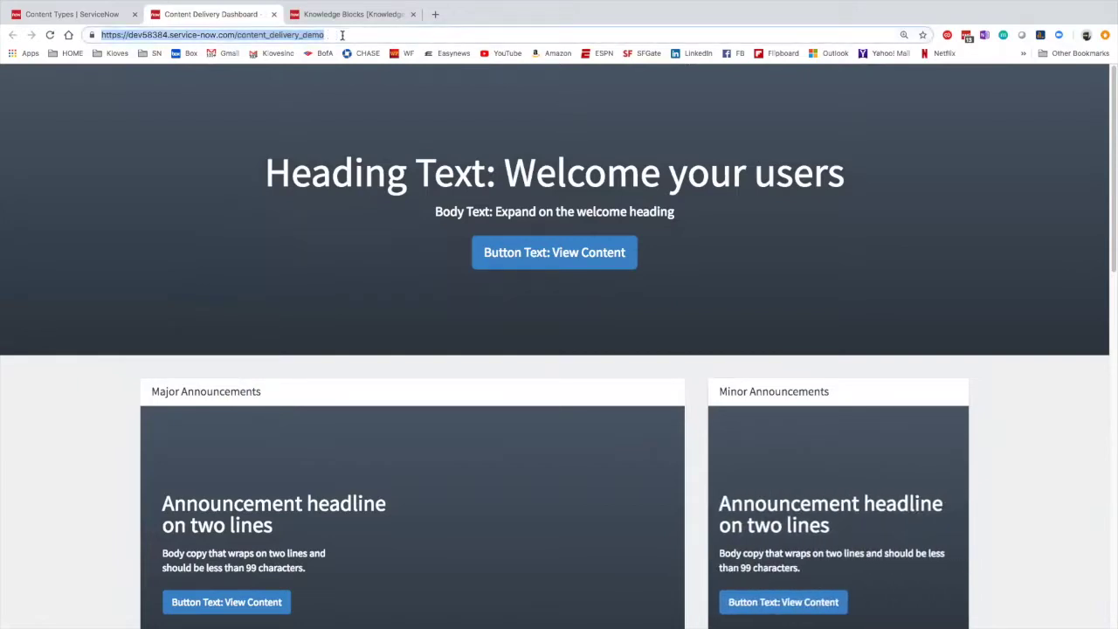
{"action": "left_click", "coordinate": [342, 35]}
{"action": "left_click_drag", "start_coordinate": [342, 34], "coordinate": [242, 35]}
{"action": "left_click", "coordinate": [214, 85]}
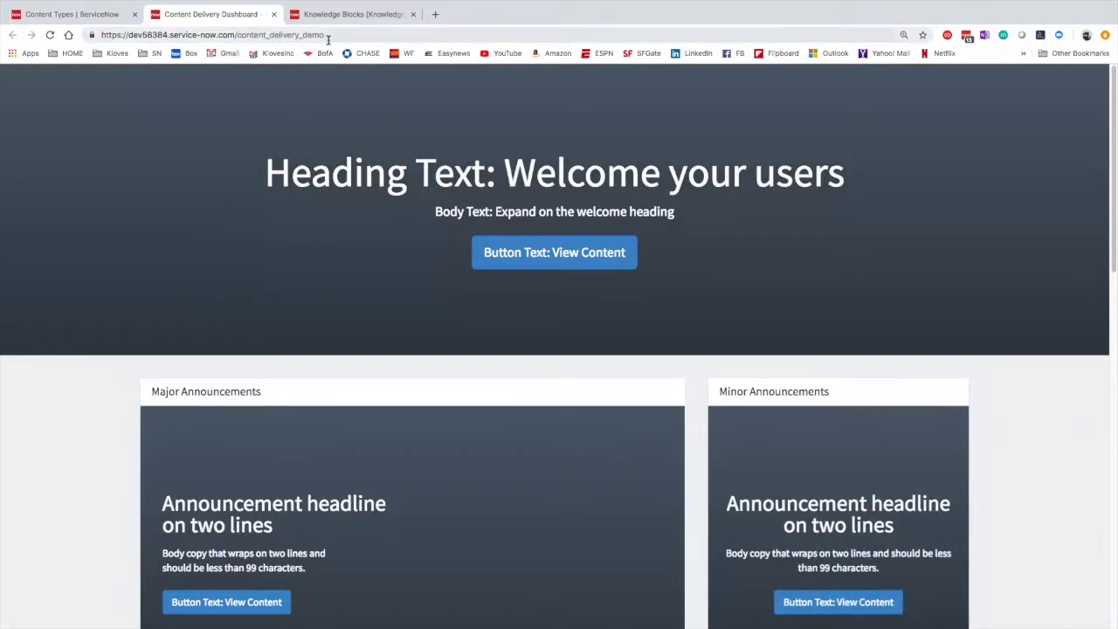
Compare the Content Types list with the banner and announcement widgets on the demo portal, ending on the Content Types list.
{"action": "left_click", "coordinate": [83, 15]}
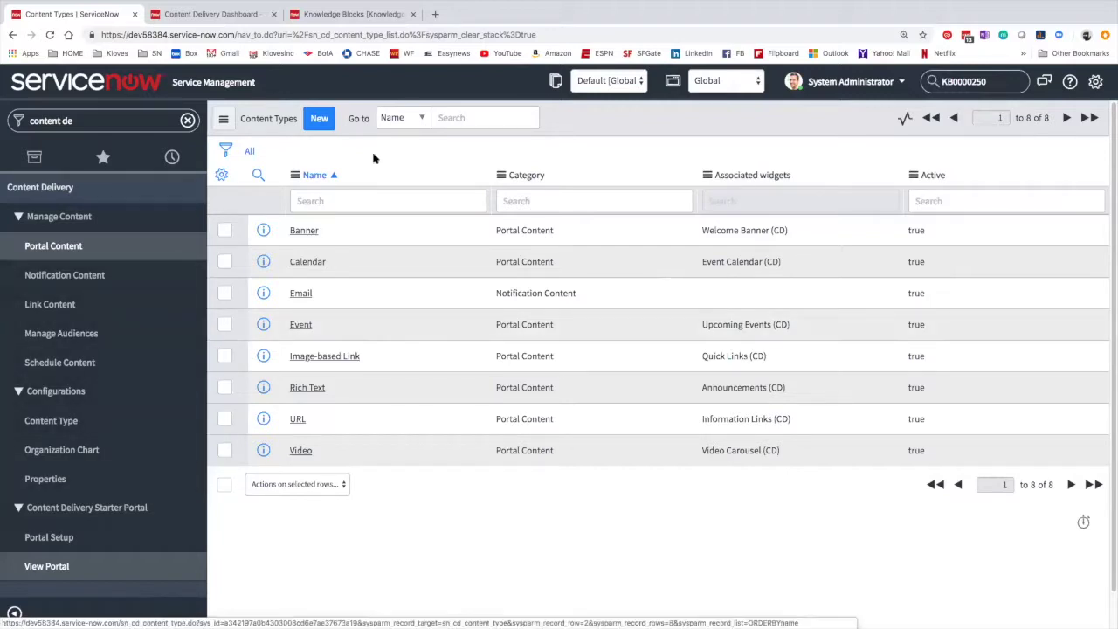
{"action": "left_click", "coordinate": [247, 17]}
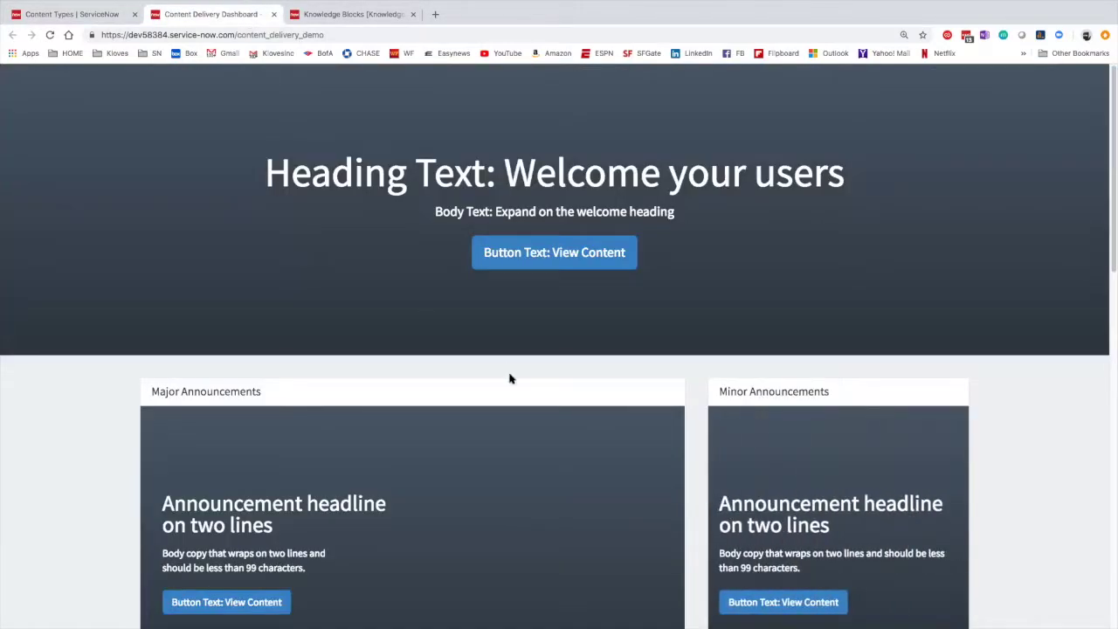
{"action": "scroll", "coordinate": [511, 378], "scroll_direction": "down", "scroll_amount": 3}
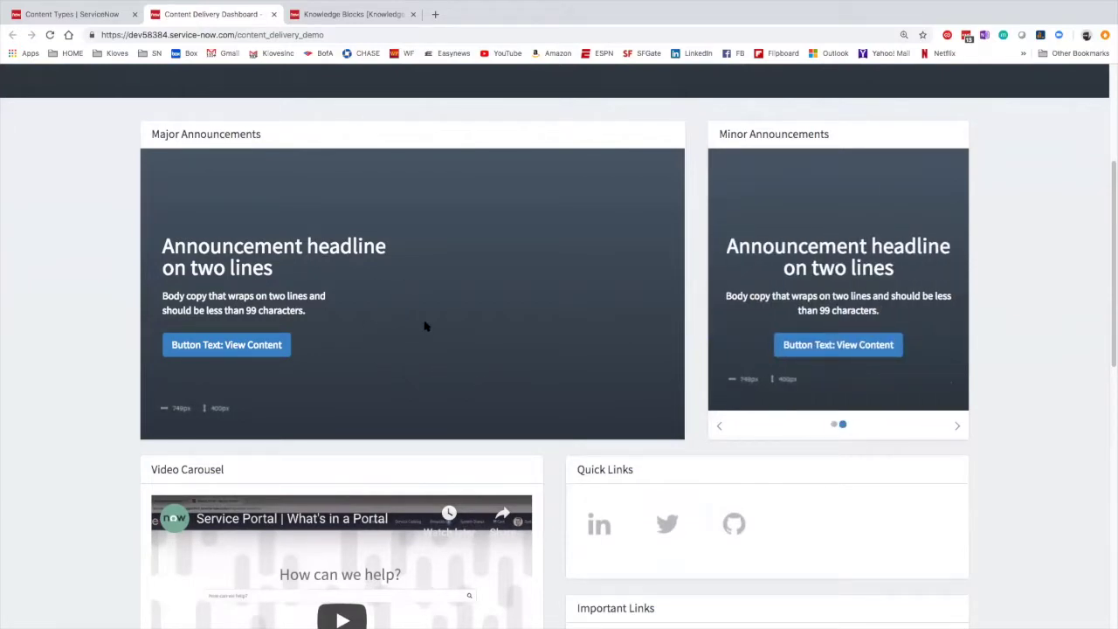
{"action": "scroll", "coordinate": [484, 294], "scroll_direction": "up", "scroll_amount": 3}
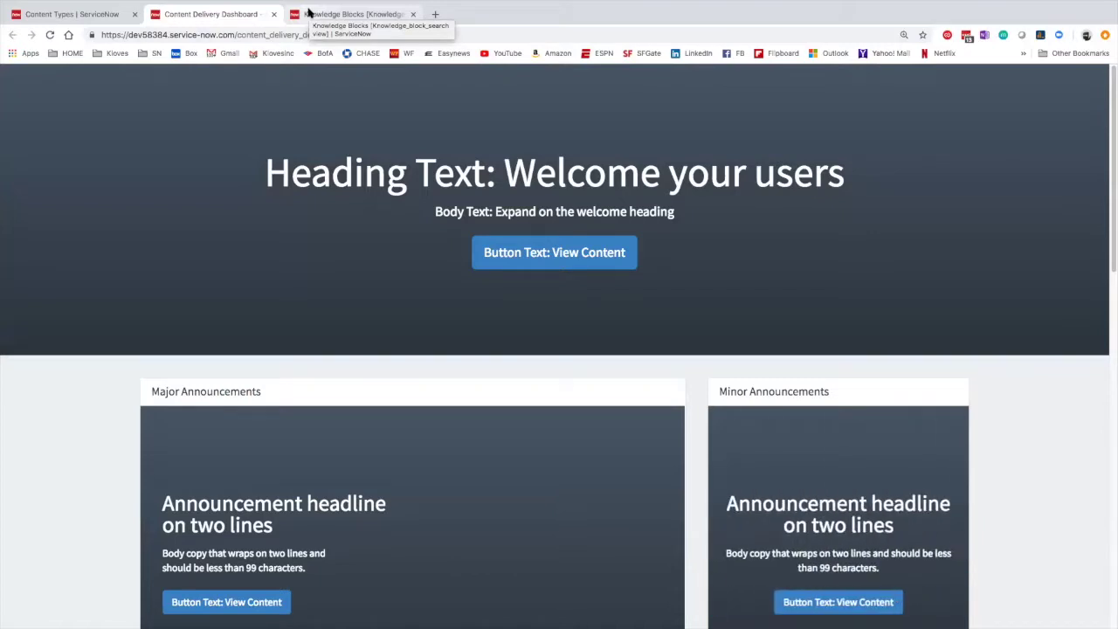
{"action": "left_click", "coordinate": [82, 14]}
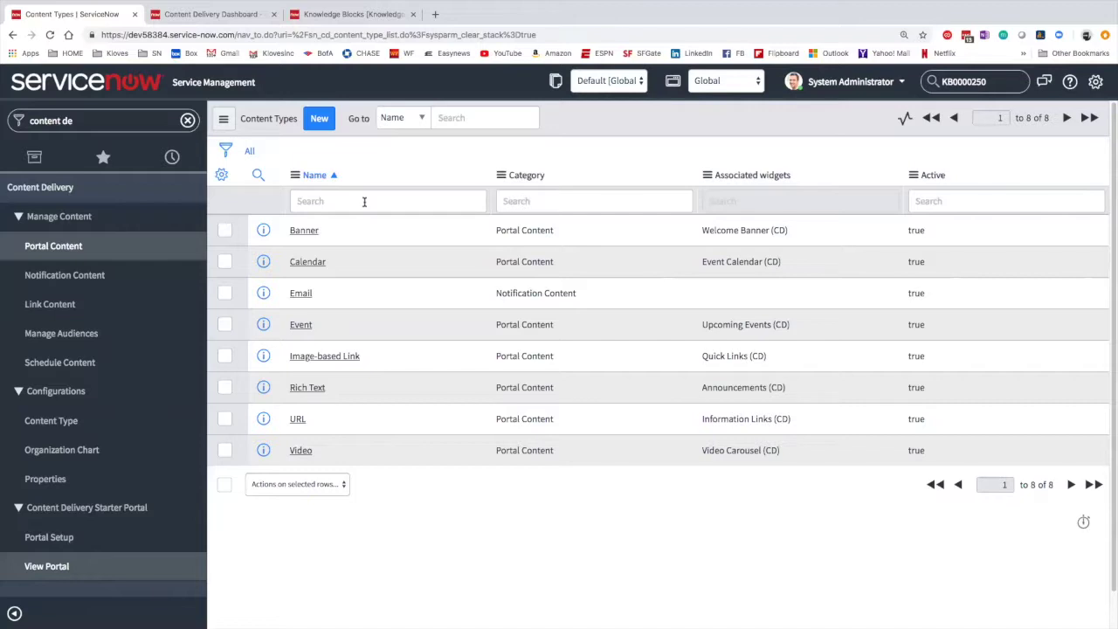
{"action": "left_click", "coordinate": [364, 202]}
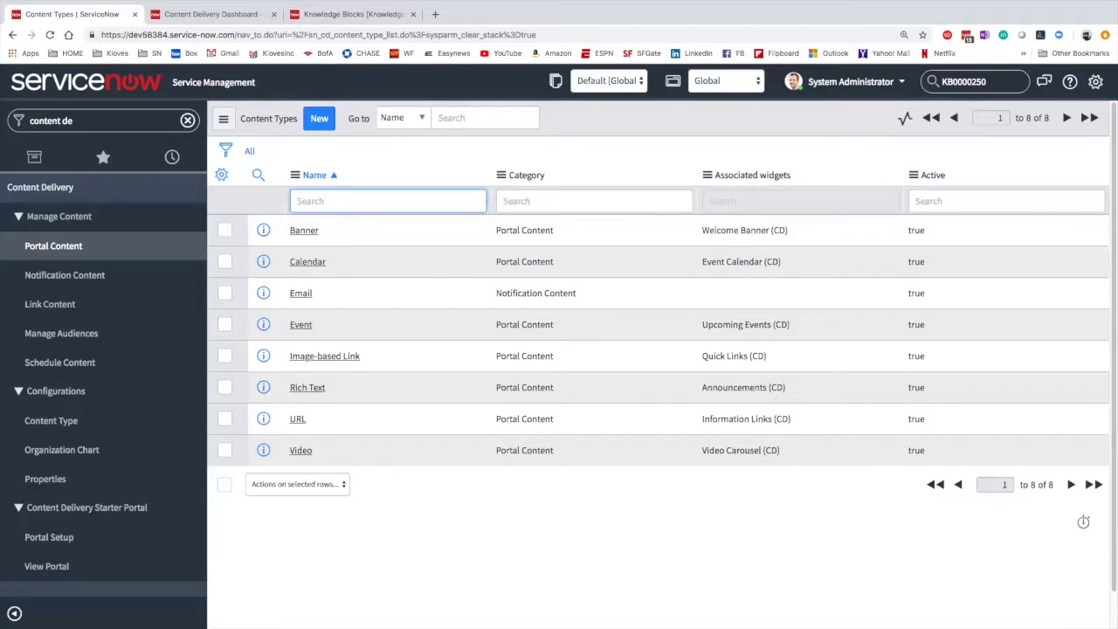
{"action": "left_click", "coordinate": [249, 564]}
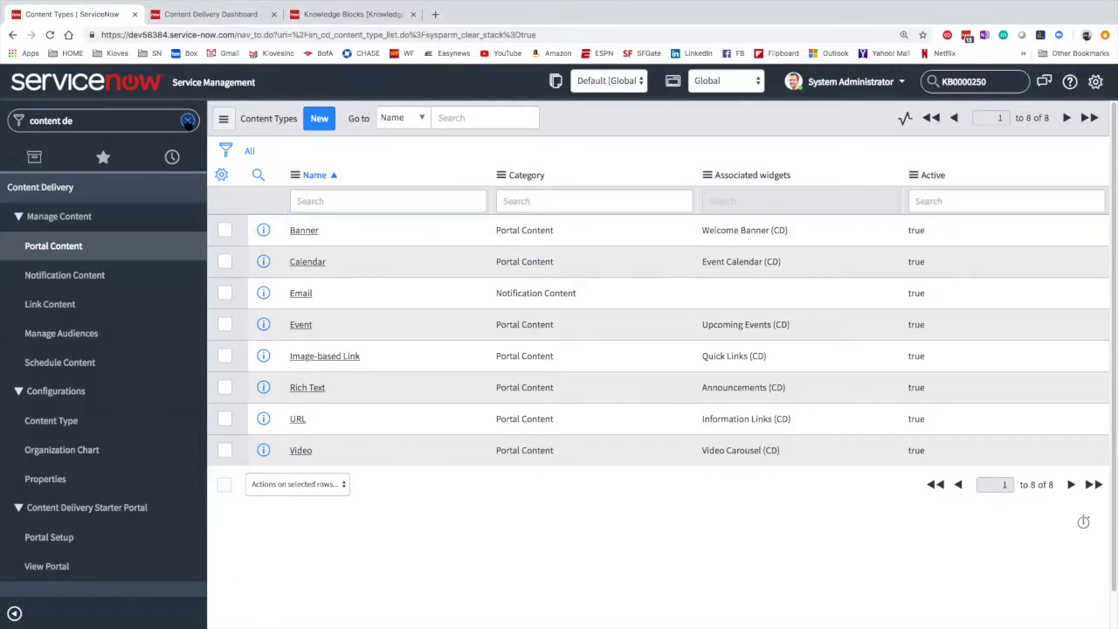
Filter the navigator for "plugin" and open the System Plugins list.
{"action": "left_click", "coordinate": [188, 121]}
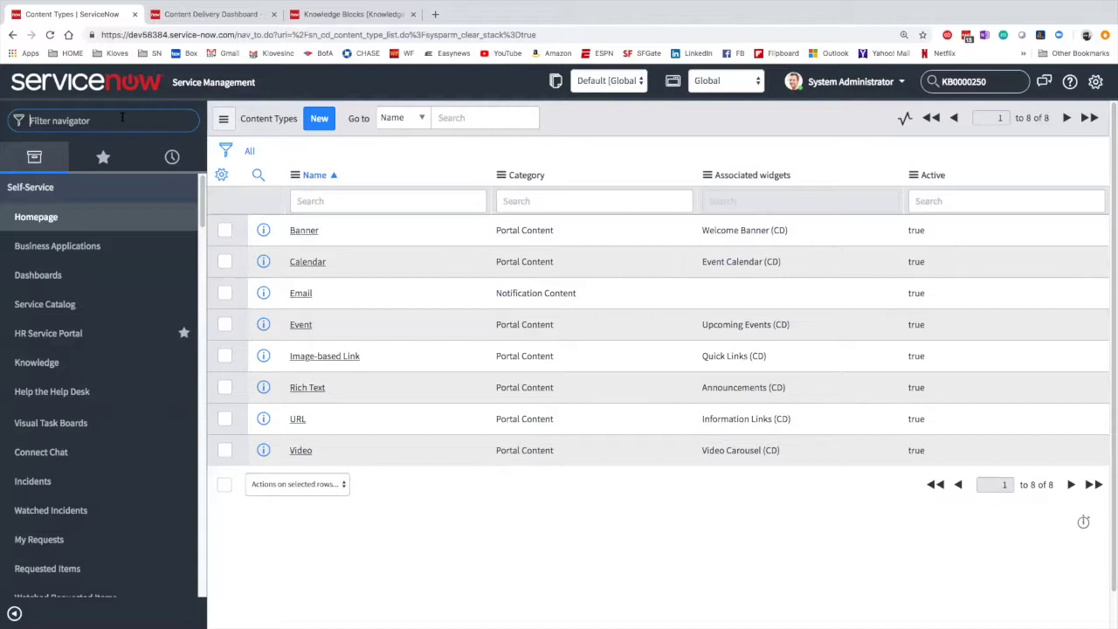
{"action": "type", "text": "plgin"}
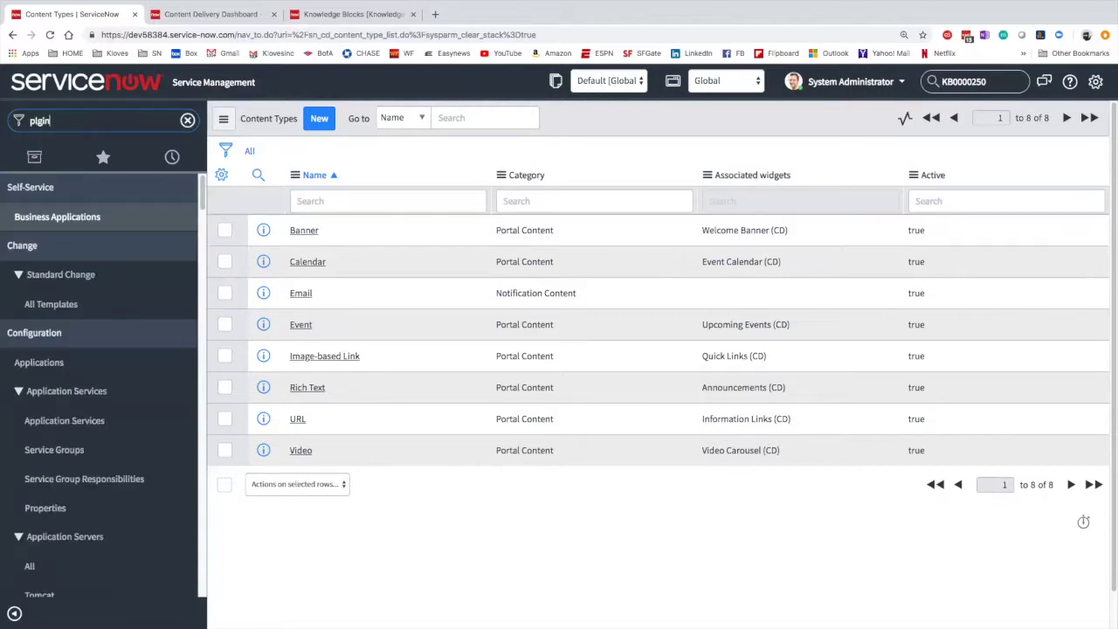
{"action": "type", "text": "ug"}
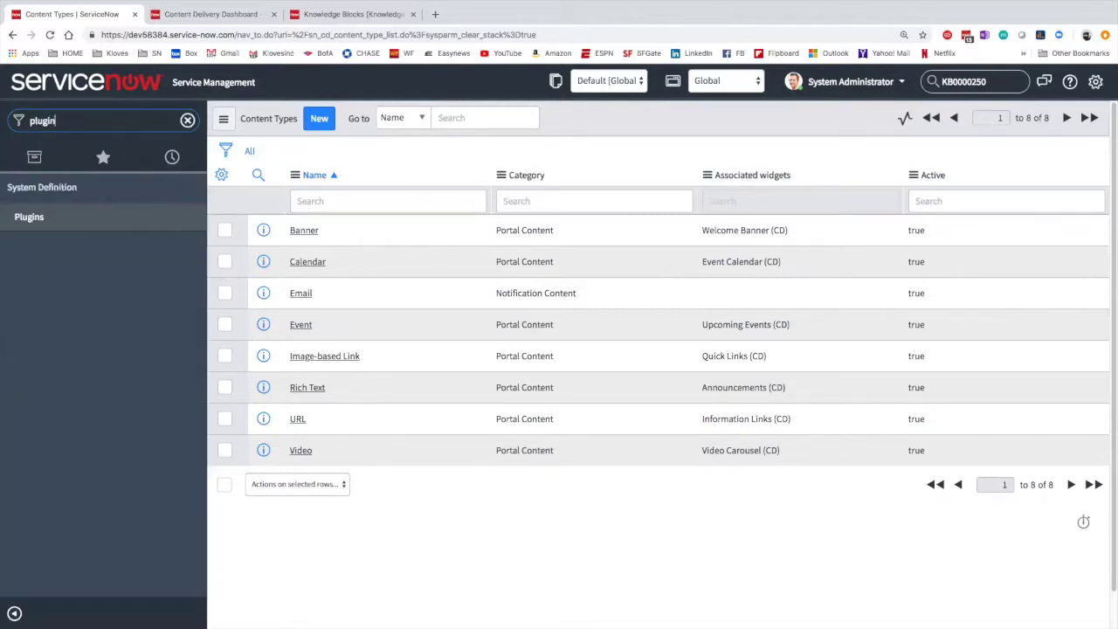
{"action": "left_click", "coordinate": [44, 216]}
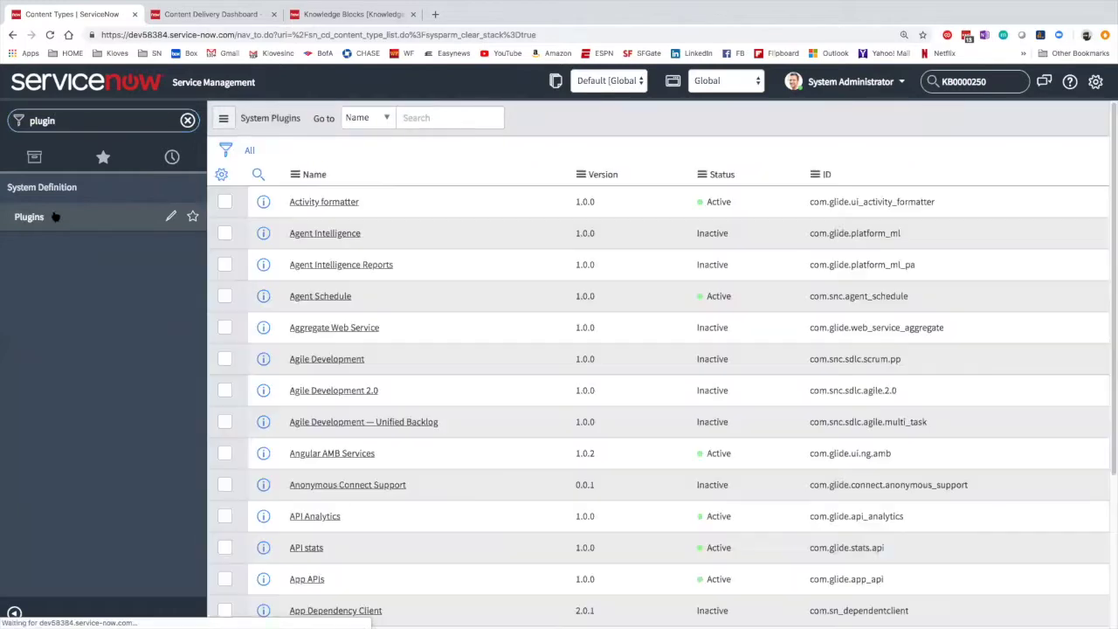
Search the plugin names for "employee document management" and open the matching record to review its ID, name and status.
{"action": "left_click", "coordinate": [373, 193]}
{"action": "type", "text": "en"}
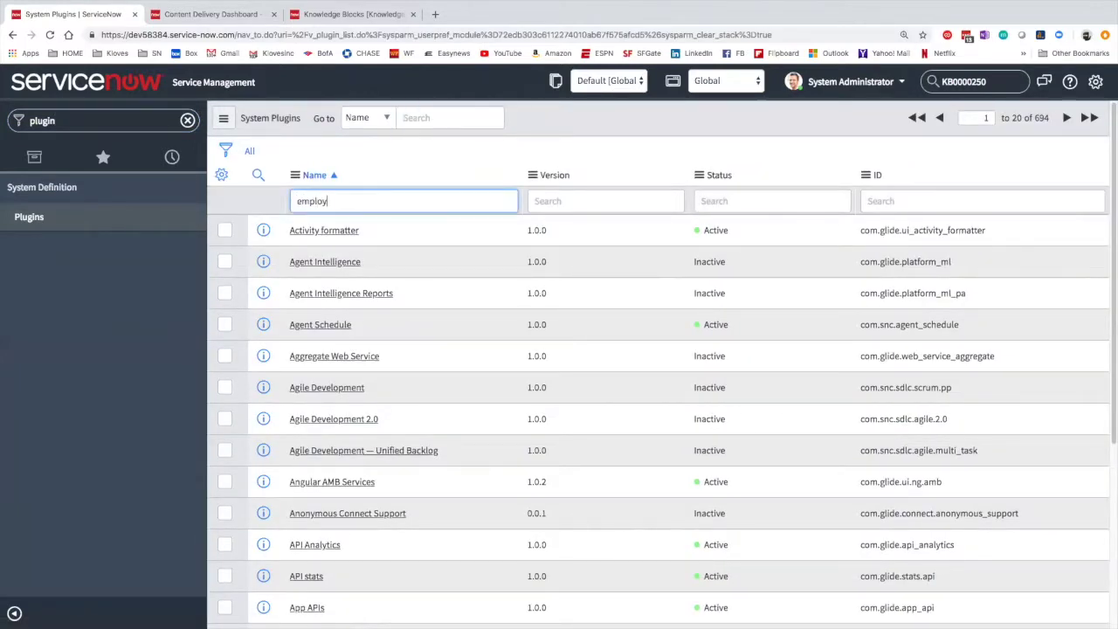
{"action": "type", "text": "ployee document management"}
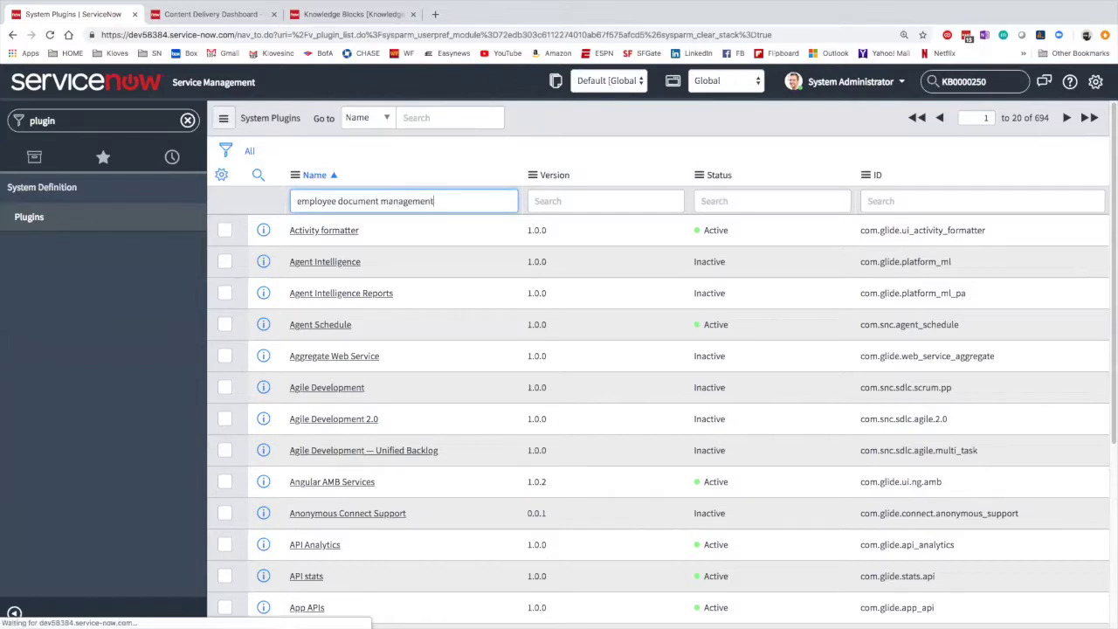
{"action": "key", "text": "Return"}
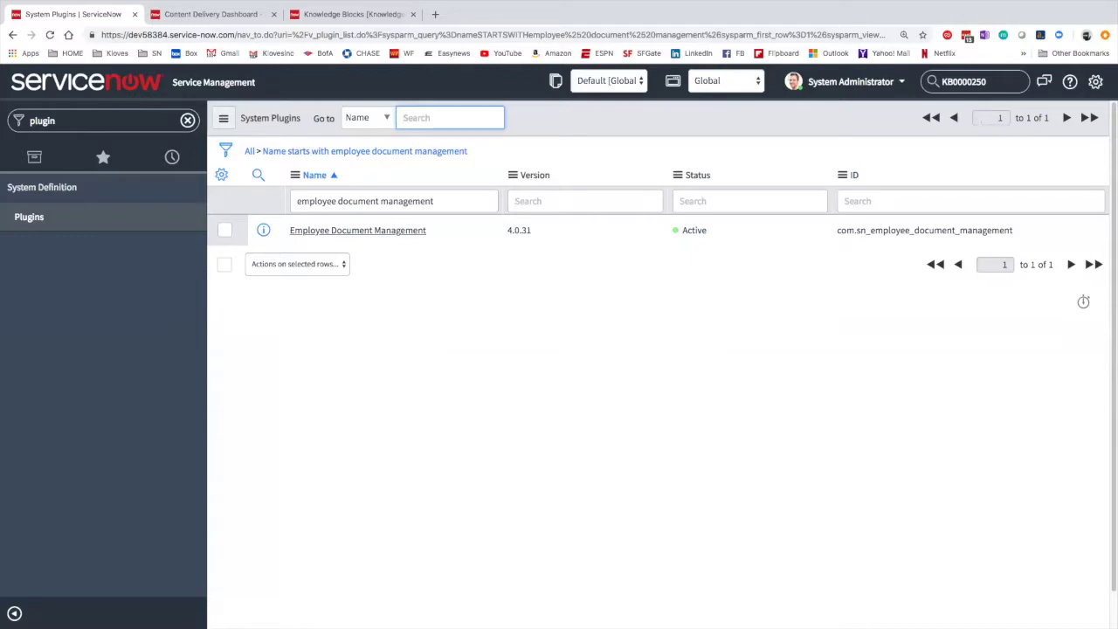
{"action": "left_click", "coordinate": [420, 232]}
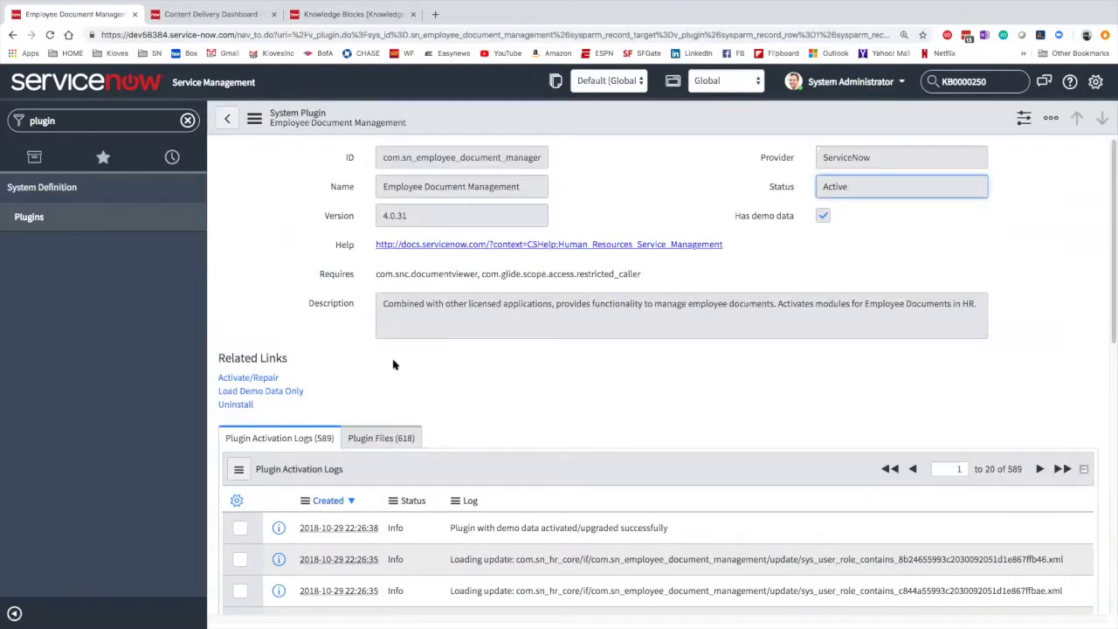
{"action": "double_click", "coordinate": [429, 159]}
{"action": "left_click", "coordinate": [312, 184]}
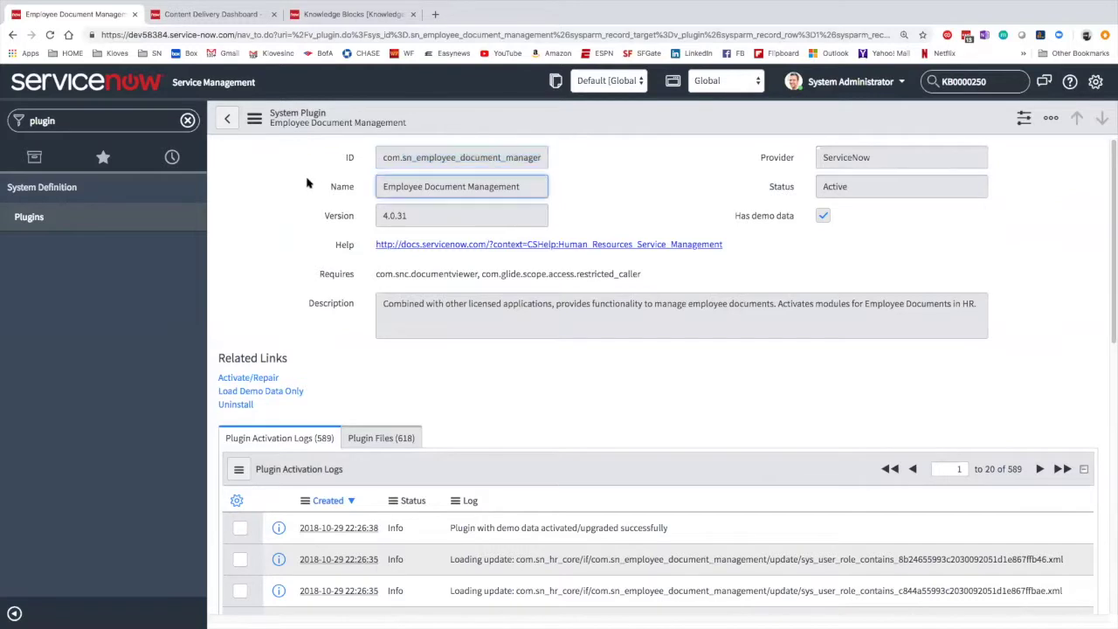
Clear the navigator filter and switch the current application scope to Employee Document Management.
{"action": "left_click", "coordinate": [188, 120]}
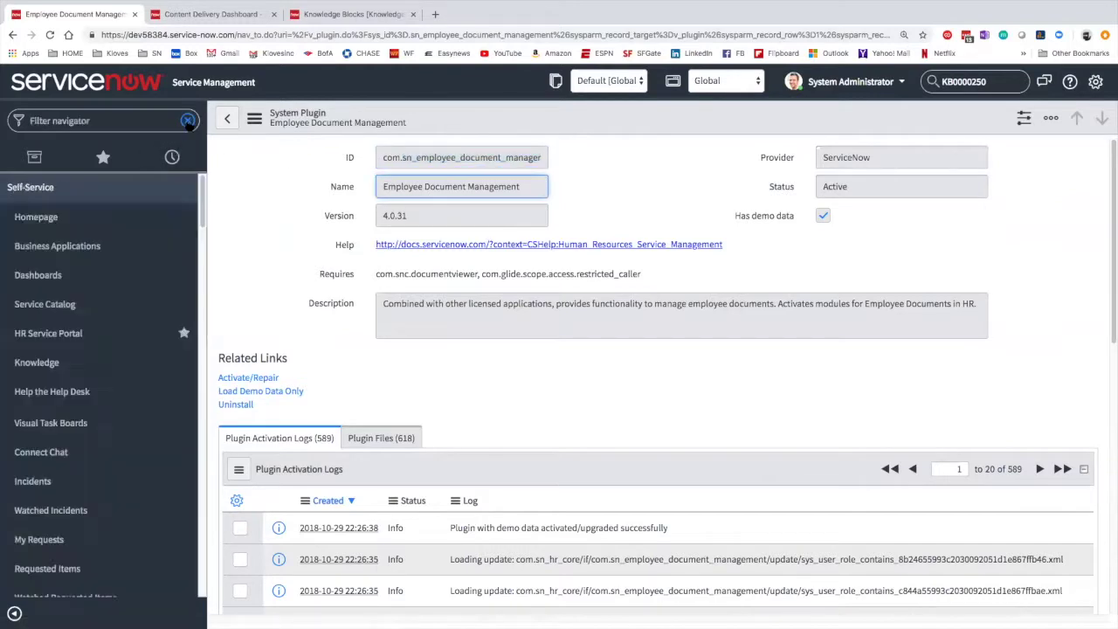
{"action": "type", "text": "e"}
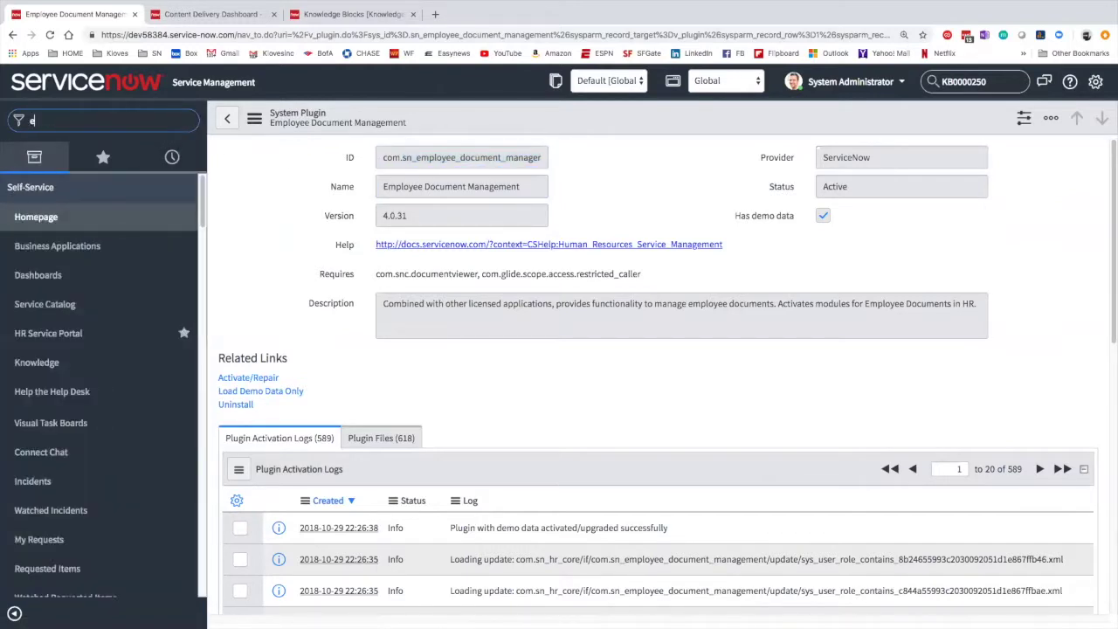
{"action": "key", "text": "BackSpace"}
{"action": "key", "text": "BackSpace"}
{"action": "left_click", "coordinate": [717, 80]}
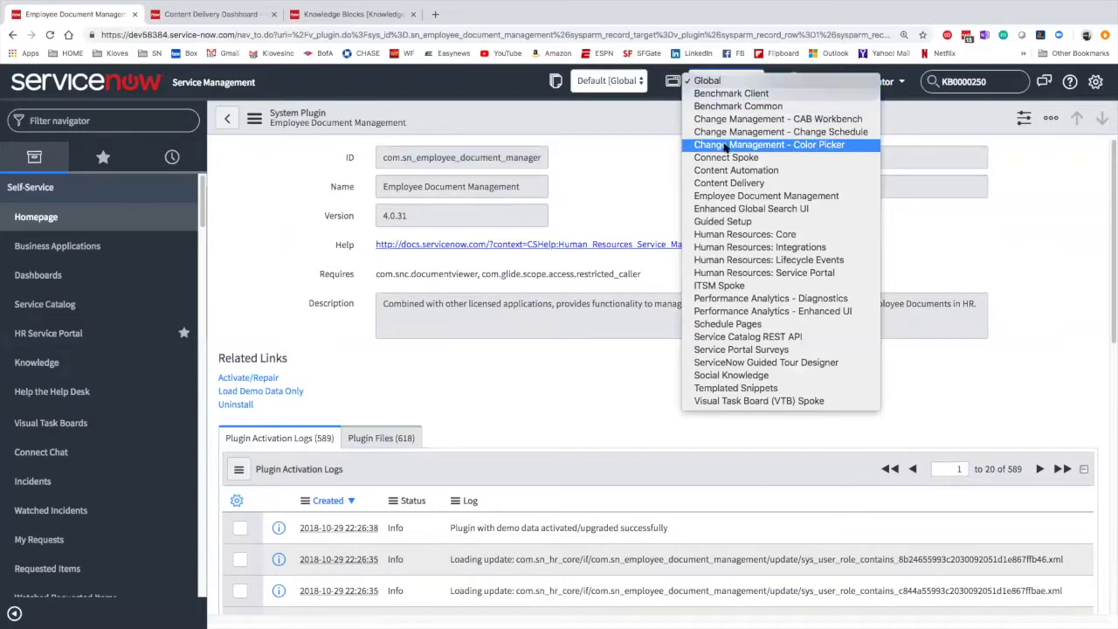
{"action": "left_click", "coordinate": [729, 196]}
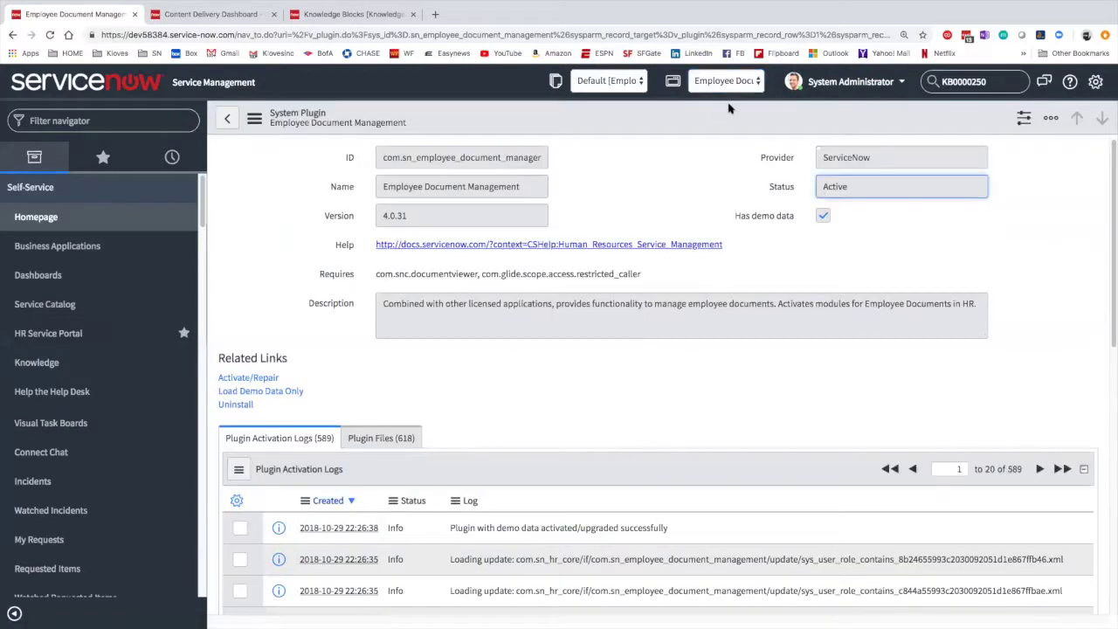
Filter the navigator for "emplo" and collapse the HR Case Management and HR Profile sections to review the HR Administration modules.
{"action": "left_click", "coordinate": [109, 123]}
{"action": "type", "text": "emplo"}
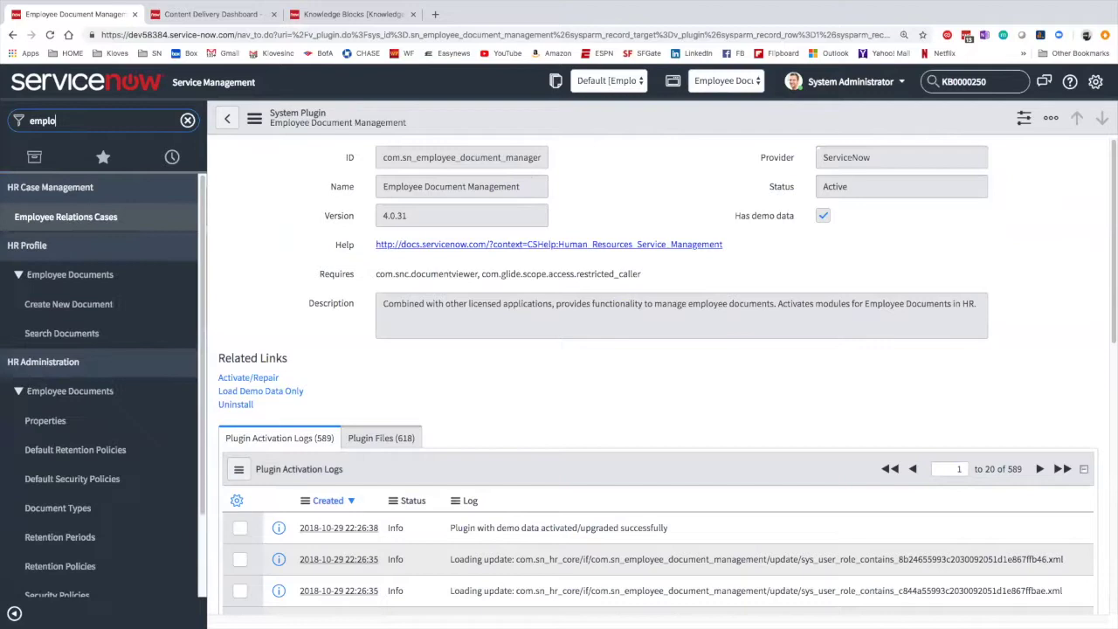
{"action": "left_click", "coordinate": [94, 183]}
{"action": "left_click", "coordinate": [88, 217]}
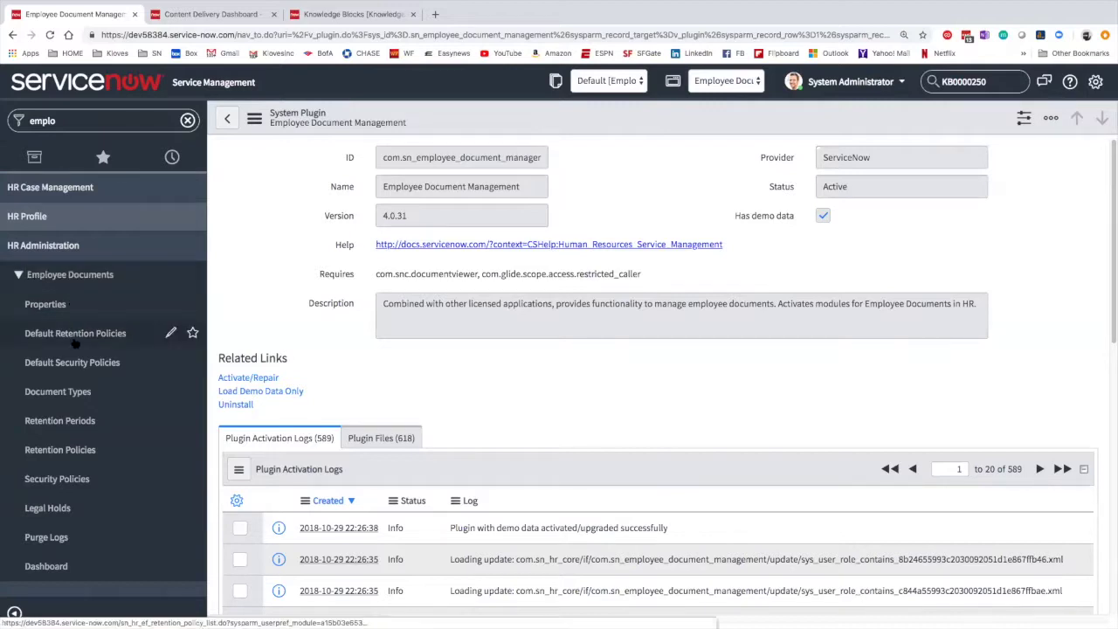
Filter the navigator for "document" and open the Search Documents list under HR Profile.
{"action": "double_click", "coordinate": [64, 123]}
{"action": "key", "text": "BackSpace"}
{"action": "type", "text": "dic"}
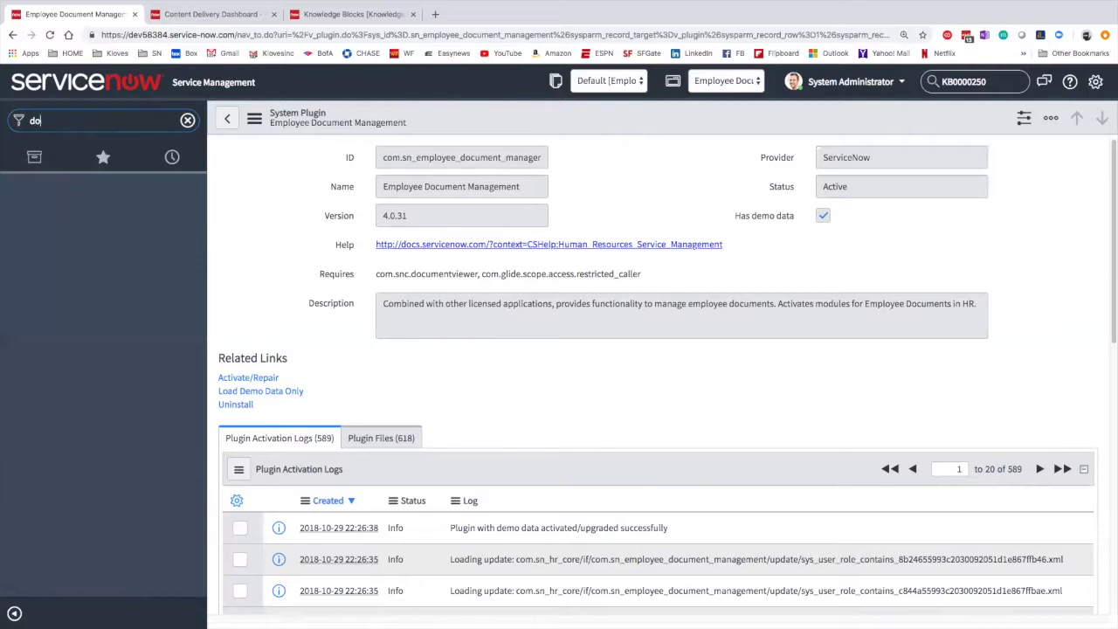
{"action": "type", "text": "cument"}
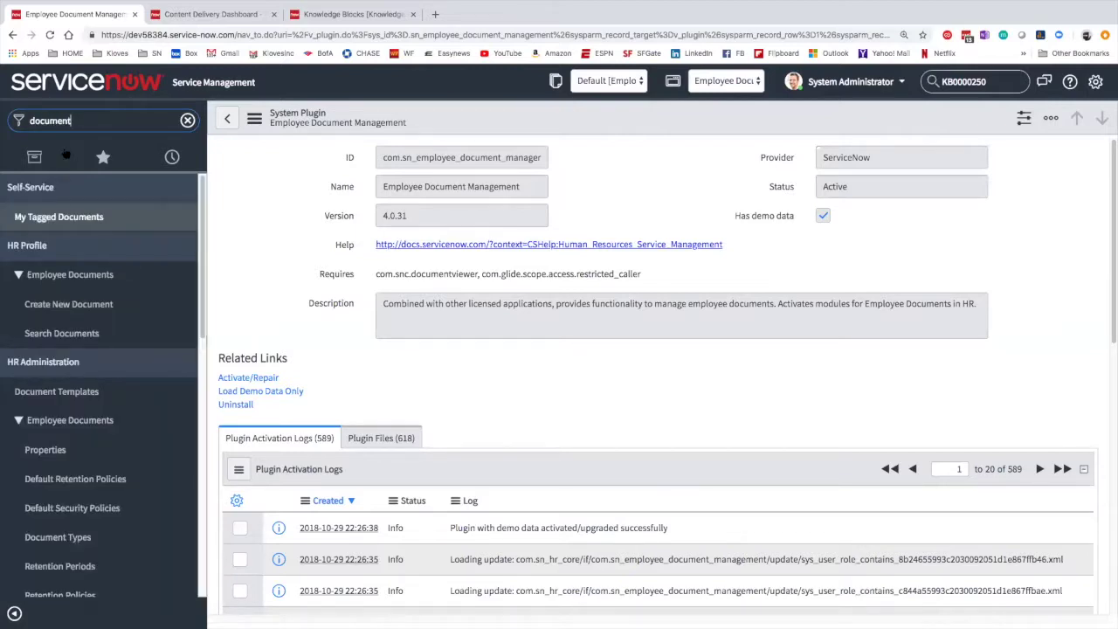
{"action": "left_click", "coordinate": [74, 335]}
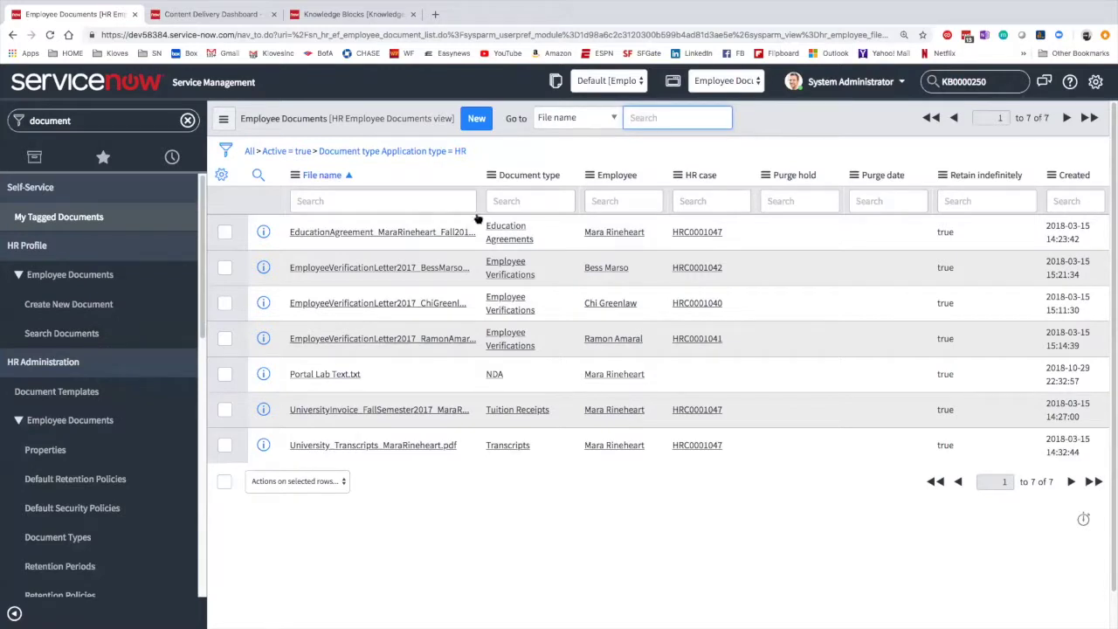
Open the Create New Document form, examine its description, employee and document type fields, and return to the Employee Documents list without submitting.
{"action": "left_click", "coordinate": [86, 309]}
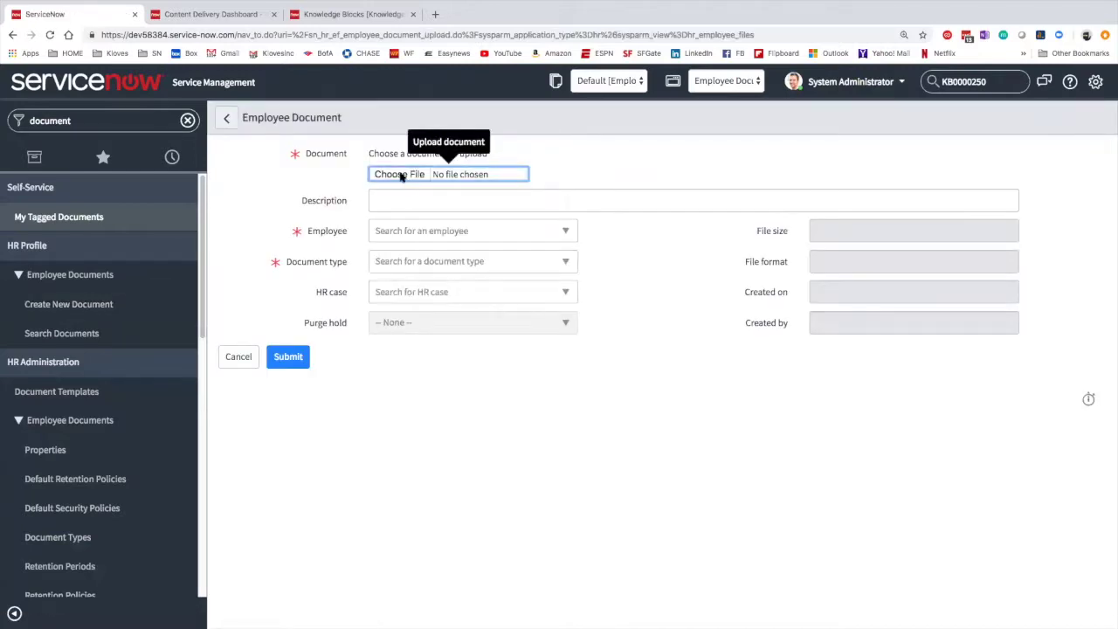
{"action": "left_click", "coordinate": [401, 200]}
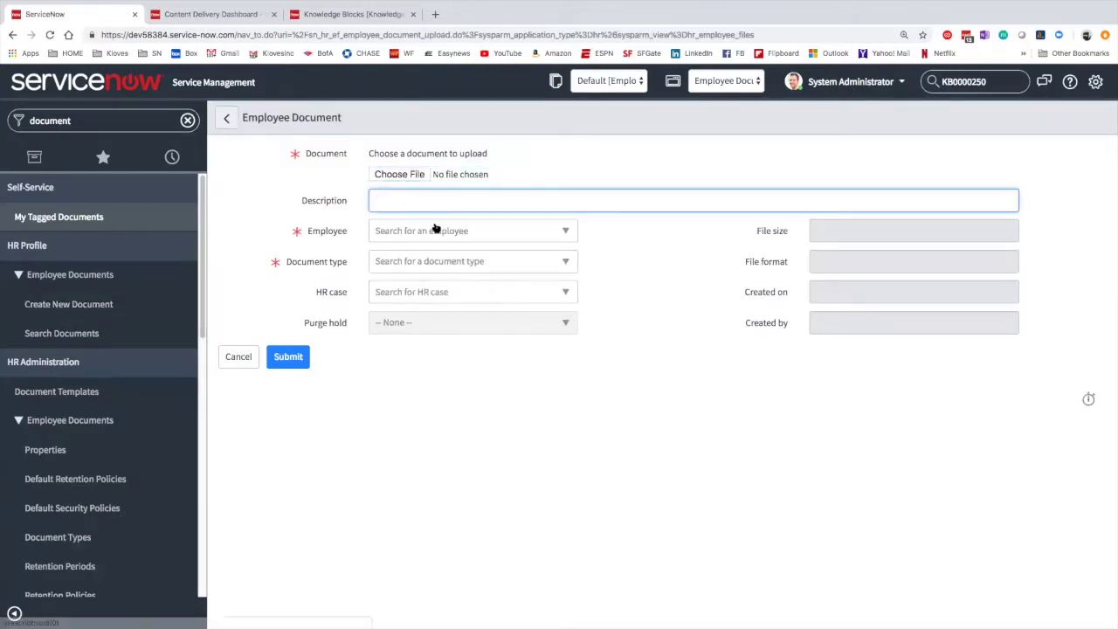
{"action": "left_click", "coordinate": [435, 228]}
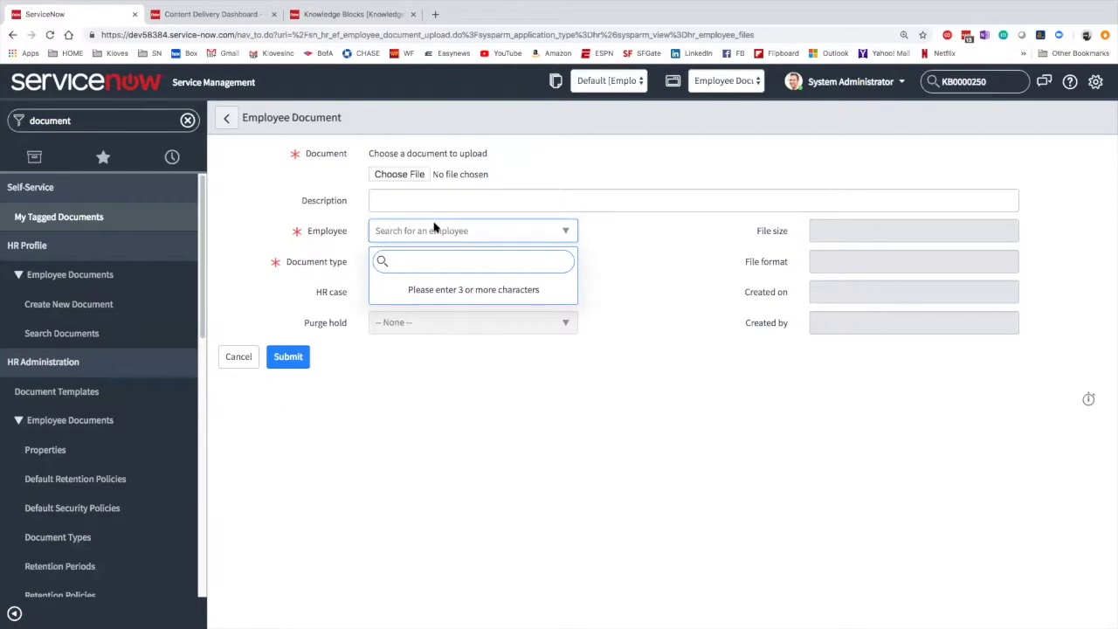
{"action": "left_click", "coordinate": [434, 228]}
{"action": "left_click", "coordinate": [406, 264]}
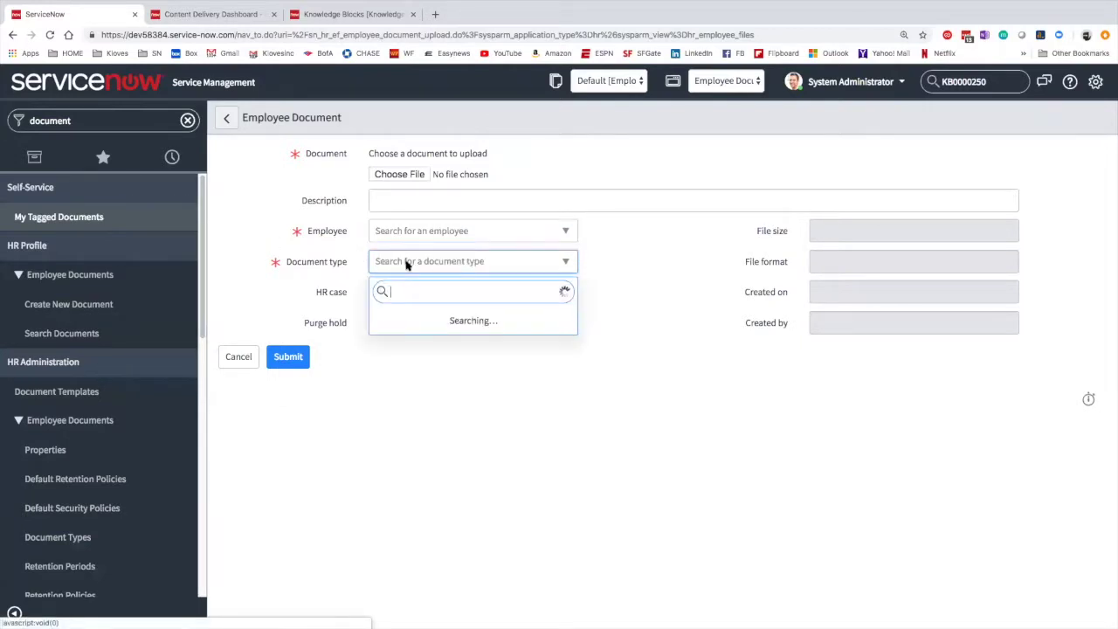
{"action": "left_click", "coordinate": [342, 355]}
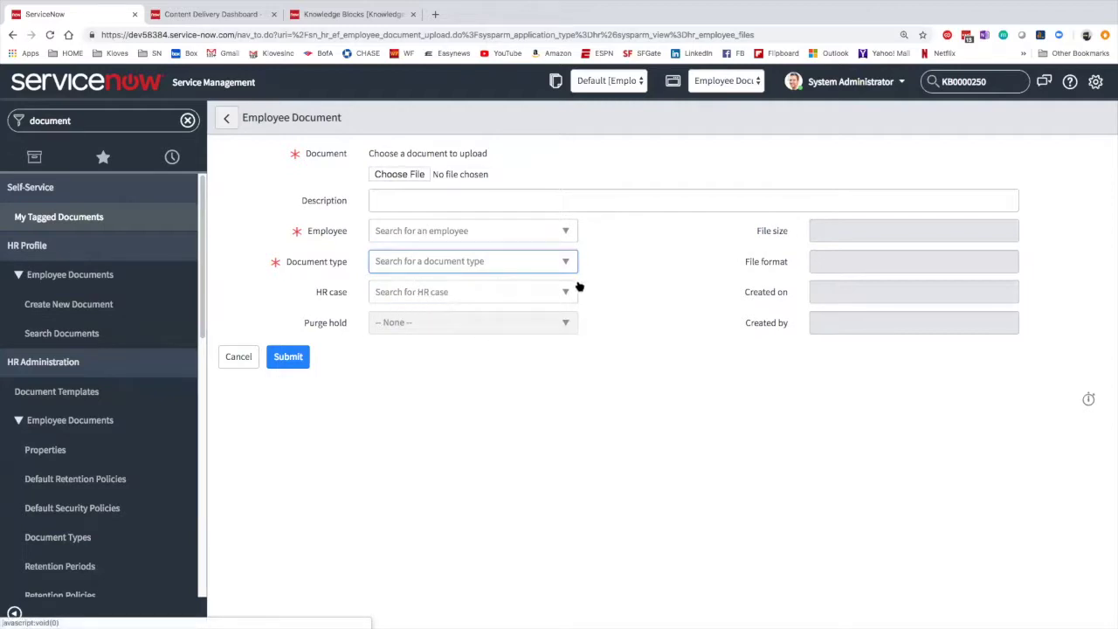
{"action": "left_click", "coordinate": [387, 376]}
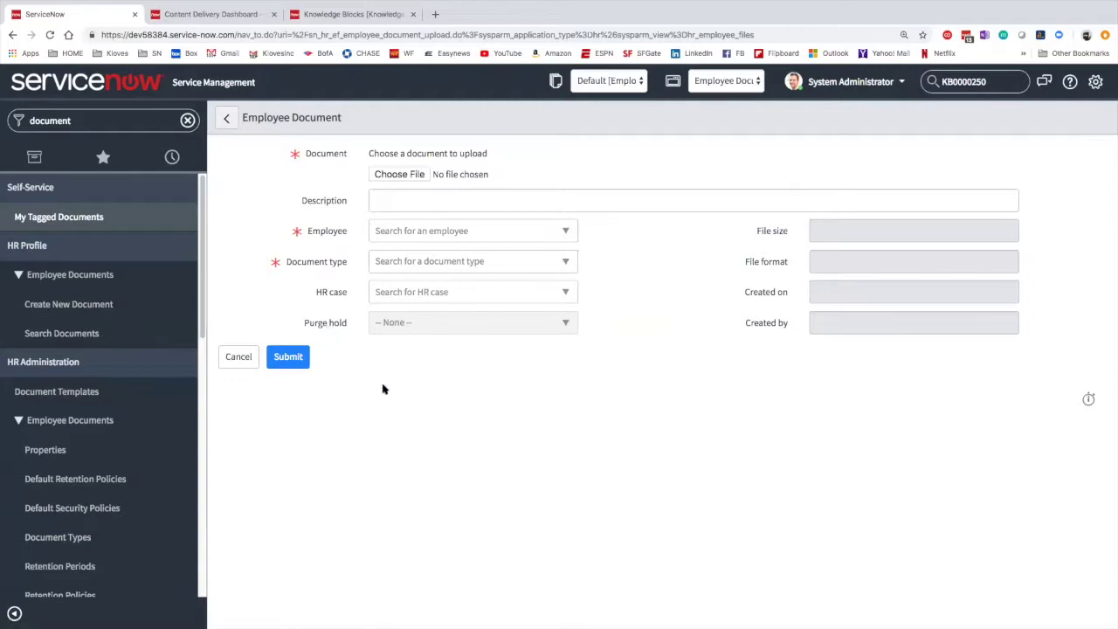
{"action": "left_click", "coordinate": [228, 119]}
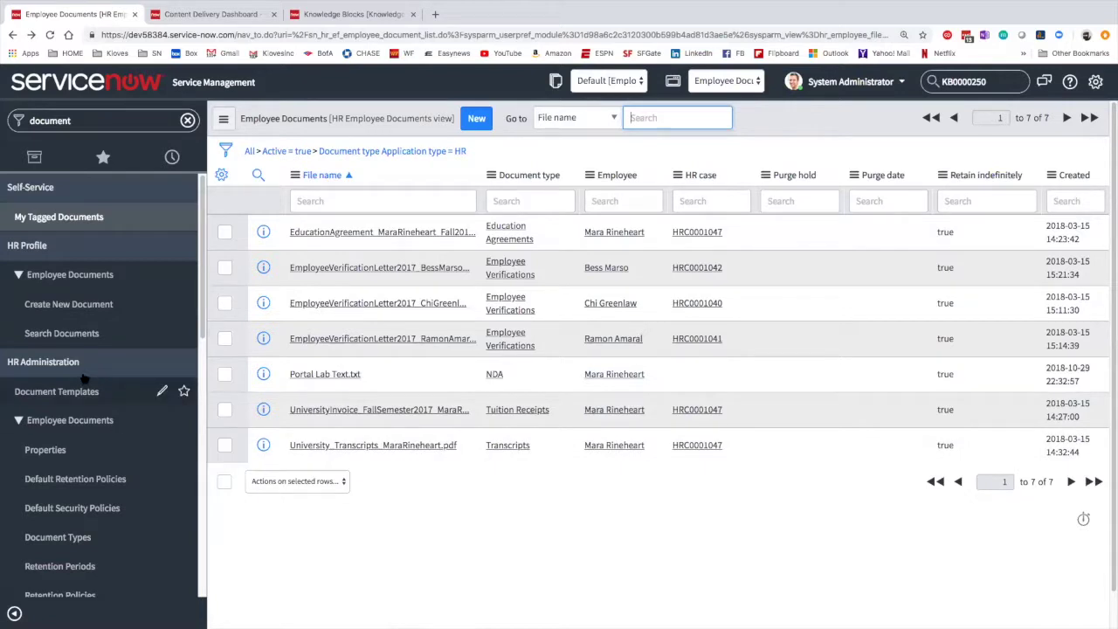
Open the Document Types list under HR Administration and review the Employee Verifications record's topic detail and employee access fields.
{"action": "scroll", "coordinate": [91, 332], "scroll_direction": "down", "scroll_amount": 1}
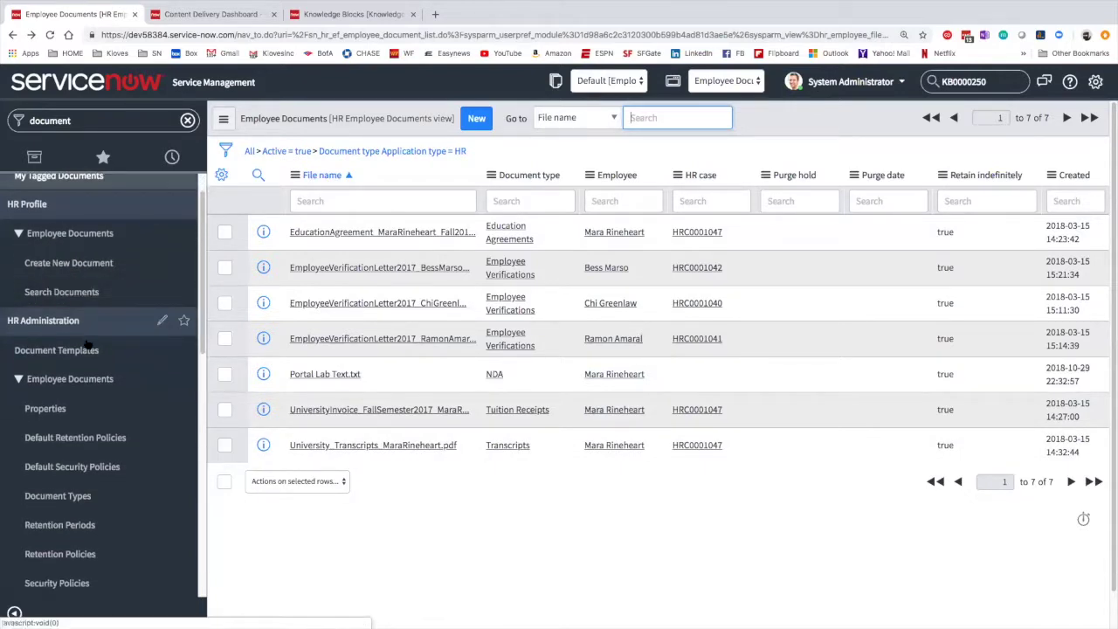
{"action": "scroll", "coordinate": [82, 358], "scroll_direction": "down", "scroll_amount": 1}
{"action": "scroll", "coordinate": [82, 362], "scroll_direction": "down", "scroll_amount": 1}
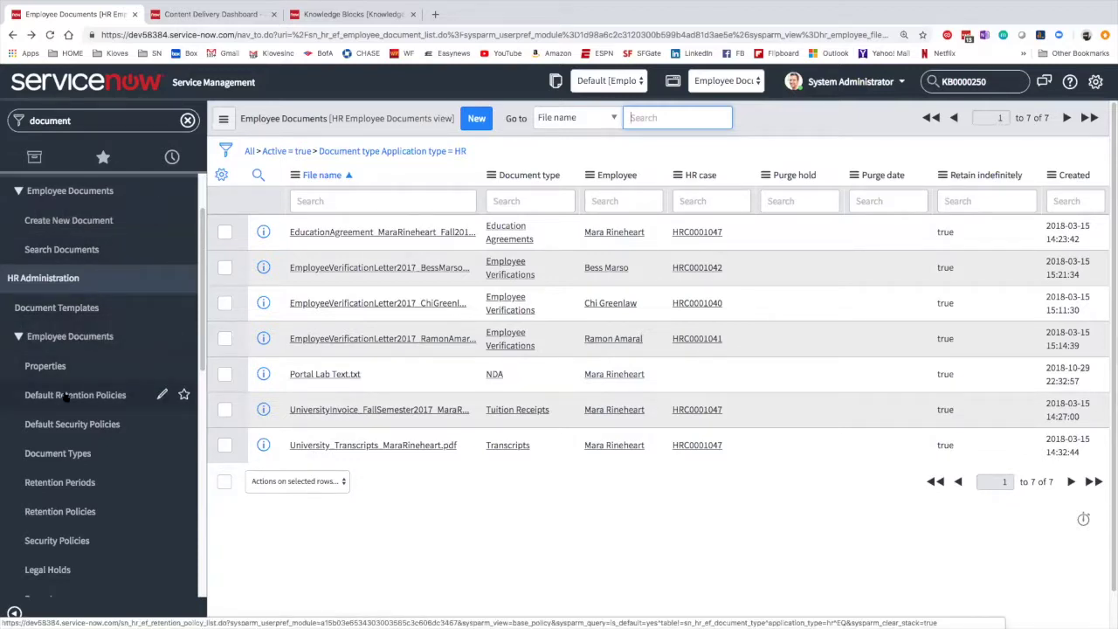
{"action": "left_click", "coordinate": [58, 453]}
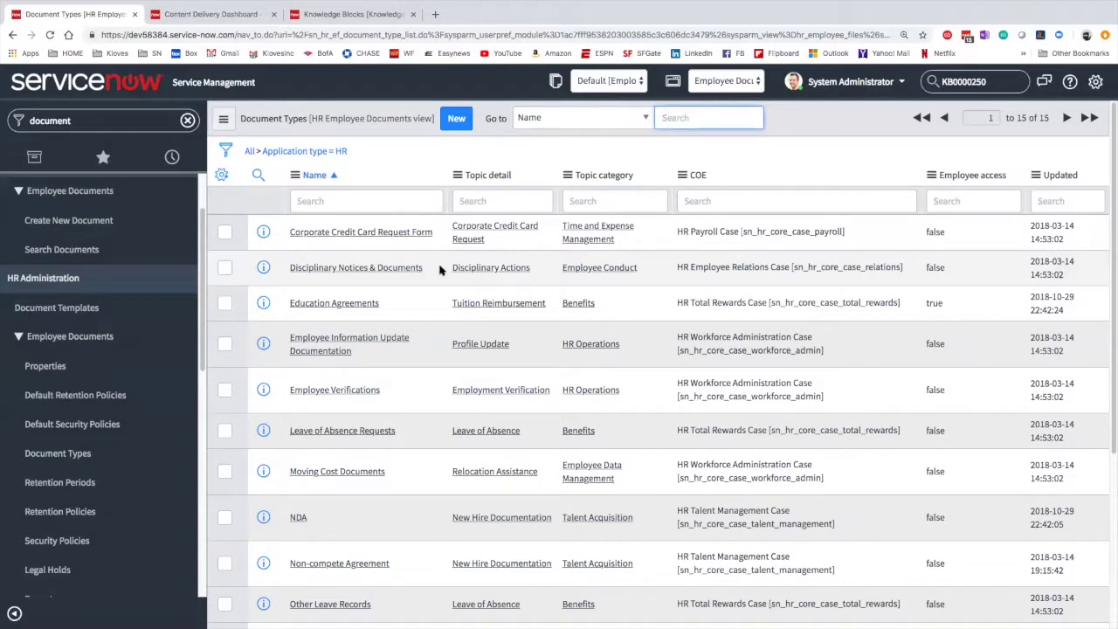
{"action": "scroll", "coordinate": [440, 270], "scroll_direction": "down", "scroll_amount": 1}
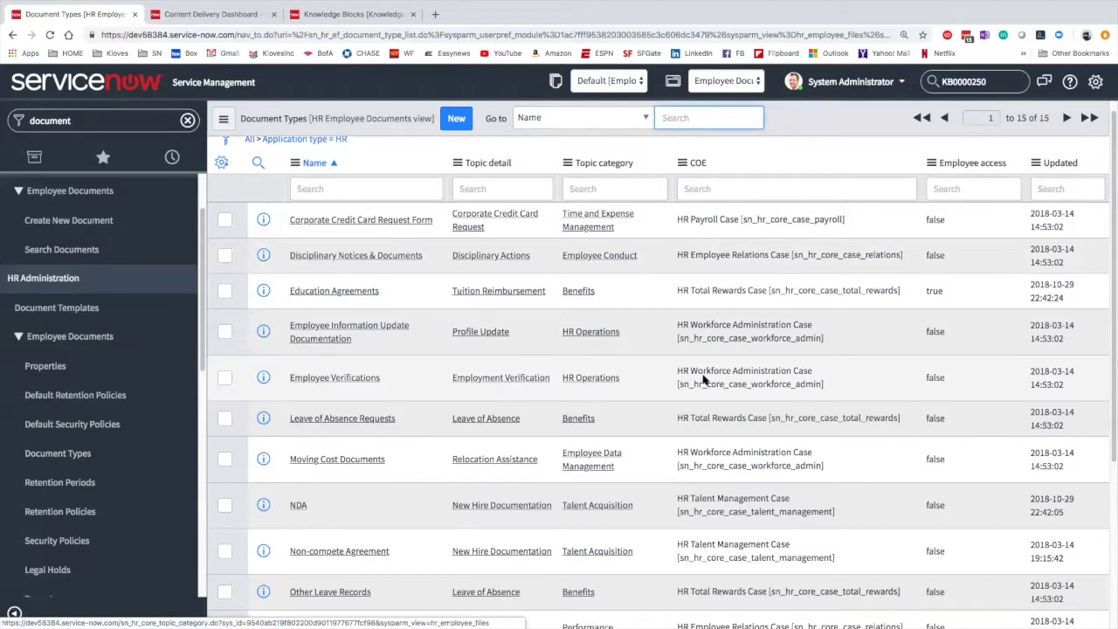
{"action": "left_click", "coordinate": [363, 378]}
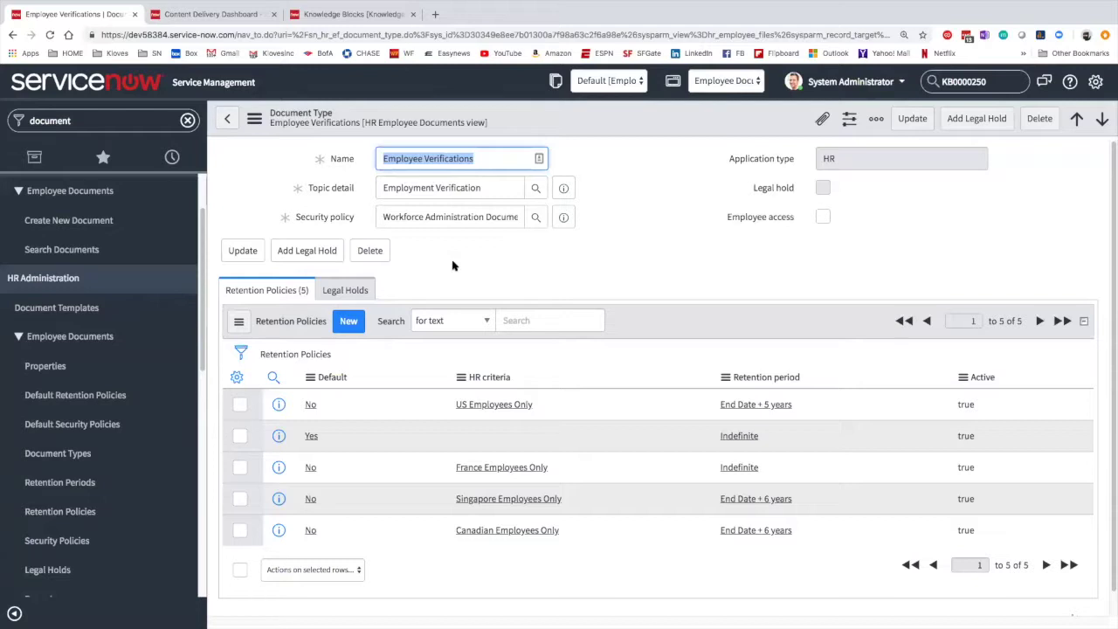
{"action": "left_click", "coordinate": [443, 185]}
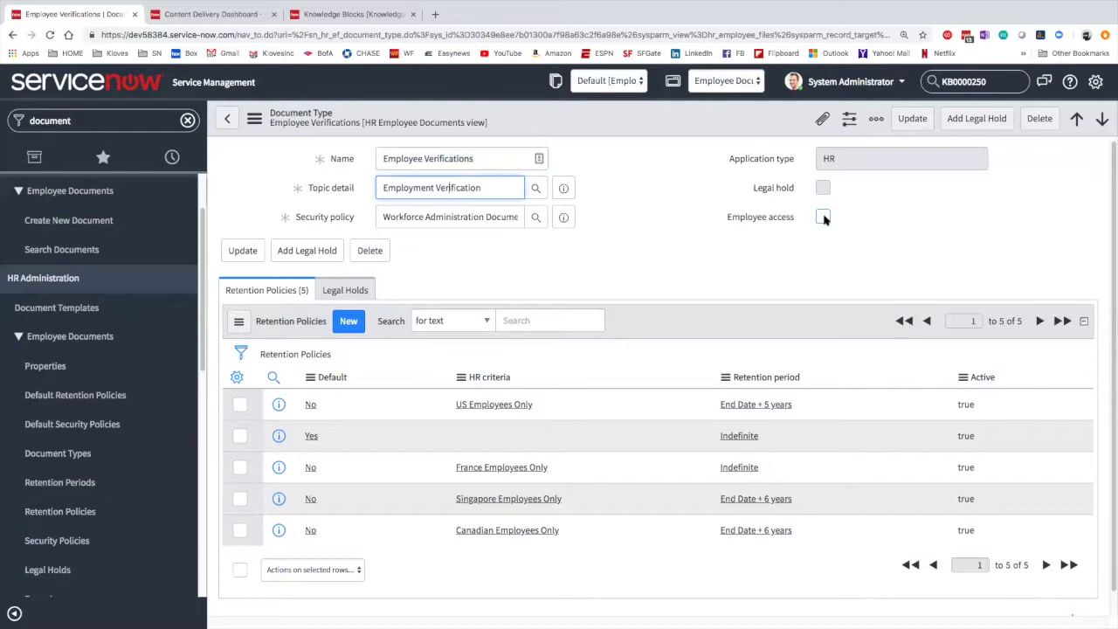
{"action": "mouse_move", "coordinate": [738, 220]}
Return to the Document Types list, look through its entries, and open the Retention Periods list.
{"action": "left_click", "coordinate": [83, 452]}
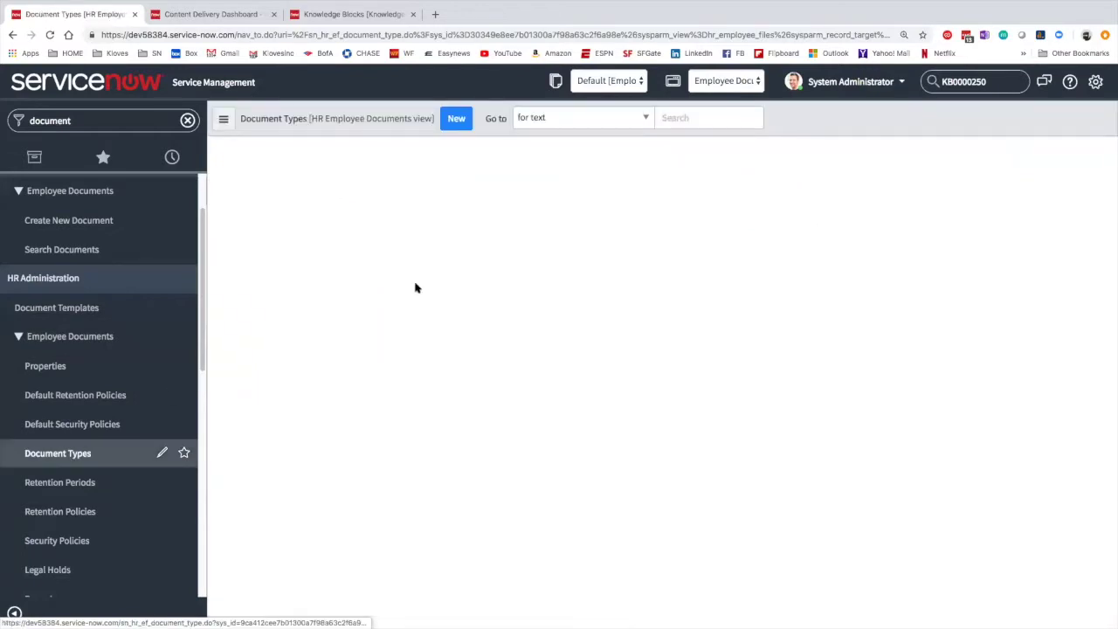
{"action": "scroll", "coordinate": [425, 337], "scroll_direction": "down", "scroll_amount": 5}
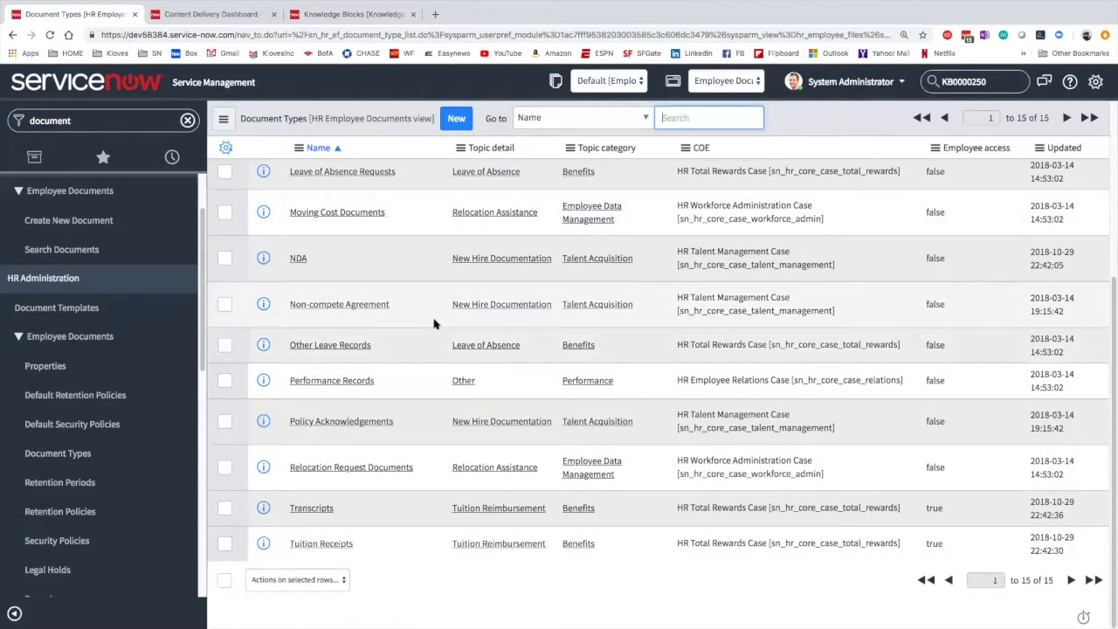
{"action": "scroll", "coordinate": [434, 324], "scroll_direction": "up", "scroll_amount": 5}
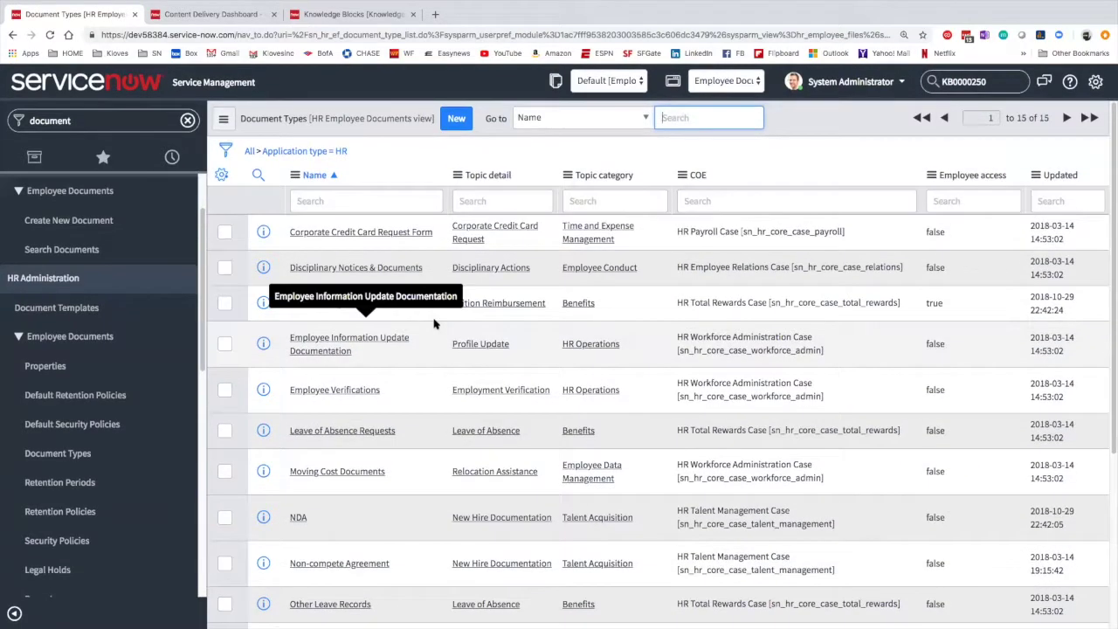
{"action": "scroll", "coordinate": [434, 324], "scroll_direction": "down", "scroll_amount": 5}
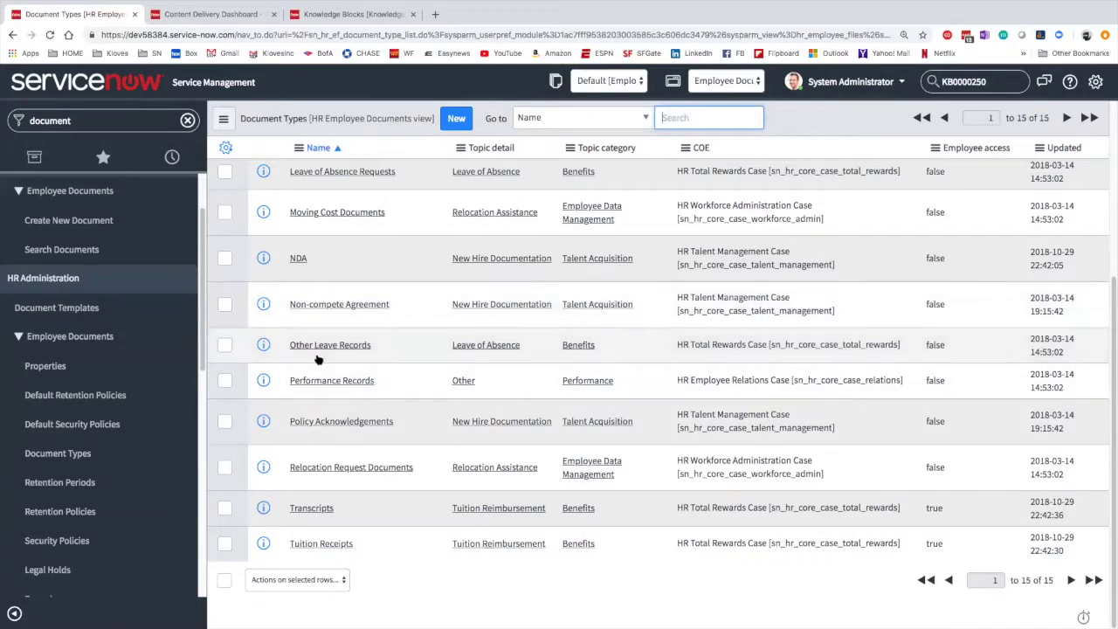
{"action": "left_click", "coordinate": [69, 484]}
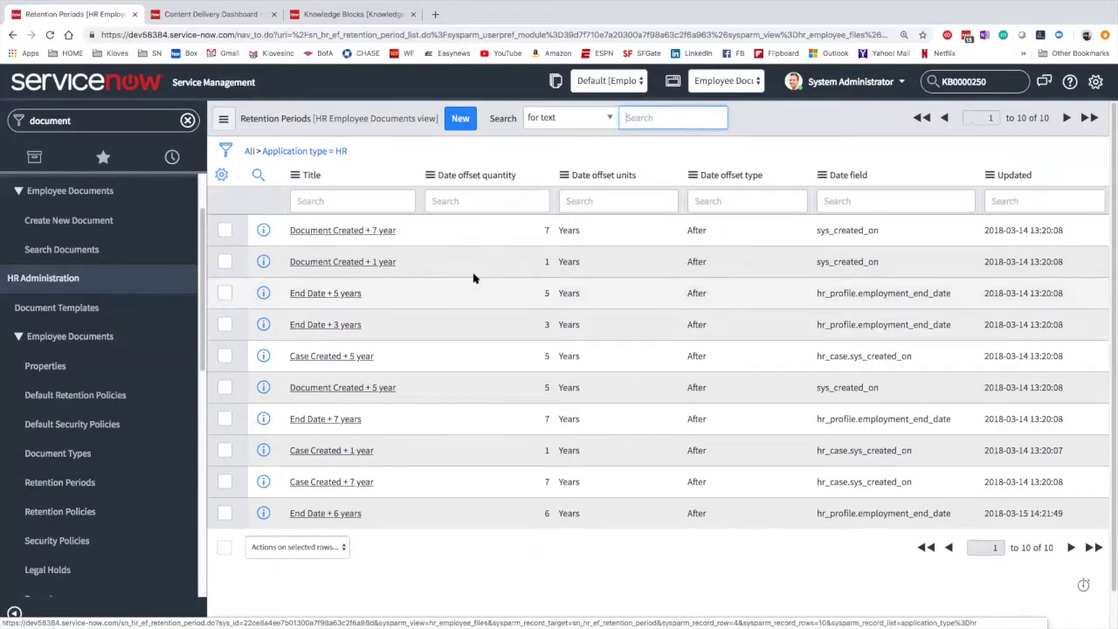
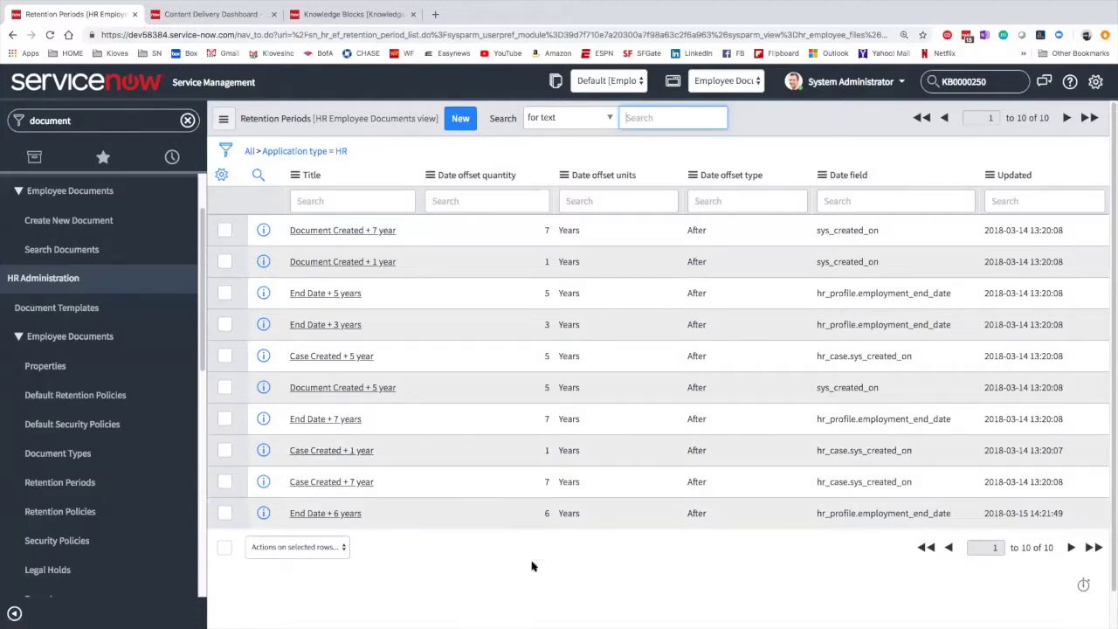
Open the Retention Policies list and, from it, the NDA document type record.
{"action": "left_click", "coordinate": [80, 515]}
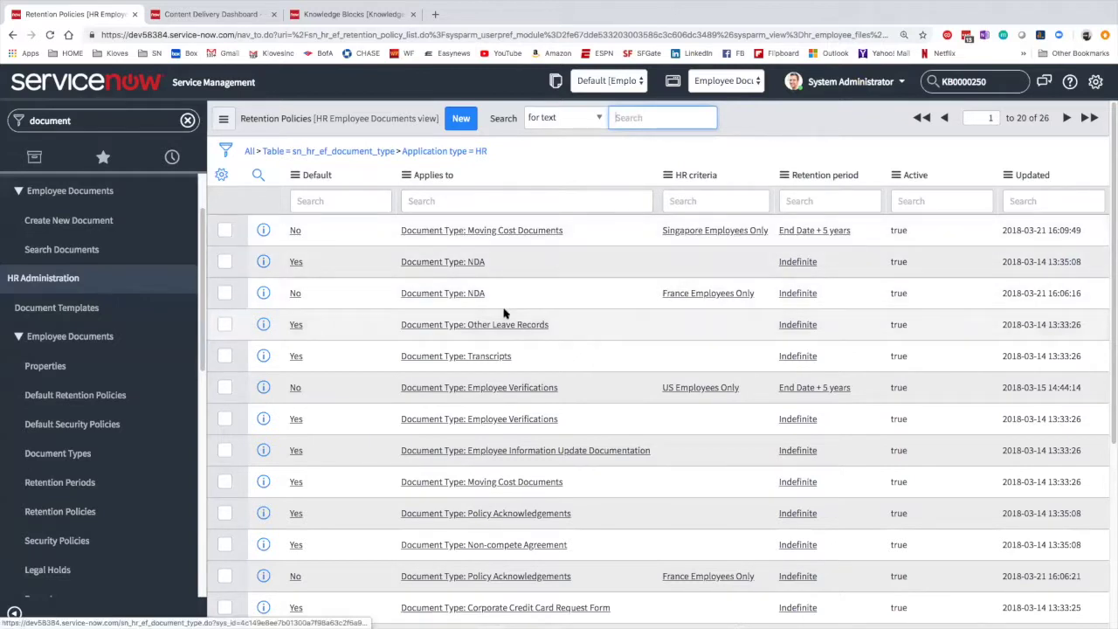
{"action": "left_click", "coordinate": [474, 264]}
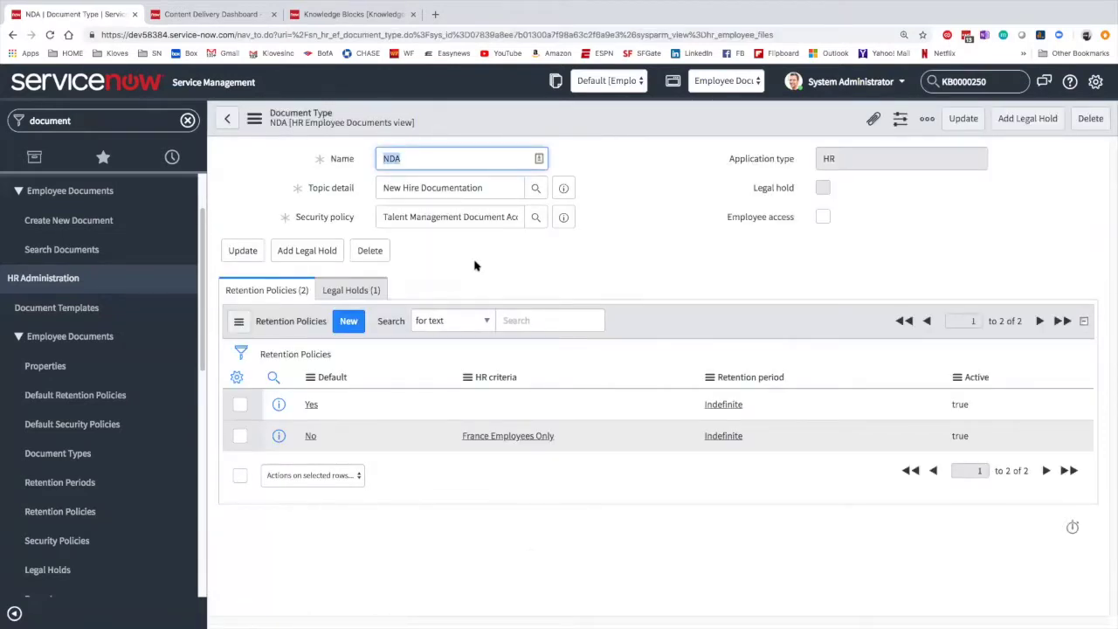
{"action": "left_click", "coordinate": [441, 258]}
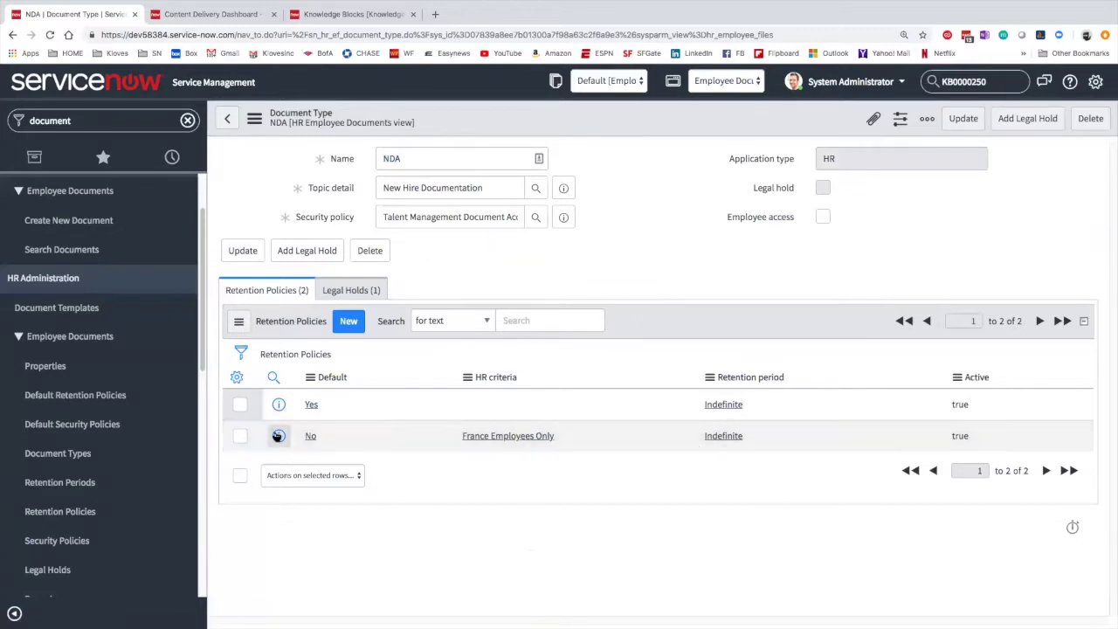
Open the NDA's France Employees Only retention policy, set its retention period to End Date + 3 years, and save the update.
{"action": "left_click", "coordinate": [277, 436]}
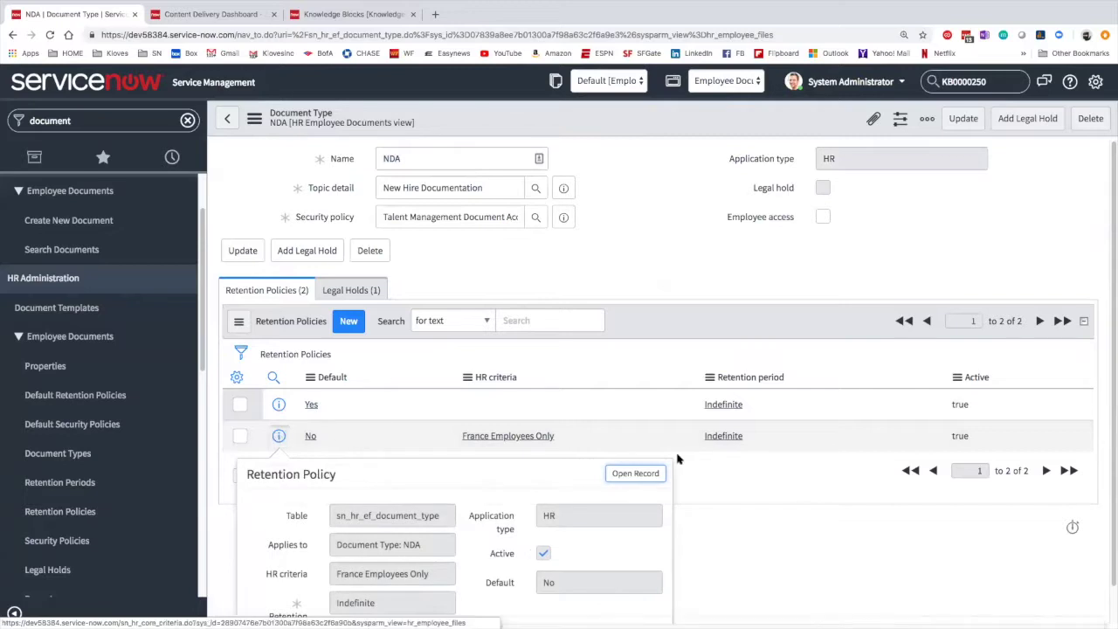
{"action": "left_click", "coordinate": [636, 475]}
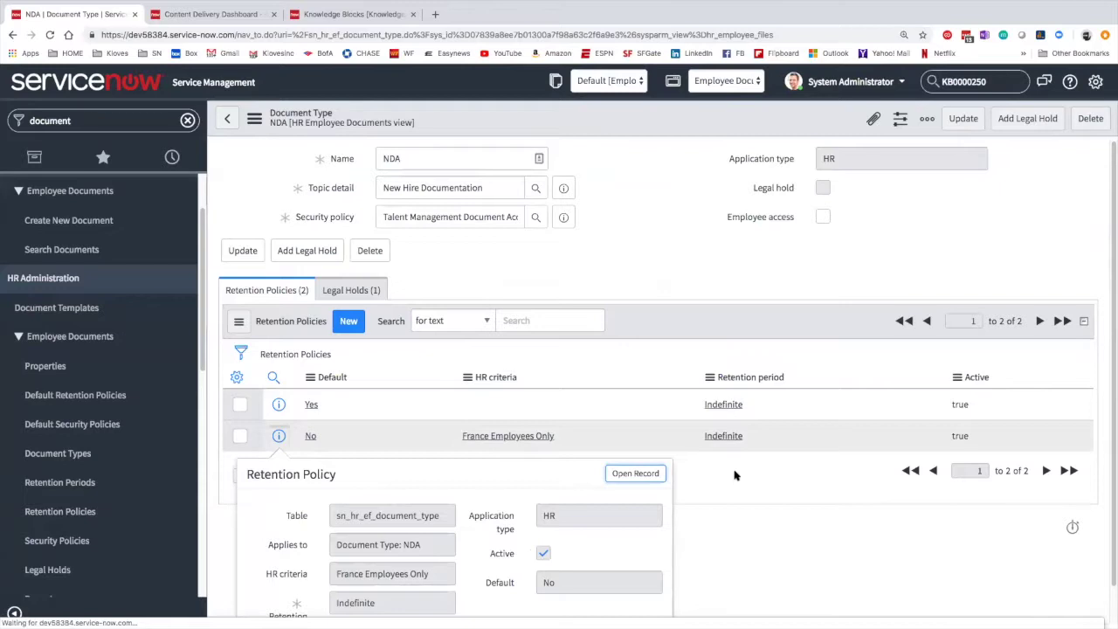
{"action": "left_click", "coordinate": [653, 470]}
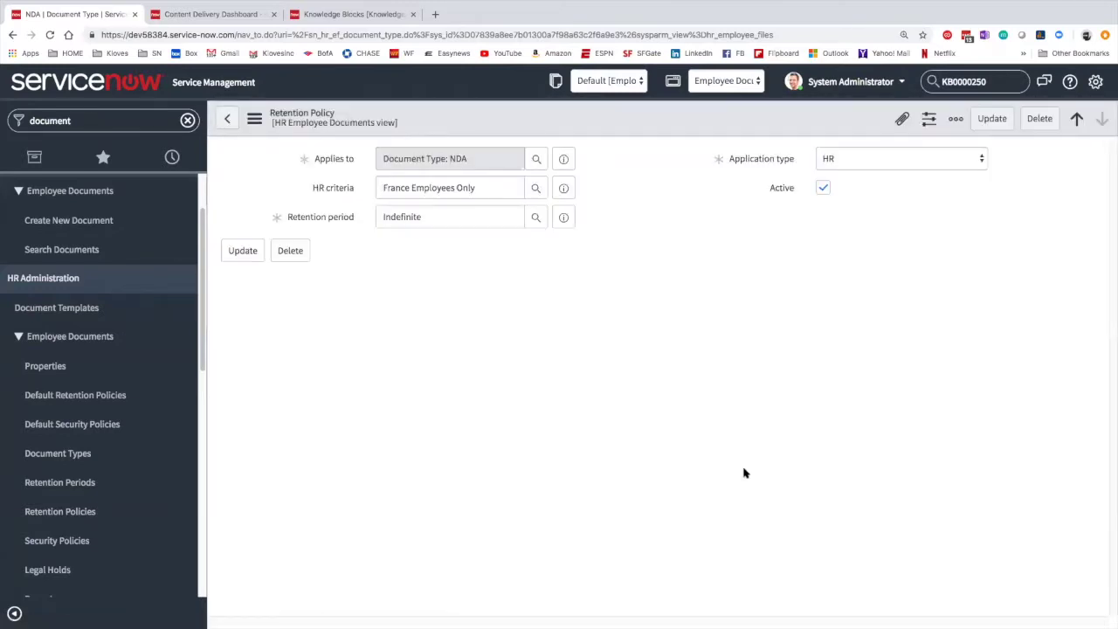
{"action": "left_click", "coordinate": [431, 217]}
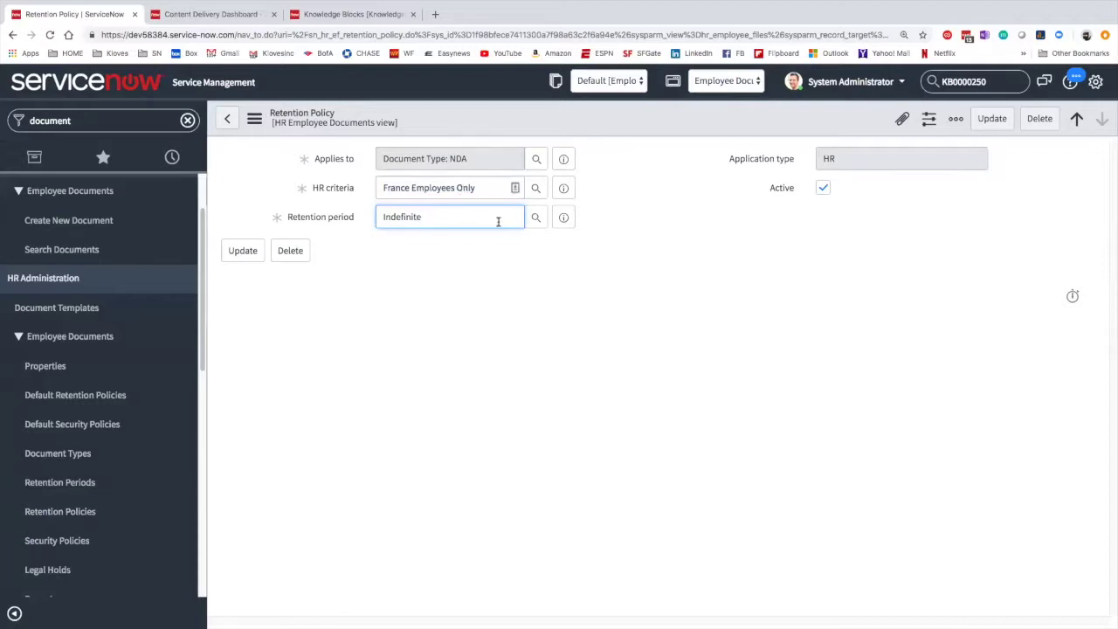
{"action": "left_click", "coordinate": [535, 217]}
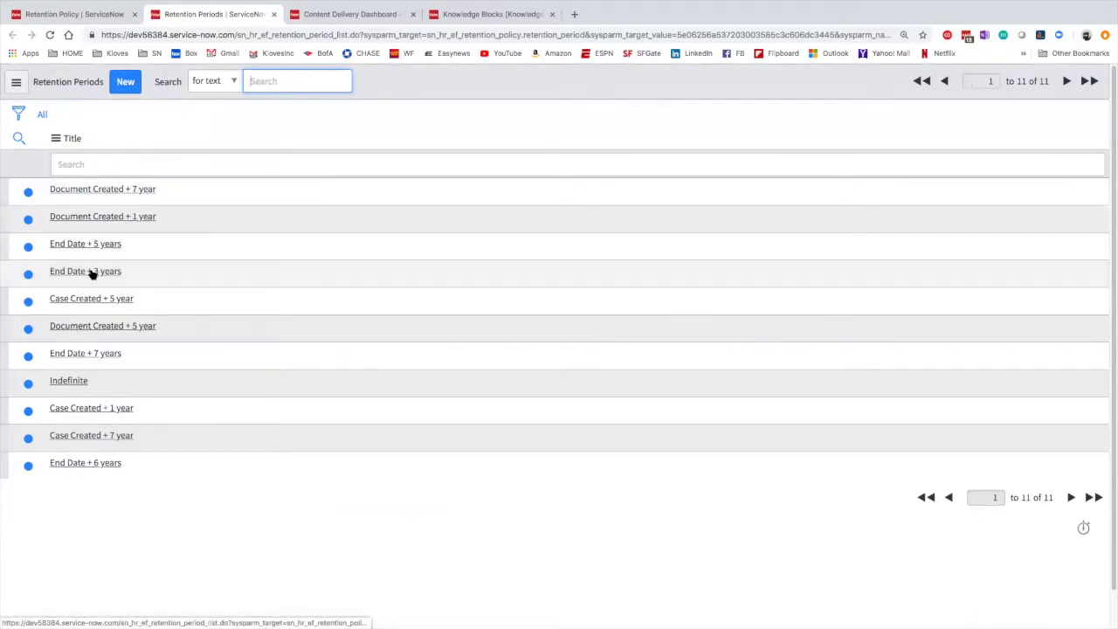
{"action": "left_click", "coordinate": [88, 271]}
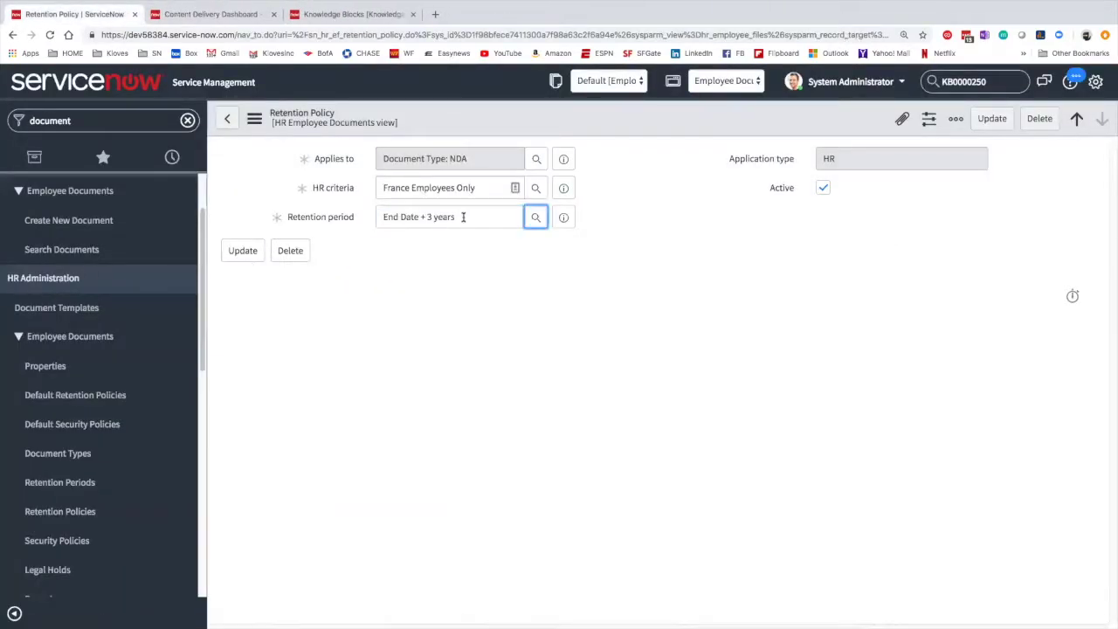
{"action": "left_click", "coordinate": [242, 251]}
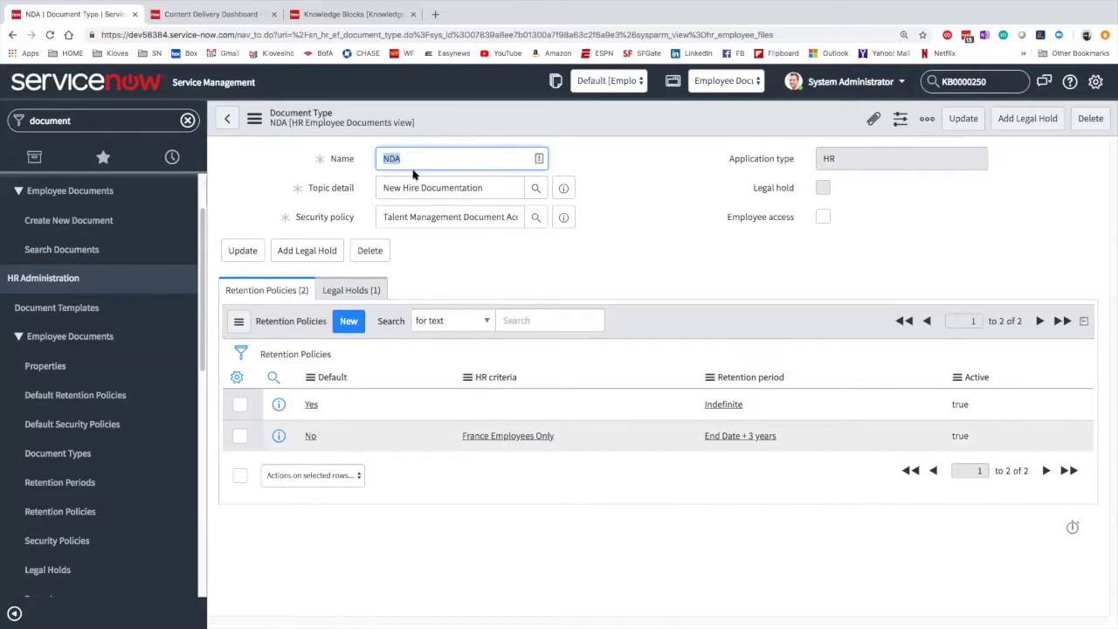
{"action": "left_click", "coordinate": [655, 256]}
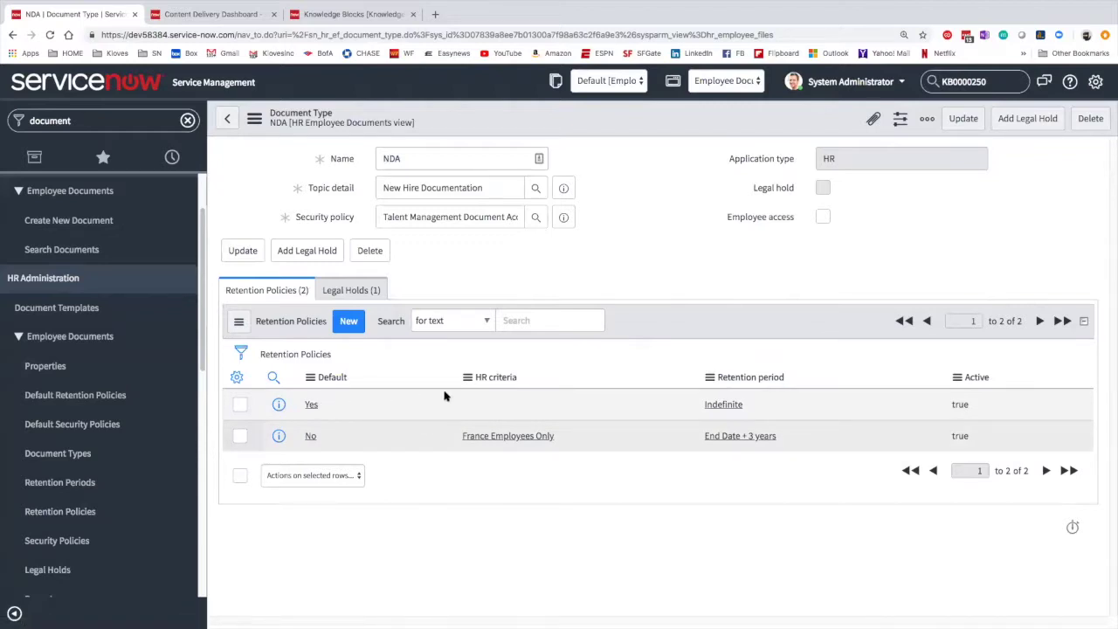
Set the default retention policy for sn_hr_core_case to Document Created + 5 year and save the update.
{"action": "left_click", "coordinate": [110, 400]}
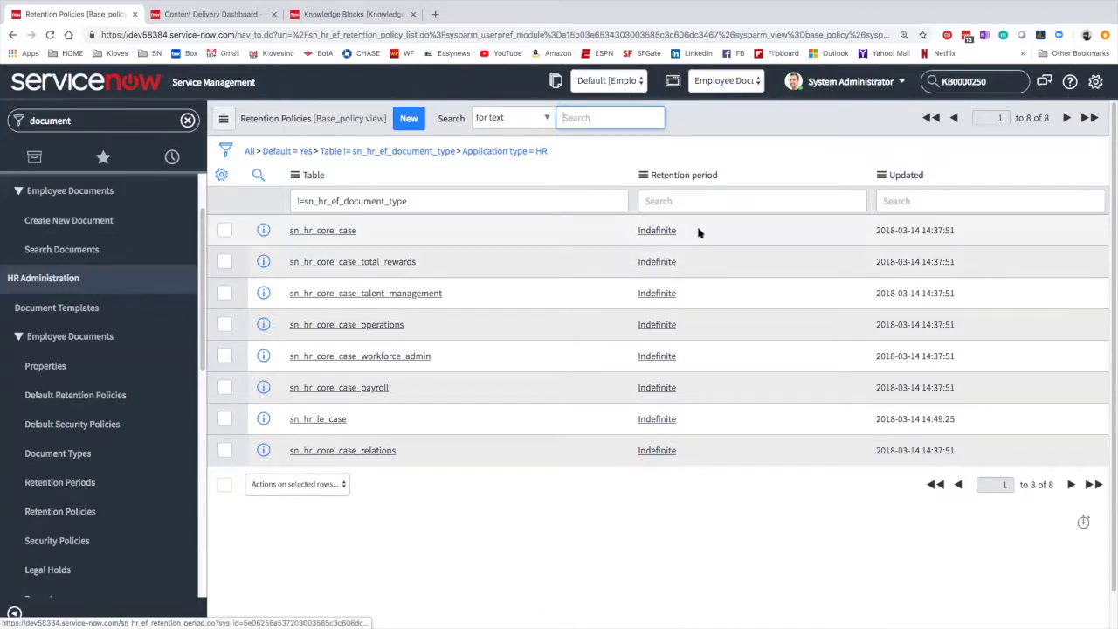
{"action": "left_click", "coordinate": [263, 230]}
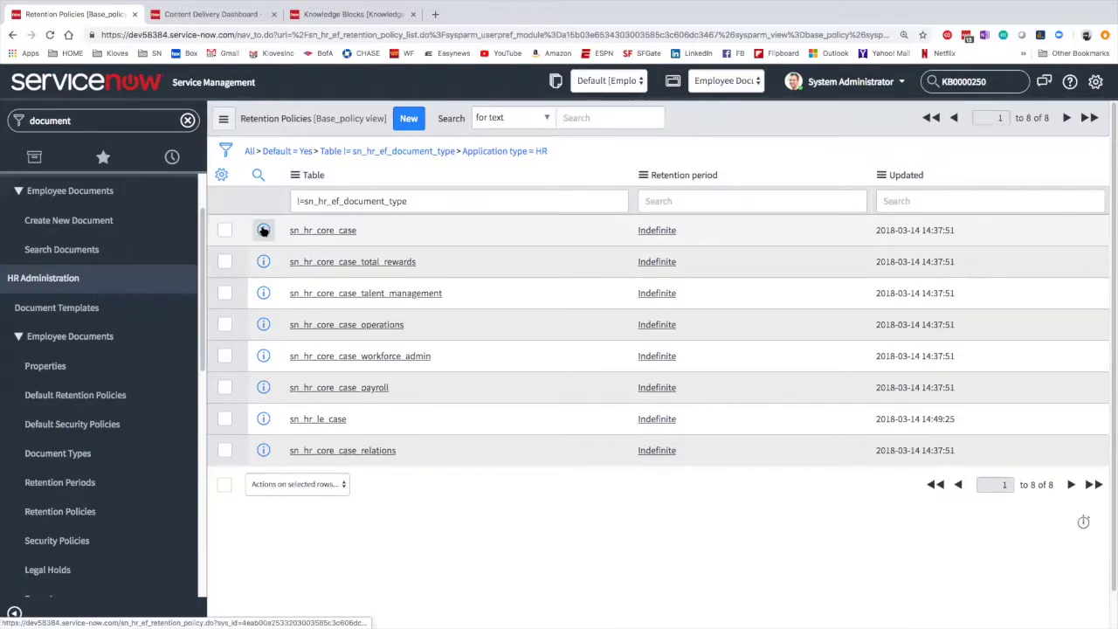
{"action": "left_click", "coordinate": [626, 271]}
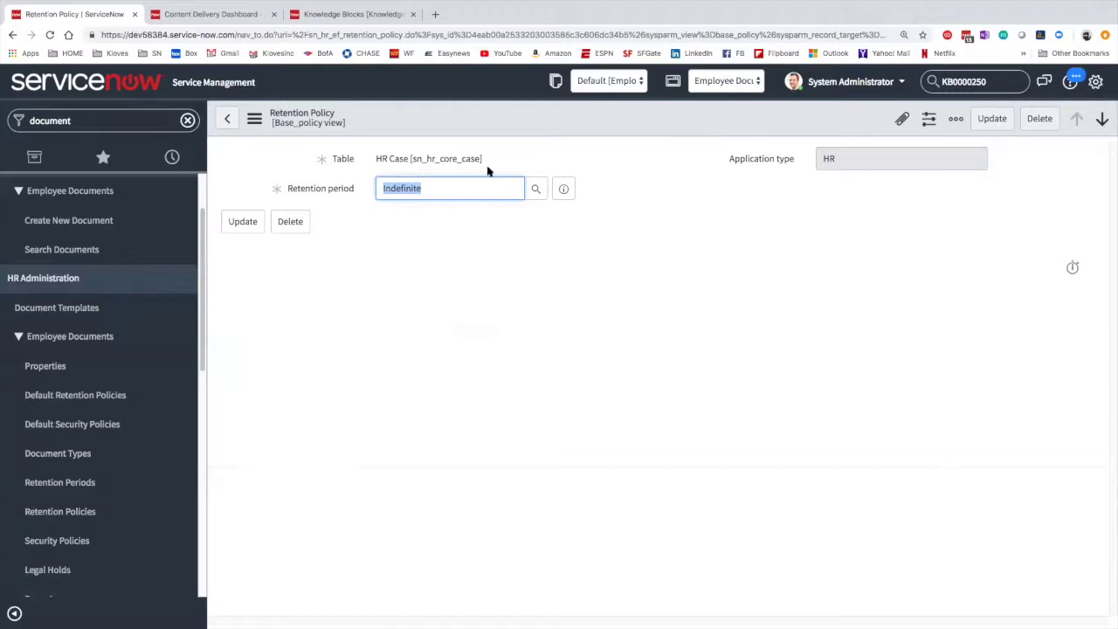
{"action": "left_click", "coordinate": [535, 190]}
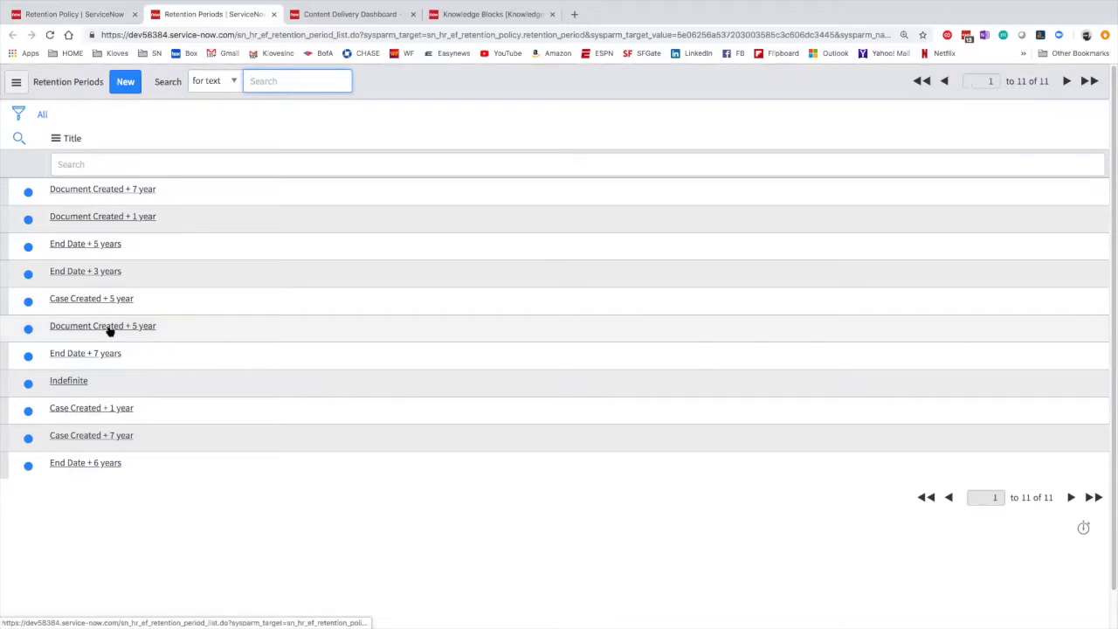
{"action": "left_click", "coordinate": [109, 327]}
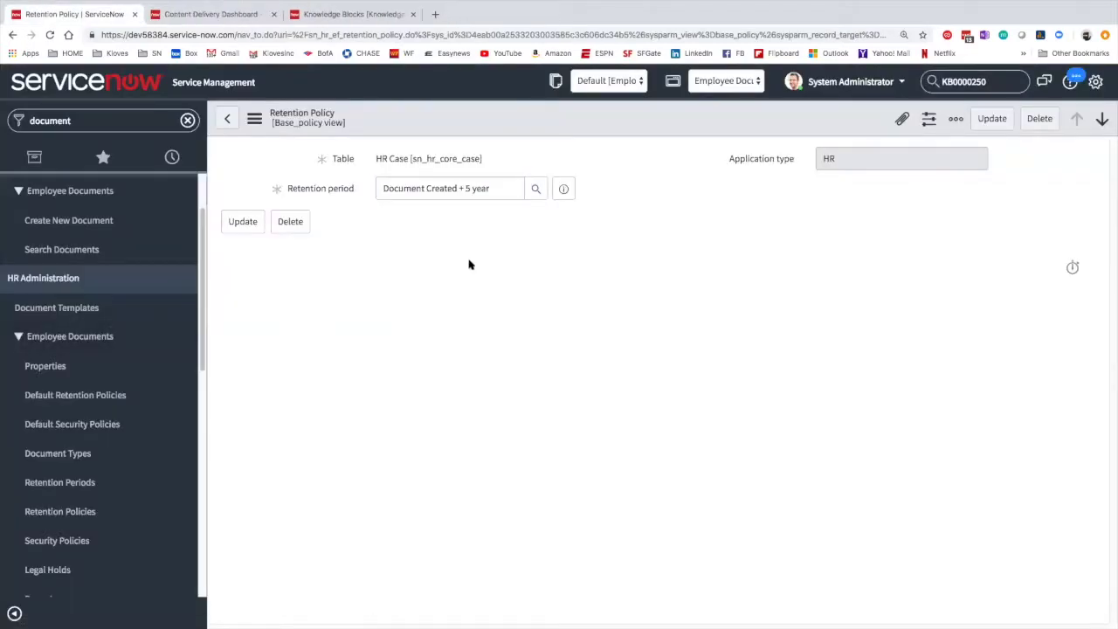
{"action": "left_click", "coordinate": [243, 222]}
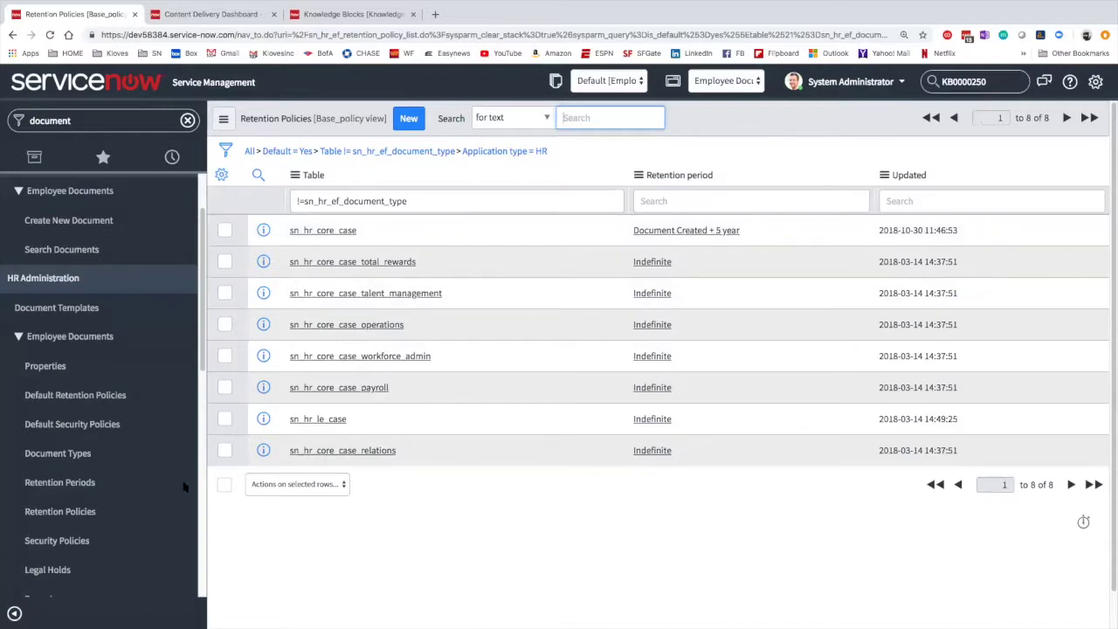
Open the HR Administration Security Policies list and start a new security policy with the description NDA.
{"action": "scroll", "coordinate": [157, 472], "scroll_direction": "down", "scroll_amount": 2}
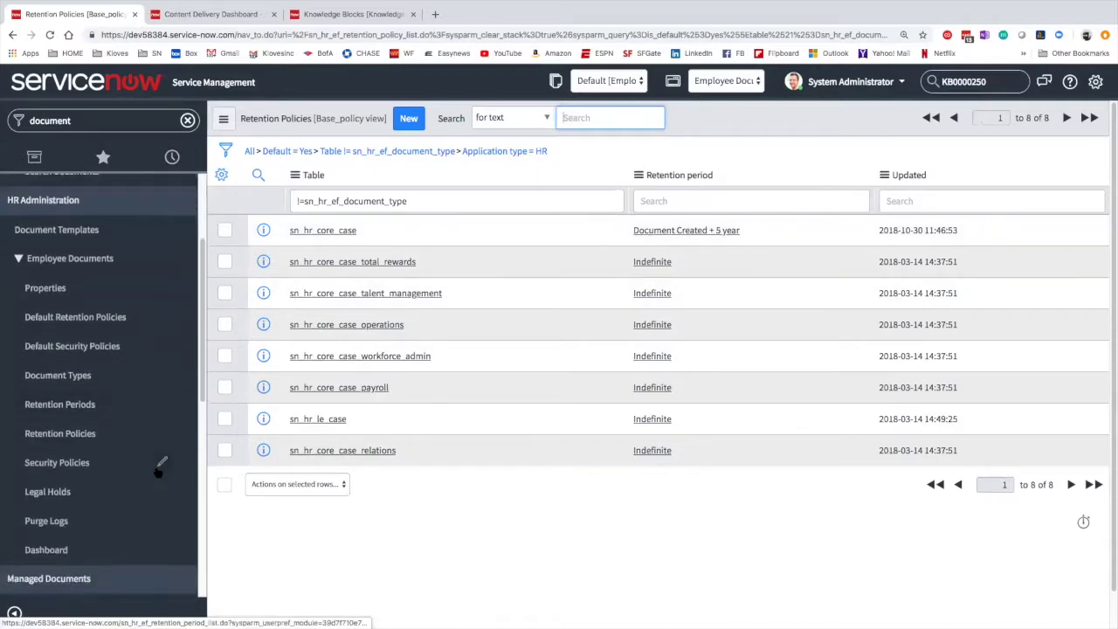
{"action": "left_click", "coordinate": [82, 468]}
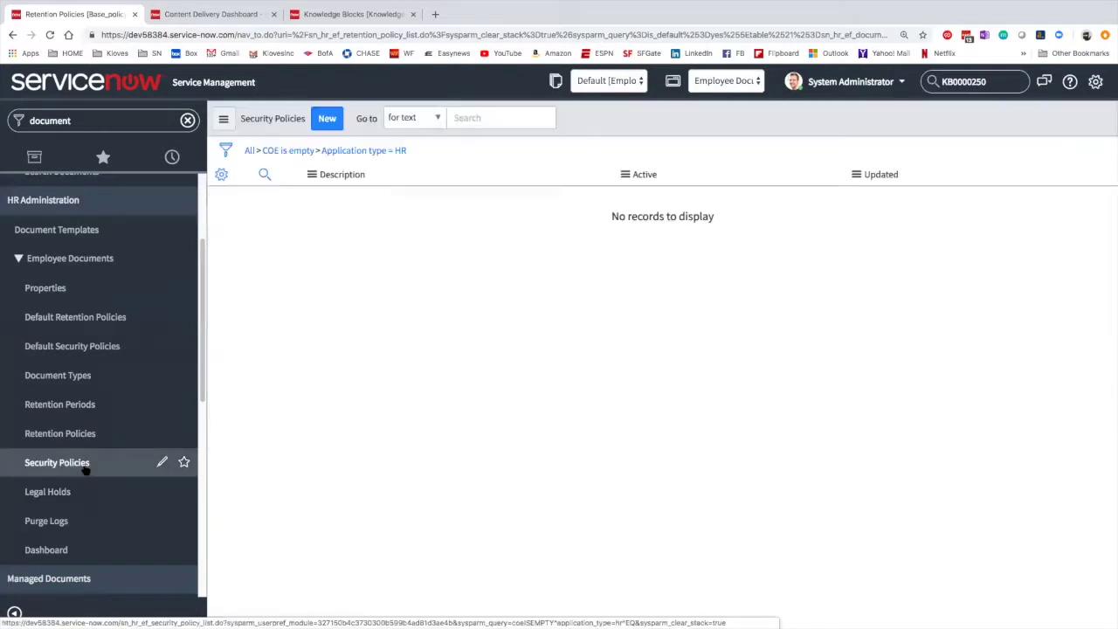
{"action": "left_click", "coordinate": [326, 124]}
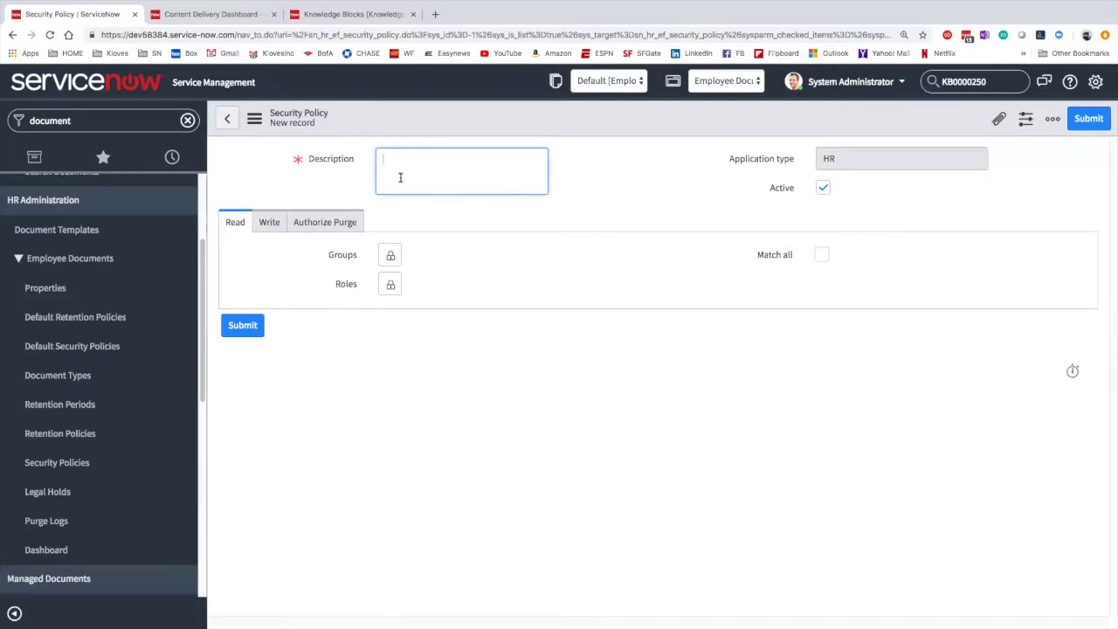
{"action": "left_click", "coordinate": [647, 196]}
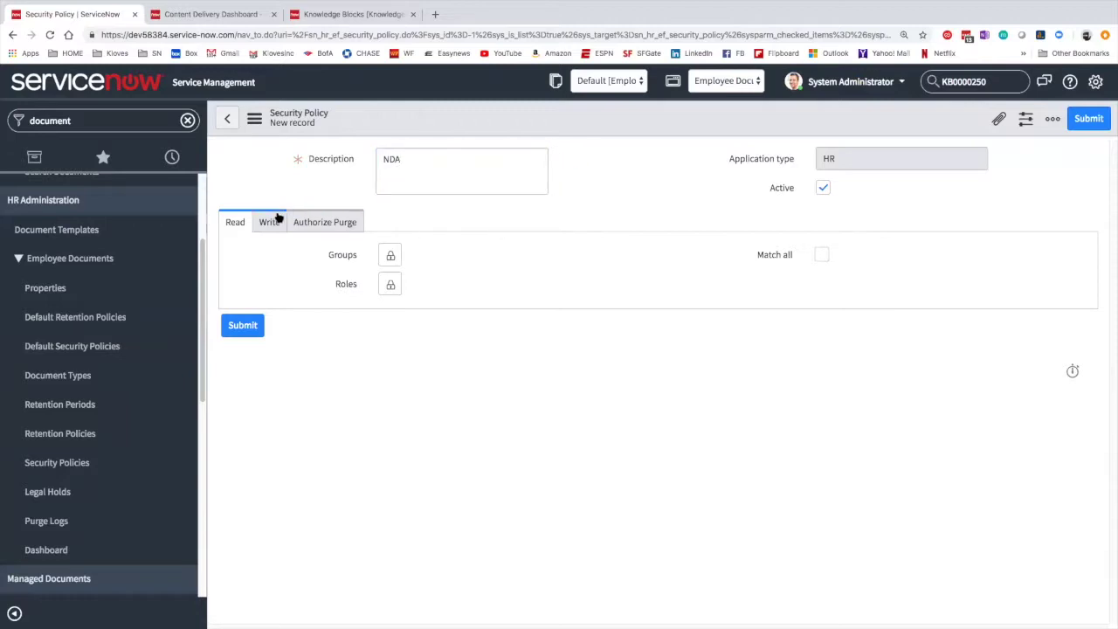
Add the sn_hr_core.admin role to the NDA security policy's read access.
{"action": "left_click", "coordinate": [388, 287]}
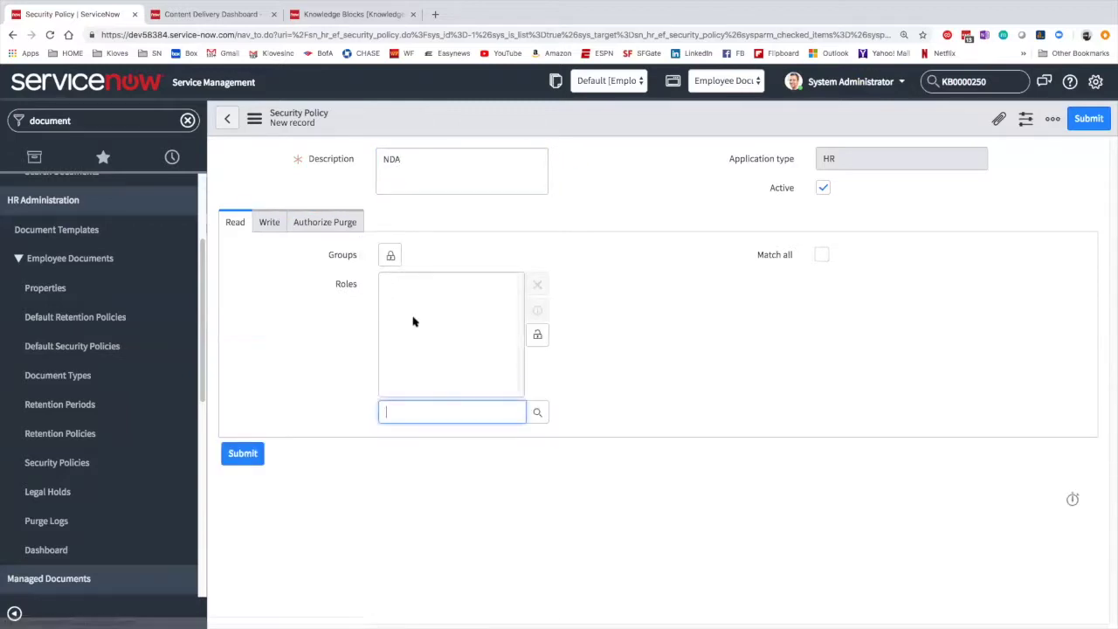
{"action": "type", "text": "sn"}
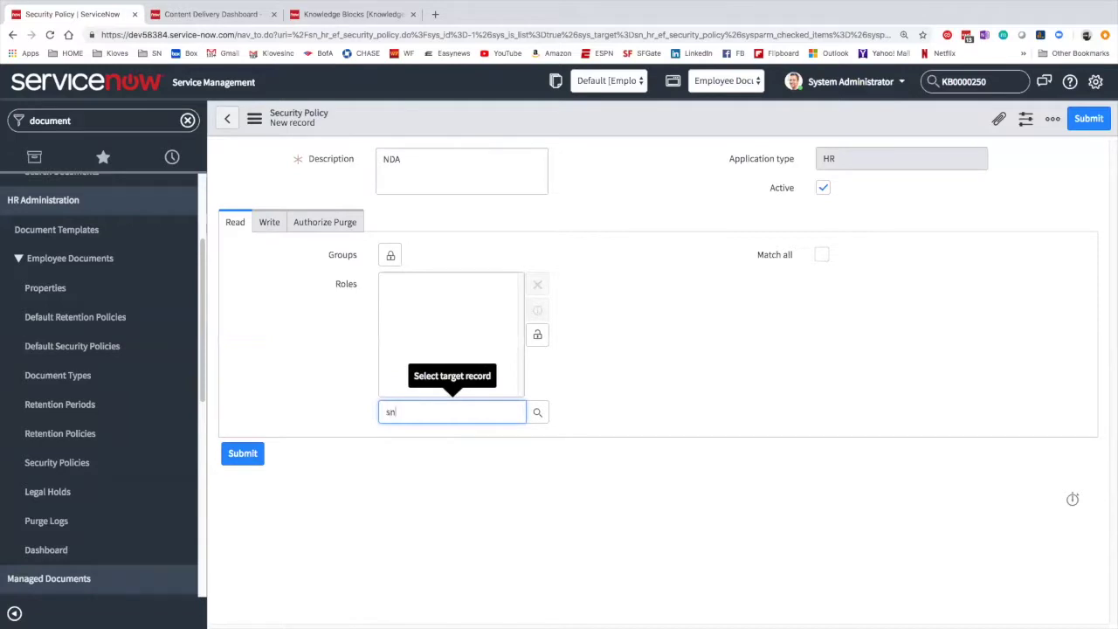
{"action": "type", "text": "_hr_c"}
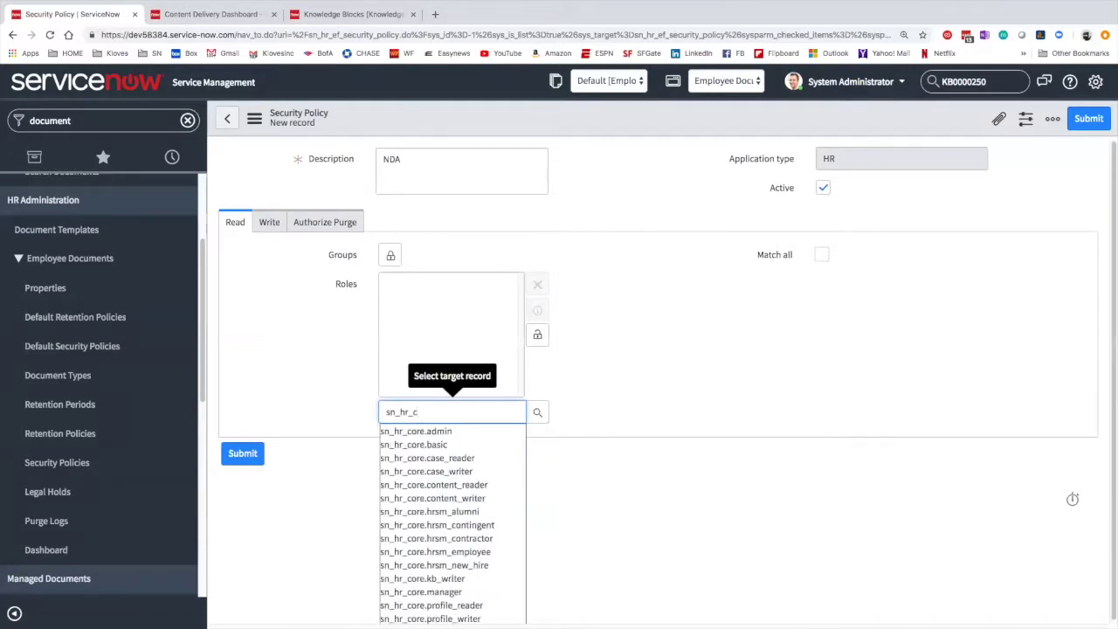
{"action": "key", "text": "Down"}
{"action": "key", "text": "Return"}
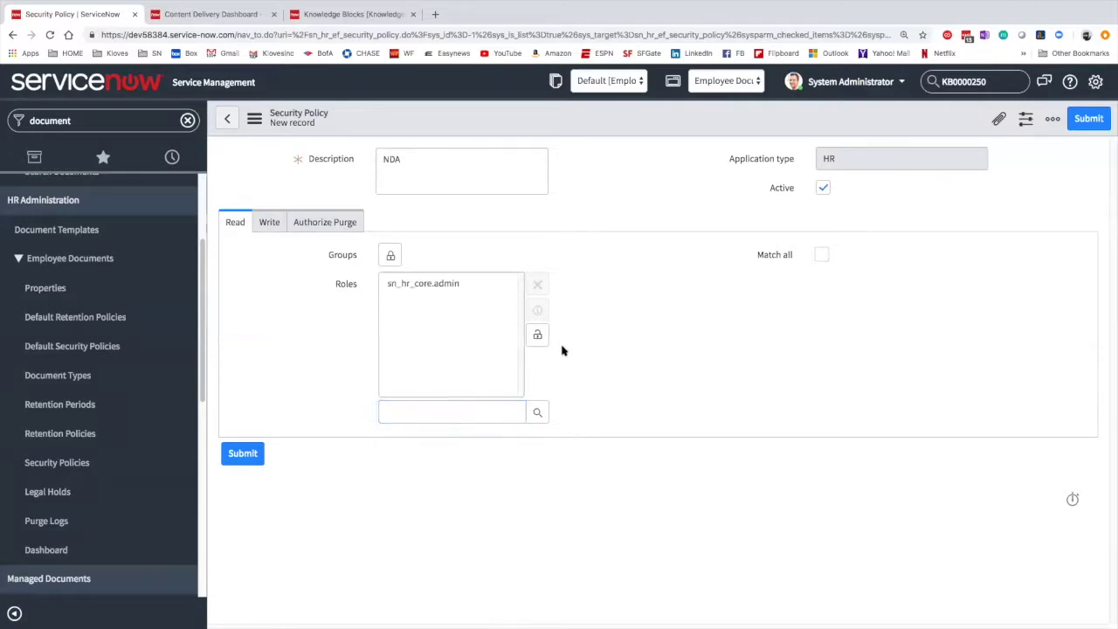
Add the sn_hr_core.admin role to the NDA security policy's write access.
{"action": "left_click", "coordinate": [268, 223]}
{"action": "left_click", "coordinate": [390, 284]}
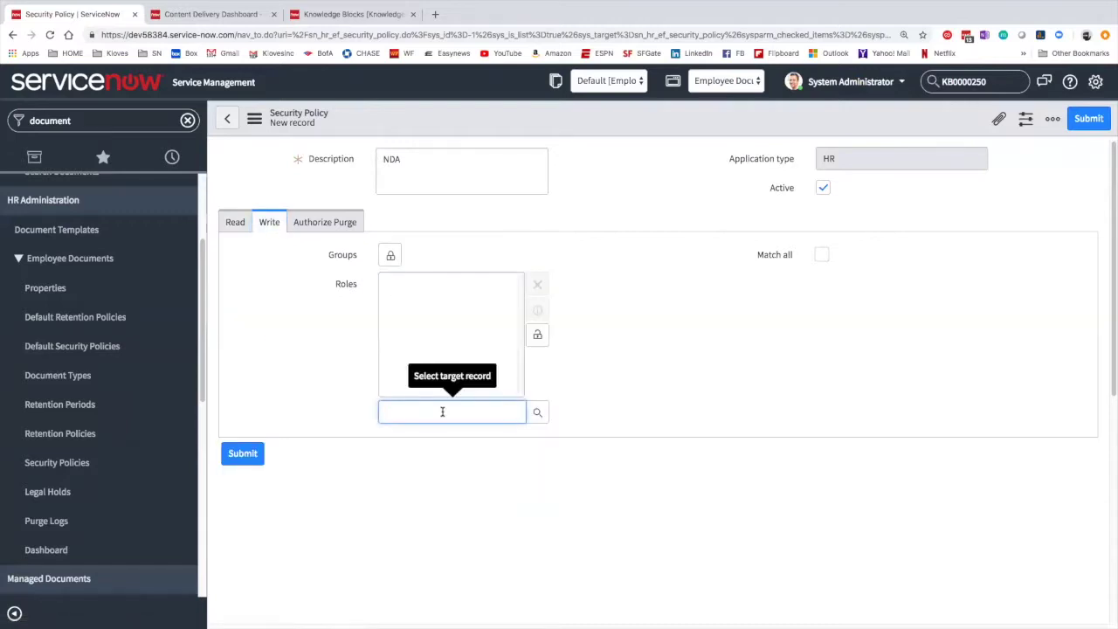
{"action": "type", "text": "sn_hr_core."}
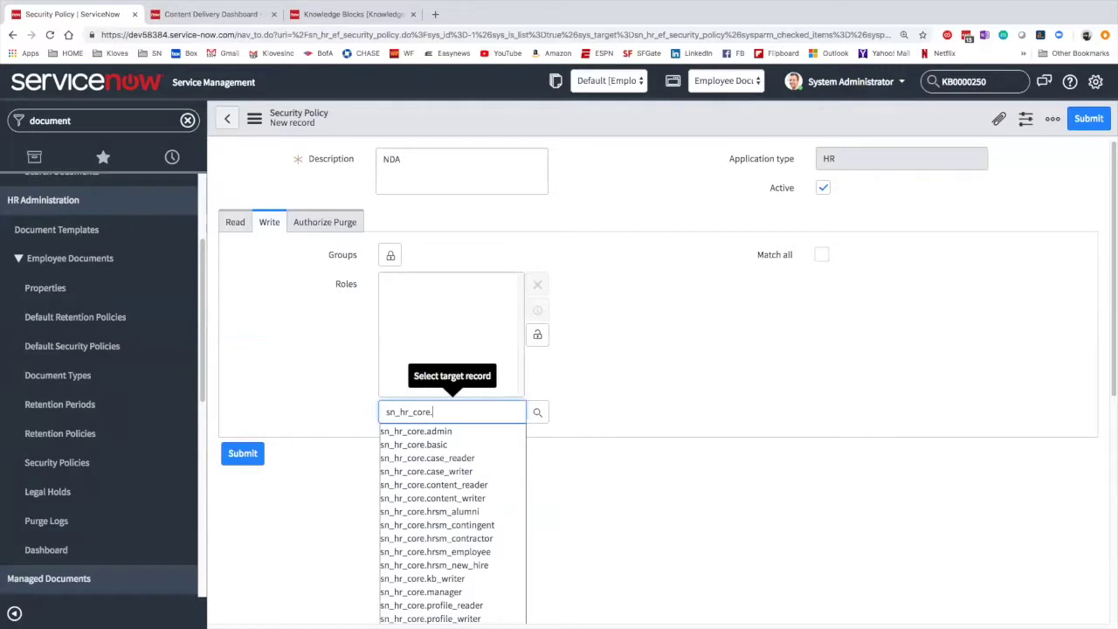
{"action": "key", "text": "Down"}
{"action": "key", "text": "Return"}
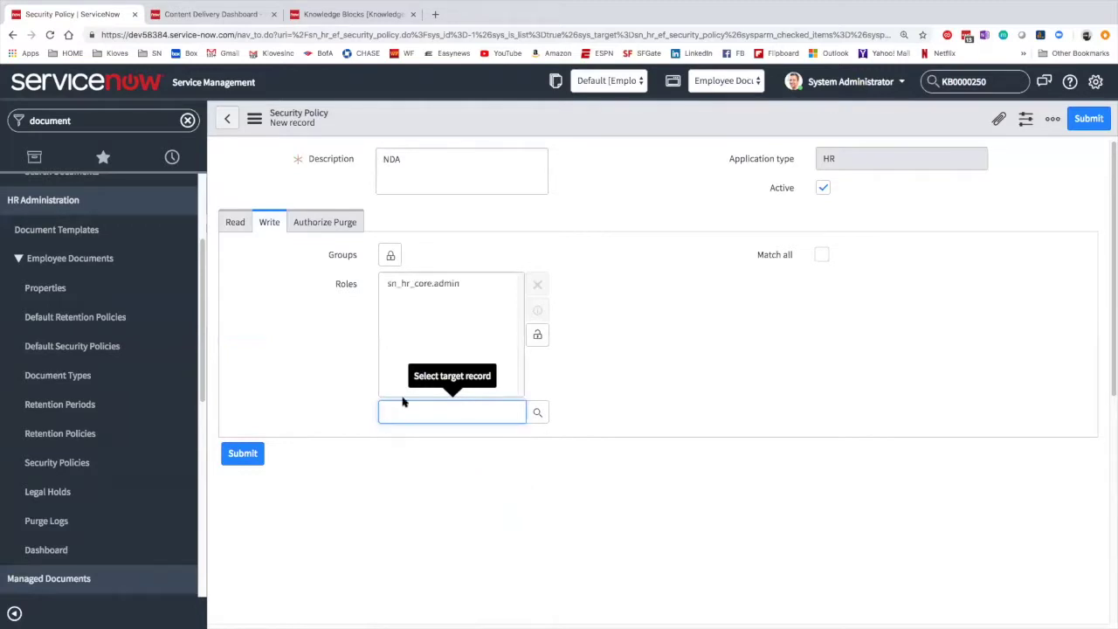
Set purge authorization to Required with the HR Admin group, and submit the NDA security policy.
{"action": "left_click", "coordinate": [329, 225]}
{"action": "left_click", "coordinate": [430, 256]}
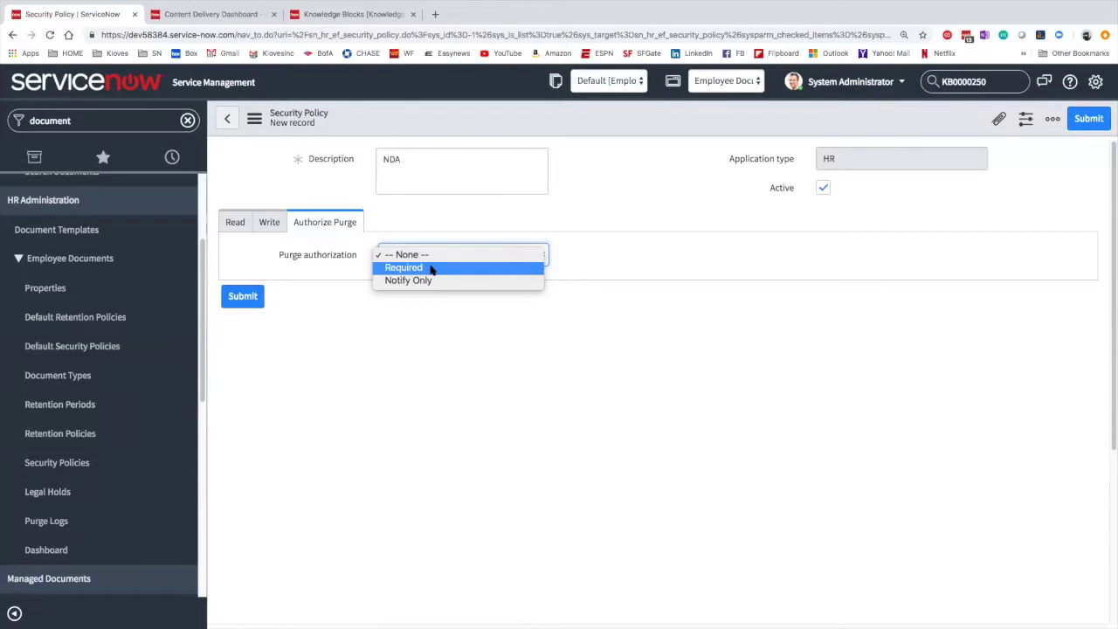
{"action": "left_click", "coordinate": [431, 268]}
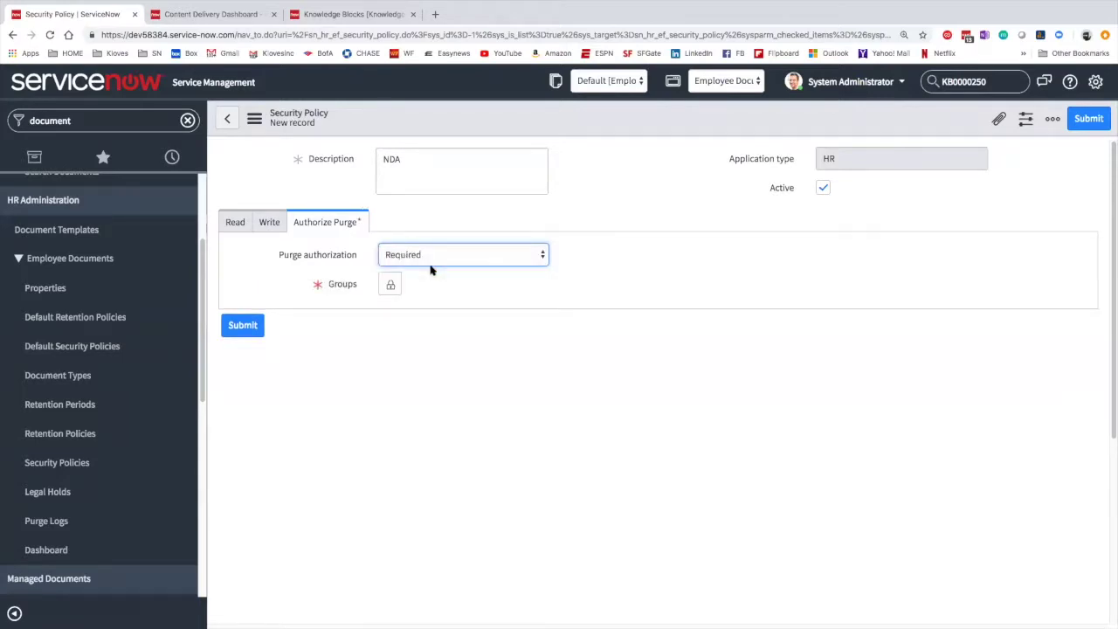
{"action": "left_click", "coordinate": [390, 288]}
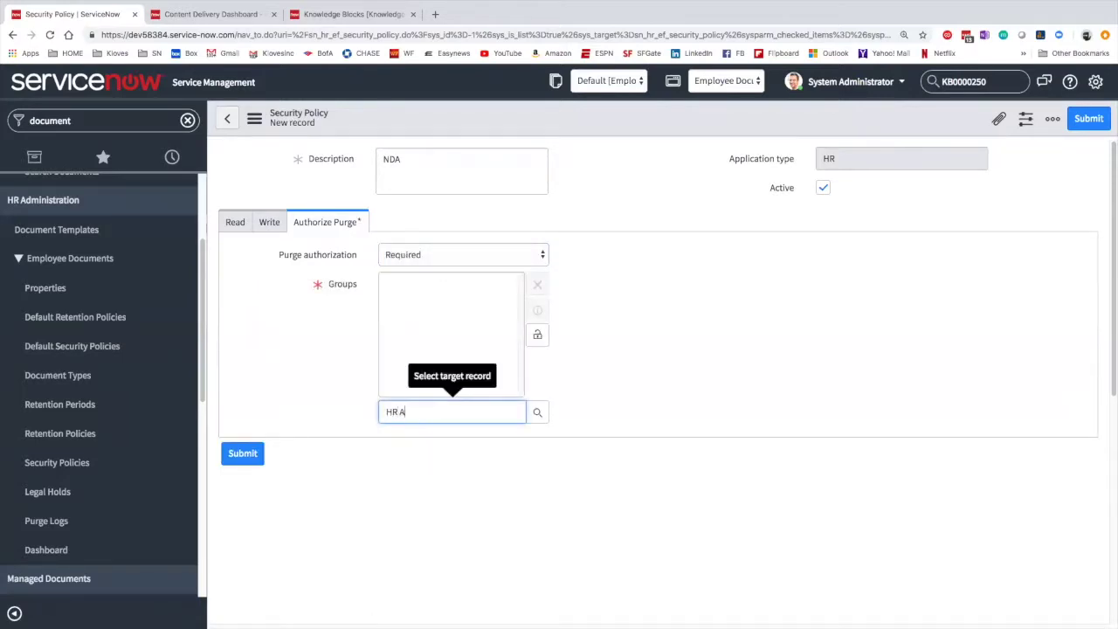
{"action": "type", "text": "HR AD"}
{"action": "key", "text": "Return"}
{"action": "left_click", "coordinate": [246, 454]}
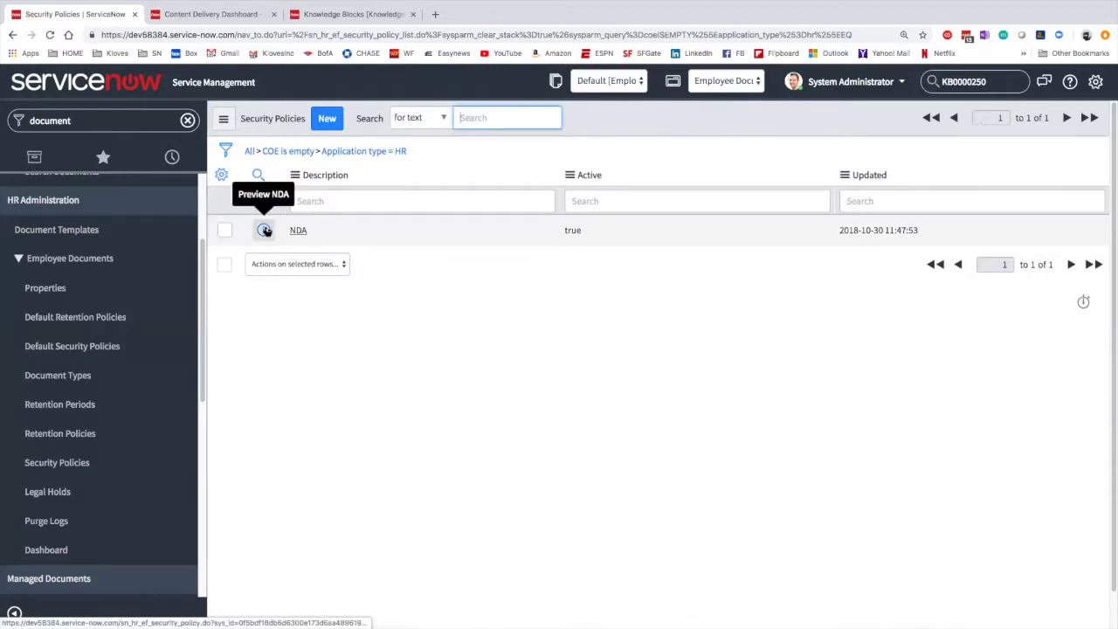
Open the NDA security policy record and review its read, write and purge authorization settings.
{"action": "left_click", "coordinate": [265, 231]}
{"action": "left_click", "coordinate": [635, 272]}
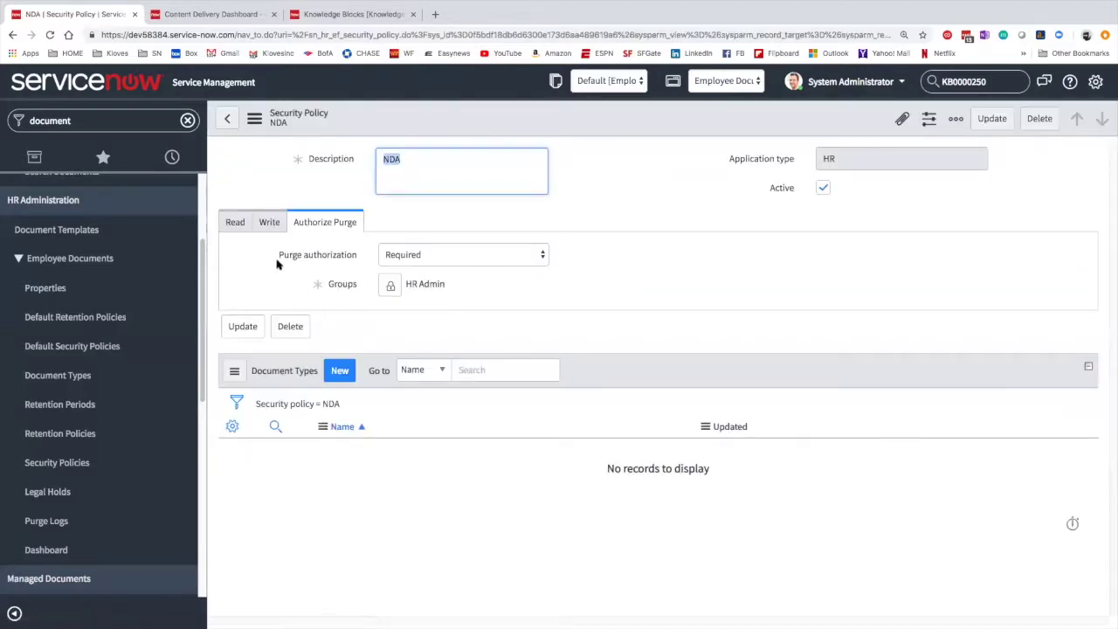
{"action": "left_click", "coordinate": [244, 223]}
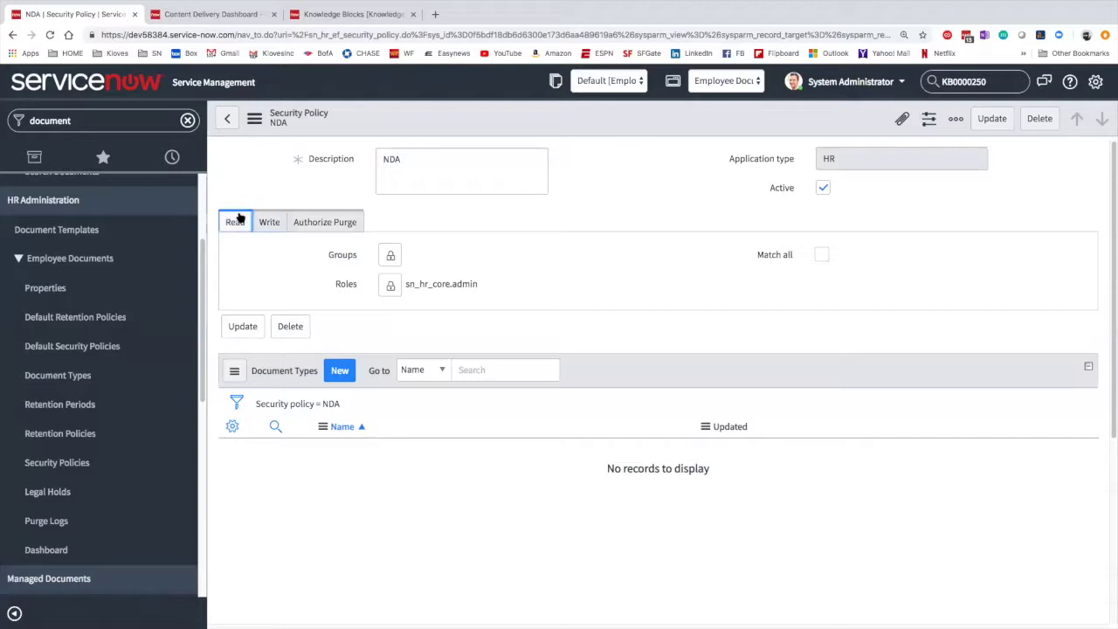
{"action": "left_click", "coordinate": [476, 285]}
{"action": "left_click", "coordinate": [270, 220]}
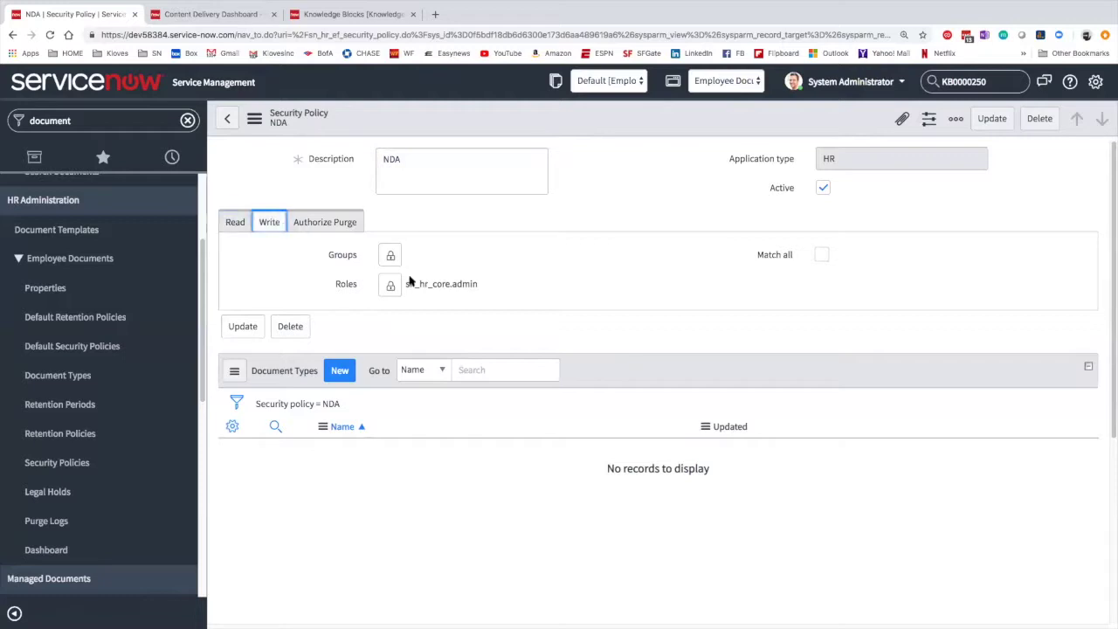
{"action": "left_click", "coordinate": [326, 222]}
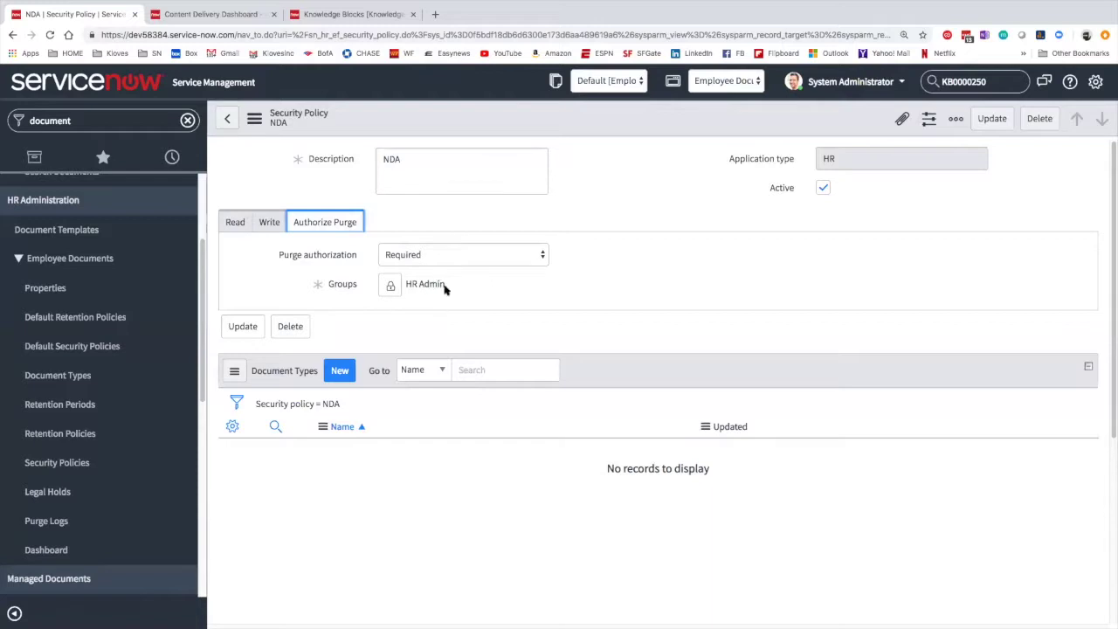
Start a new document type named NDA from the NDA security policy's related document types.
{"action": "left_click", "coordinate": [341, 370]}
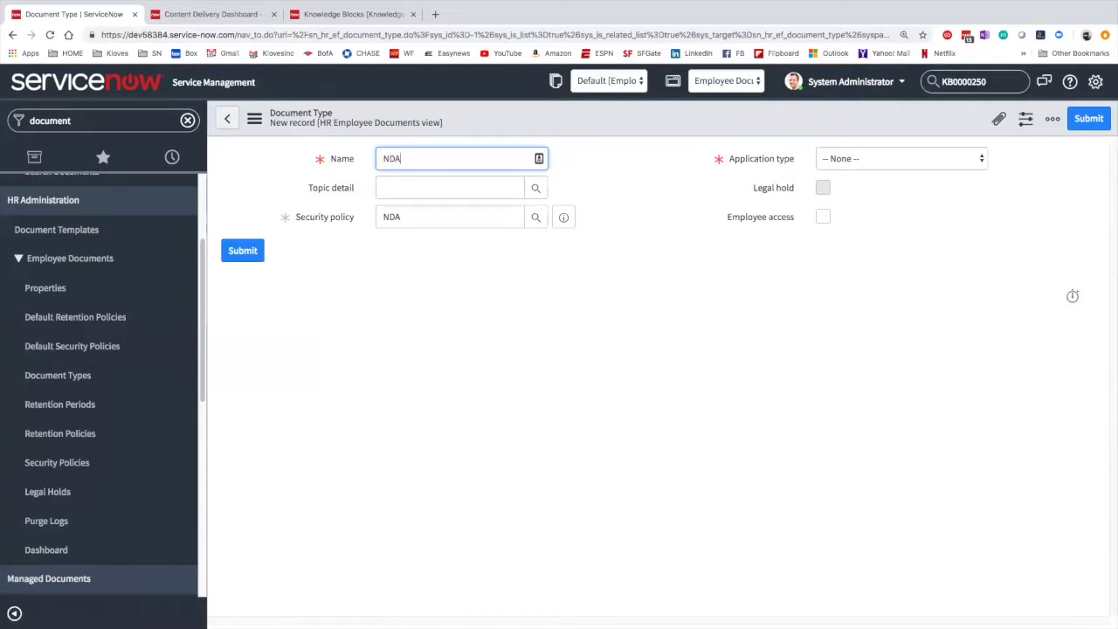
{"action": "left_click", "coordinate": [409, 195]}
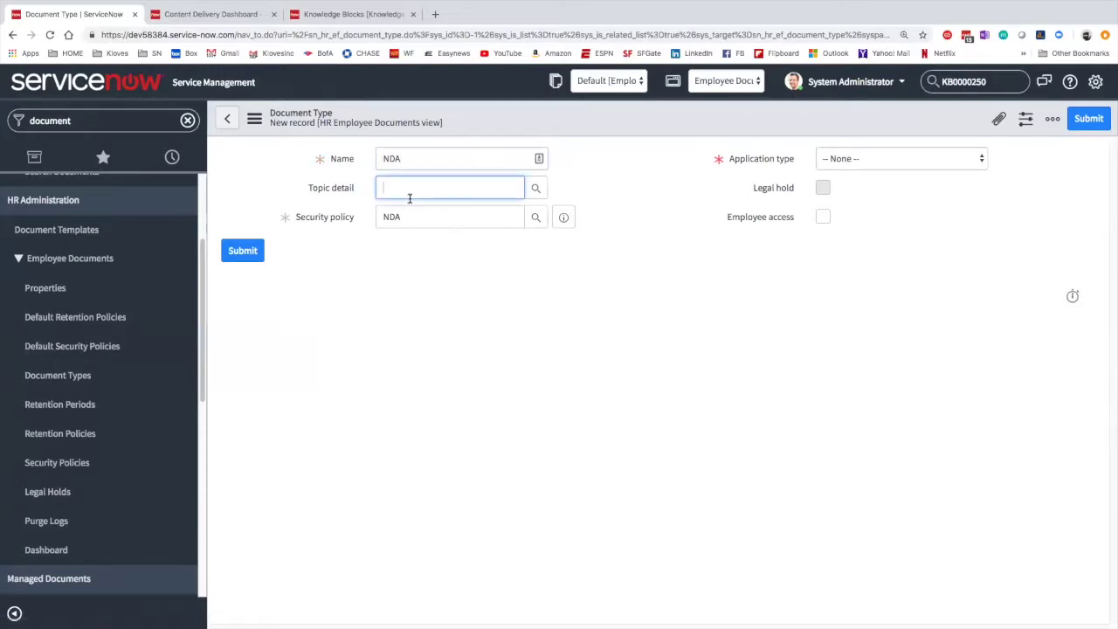
{"action": "type", "text": "ND"}
Look through the available HR topic details and set the new NDA document type's topic detail to Discrepancy.
{"action": "left_click", "coordinate": [535, 188]}
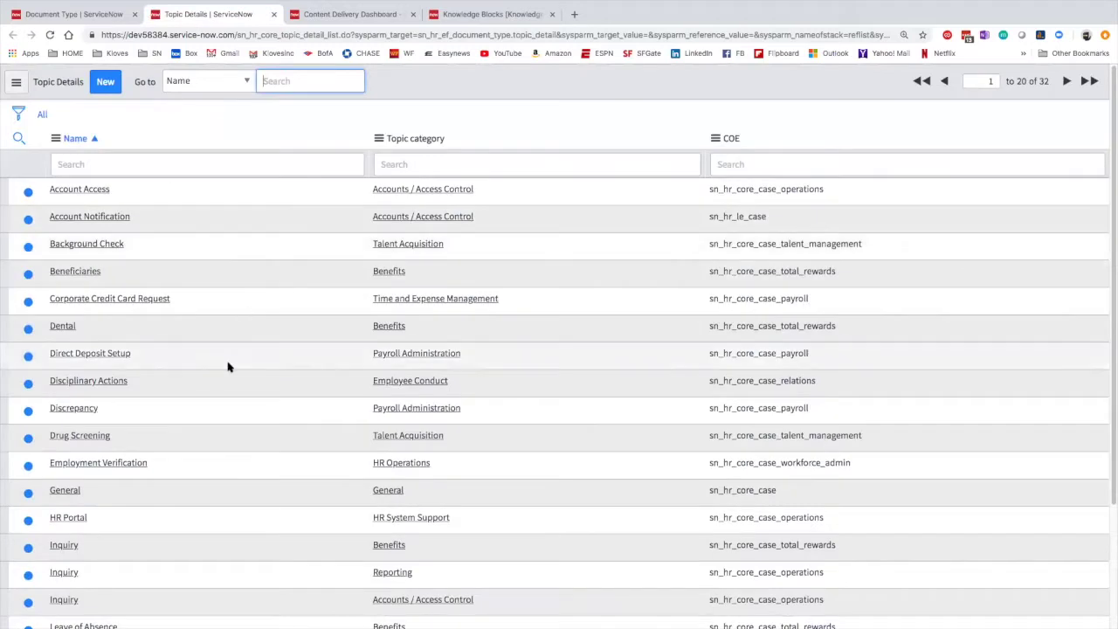
{"action": "scroll", "coordinate": [227, 367], "scroll_direction": "down", "scroll_amount": 3}
{"action": "scroll", "coordinate": [227, 367], "scroll_direction": "down", "scroll_amount": 1}
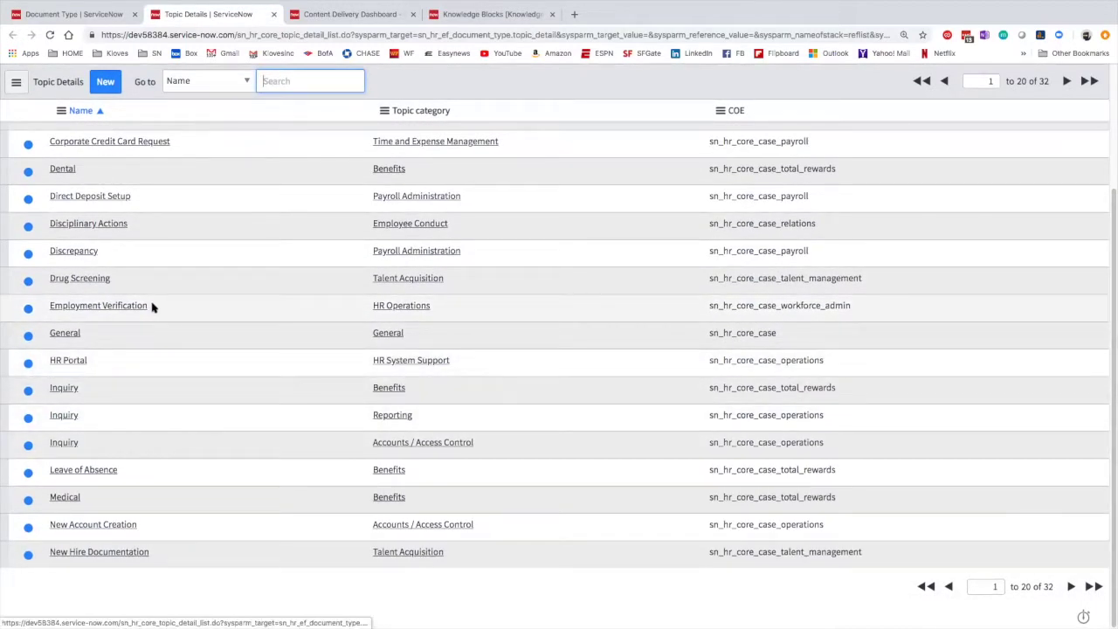
{"action": "scroll", "coordinate": [153, 305], "scroll_direction": "up", "scroll_amount": 5}
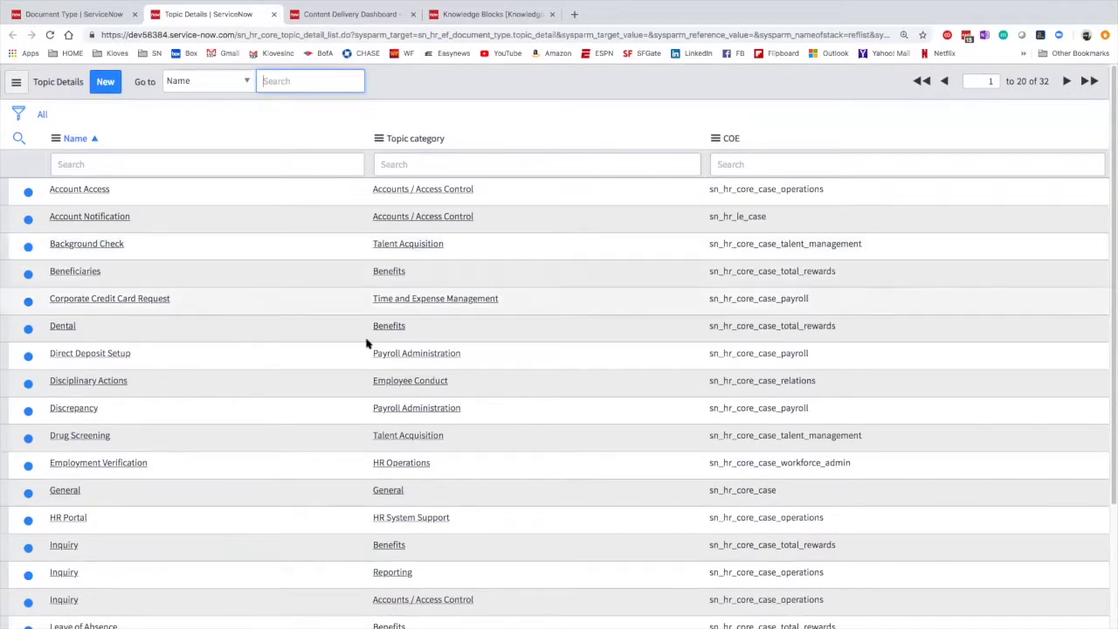
{"action": "left_click", "coordinate": [1066, 81]}
{"action": "left_click", "coordinate": [221, 160]}
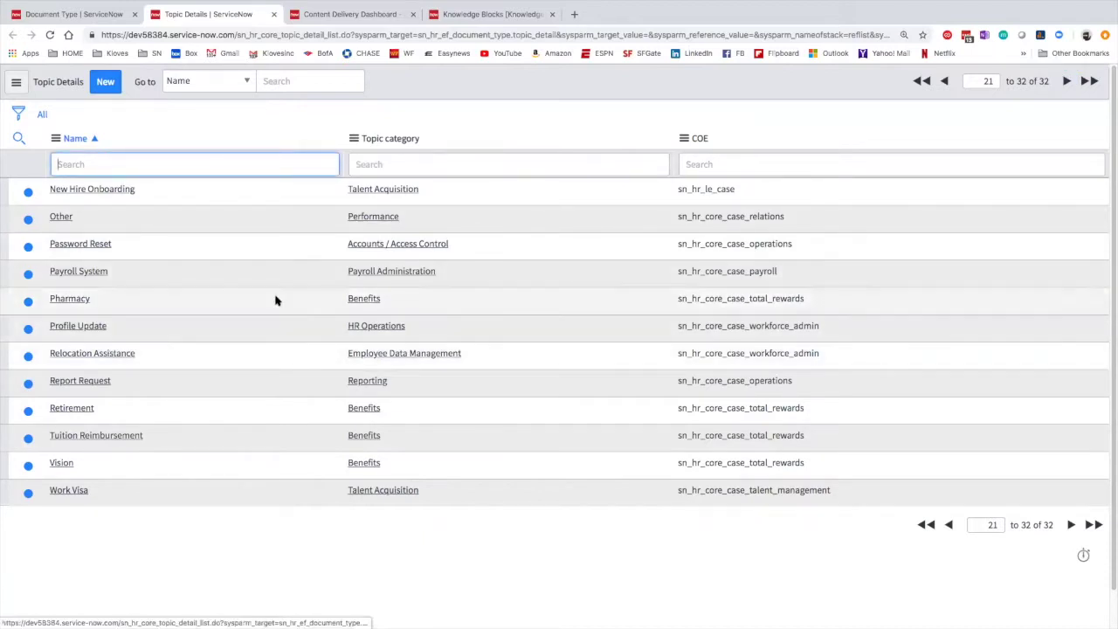
{"action": "left_click", "coordinate": [944, 84]}
{"action": "scroll", "coordinate": [367, 337], "scroll_direction": "down", "scroll_amount": 2}
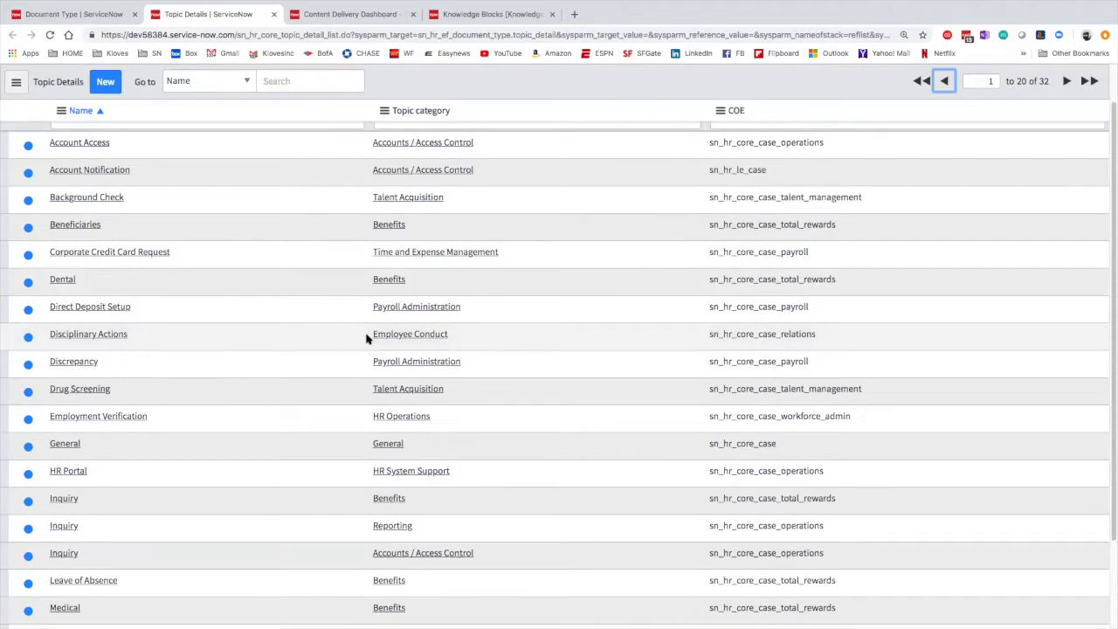
{"action": "scroll", "coordinate": [366, 339], "scroll_direction": "up", "scroll_amount": 2}
{"action": "scroll", "coordinate": [367, 339], "scroll_direction": "down", "scroll_amount": 1}
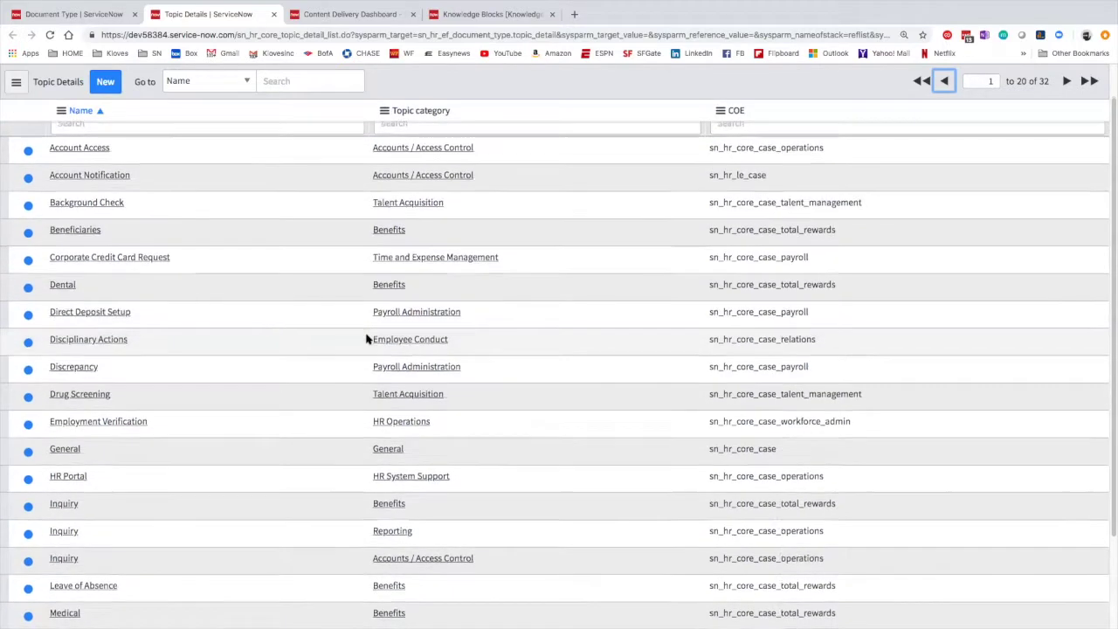
{"action": "left_click", "coordinate": [76, 365]}
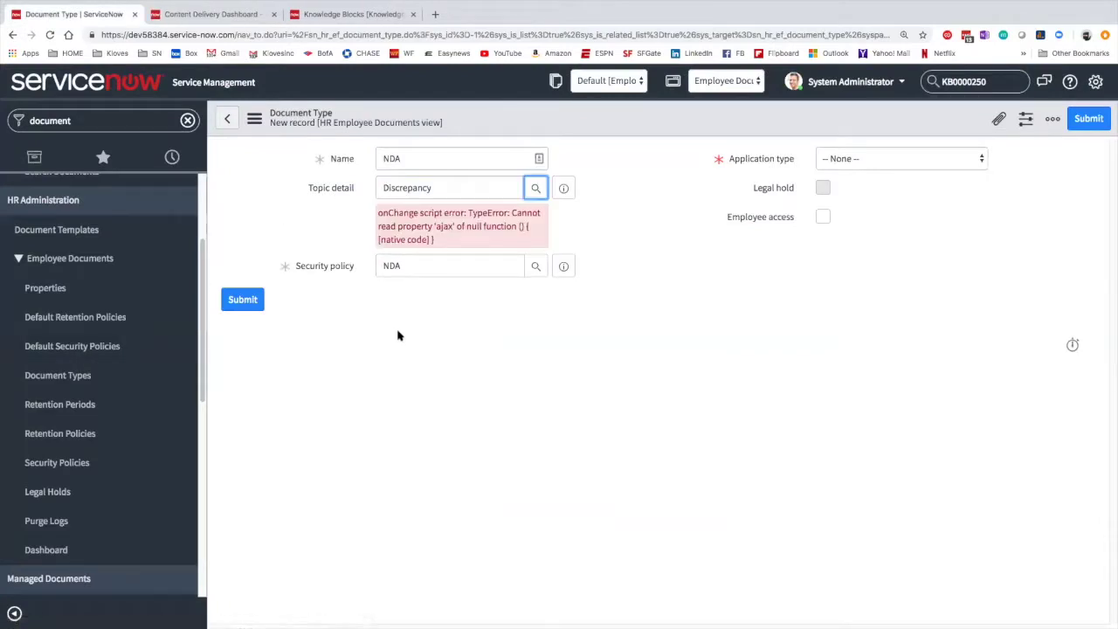
Set the NDA document type's topic detail to Tuition Reimbursement.
{"action": "left_click", "coordinate": [535, 189]}
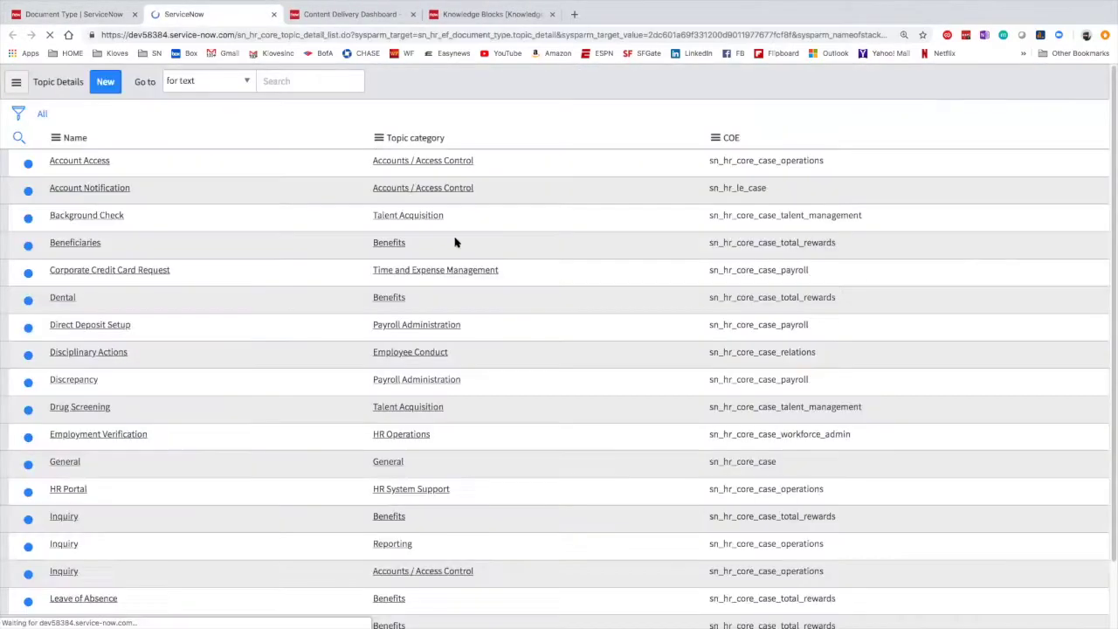
{"action": "scroll", "coordinate": [170, 343], "scroll_direction": "down", "scroll_amount": 3}
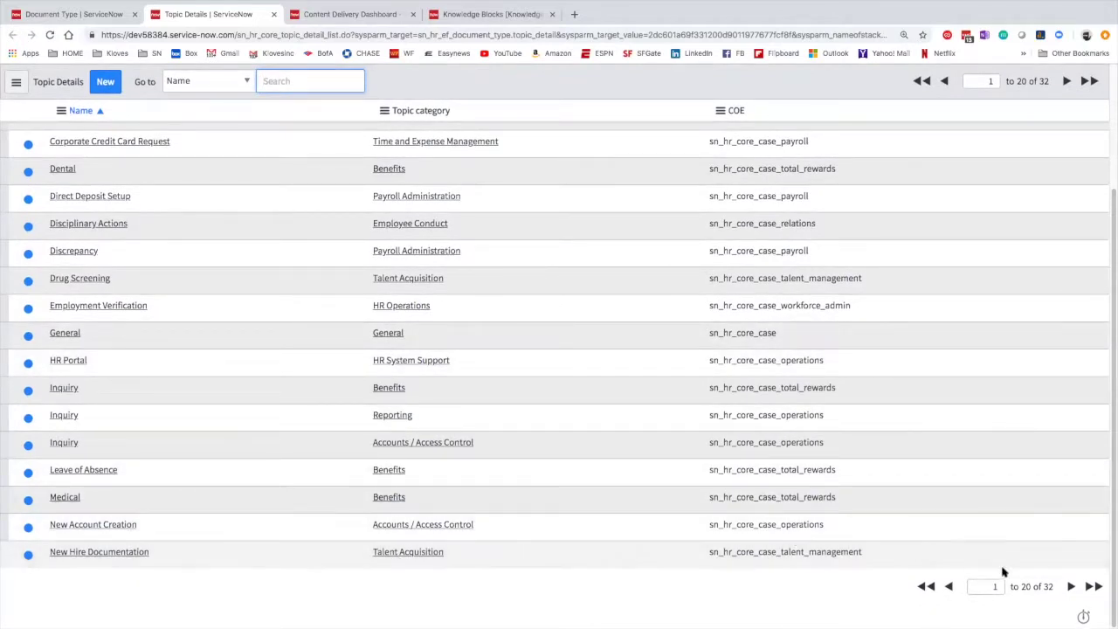
{"action": "left_click", "coordinate": [1070, 585]}
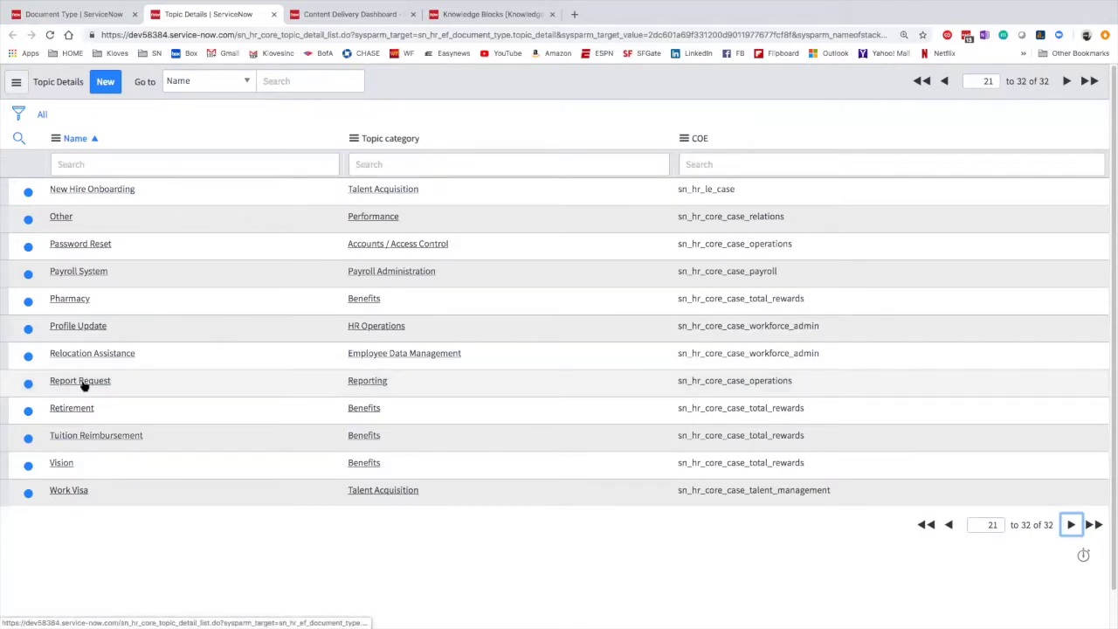
{"action": "left_click", "coordinate": [87, 436]}
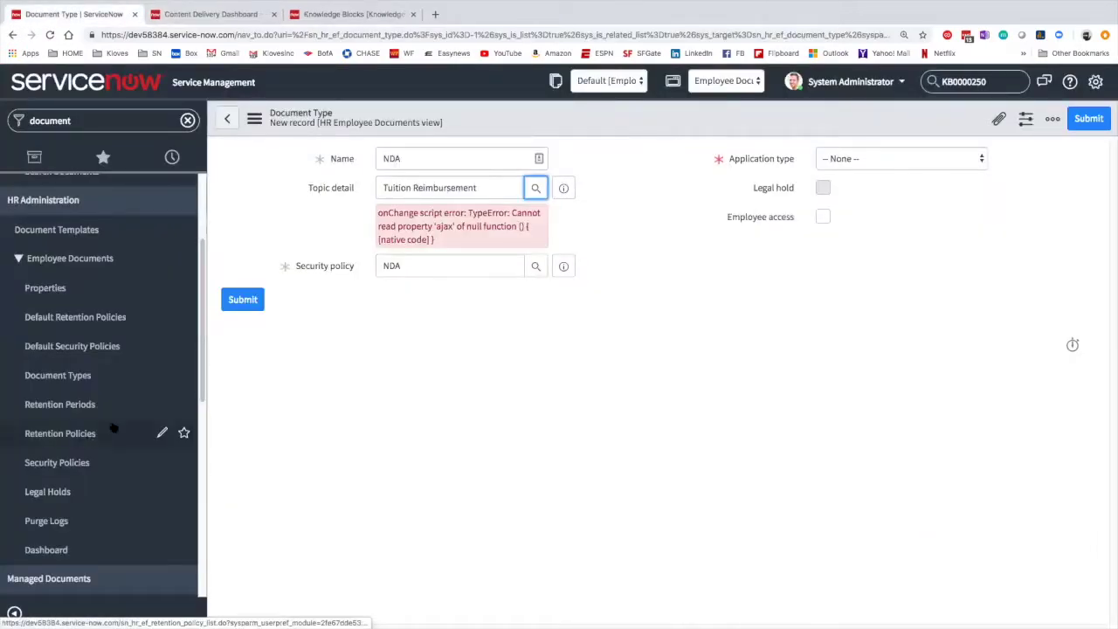
Set the NDA document type's application type to HR and submit the record.
{"action": "left_click", "coordinate": [859, 158]}
{"action": "left_click", "coordinate": [856, 172]}
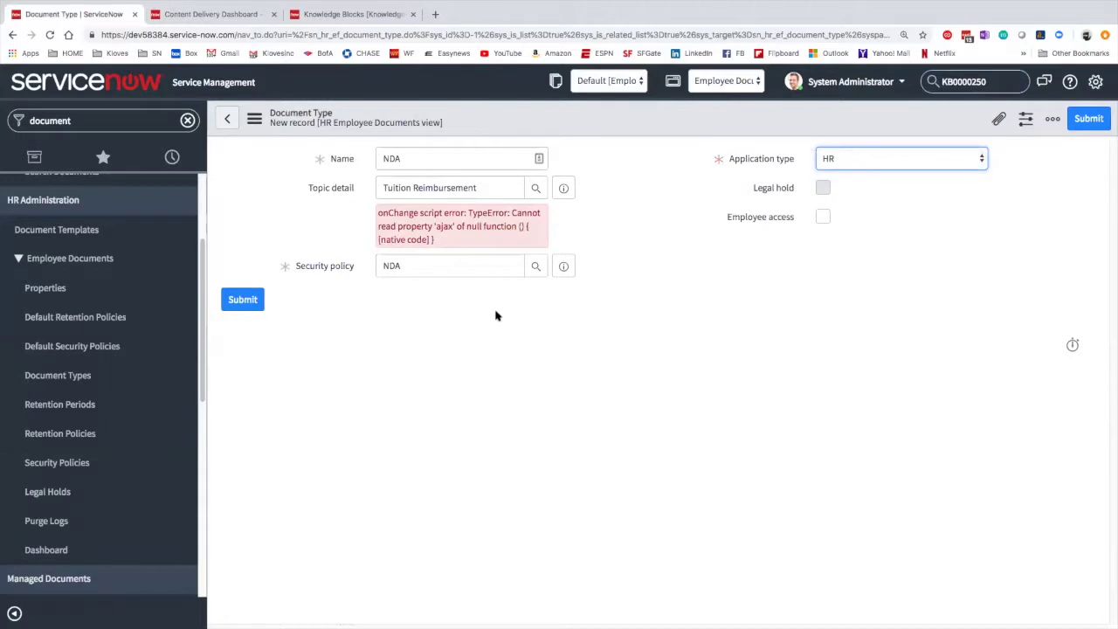
{"action": "left_click", "coordinate": [253, 300]}
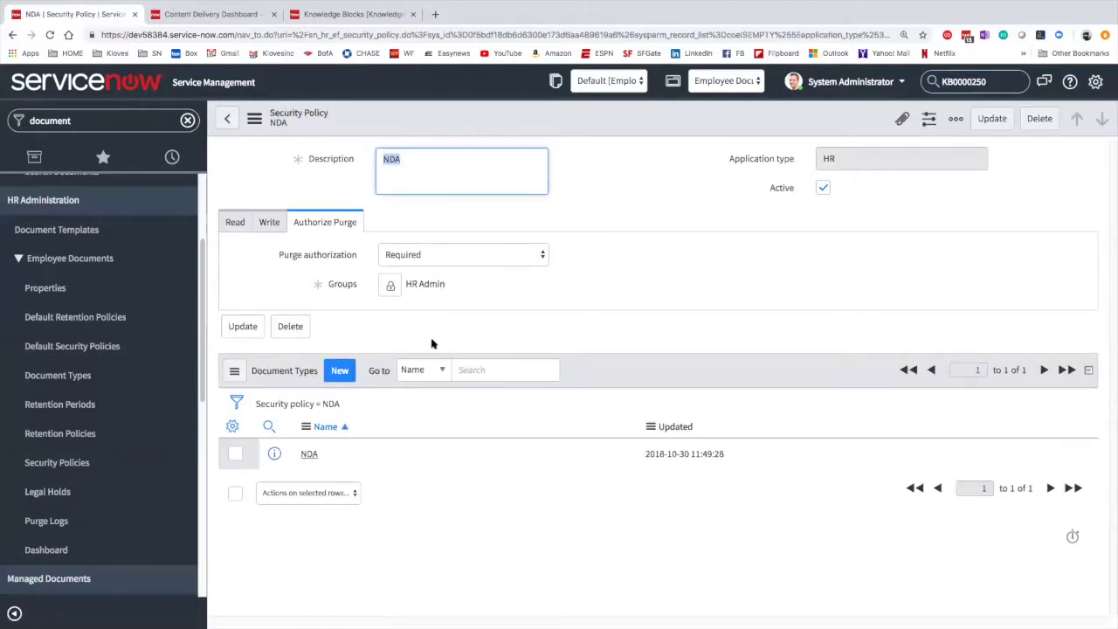
Check the NDA security policy's write and read access, and try to save the policy as inactive.
{"action": "left_click", "coordinate": [363, 328]}
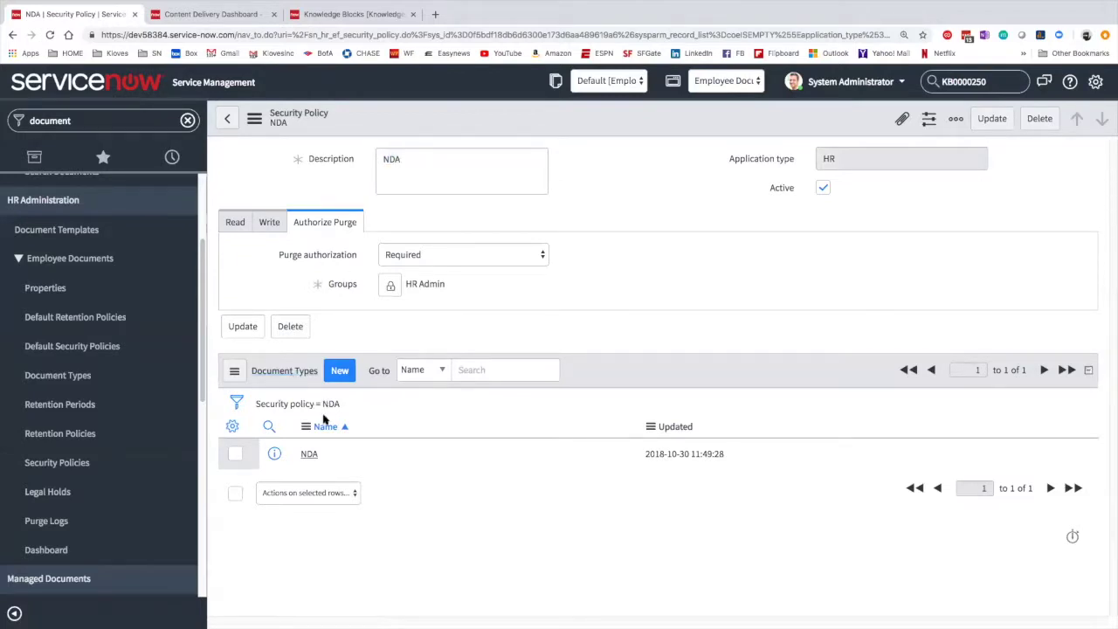
{"action": "left_click", "coordinate": [273, 222]}
{"action": "left_click", "coordinate": [248, 223]}
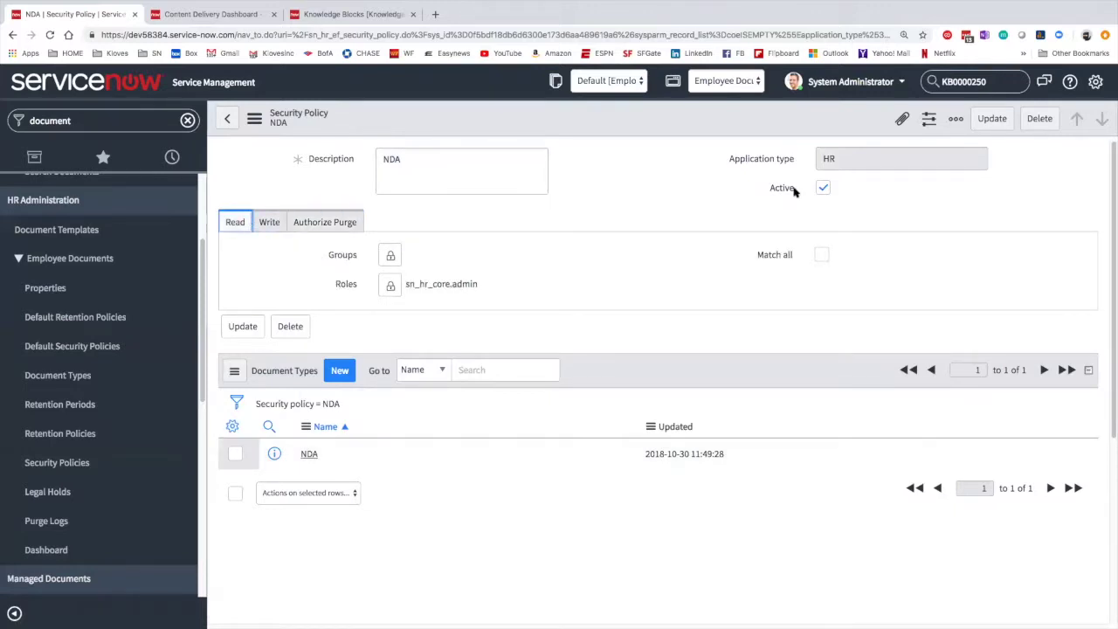
{"action": "left_click", "coordinate": [823, 187]}
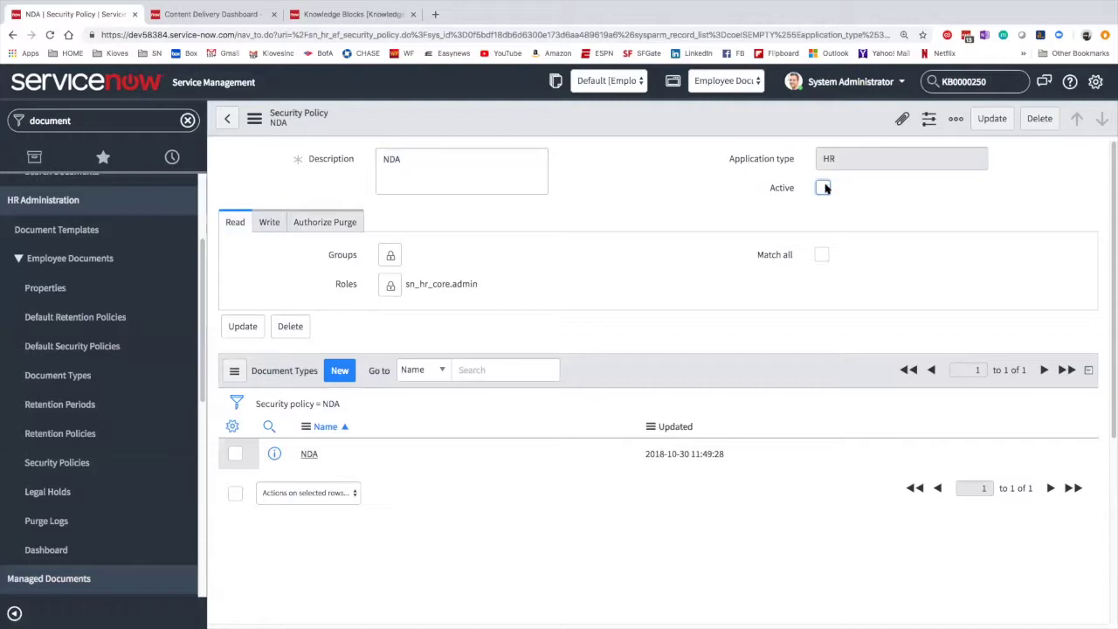
{"action": "left_click", "coordinate": [992, 118]}
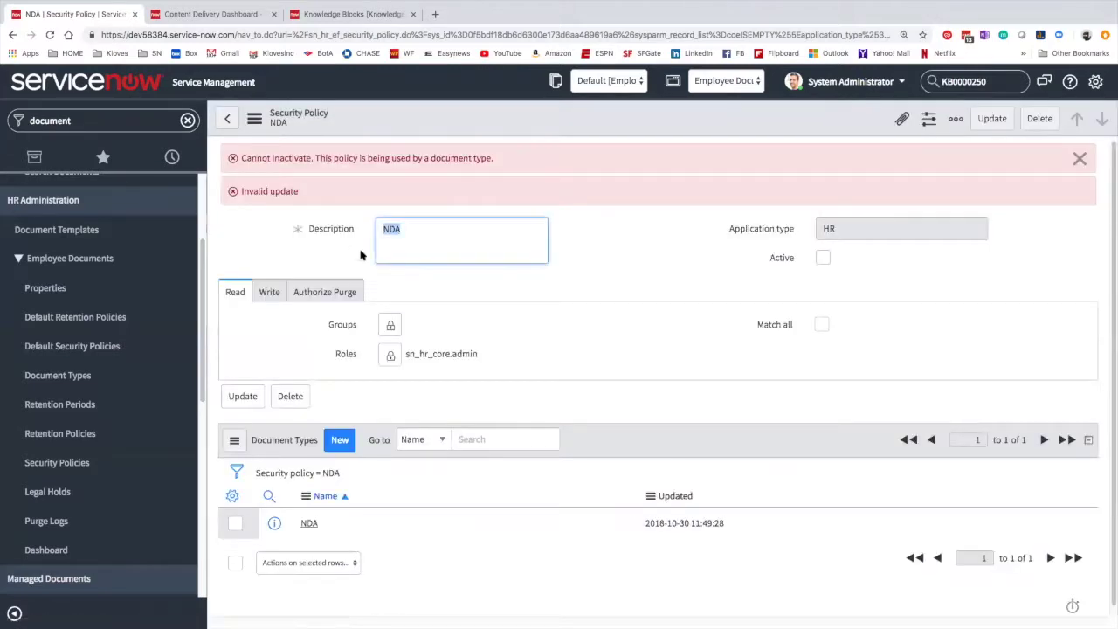
Delete the NDA document type from the security policy's related document types.
{"action": "scroll", "coordinate": [414, 295], "scroll_direction": "down", "scroll_amount": 1}
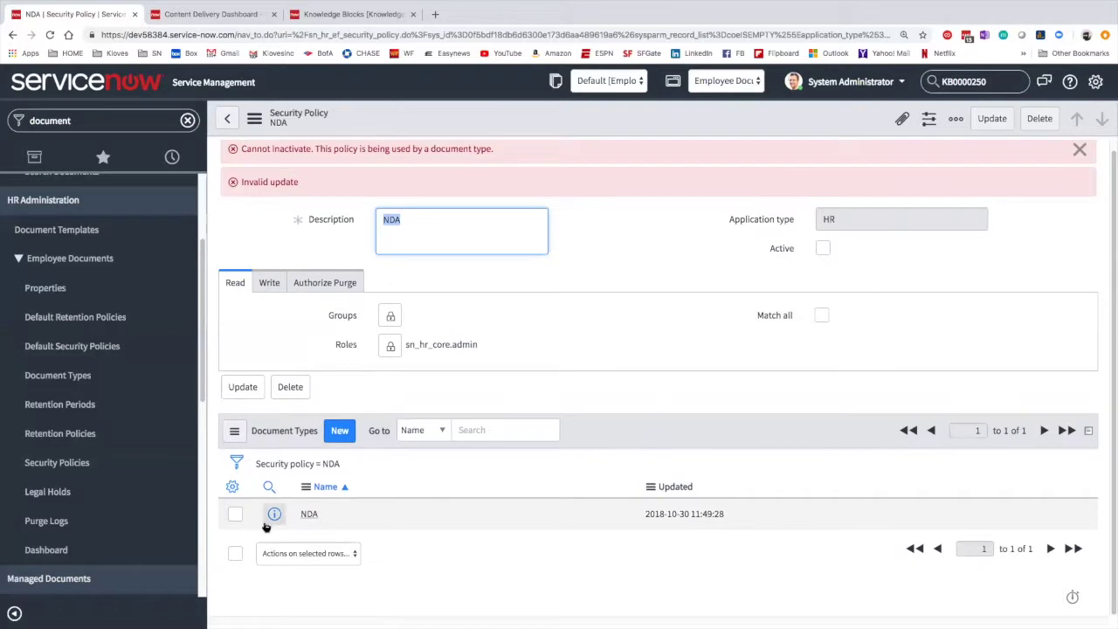
{"action": "left_click", "coordinate": [234, 515]}
{"action": "left_click", "coordinate": [292, 555]}
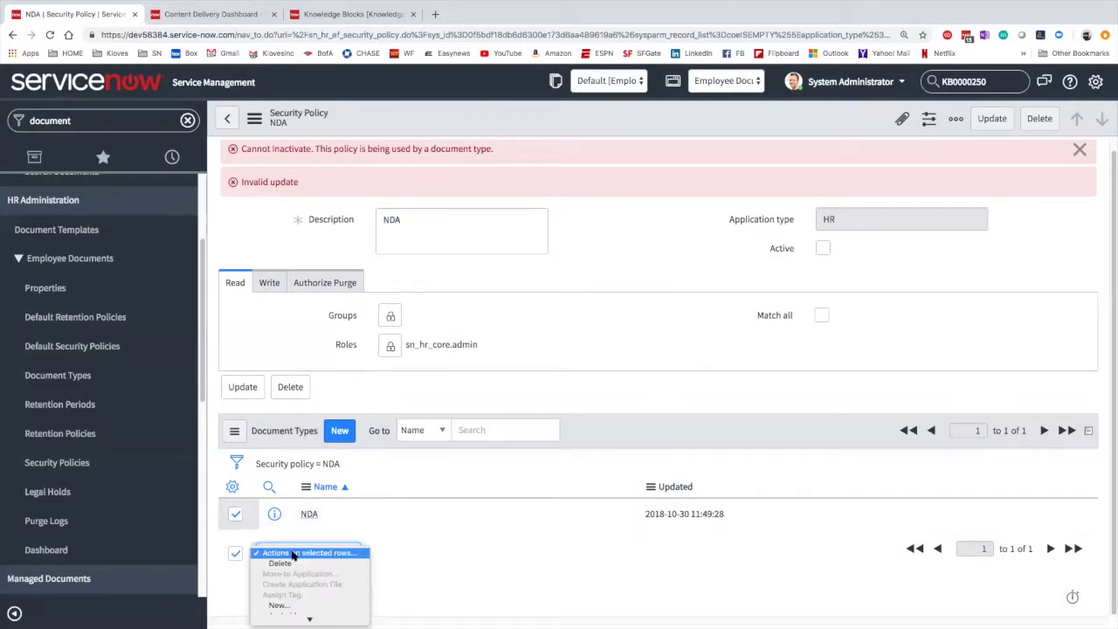
{"action": "key", "text": "Escape"}
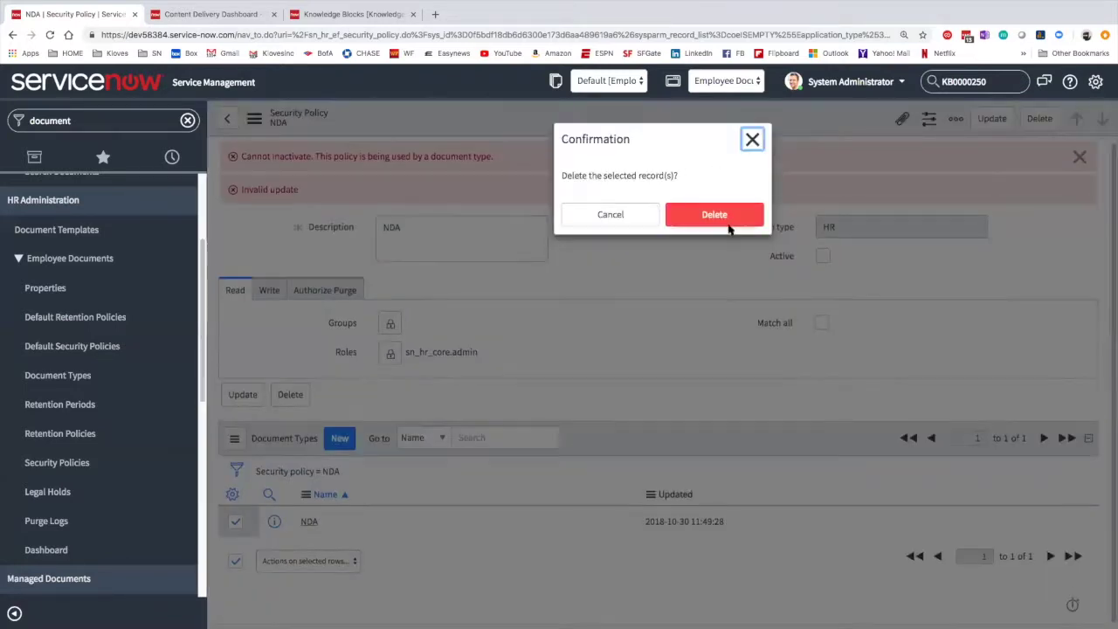
{"action": "left_click", "coordinate": [724, 221]}
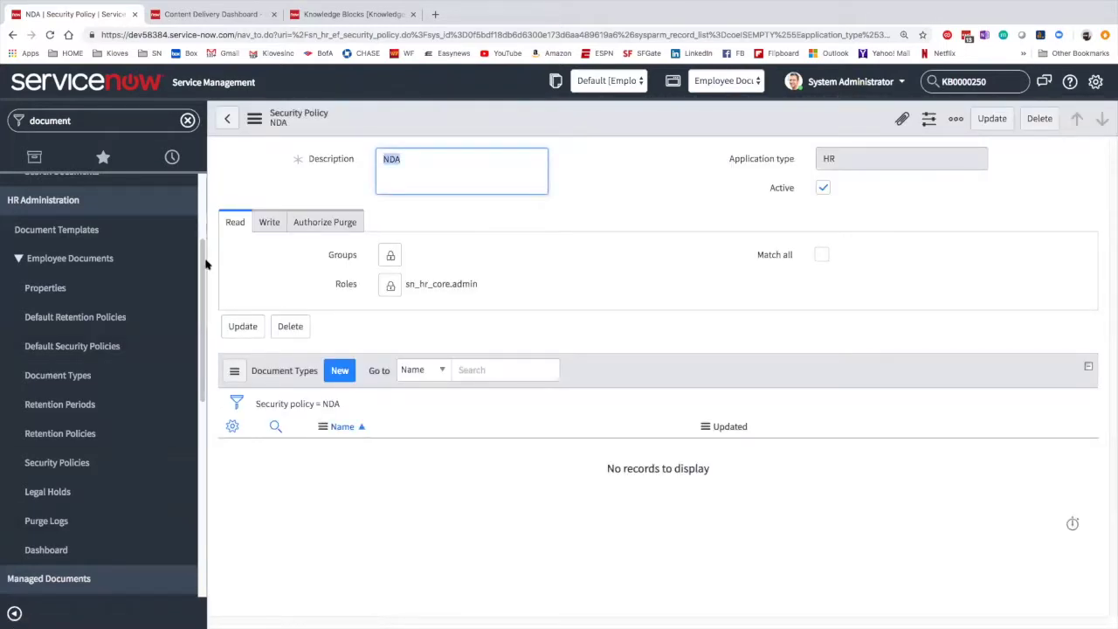
Open the Employee Documents dashboard under HR Administration.
{"action": "left_click", "coordinate": [262, 282]}
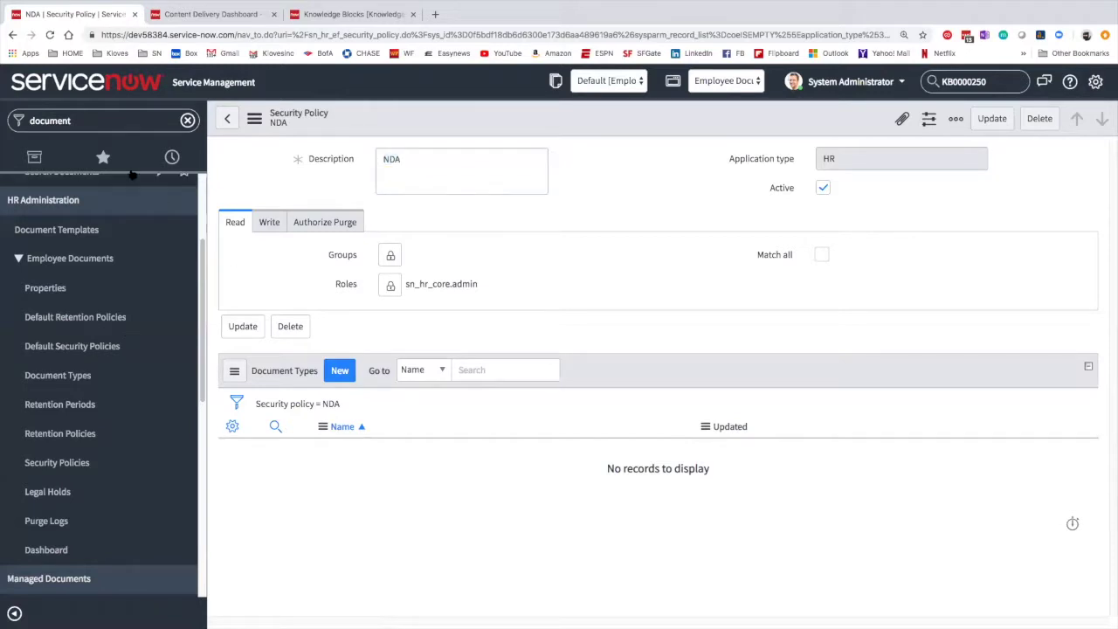
{"action": "double_click", "coordinate": [71, 126]}
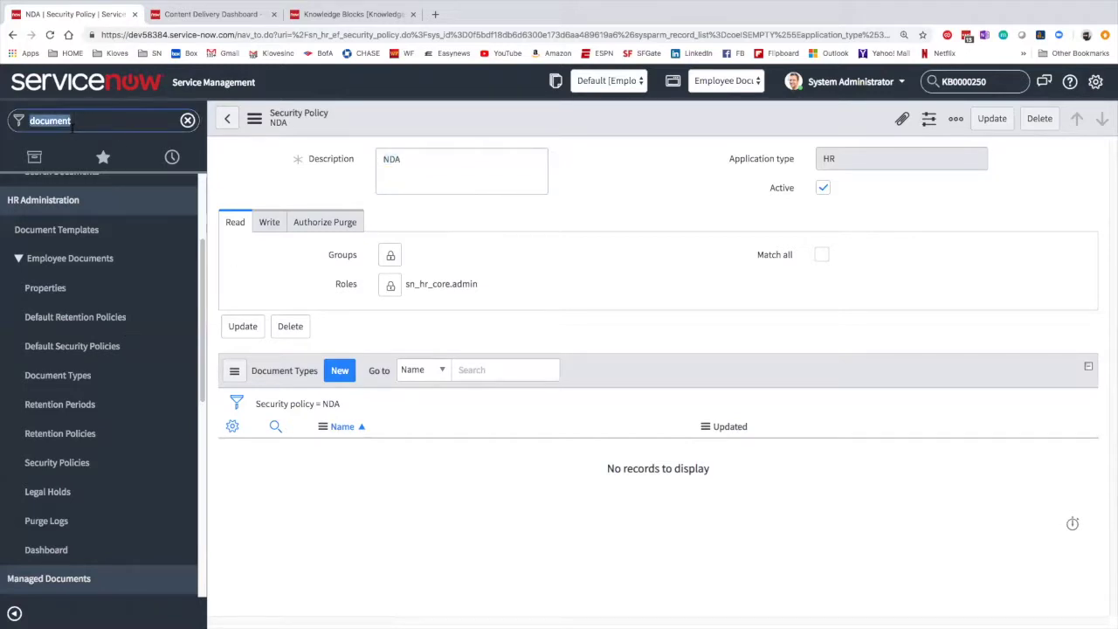
{"action": "left_click", "coordinate": [48, 550]}
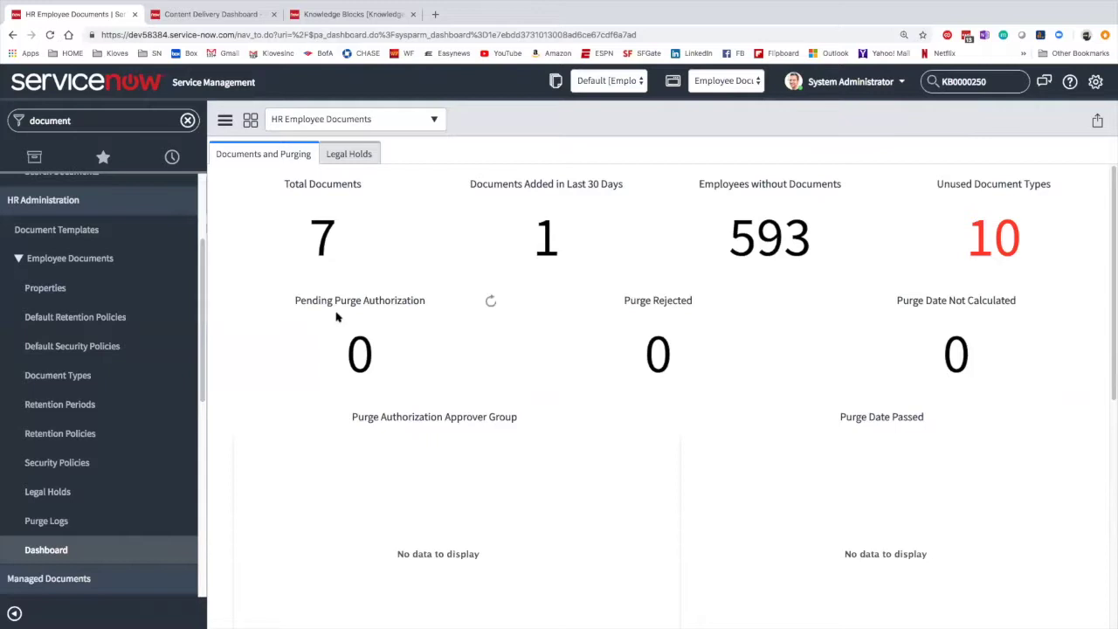
Find the system plugins list and search it for plugin names starting with Dashboard.
{"action": "left_click", "coordinate": [83, 122]}
{"action": "type", "text": "plugin"}
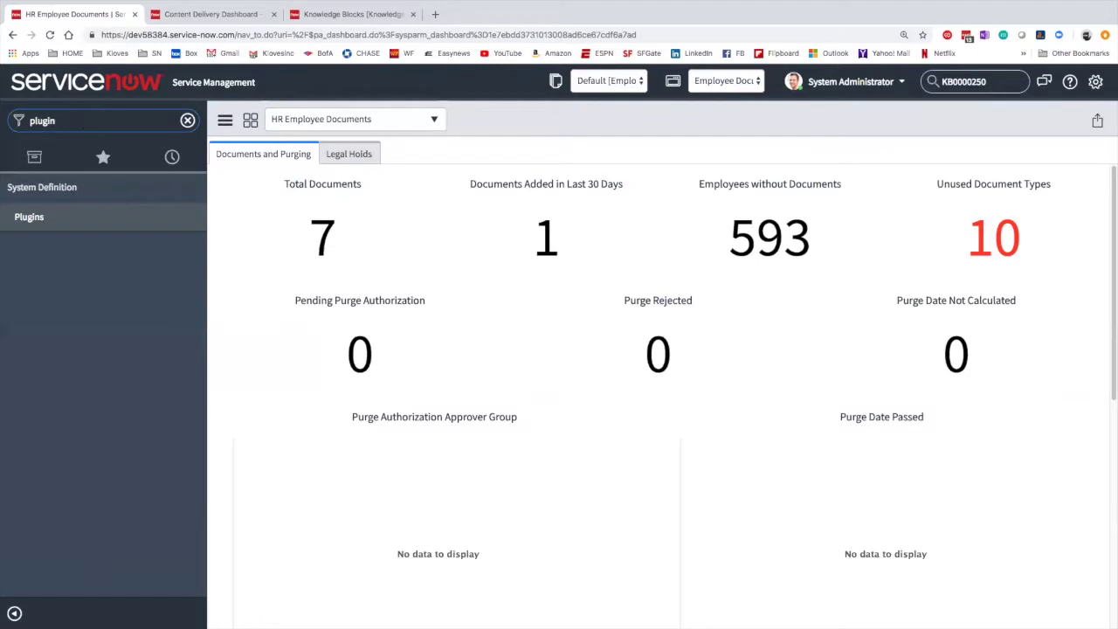
{"action": "left_click", "coordinate": [29, 216]}
{"action": "left_click", "coordinate": [378, 194]}
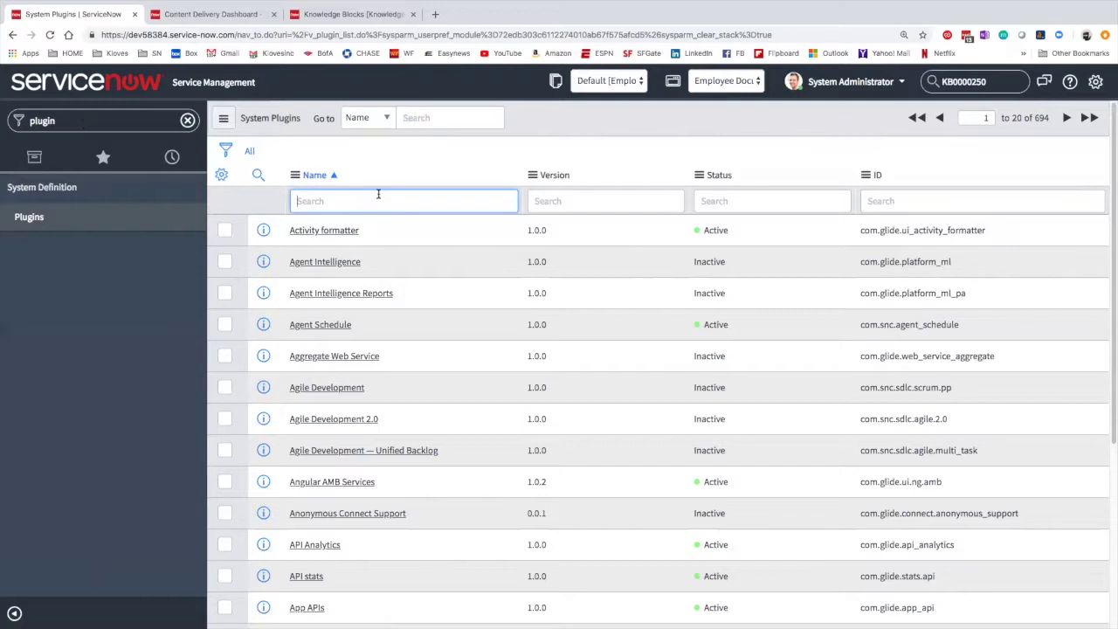
{"action": "type", "text": "Dashboard"}
{"action": "key", "text": "Return"}
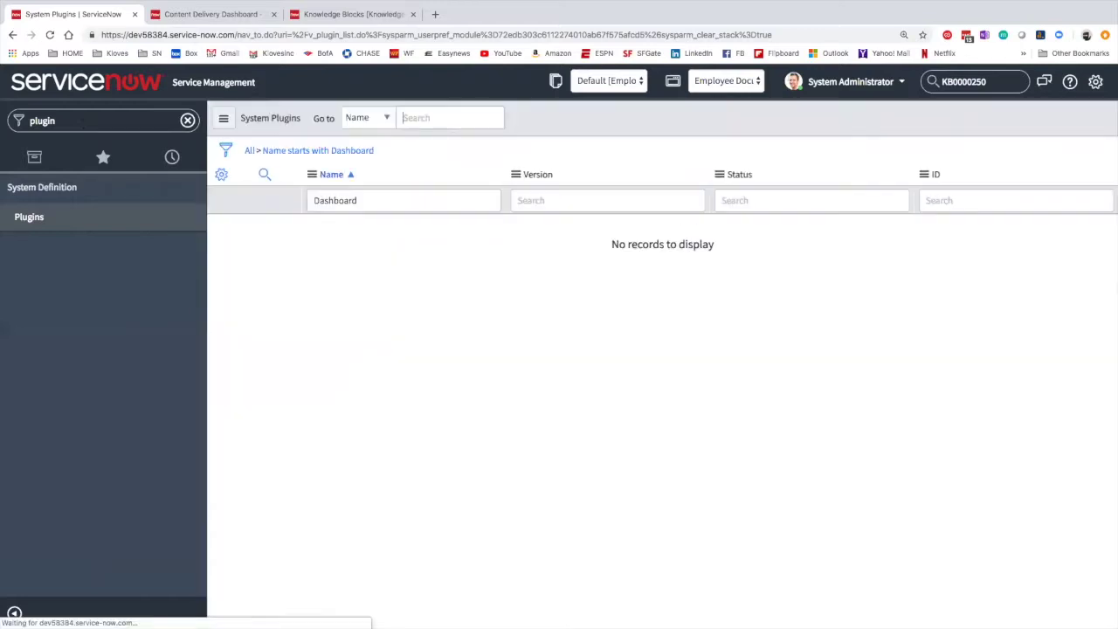
Widen the plugin search to names containing Dashboard and look through the list.
{"action": "left_click", "coordinate": [311, 200]}
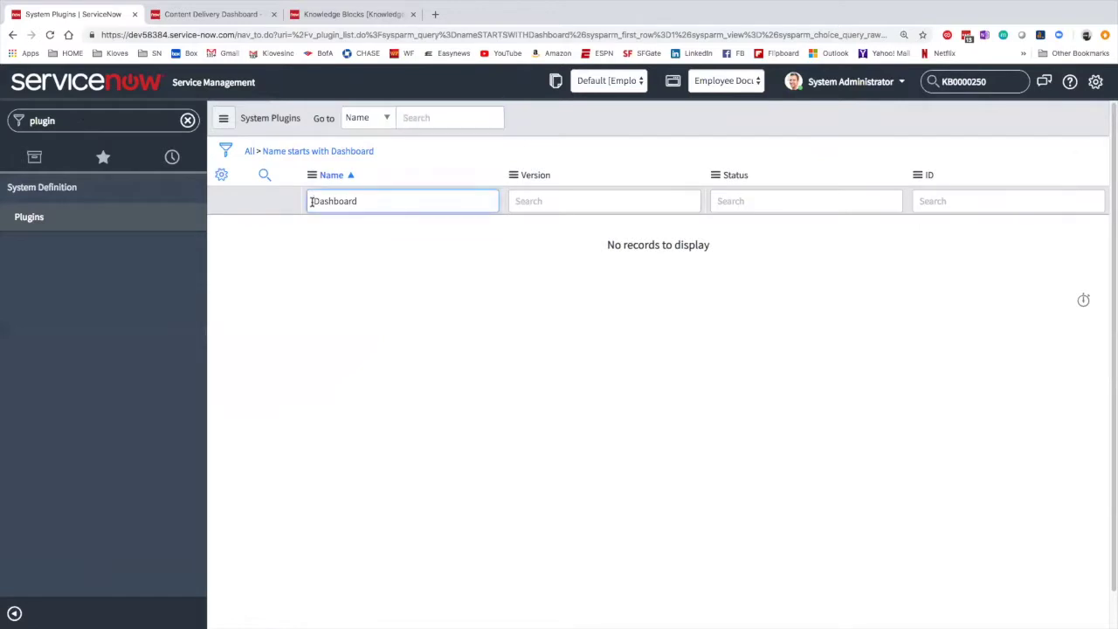
{"action": "type", "text": "*"}
{"action": "key", "text": "Return"}
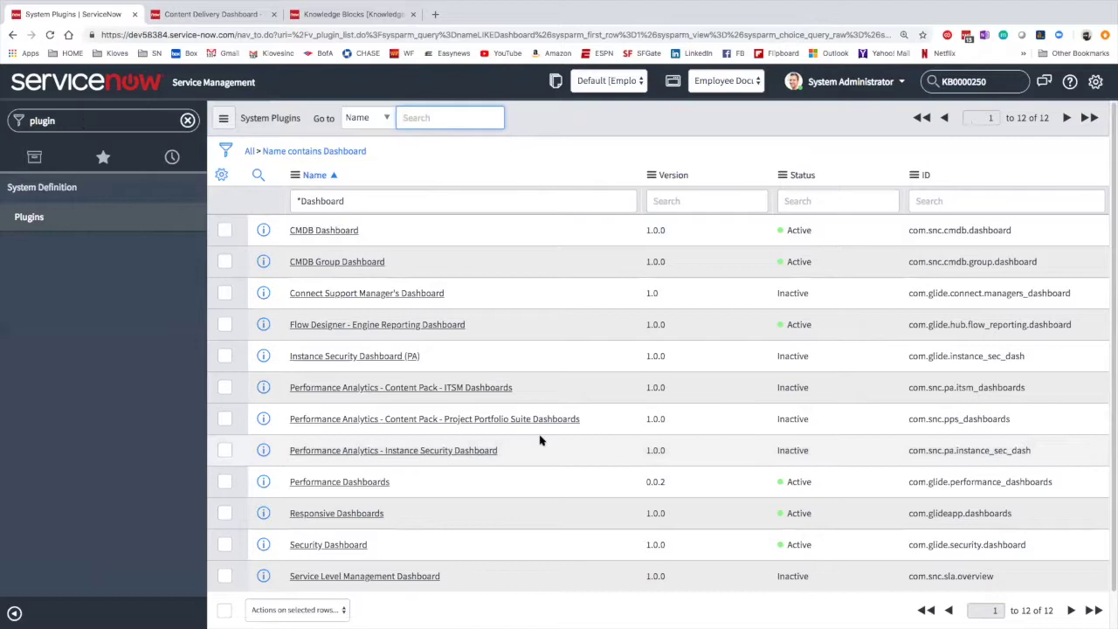
{"action": "scroll", "coordinate": [540, 441], "scroll_direction": "down", "scroll_amount": 1}
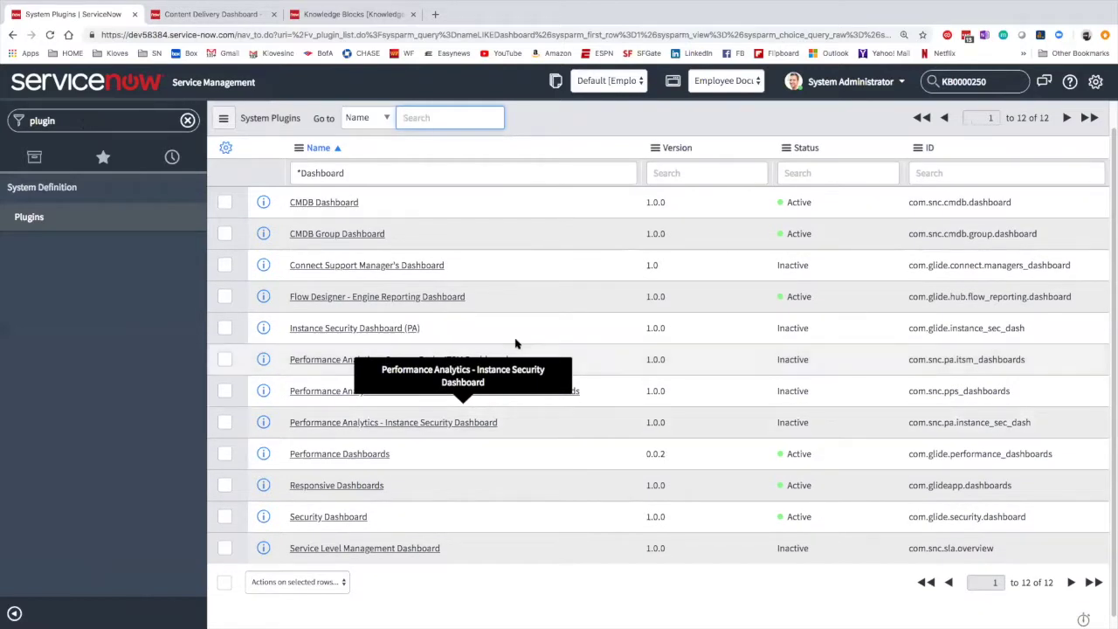
Search the system plugins for names containing Performance and look through the results onto the second page.
{"action": "left_click", "coordinate": [359, 163]}
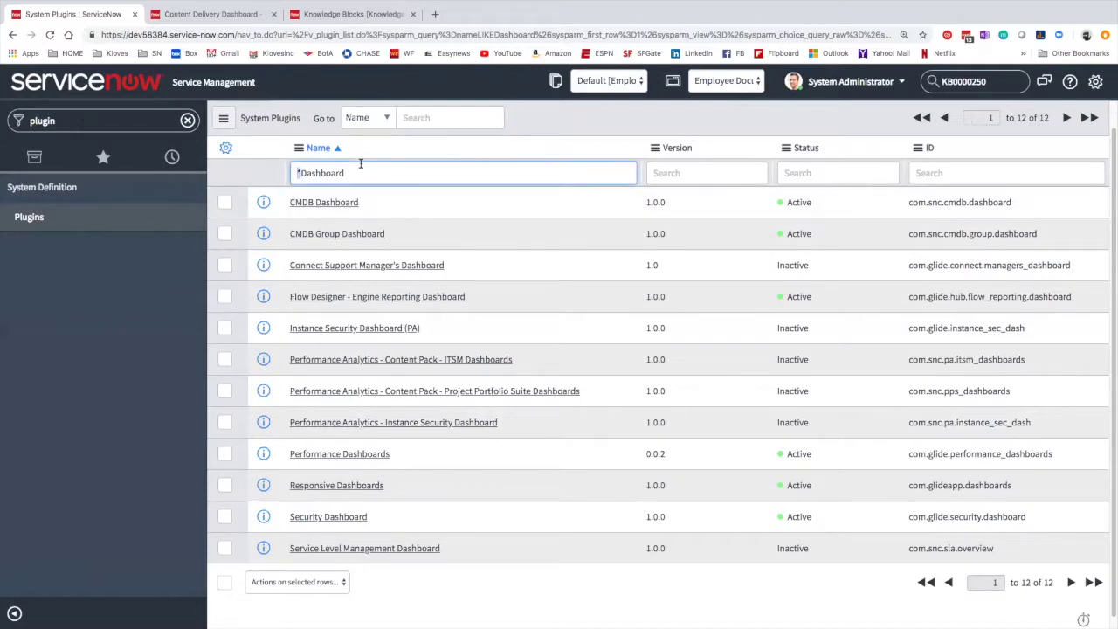
{"action": "double_click", "coordinate": [330, 172]}
{"action": "type", "text": "PErformance"}
{"action": "key", "text": "Return"}
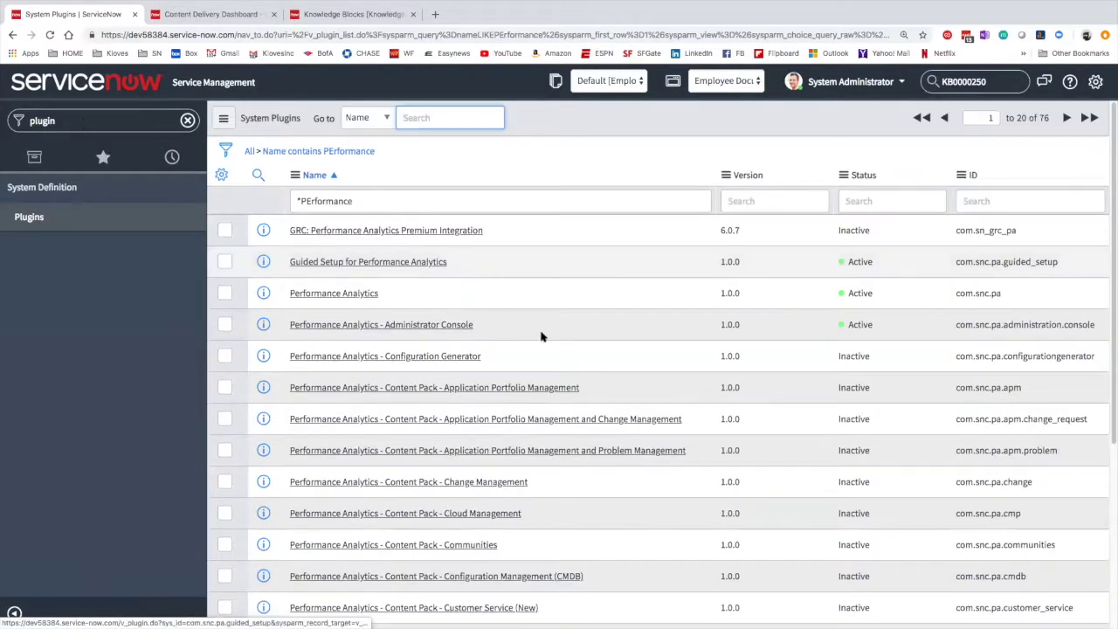
{"action": "scroll", "coordinate": [561, 354], "scroll_direction": "down", "scroll_amount": 2}
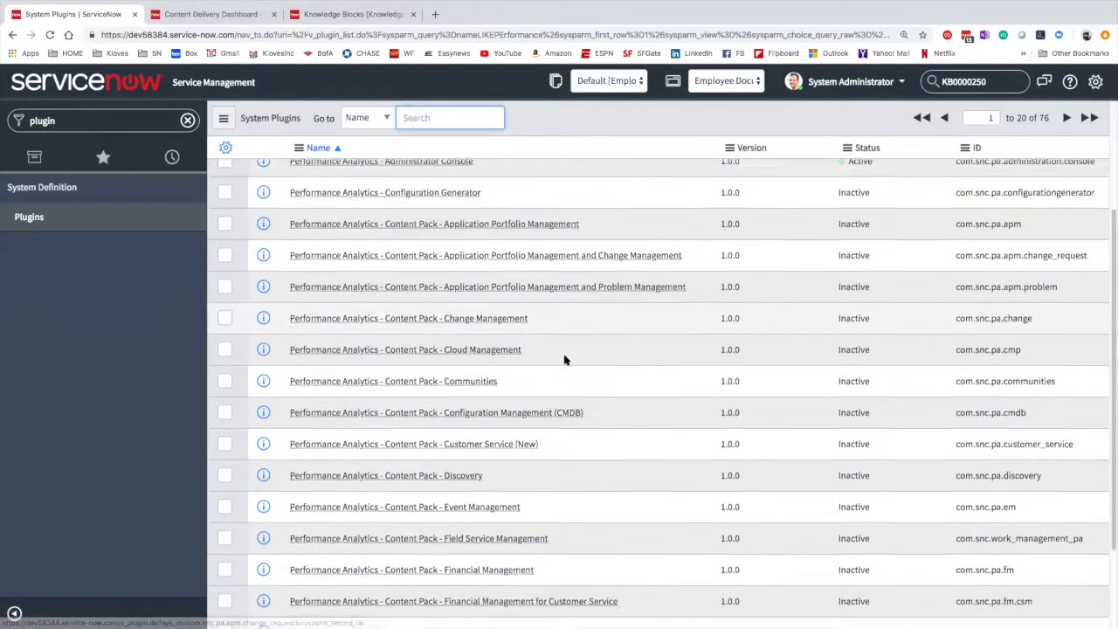
{"action": "scroll", "coordinate": [563, 359], "scroll_direction": "down", "scroll_amount": 1}
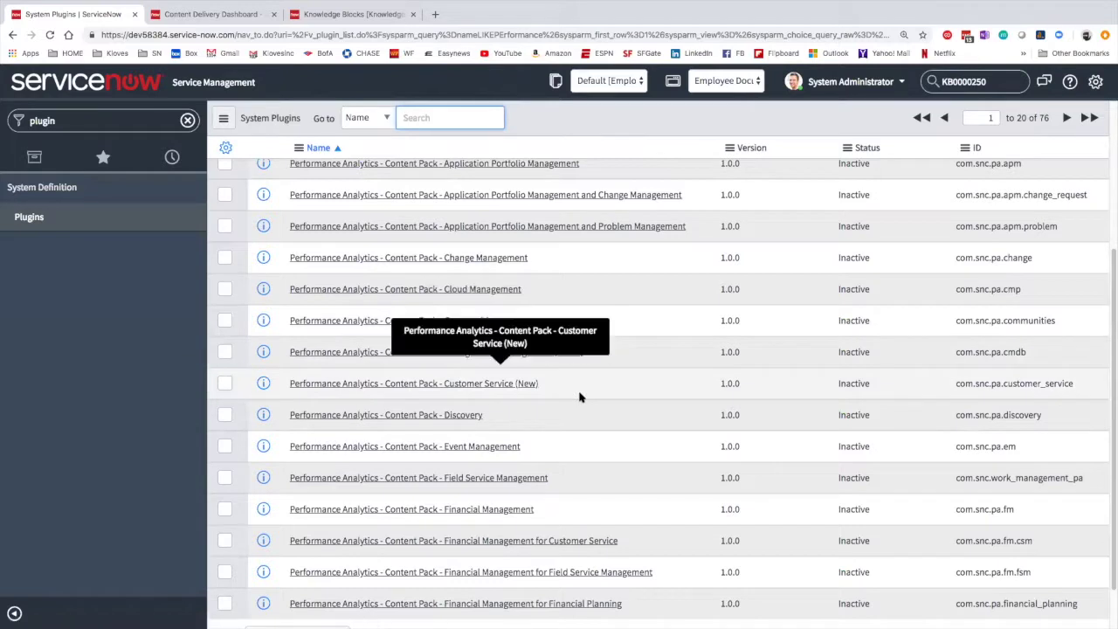
{"action": "scroll", "coordinate": [579, 395], "scroll_direction": "down", "scroll_amount": 1}
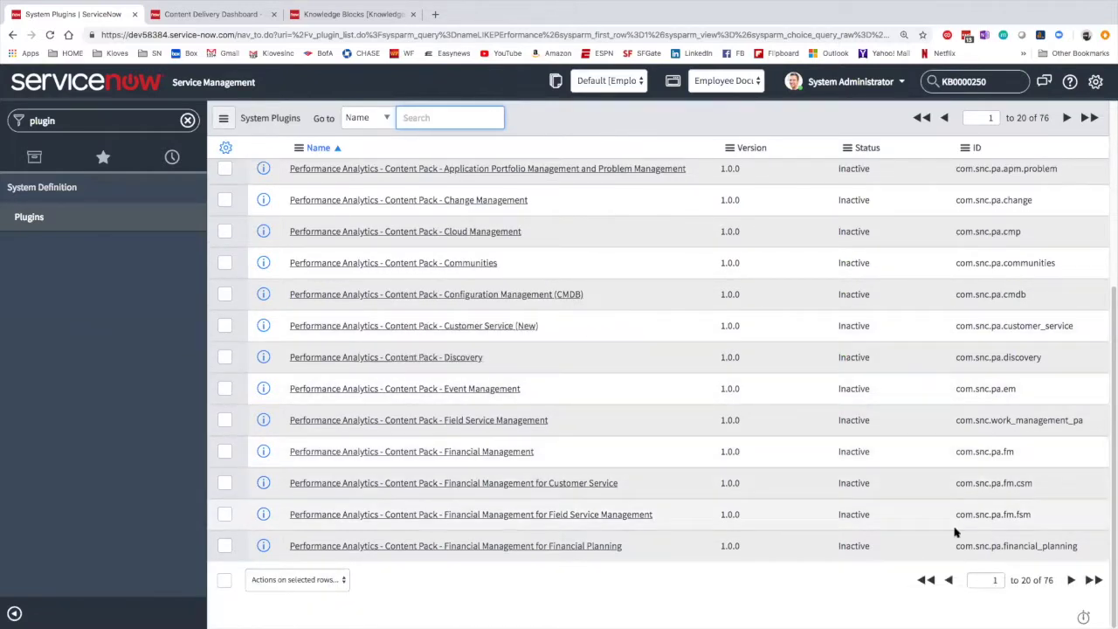
{"action": "left_click", "coordinate": [1070, 579]}
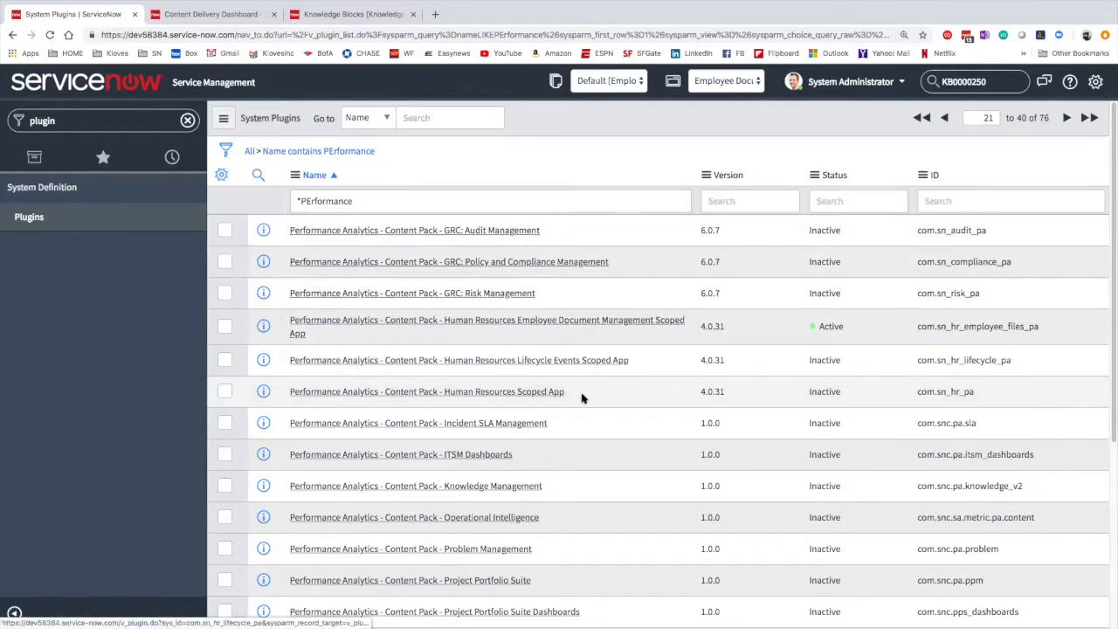
Open the Performance Analytics content pack plugin for Human Resources Employee Document Management and read its description.
{"action": "left_click", "coordinate": [579, 326]}
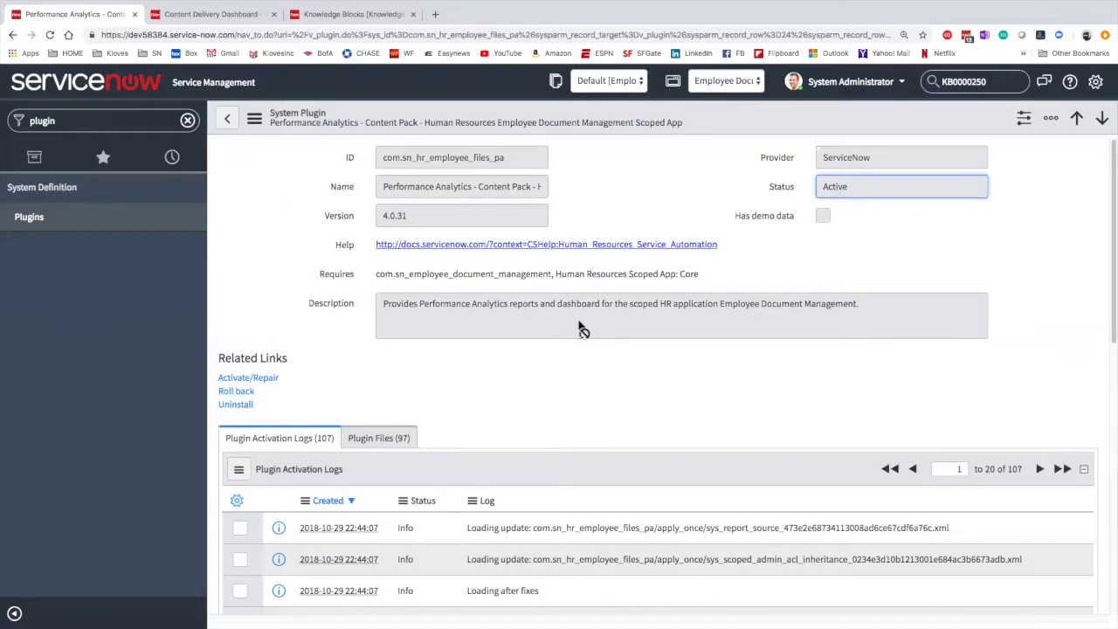
{"action": "double_click", "coordinate": [495, 303]}
{"action": "triple_click", "coordinate": [495, 303]}
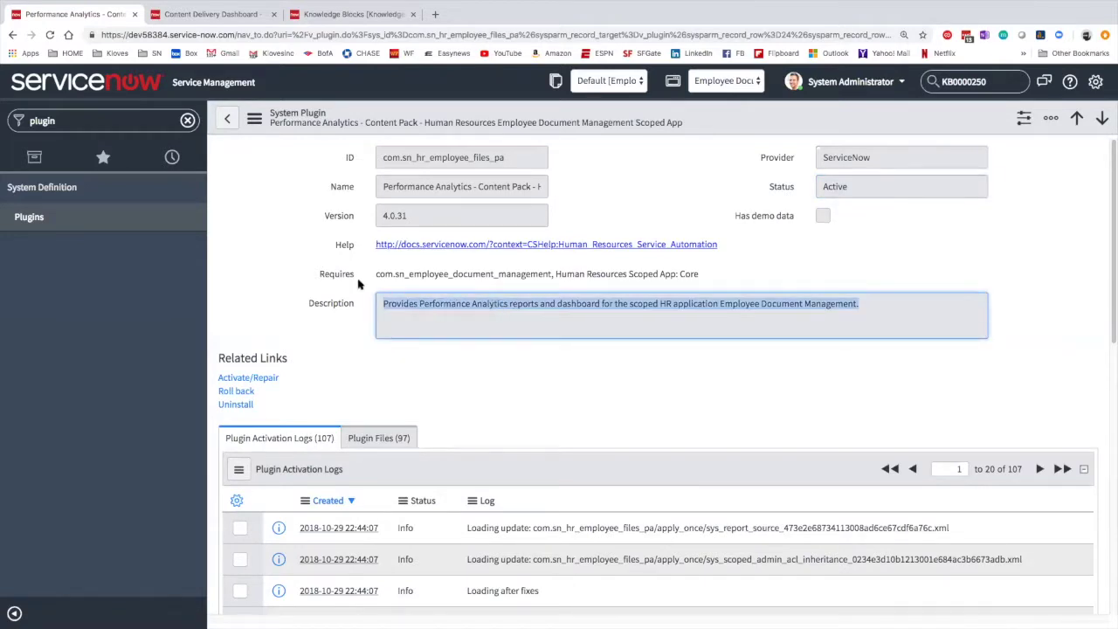
{"action": "left_click", "coordinate": [306, 254]}
Filter the navigator for dashboard and open the Employee Documents dashboard under HR Administration.
{"action": "left_click", "coordinate": [96, 121]}
{"action": "type", "text": "dashboard"}
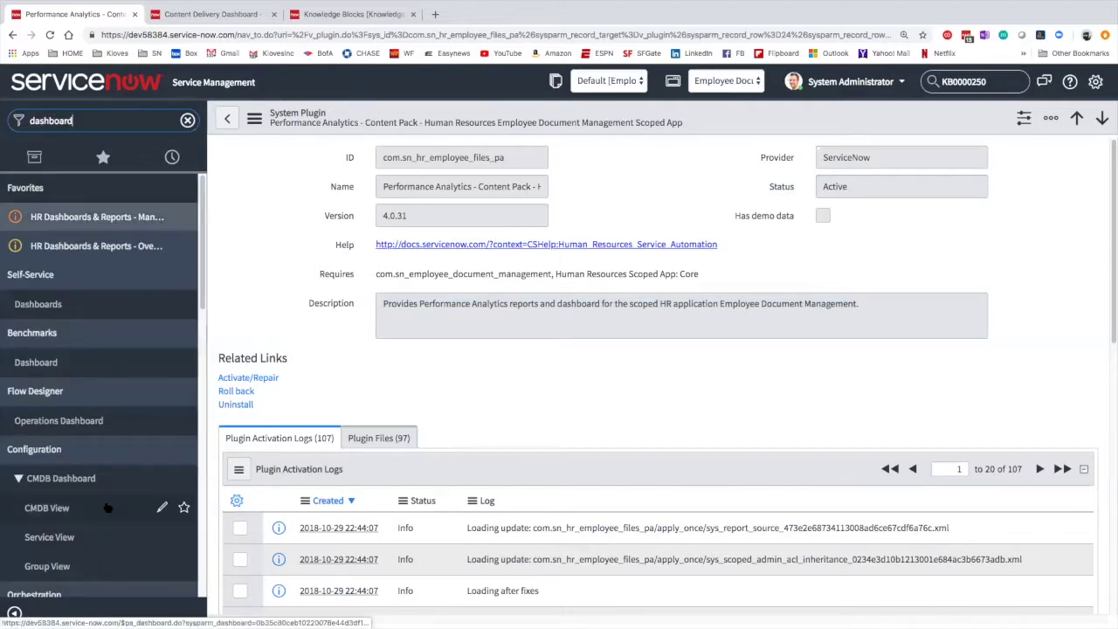
{"action": "scroll", "coordinate": [107, 508], "scroll_direction": "down", "scroll_amount": 1}
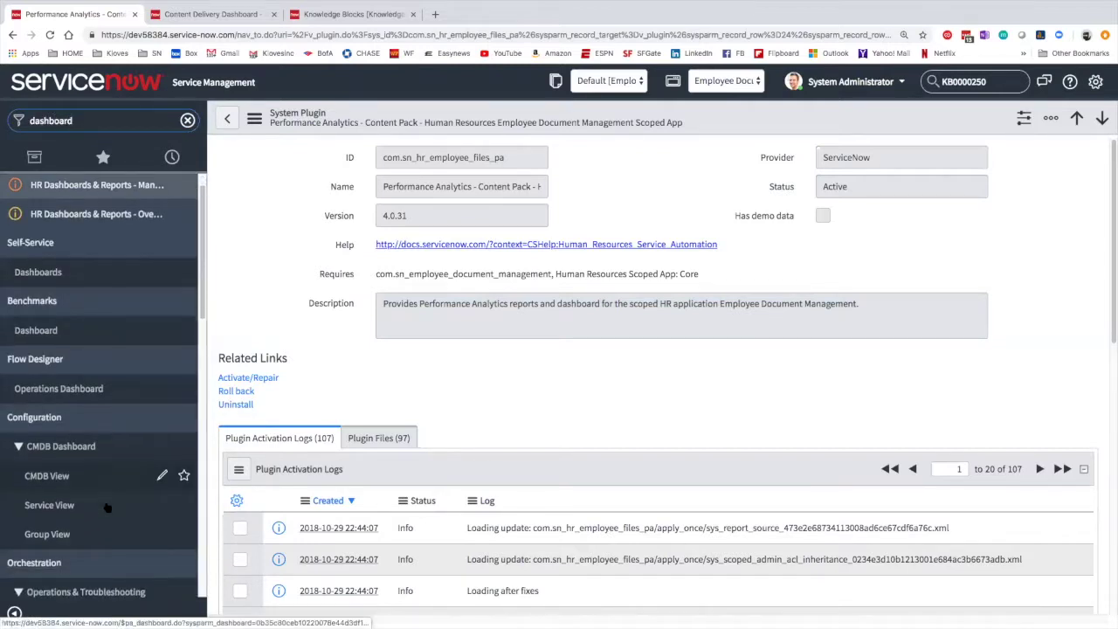
{"action": "scroll", "coordinate": [107, 508], "scroll_direction": "down", "scroll_amount": 5}
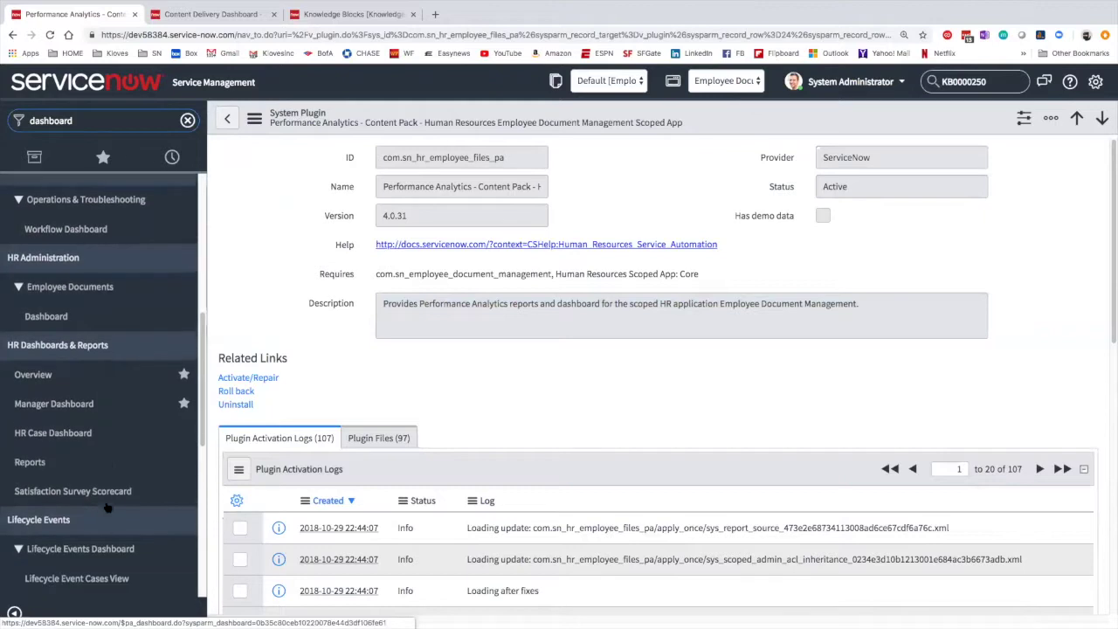
{"action": "scroll", "coordinate": [107, 508], "scroll_direction": "up", "scroll_amount": 2}
{"action": "left_click", "coordinate": [90, 417]}
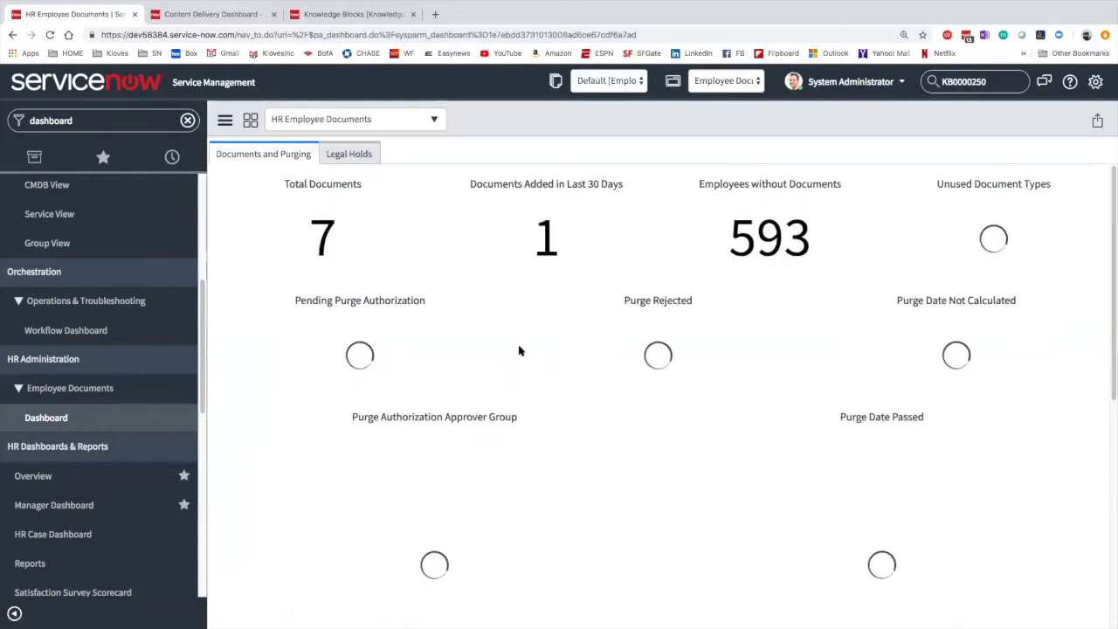
Review the Legal Holds view of the dashboard, and the purge charts under Documents and Purging.
{"action": "left_click", "coordinate": [350, 153]}
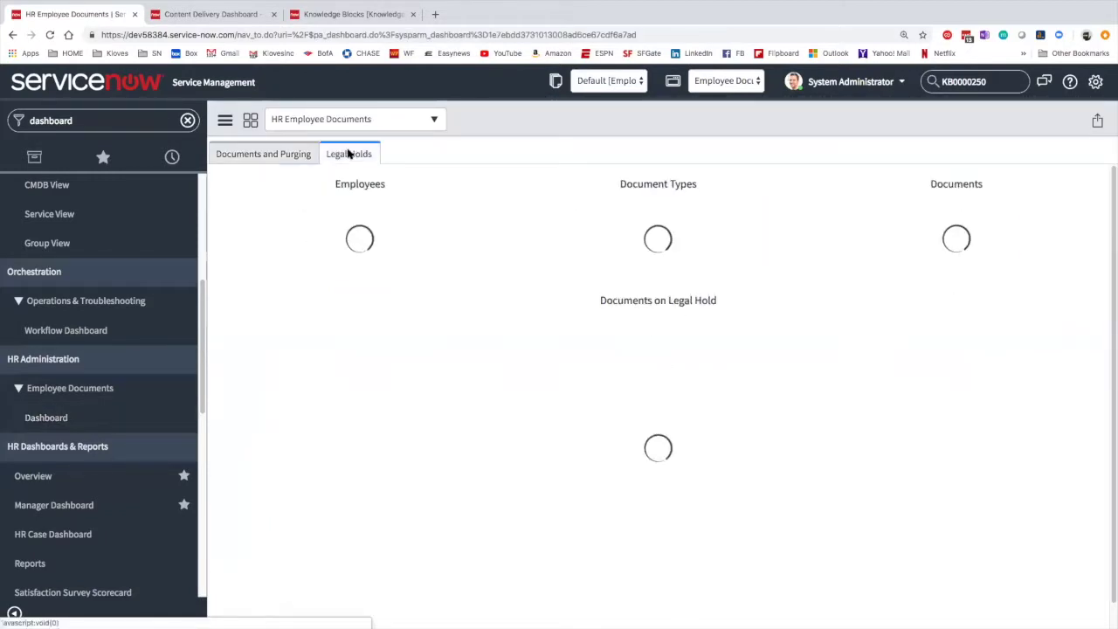
{"action": "left_click", "coordinate": [269, 155]}
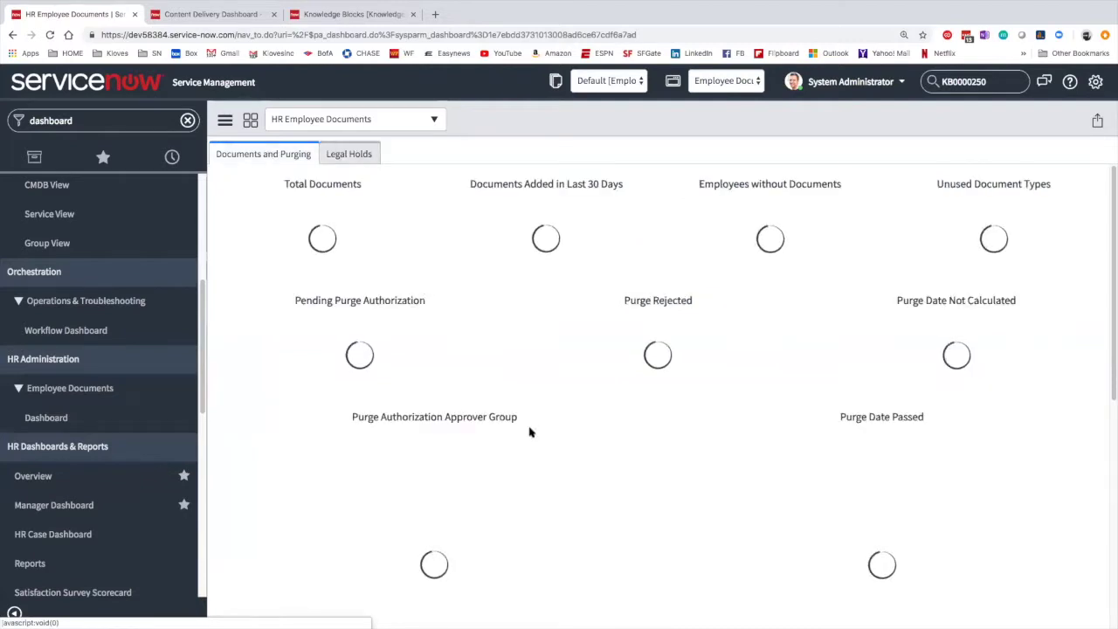
{"action": "scroll", "coordinate": [534, 449], "scroll_direction": "down", "scroll_amount": 5}
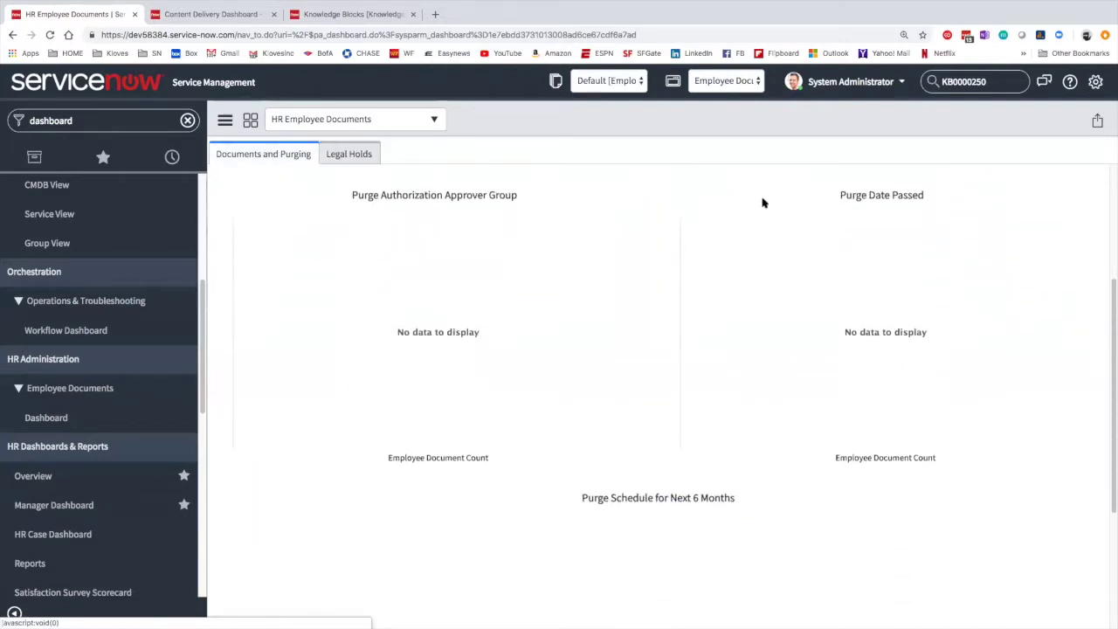
Impersonate the employee who owns the uploaded document and open the HR Service Portal.
{"action": "left_click", "coordinate": [833, 87]}
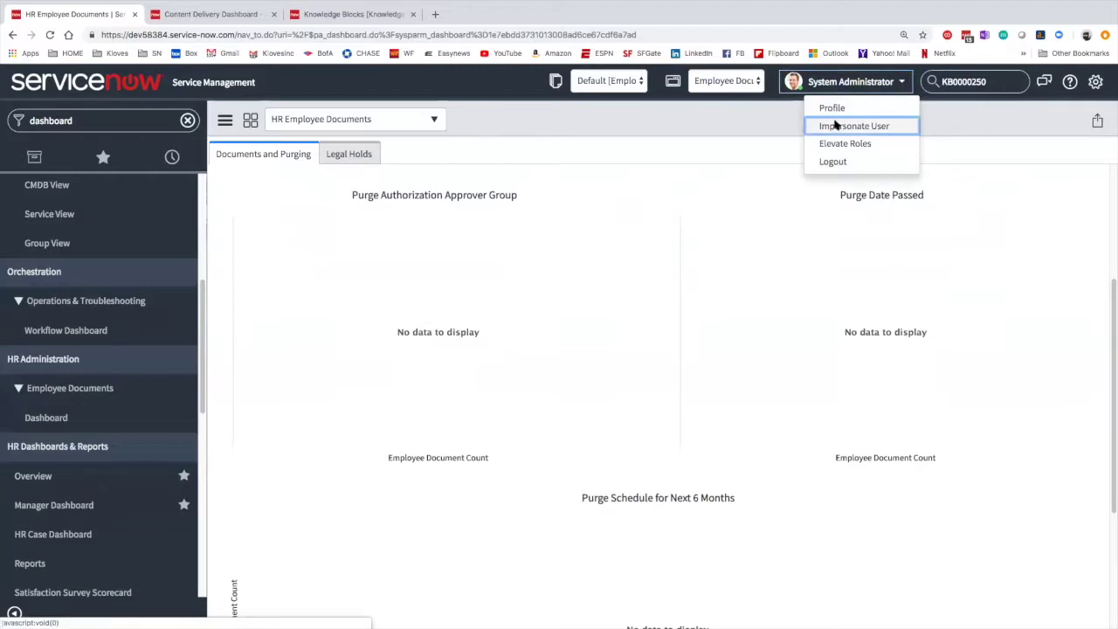
{"action": "left_click", "coordinate": [834, 125]}
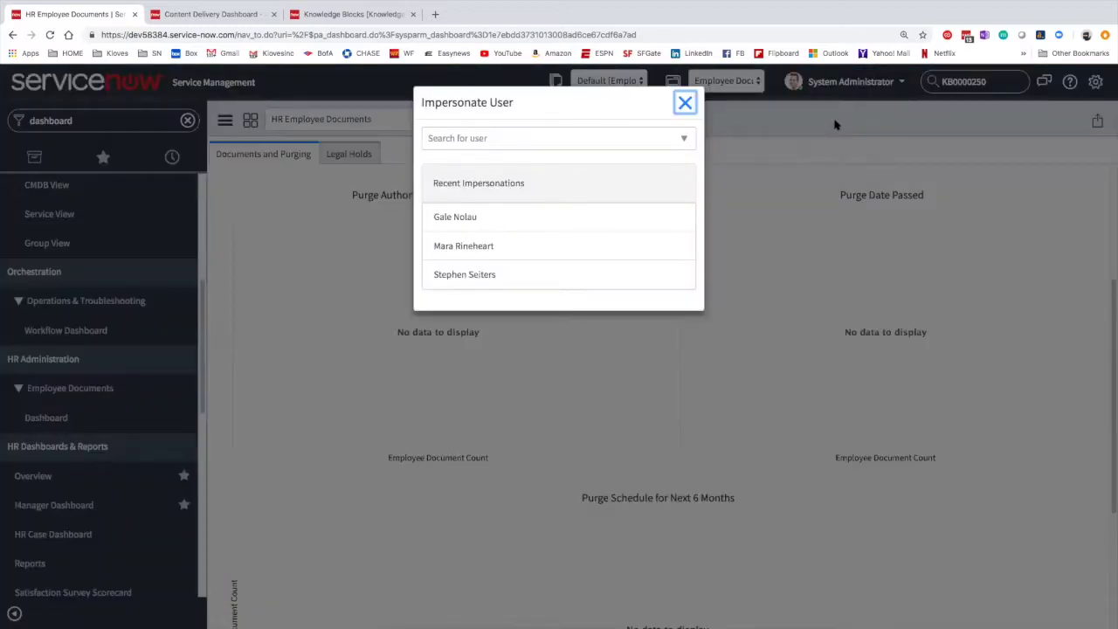
{"action": "left_click", "coordinate": [463, 248]}
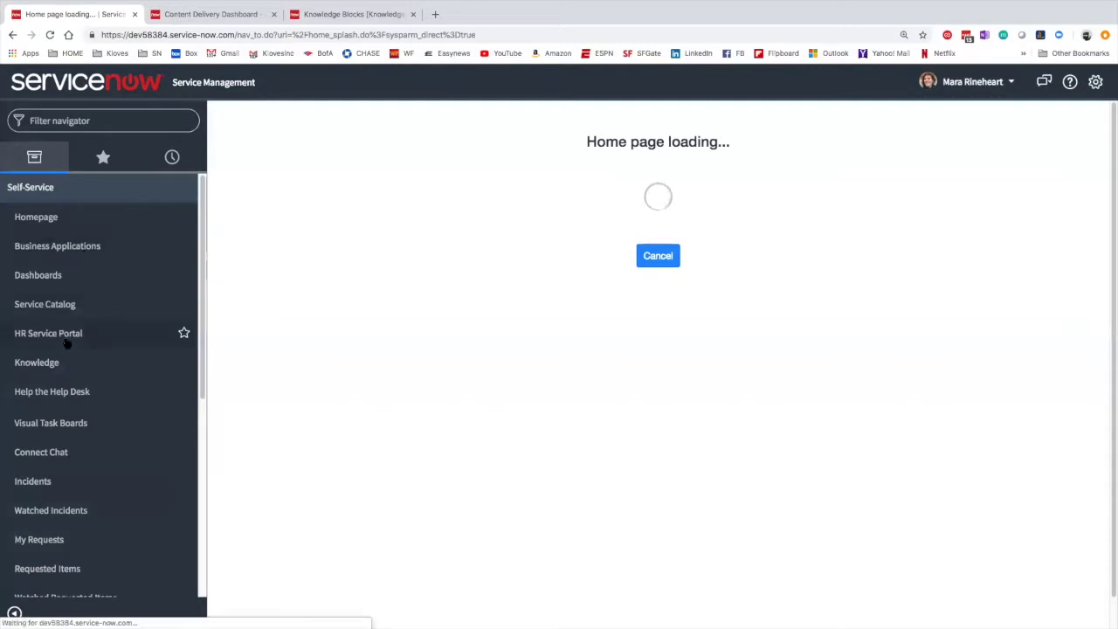
{"action": "left_click", "coordinate": [54, 334]}
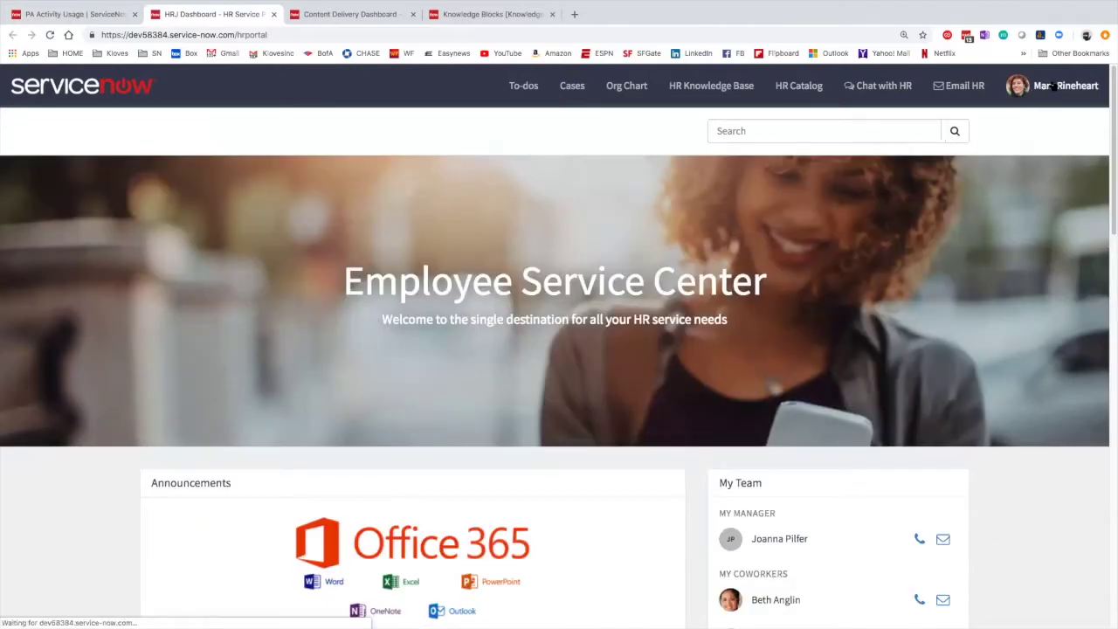
Open the employee's own portal profile and examine the files listed under My Documents.
{"action": "left_click", "coordinate": [1054, 85]}
{"action": "left_click", "coordinate": [1021, 119]}
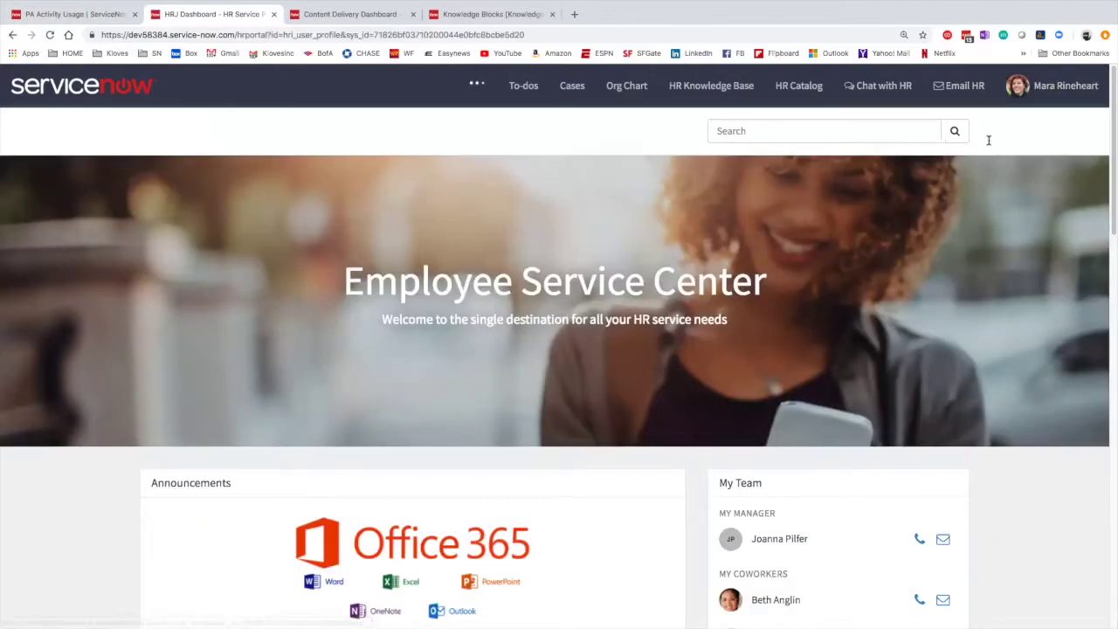
{"action": "scroll", "coordinate": [554, 315], "scroll_direction": "down", "scroll_amount": 10}
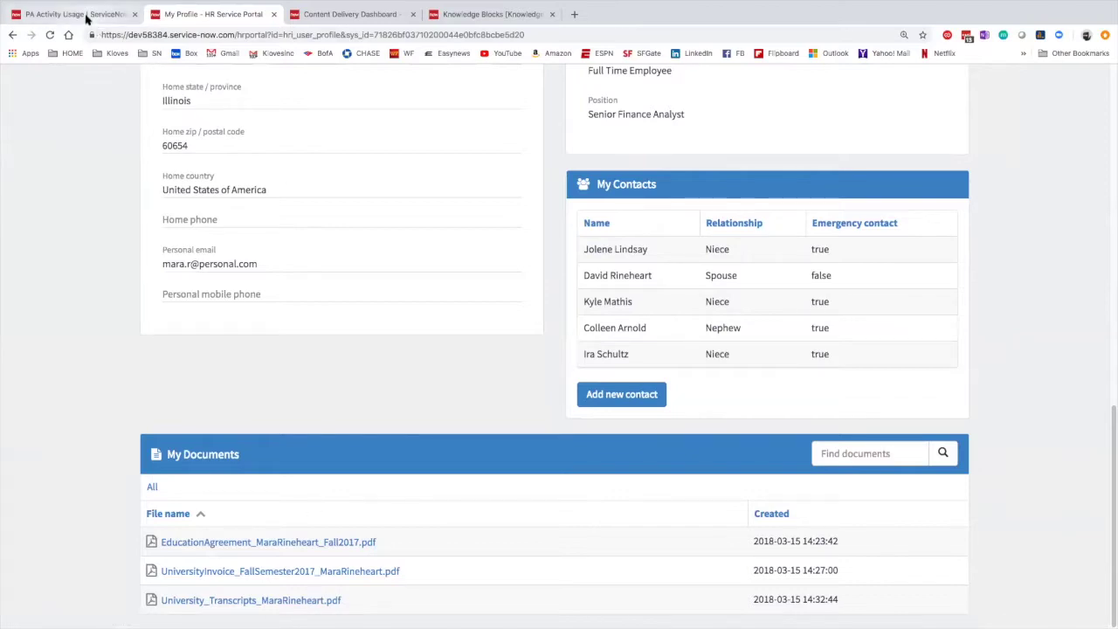
Close the HR Service Portal and switch the impersonation back to System Administrator.
{"action": "left_click", "coordinate": [274, 14]}
{"action": "left_click", "coordinate": [973, 82]}
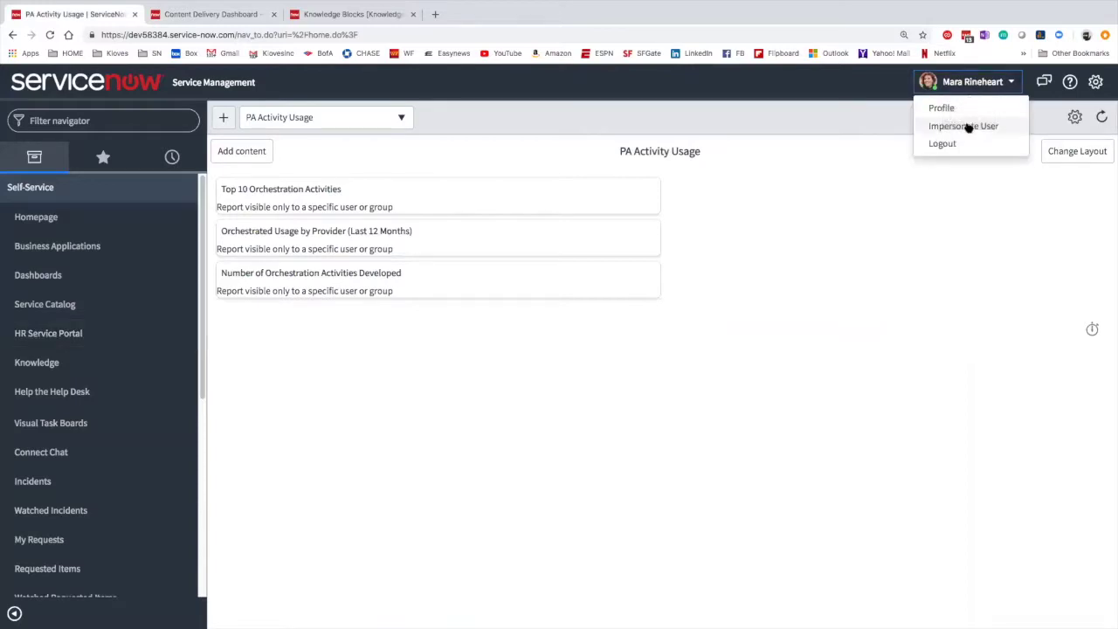
{"action": "left_click", "coordinate": [965, 127]}
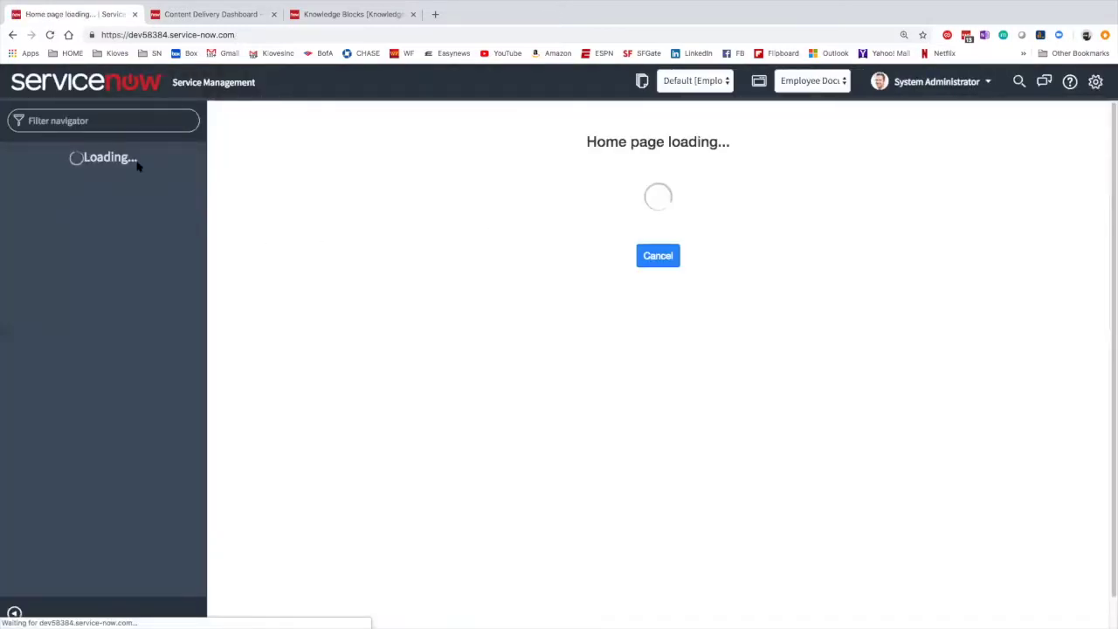
Filter the navigator for document, open HR Profile's Search Documents list, and filter it to the employee who owns Portal Lab Text.txt.
{"action": "left_click", "coordinate": [88, 120]}
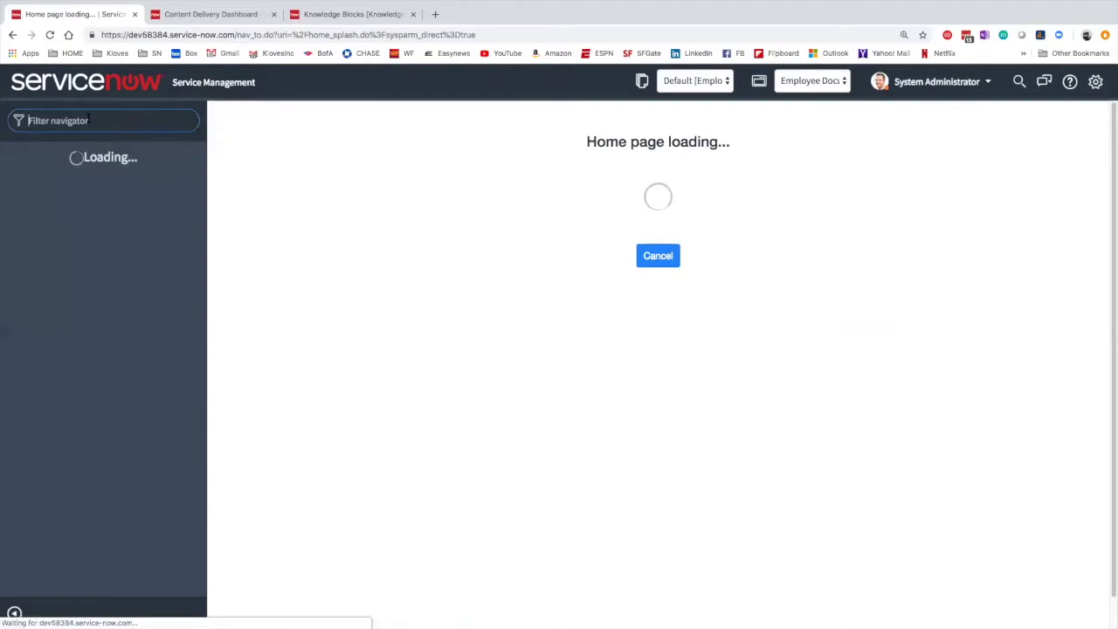
{"action": "type", "text": "ser"}
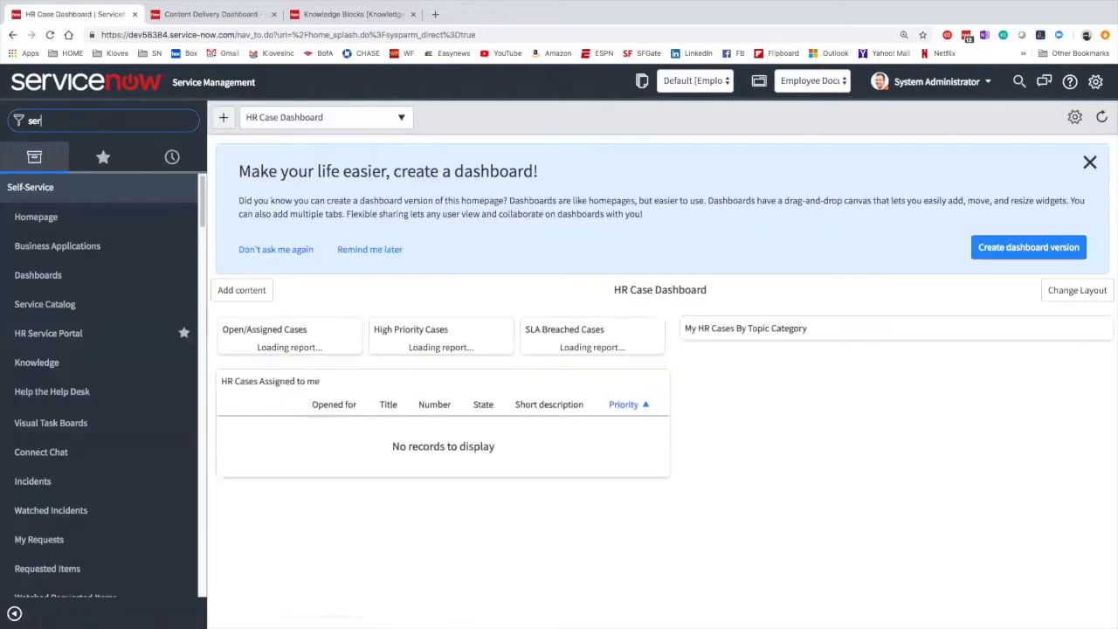
{"action": "key", "text": "BackSpace"}
{"action": "key", "text": "BackSpace"}
{"action": "key", "text": "BackSpace"}
{"action": "type", "text": "docuem"}
{"action": "key", "text": "BackSpace"}
{"action": "key", "text": "BackSpace"}
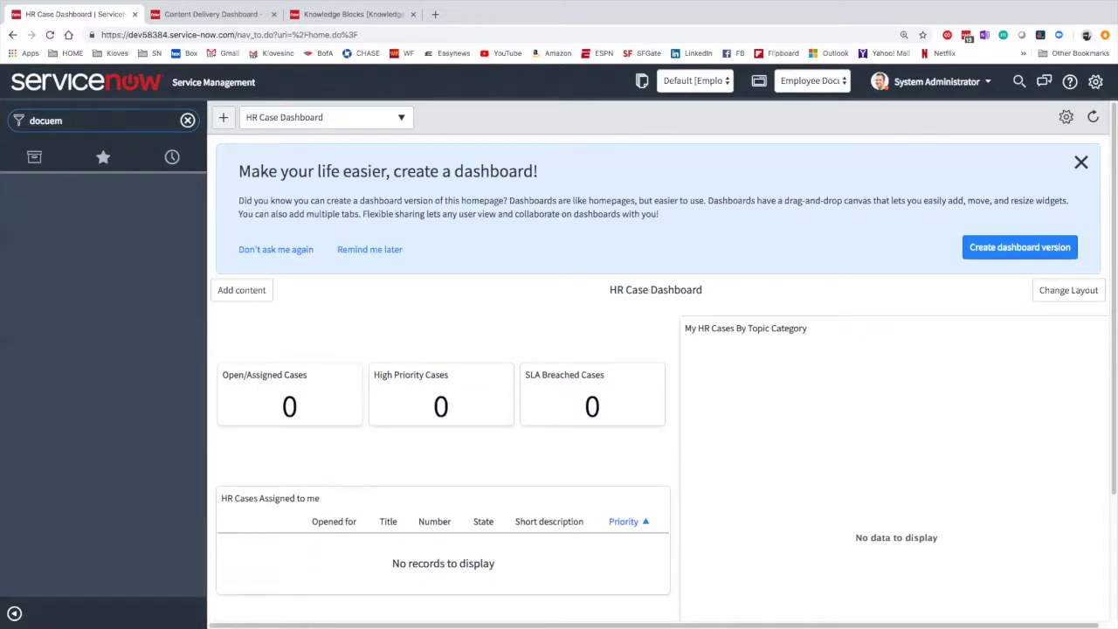
{"action": "type", "text": "ment"}
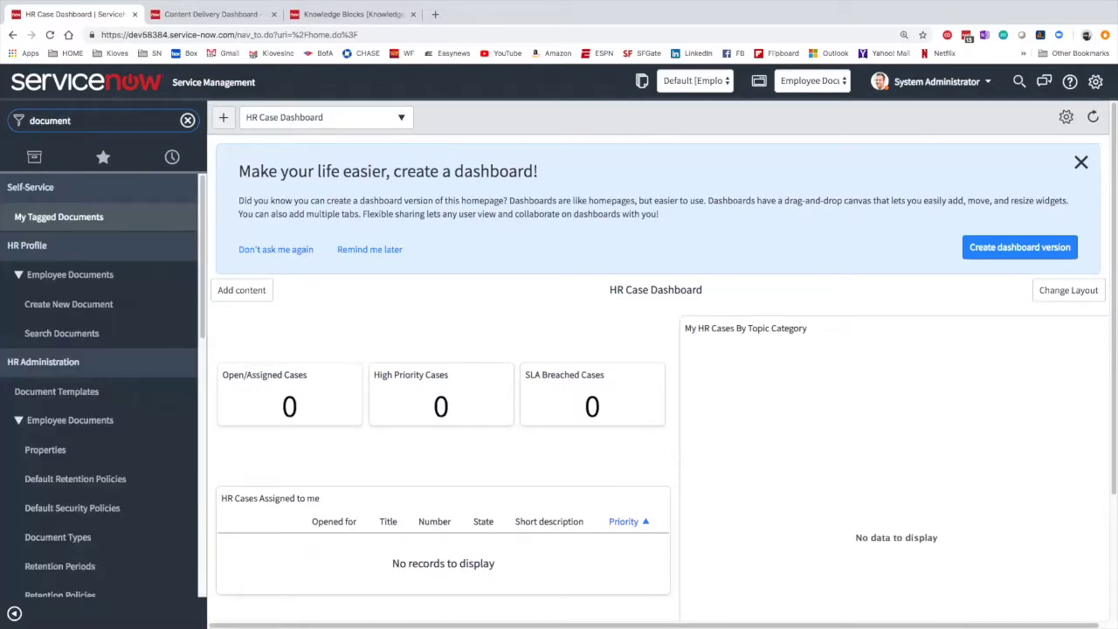
{"action": "left_click", "coordinate": [91, 335]}
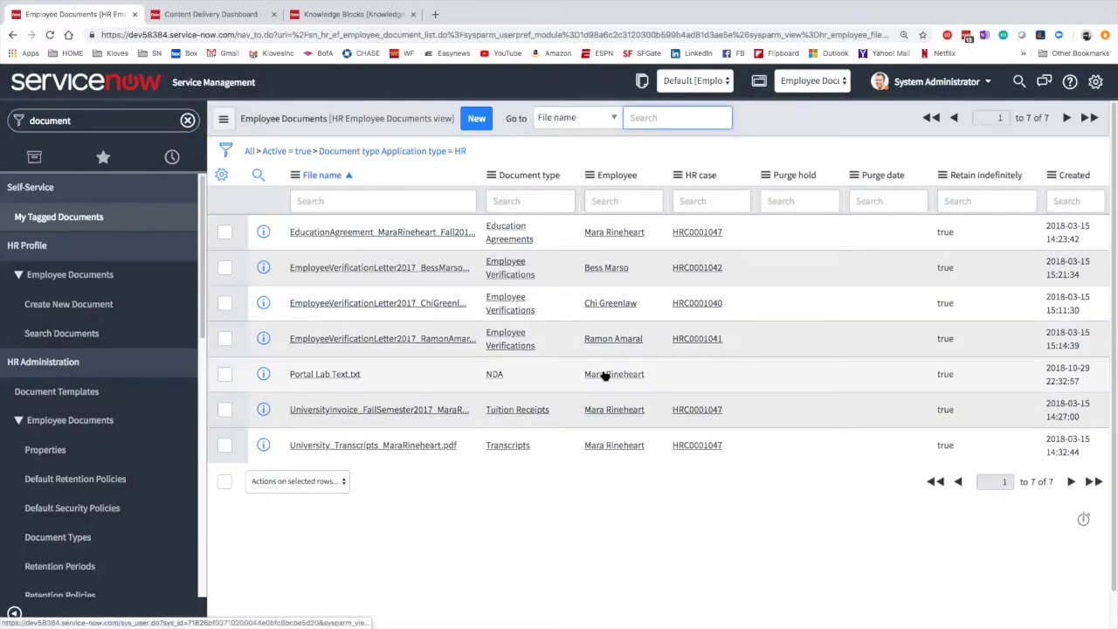
{"action": "right_click", "coordinate": [604, 376]}
{"action": "left_click", "coordinate": [622, 381]}
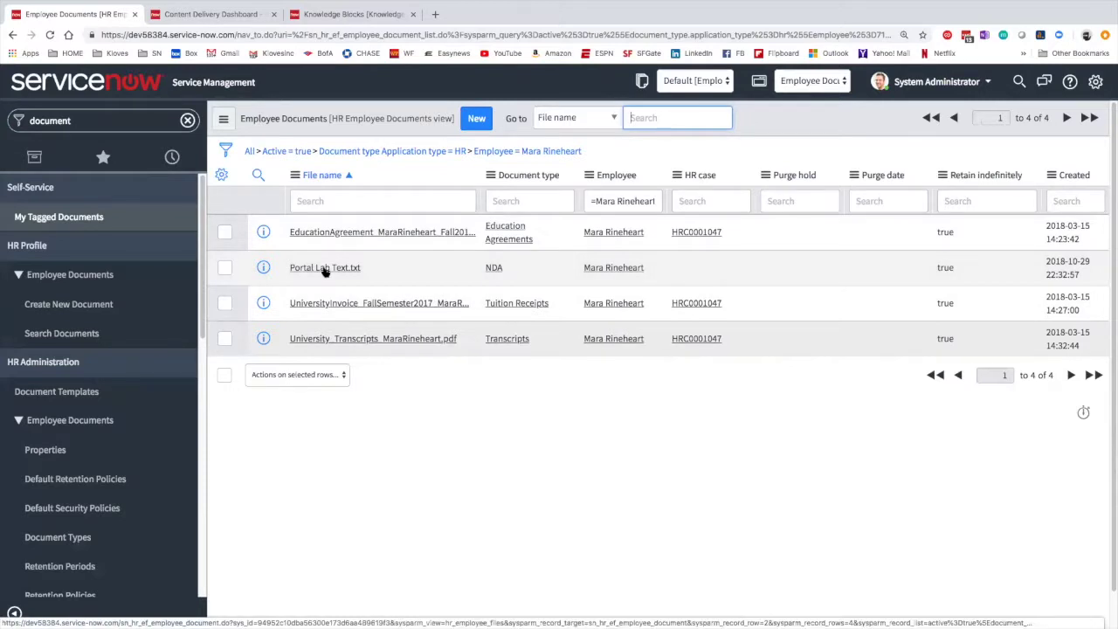
Enable Employee access on the NDA document type of Portal Lab Text.txt and save the record.
{"action": "left_click", "coordinate": [489, 271]}
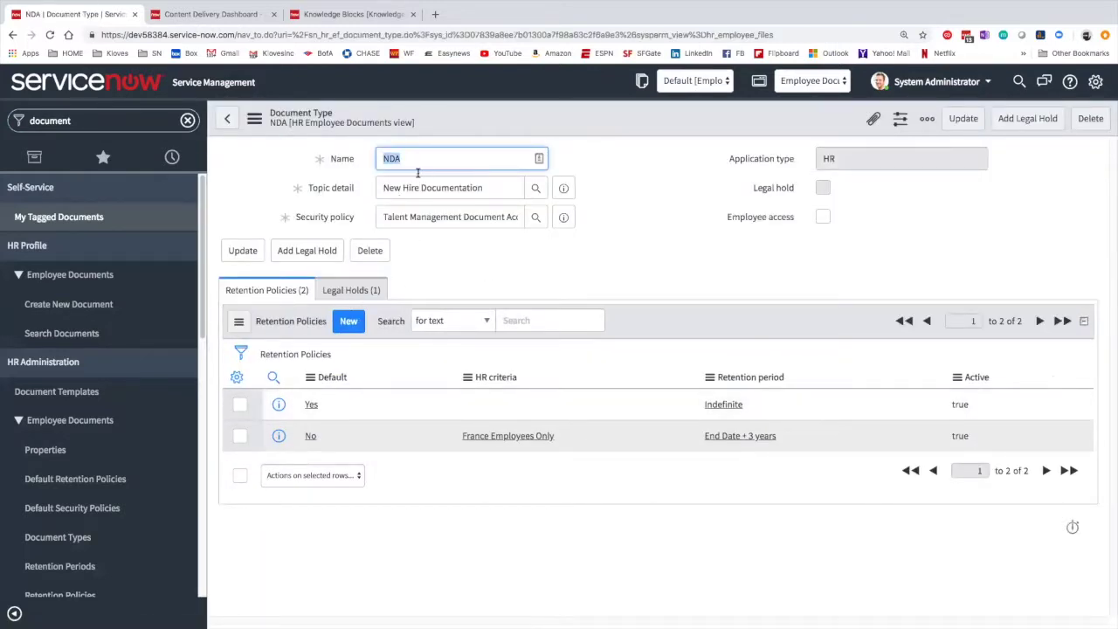
{"action": "left_click", "coordinate": [469, 288]}
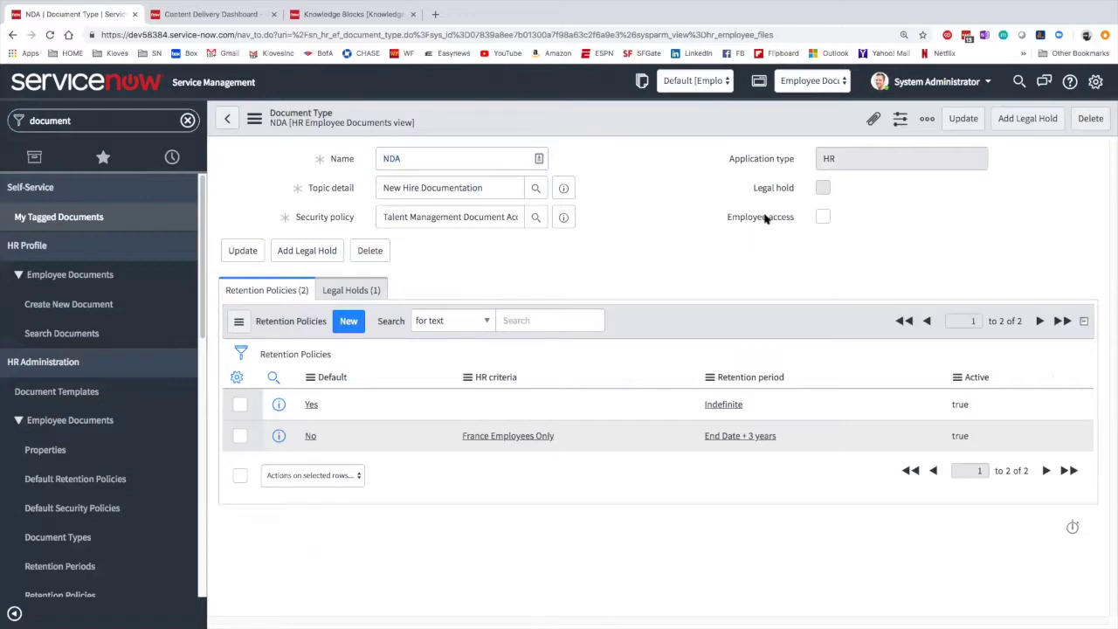
{"action": "left_click", "coordinate": [823, 217]}
{"action": "left_click", "coordinate": [963, 118]}
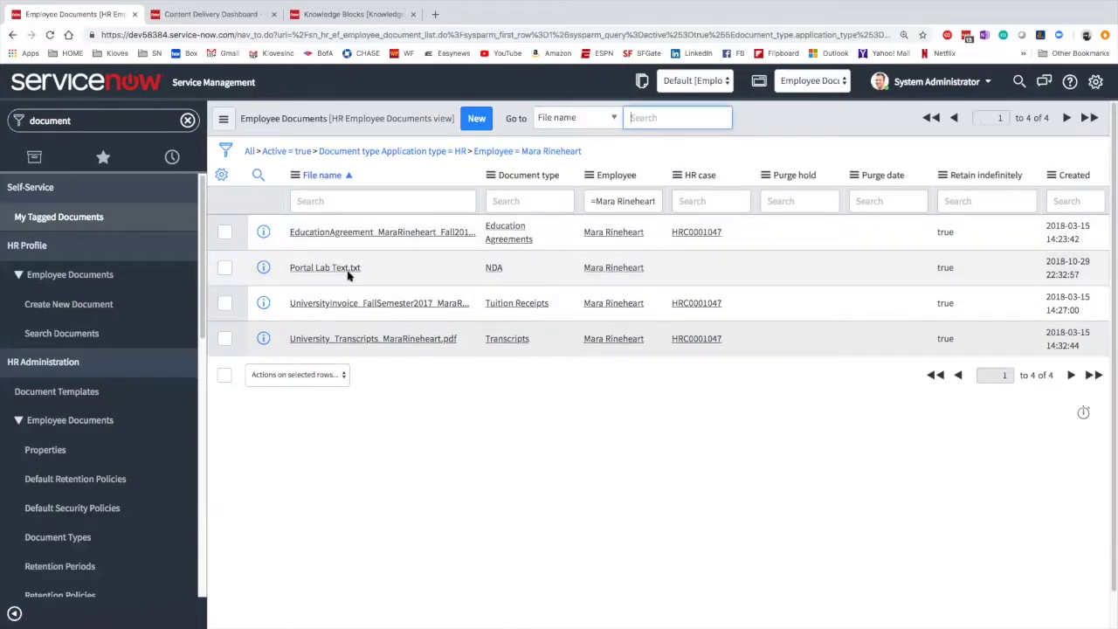
Impersonate the document's employee again and reopen the HR Service Portal.
{"action": "left_click", "coordinate": [933, 82]}
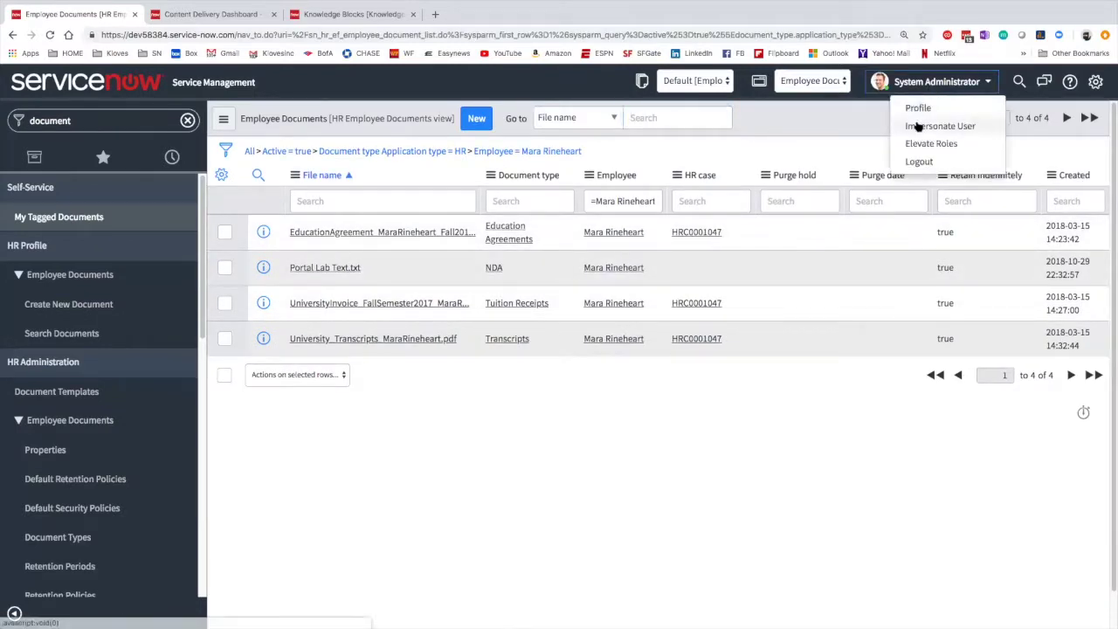
{"action": "left_click", "coordinate": [917, 127]}
{"action": "left_click", "coordinate": [456, 248]}
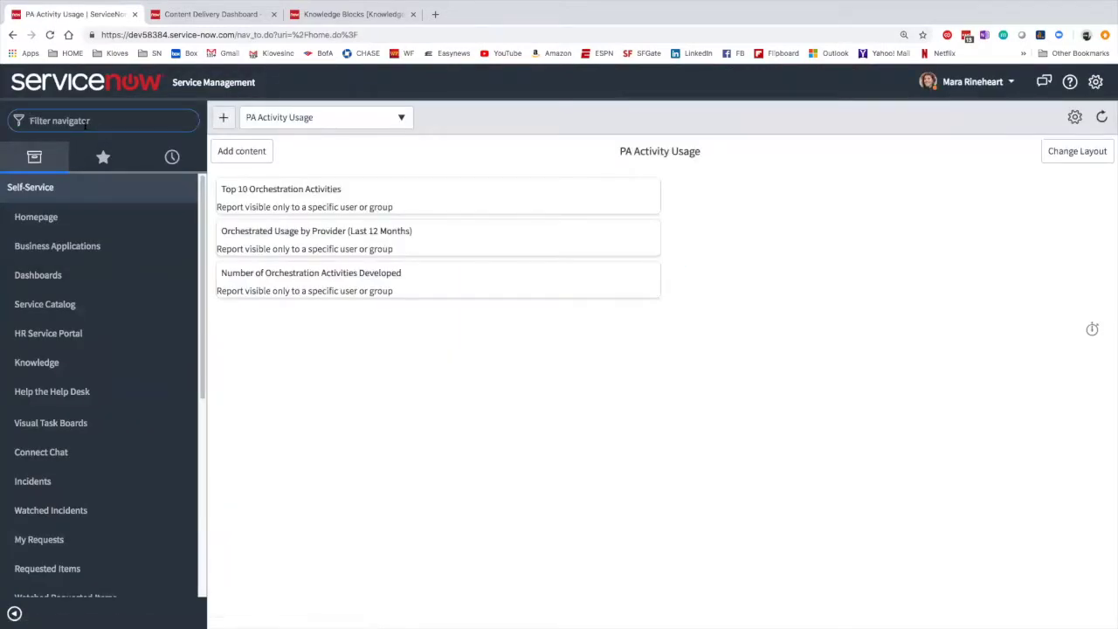
{"action": "left_click", "coordinate": [79, 342]}
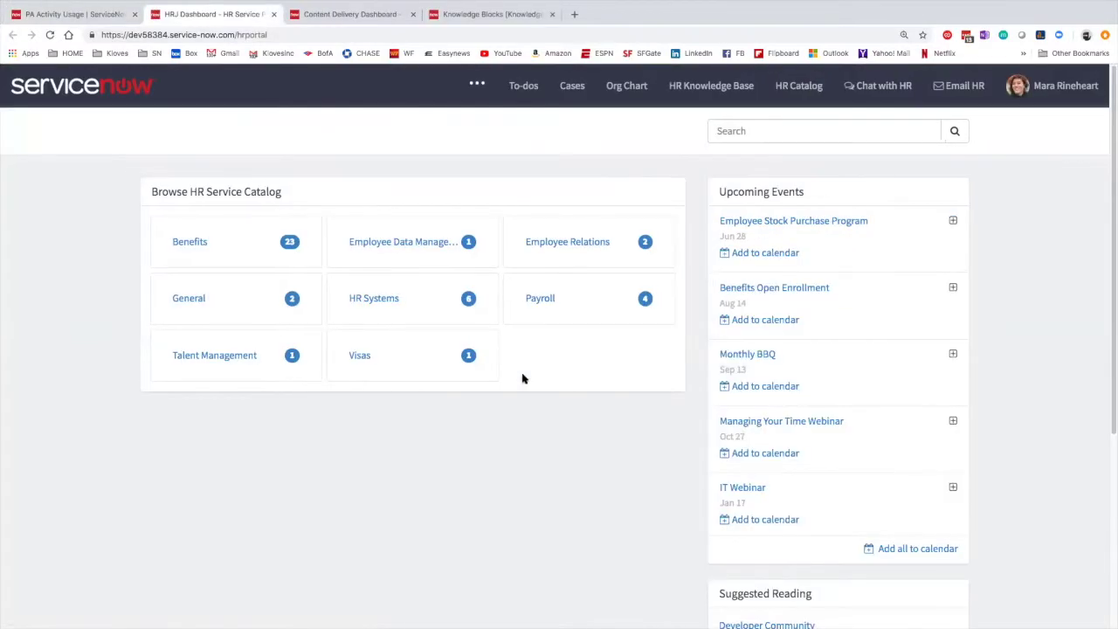
Open the impersonated employee's profile in the HR Service Portal and check My Documents for Portal Lab Text.txt.
{"action": "scroll", "coordinate": [522, 378], "scroll_direction": "down", "scroll_amount": 15}
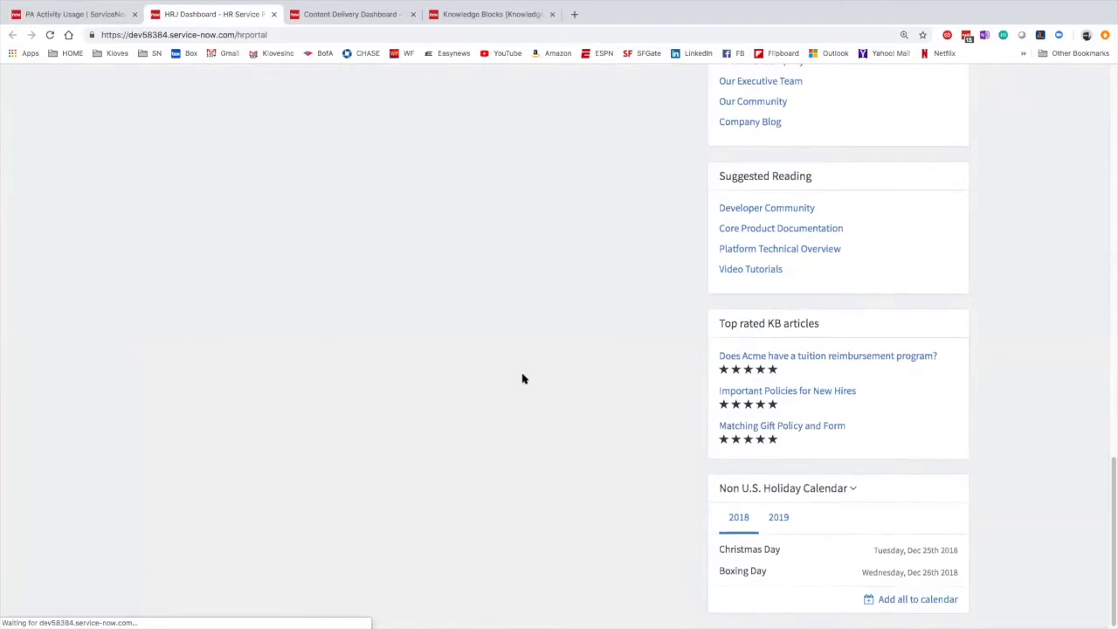
{"action": "scroll", "coordinate": [1039, 103], "scroll_direction": "up", "scroll_amount": 15}
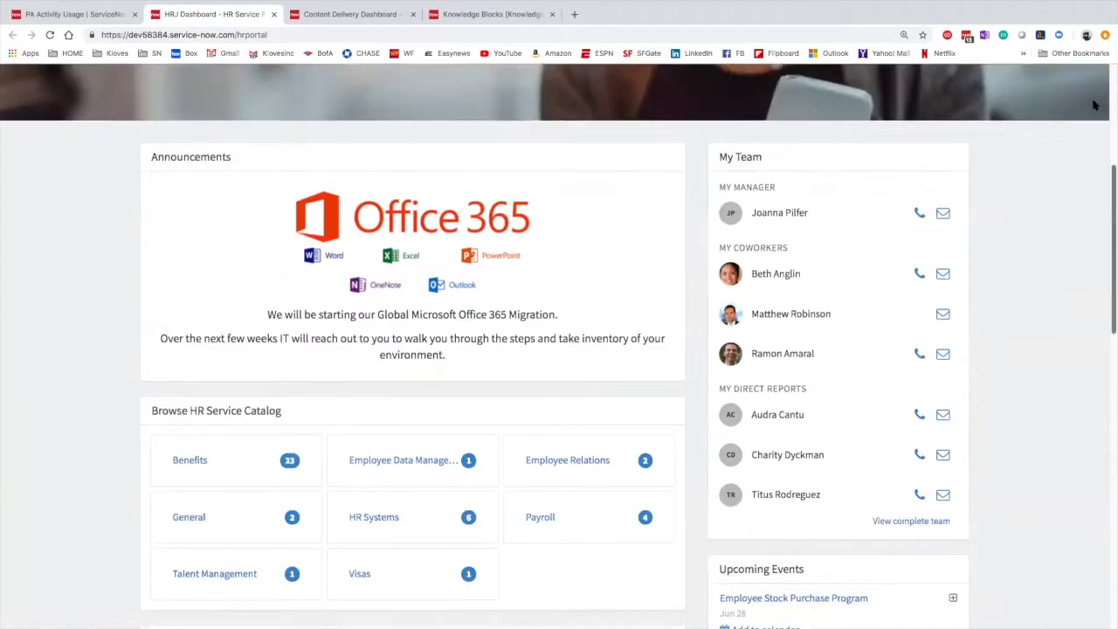
{"action": "scroll", "coordinate": [1039, 103], "scroll_direction": "up", "scroll_amount": 5}
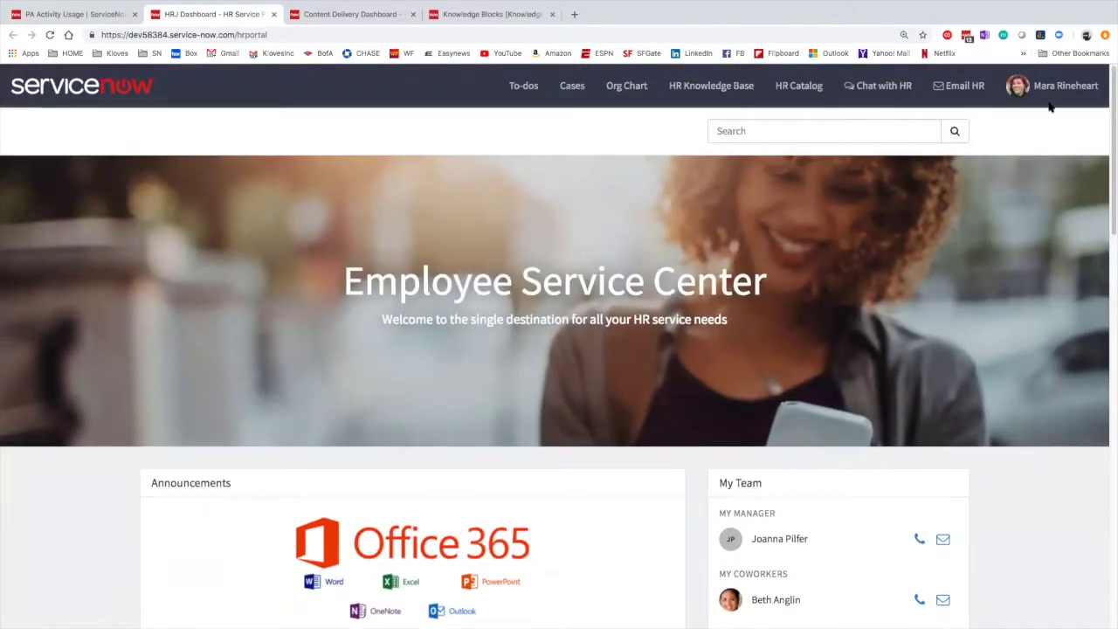
{"action": "left_click", "coordinate": [1055, 91]}
{"action": "left_click", "coordinate": [1038, 120]}
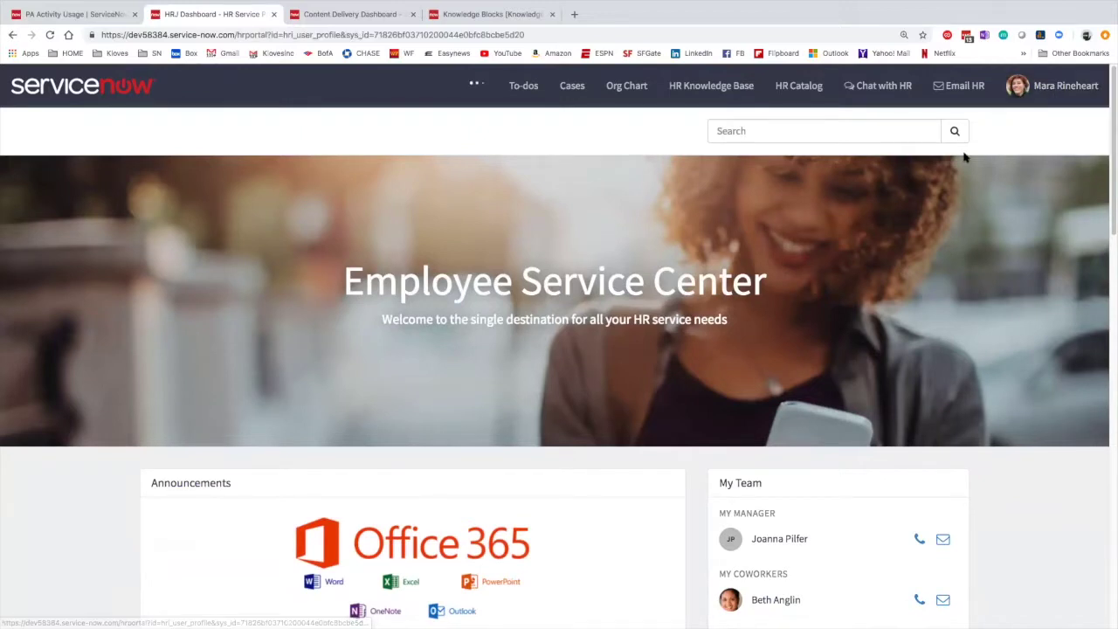
{"action": "scroll", "coordinate": [965, 158], "scroll_direction": "down", "scroll_amount": 10}
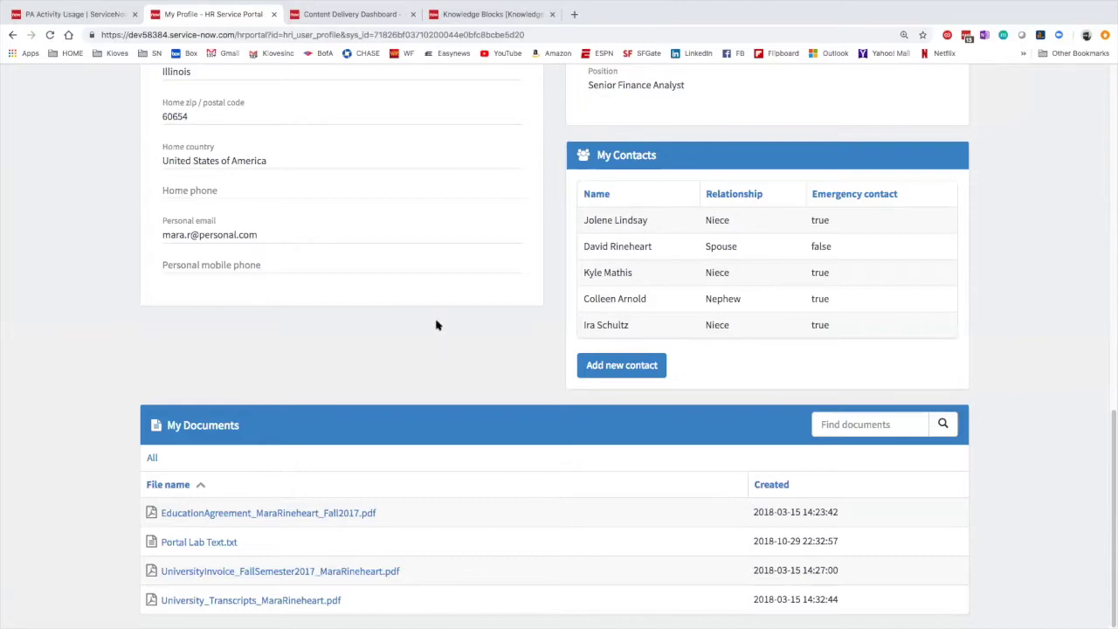
{"action": "mouse_move", "coordinate": [528, 8]}
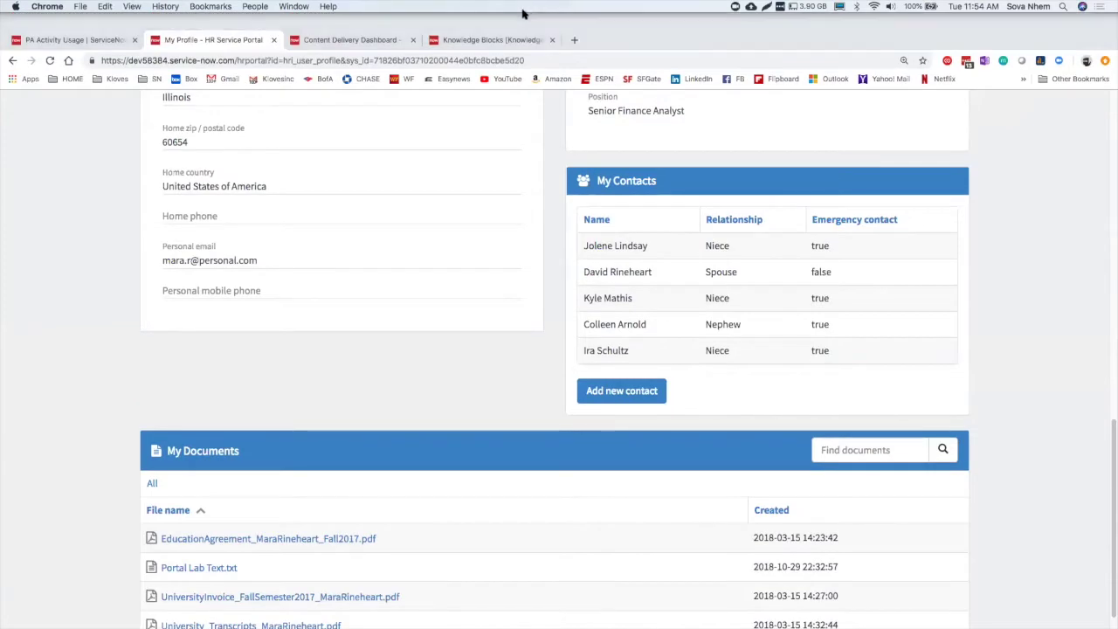